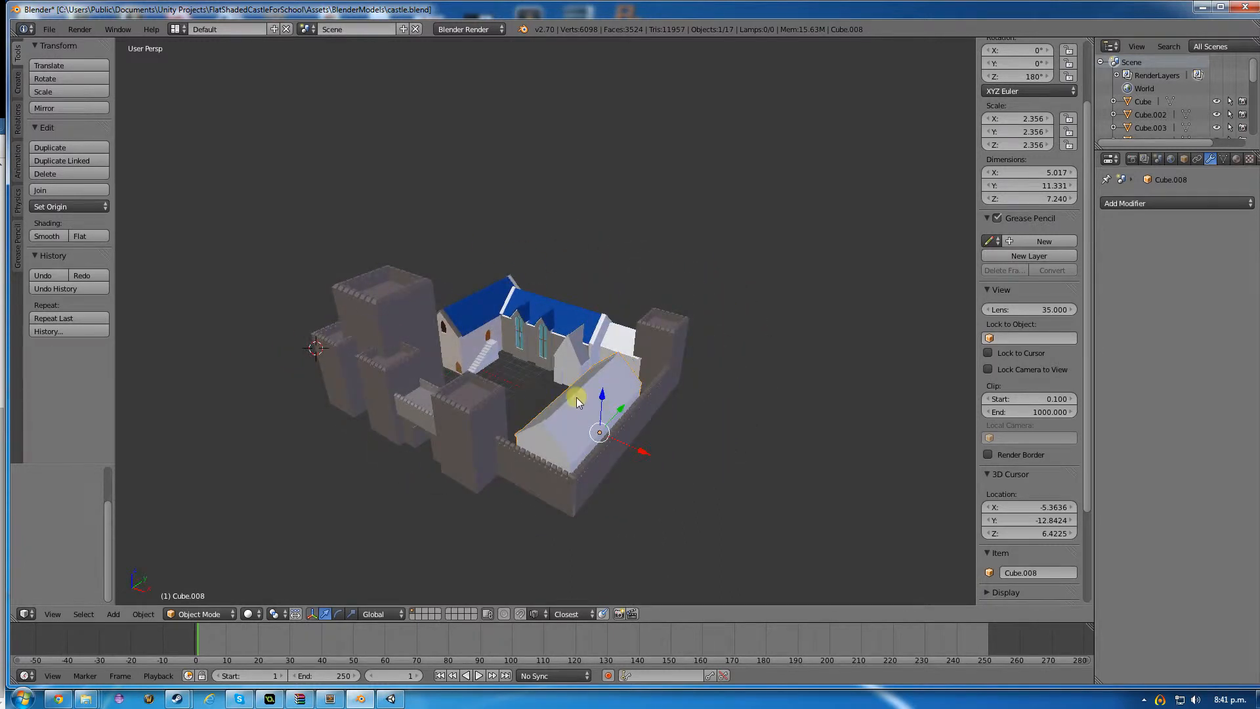
Change the 3D viewport to the UV/Image Editor and check which images are available to link.
click(25, 613)
click(57, 512)
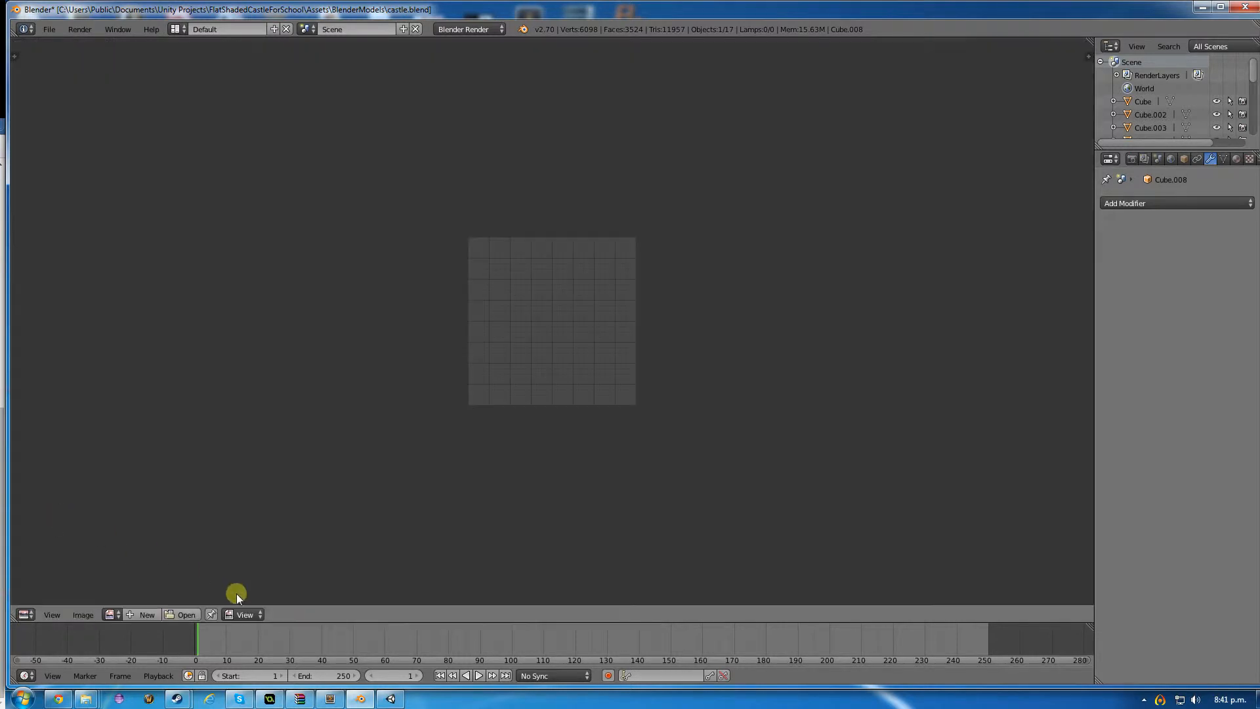
click(110, 613)
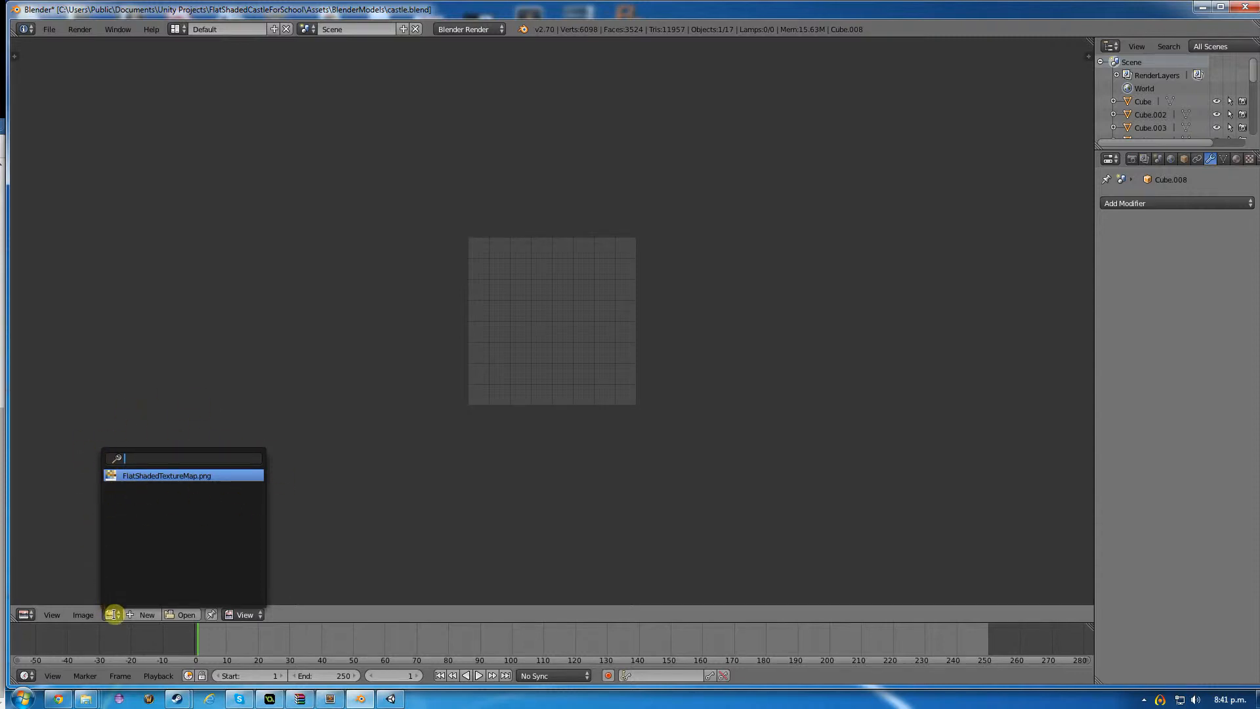
click(113, 615)
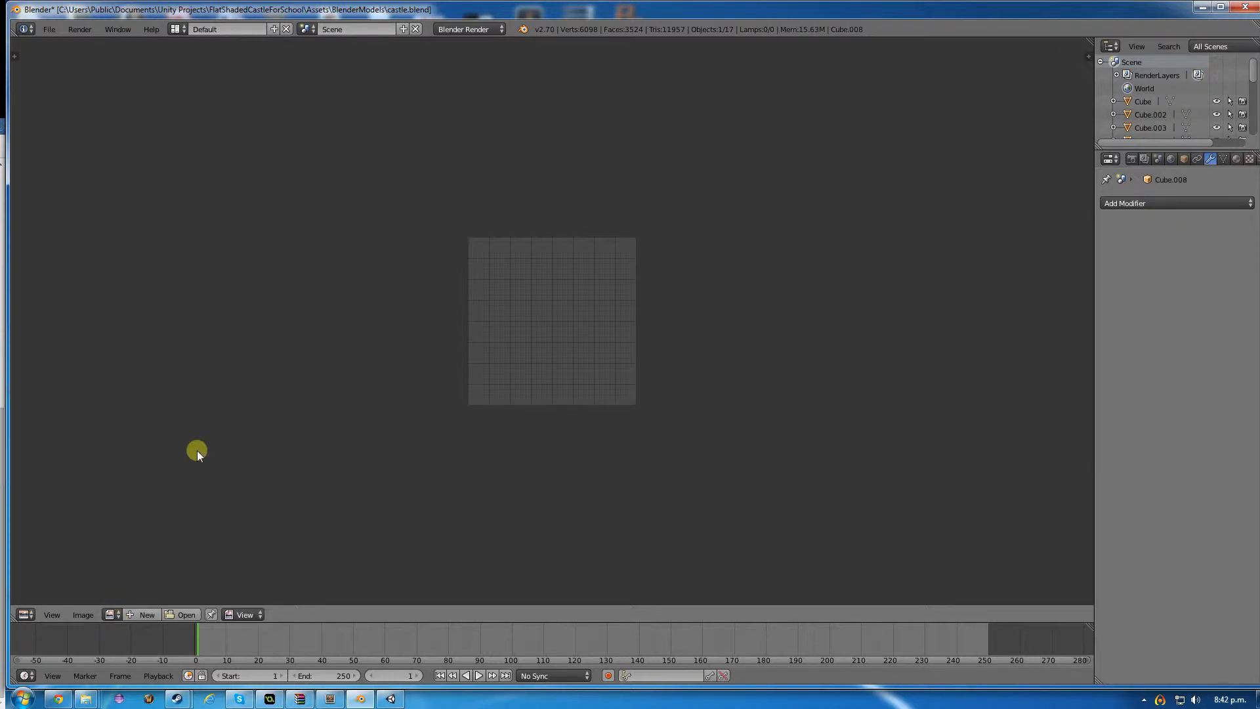
click(112, 615)
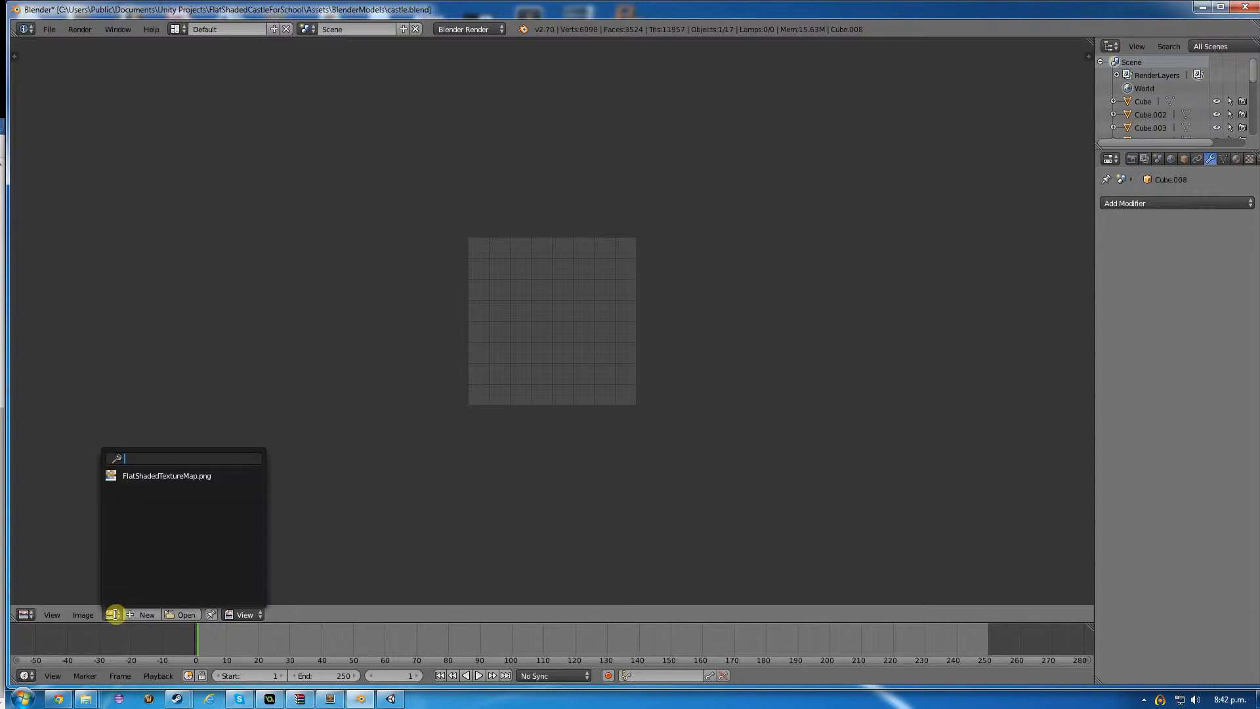
click(115, 615)
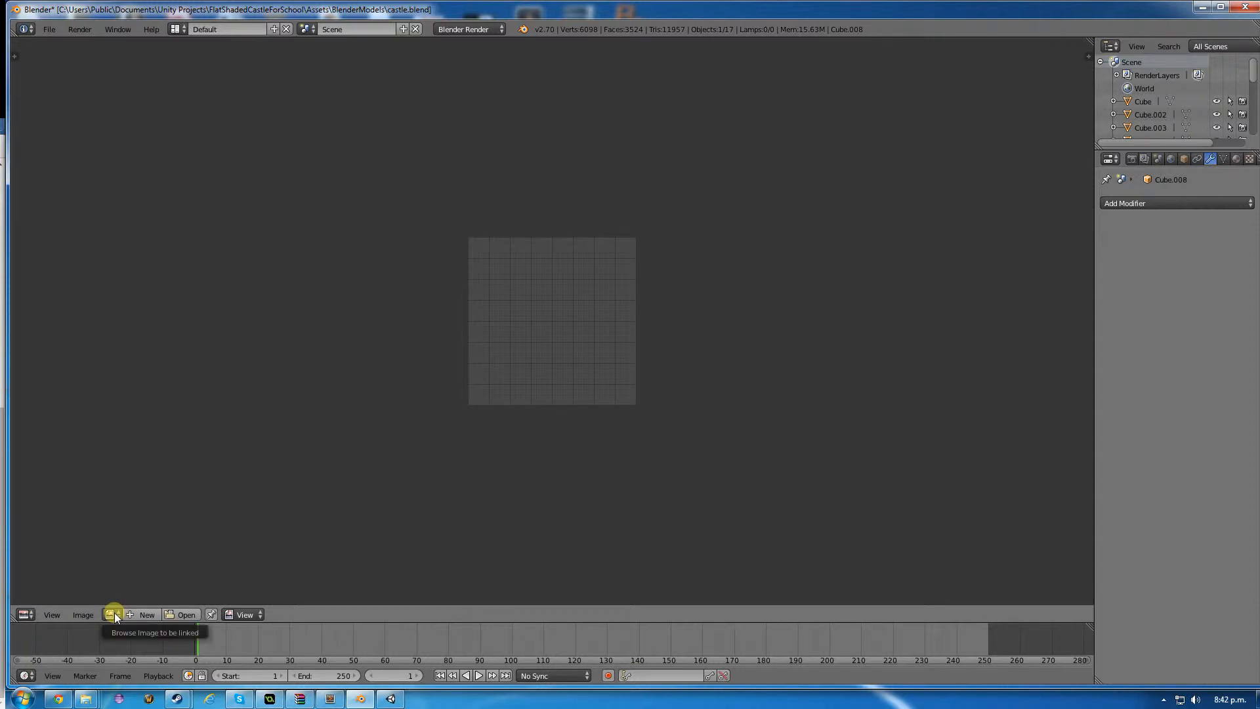
Switch to Unity and name the new 3D project FlatShadedCastle.
click(394, 699)
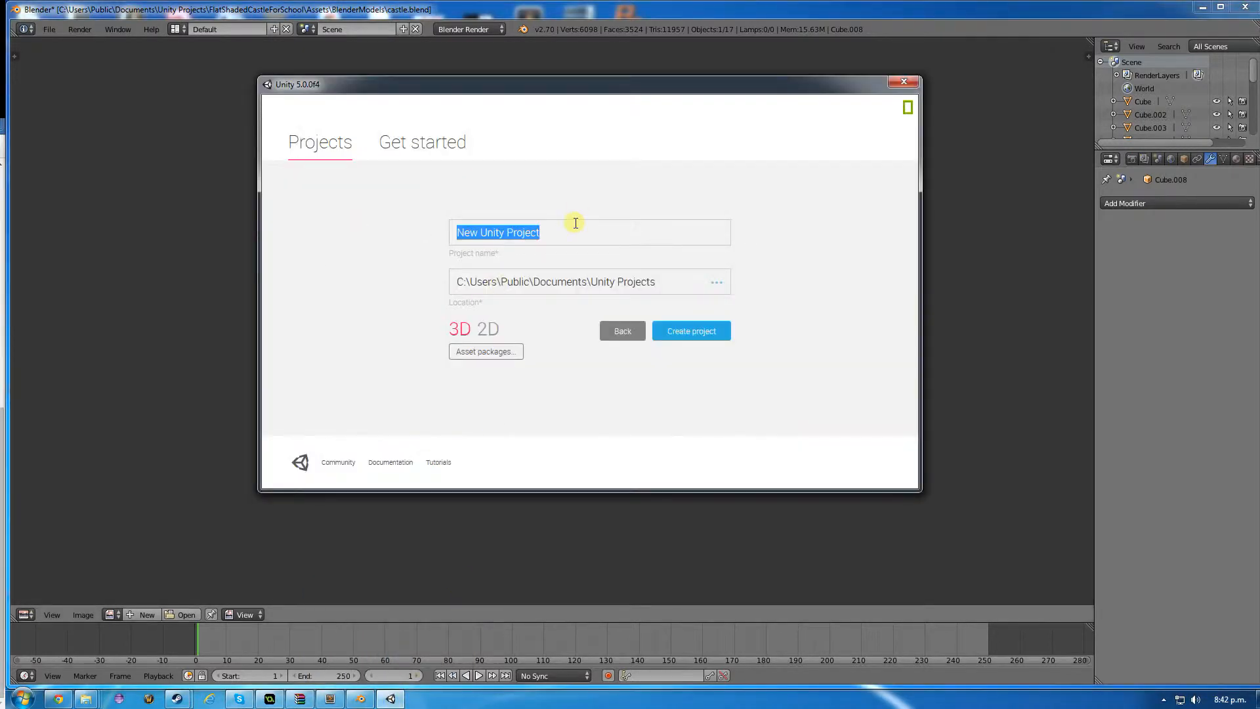
text(F)
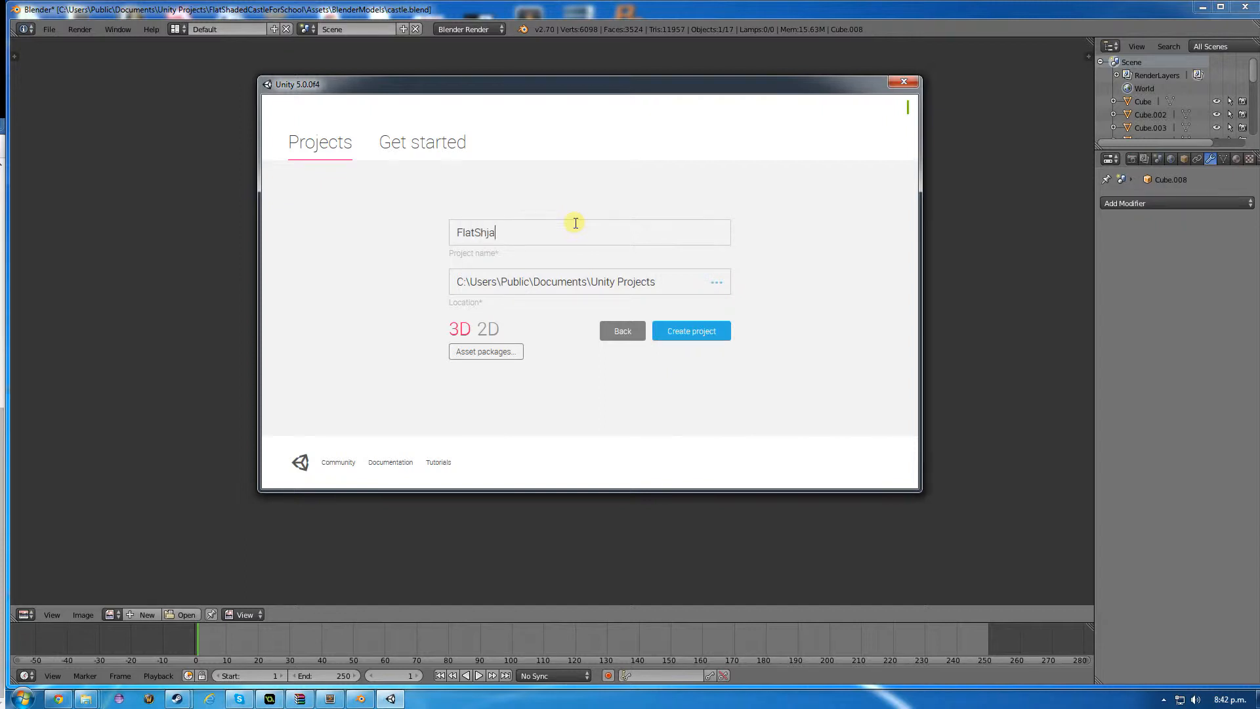
text(latShja)
key(BackSpace)
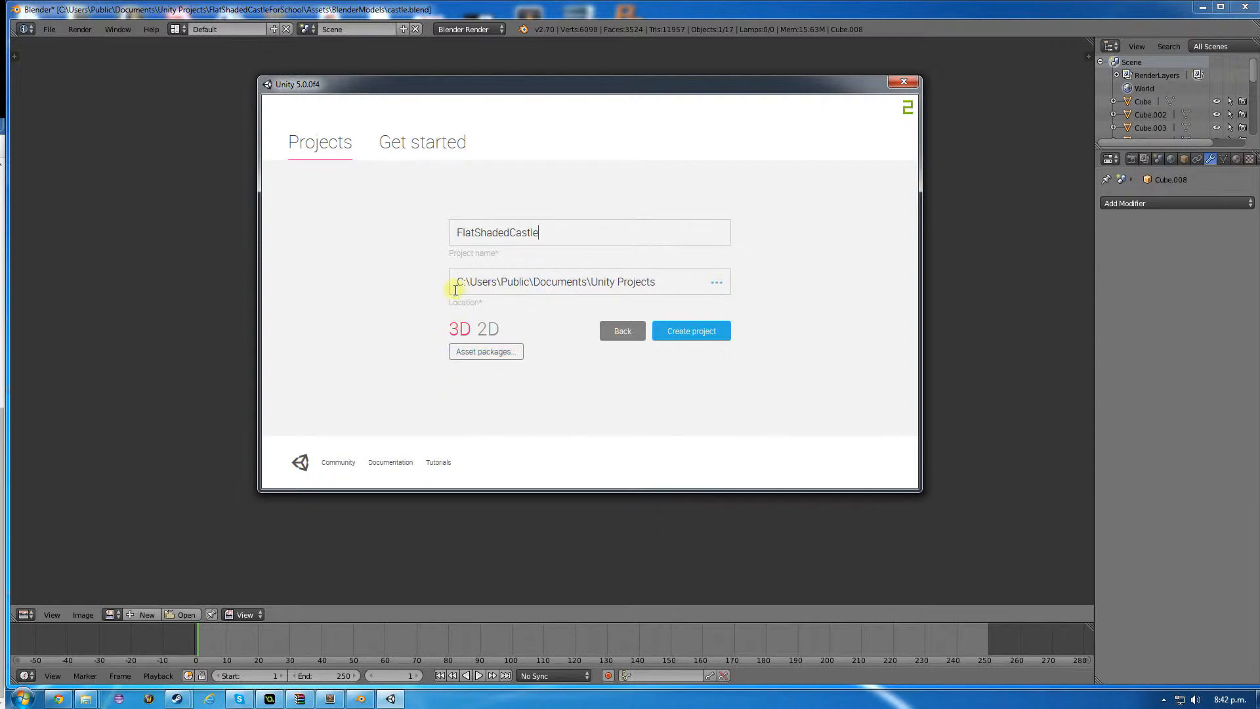
Include the Effects and Environment asset packages and create the Unity project.
click(482, 353)
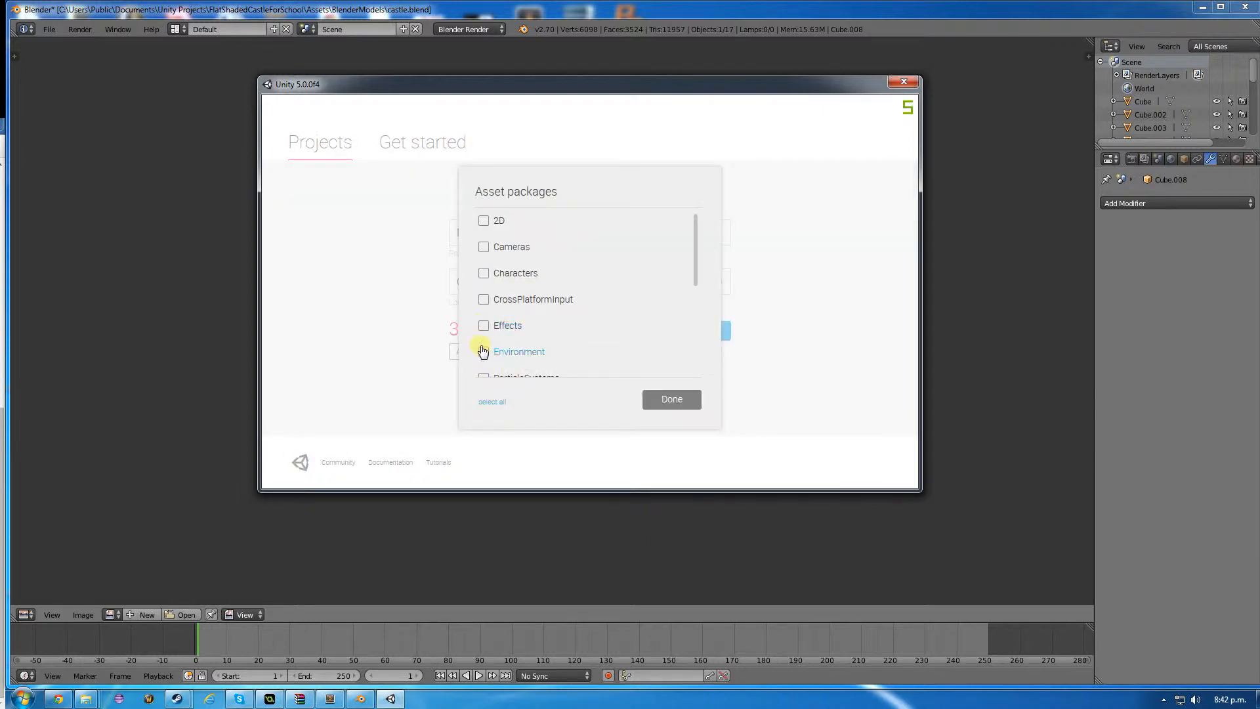
click(484, 326)
scroll(614, 305, down, 2)
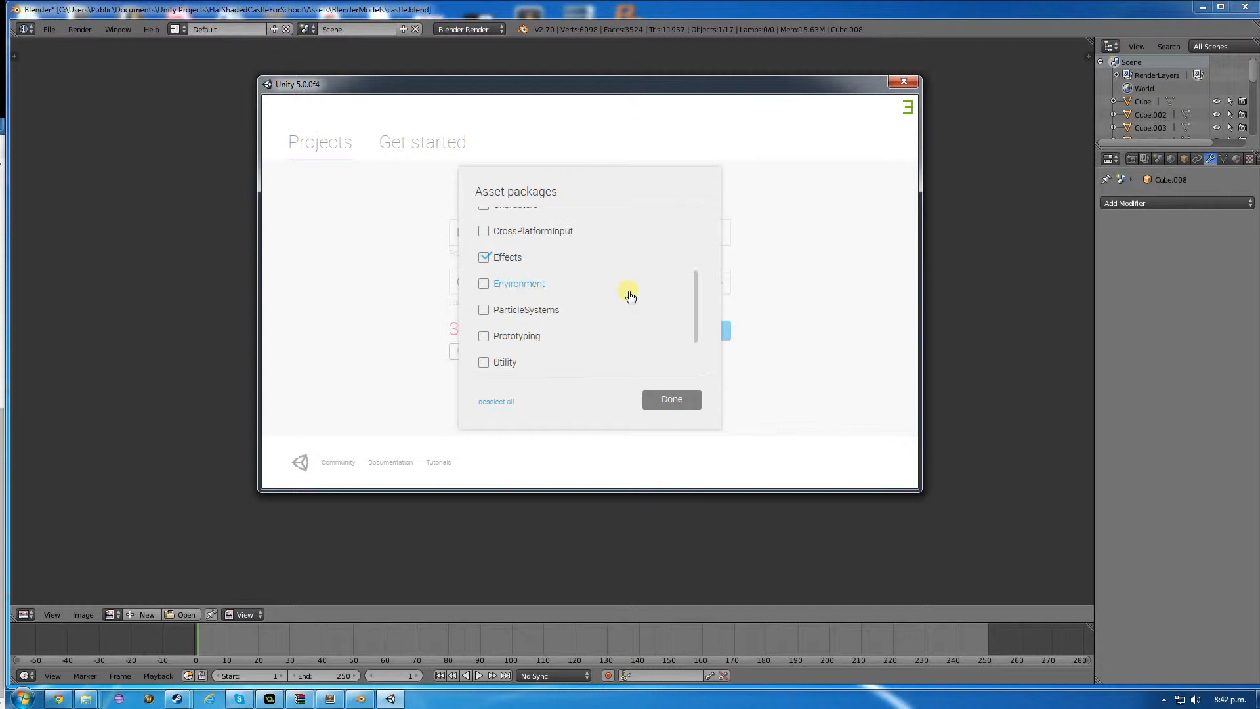
scroll(620, 317, up, 1)
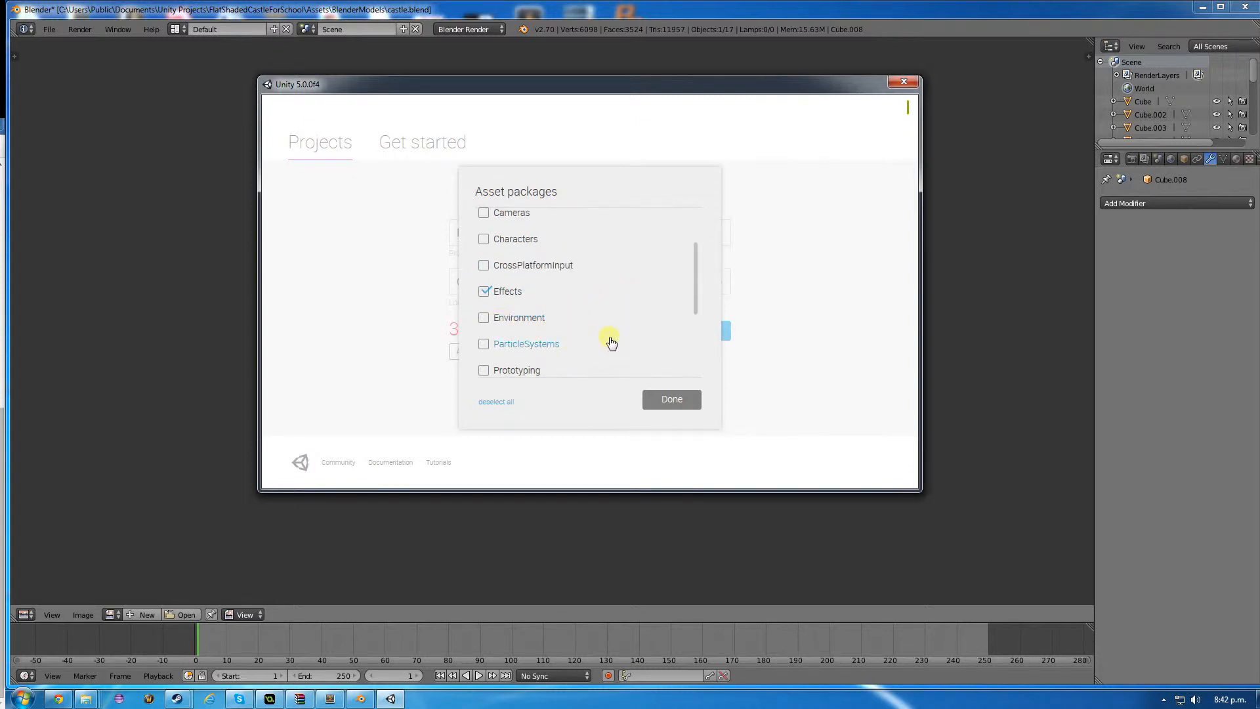
click(486, 321)
click(664, 401)
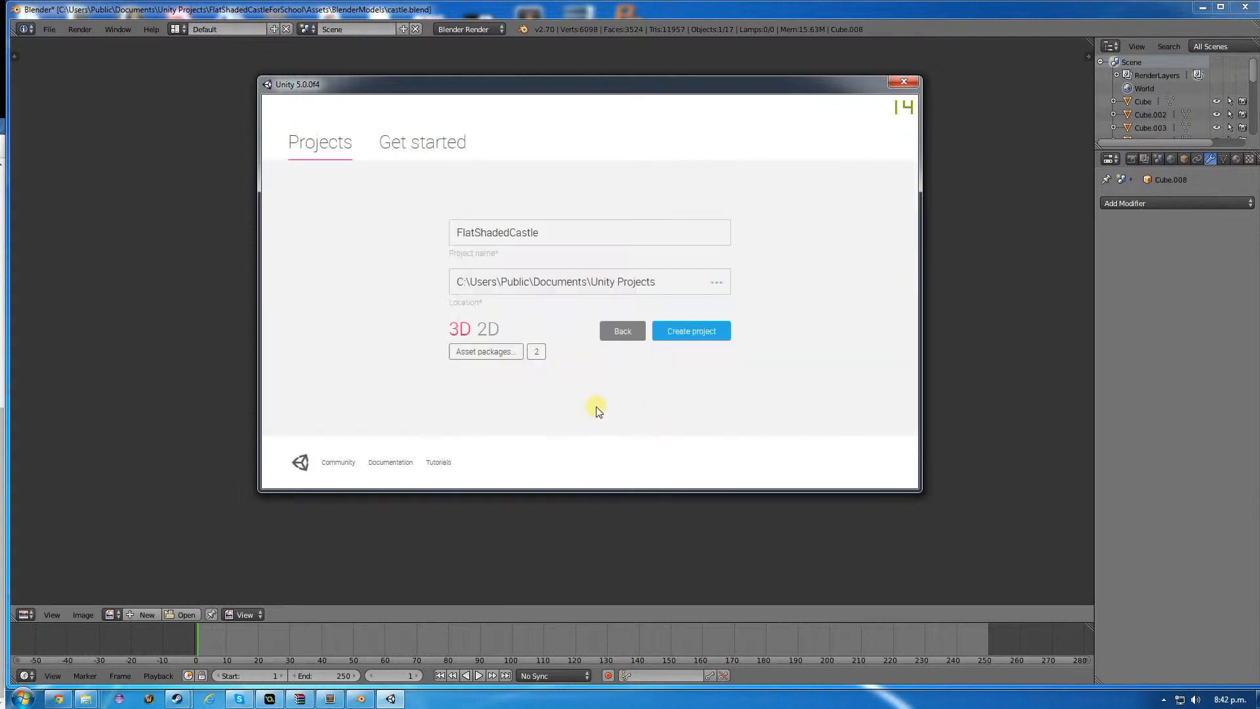
click(690, 336)
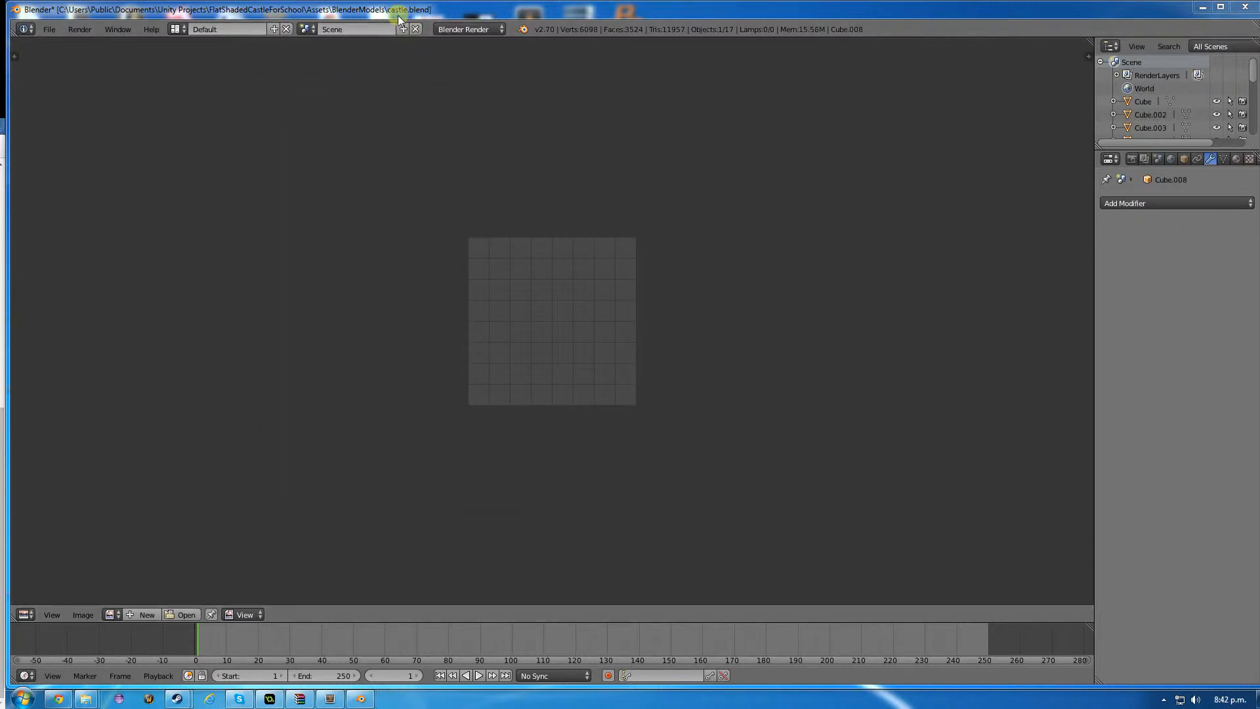
Return Blender's main editor area to the 3D View and start saving the castle file under a new location.
click(25, 614)
click(49, 595)
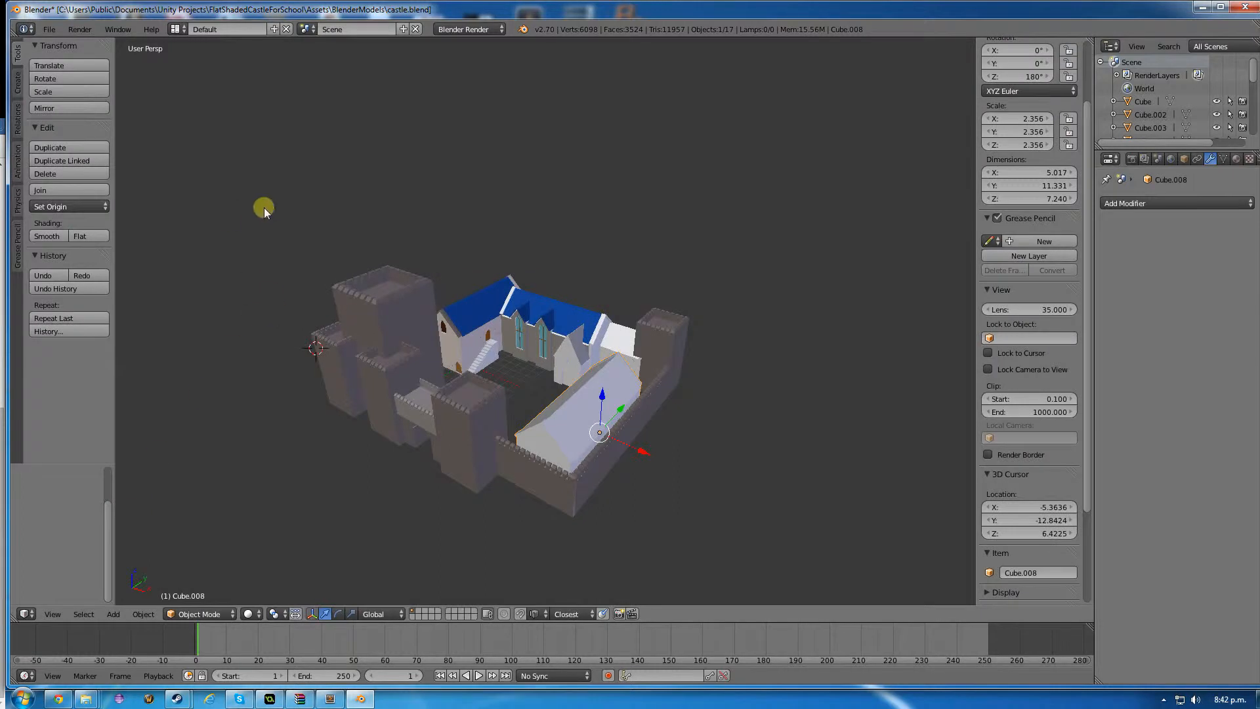
click(50, 28)
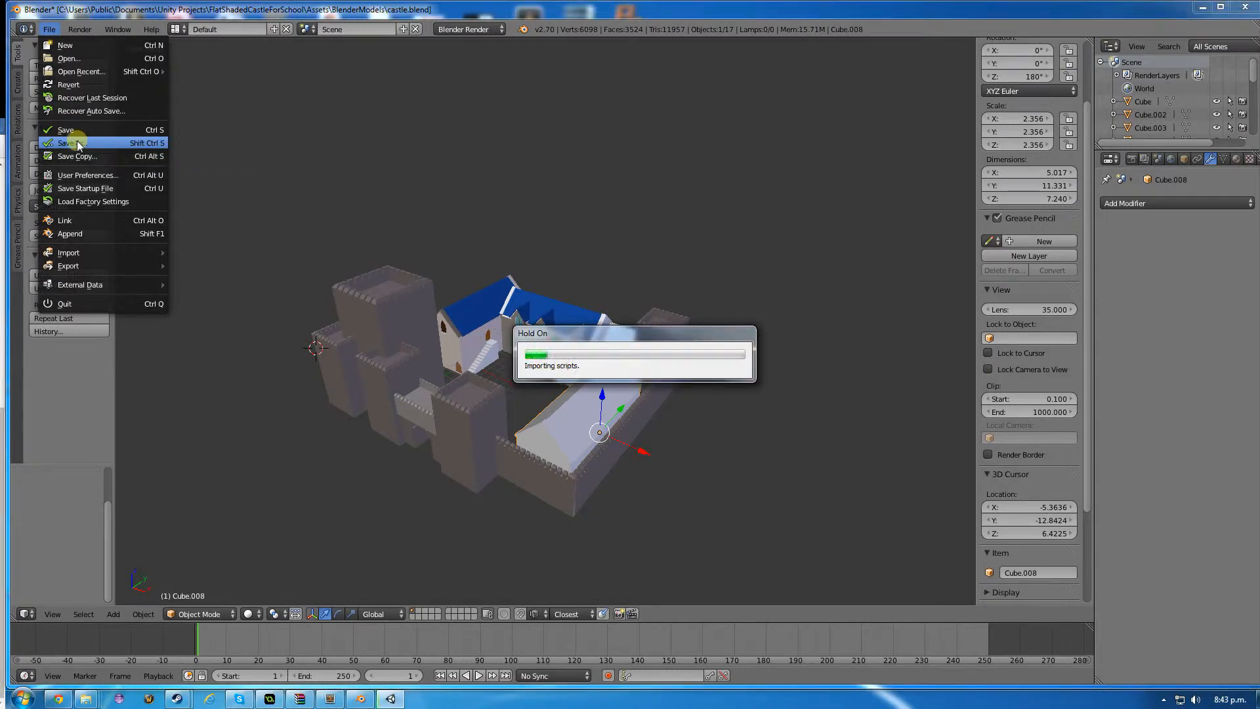
click(77, 142)
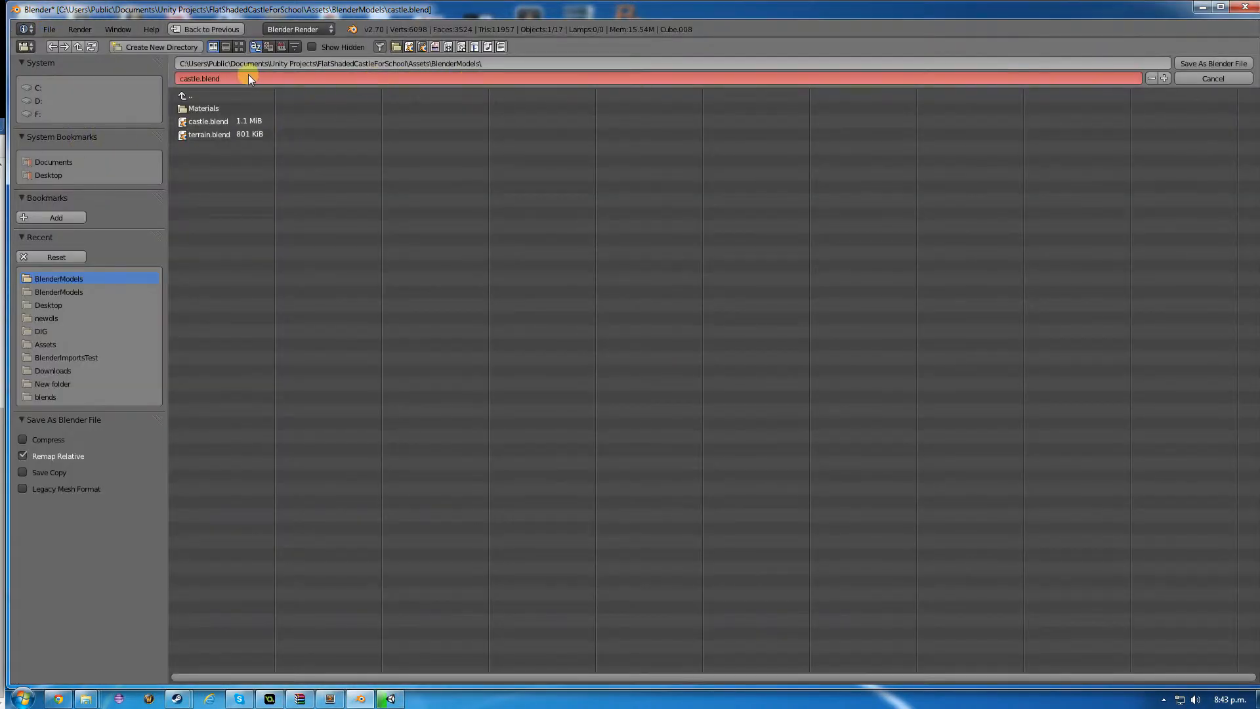
Set the save location to the Assets folder of the FlatShadedCastle project in C:\Users\Public\Documents\Unity Projects.
click(195, 96)
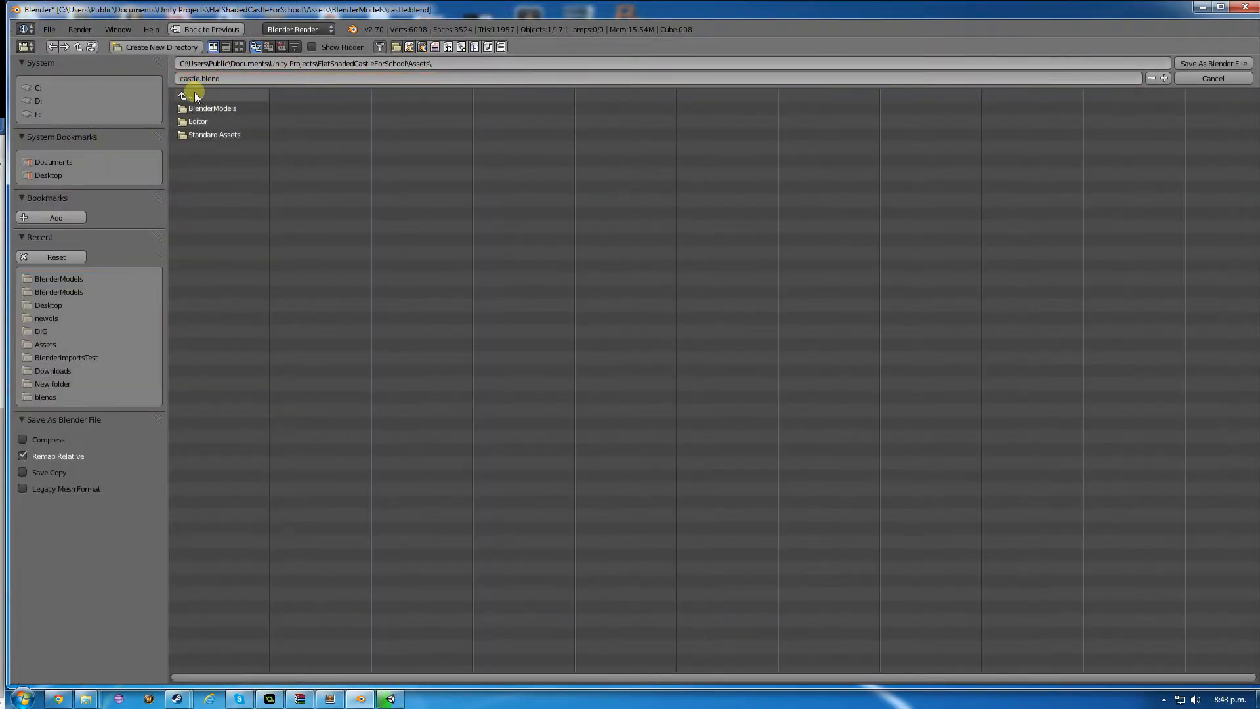
click(194, 96)
click(192, 96)
click(191, 95)
click(191, 96)
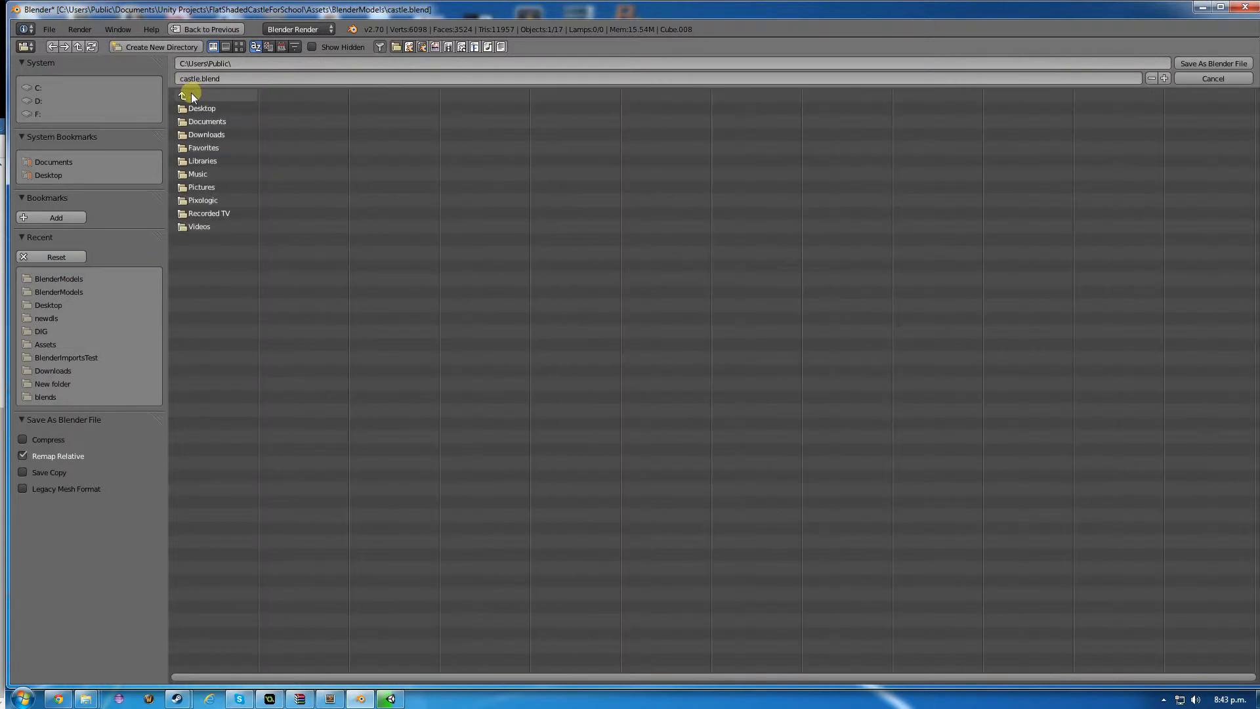
click(191, 96)
click(191, 95)
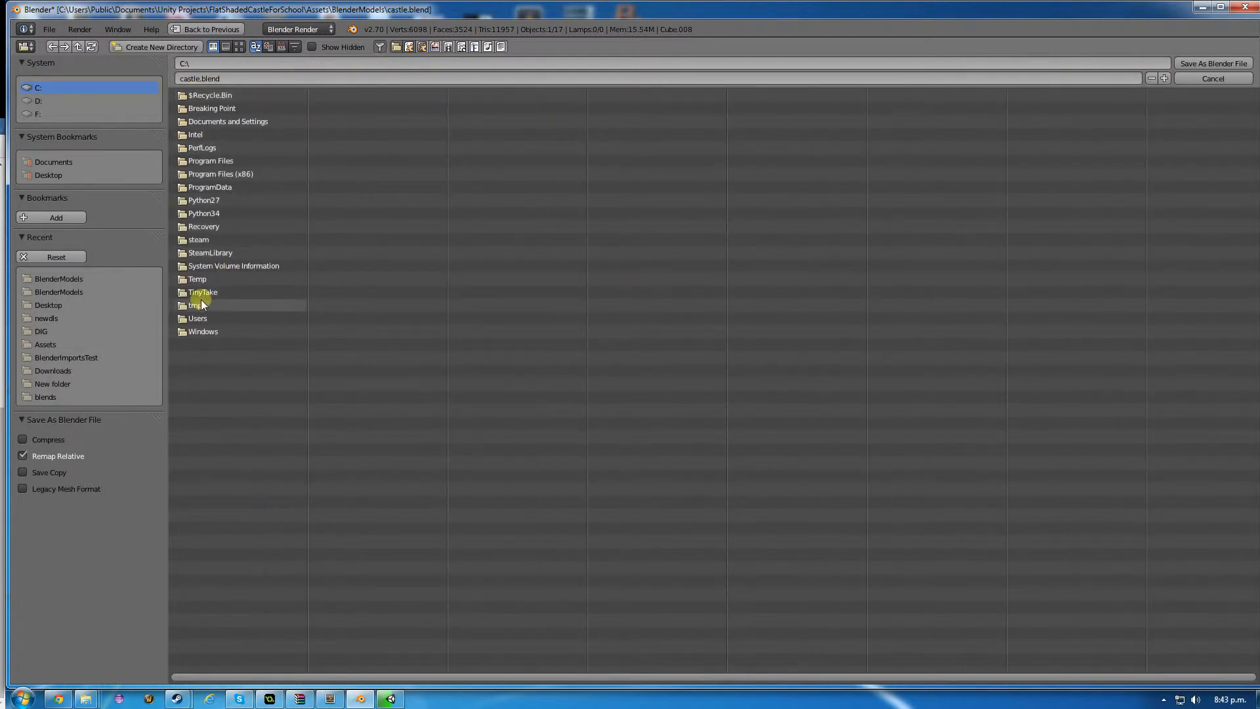
click(196, 317)
click(199, 147)
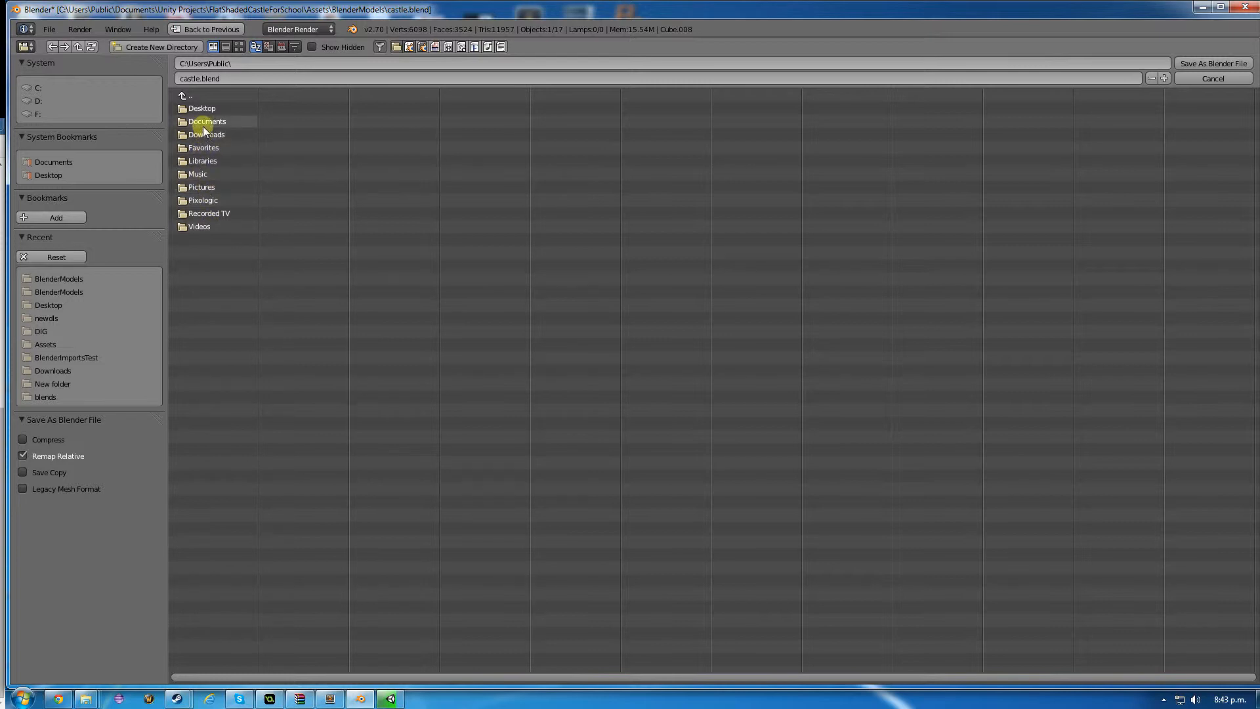
click(204, 123)
click(207, 211)
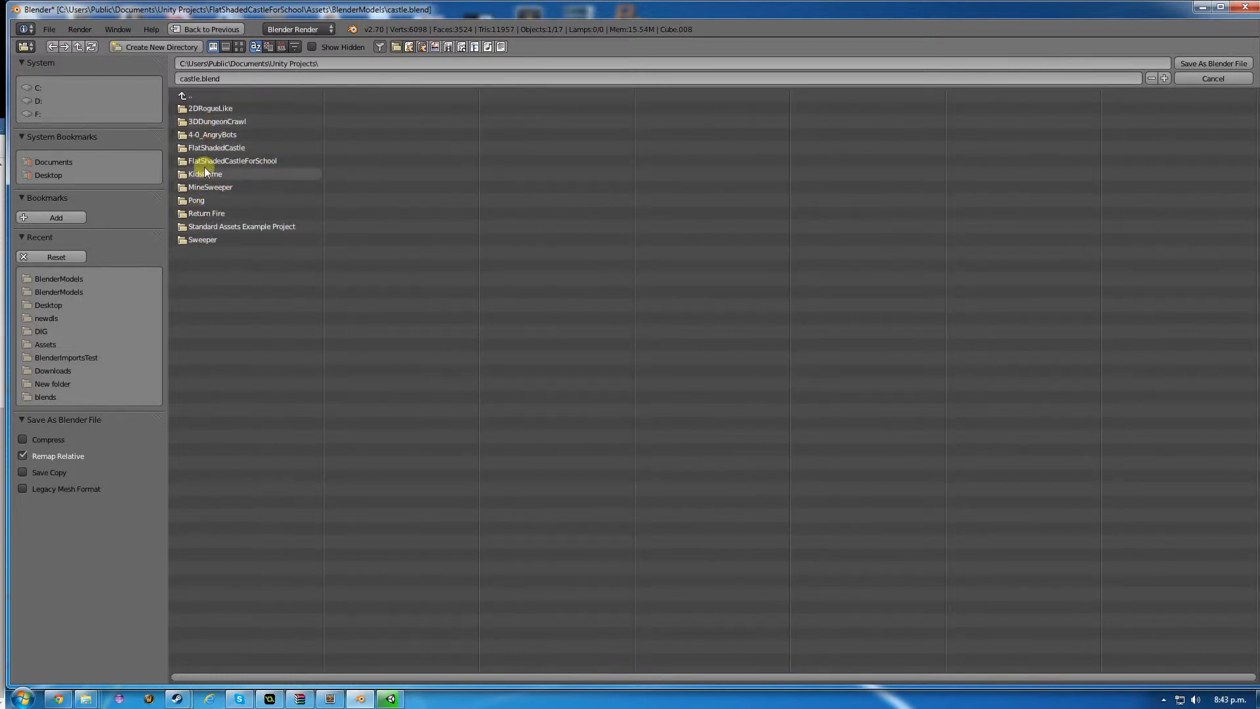
click(206, 148)
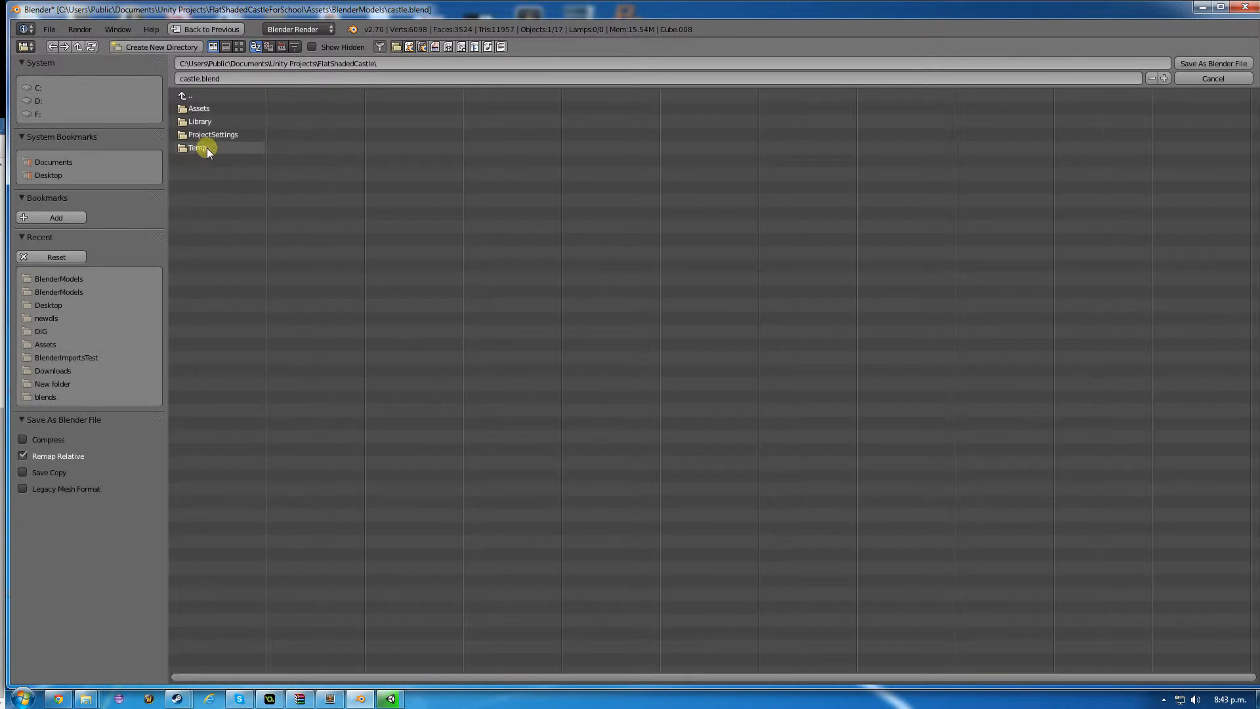
click(206, 109)
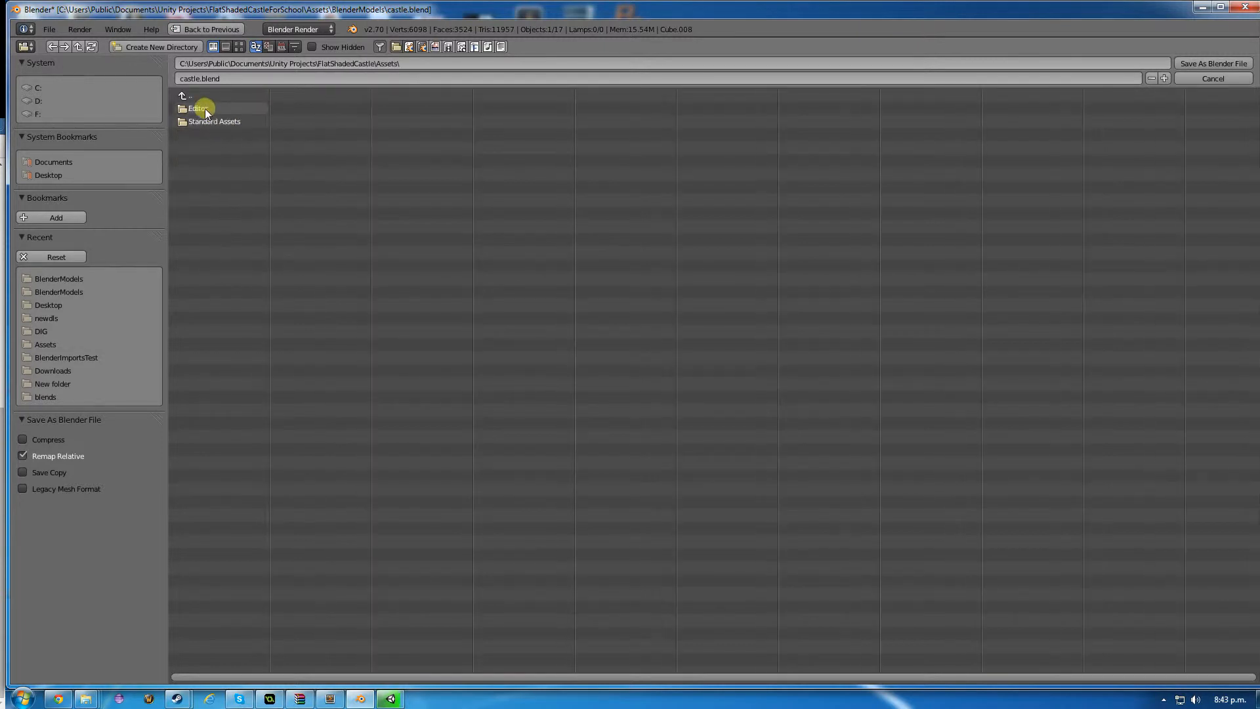
Create a Blender Models folder inside Assets and save castle.blend in it.
click(187, 47)
text(Blender Model)
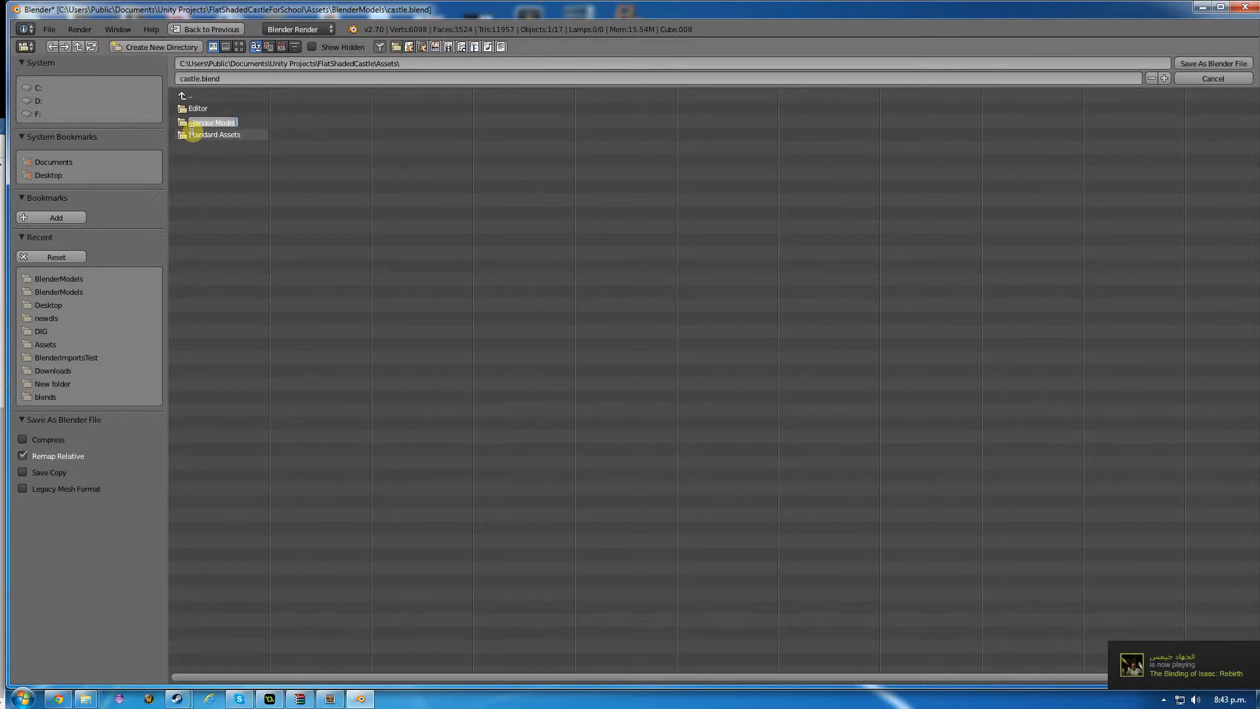
key(Return)
click(198, 108)
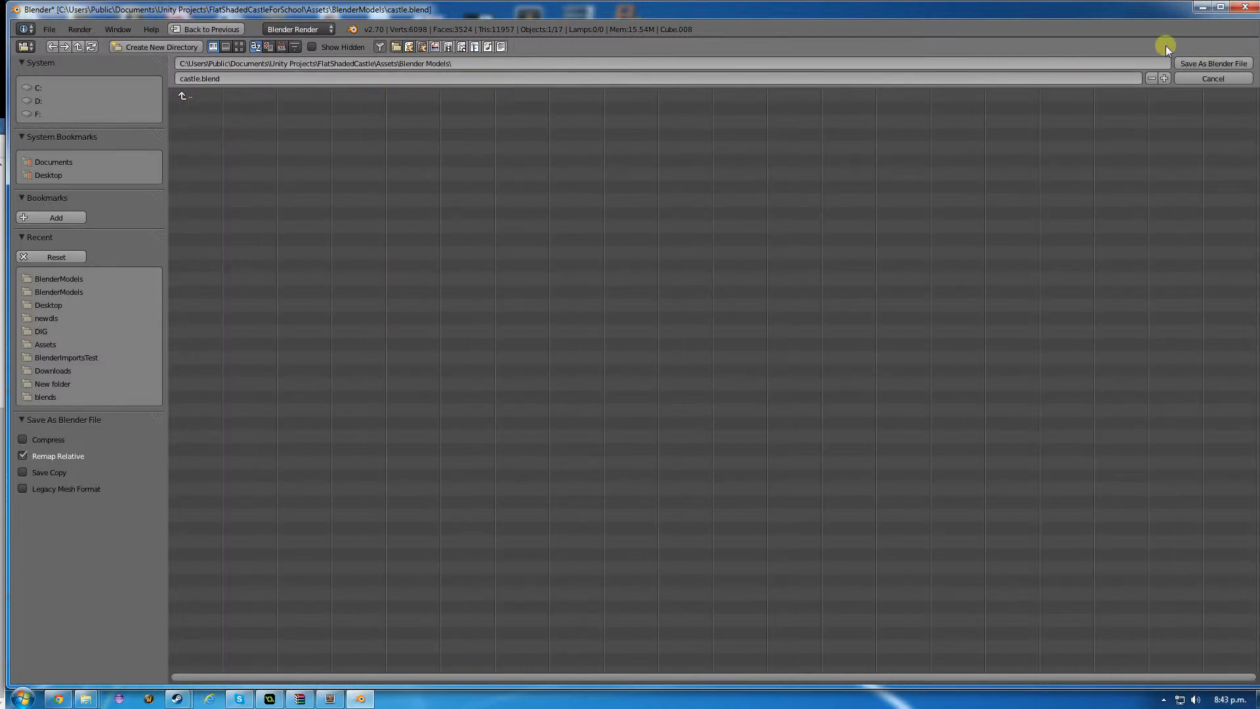
click(1188, 65)
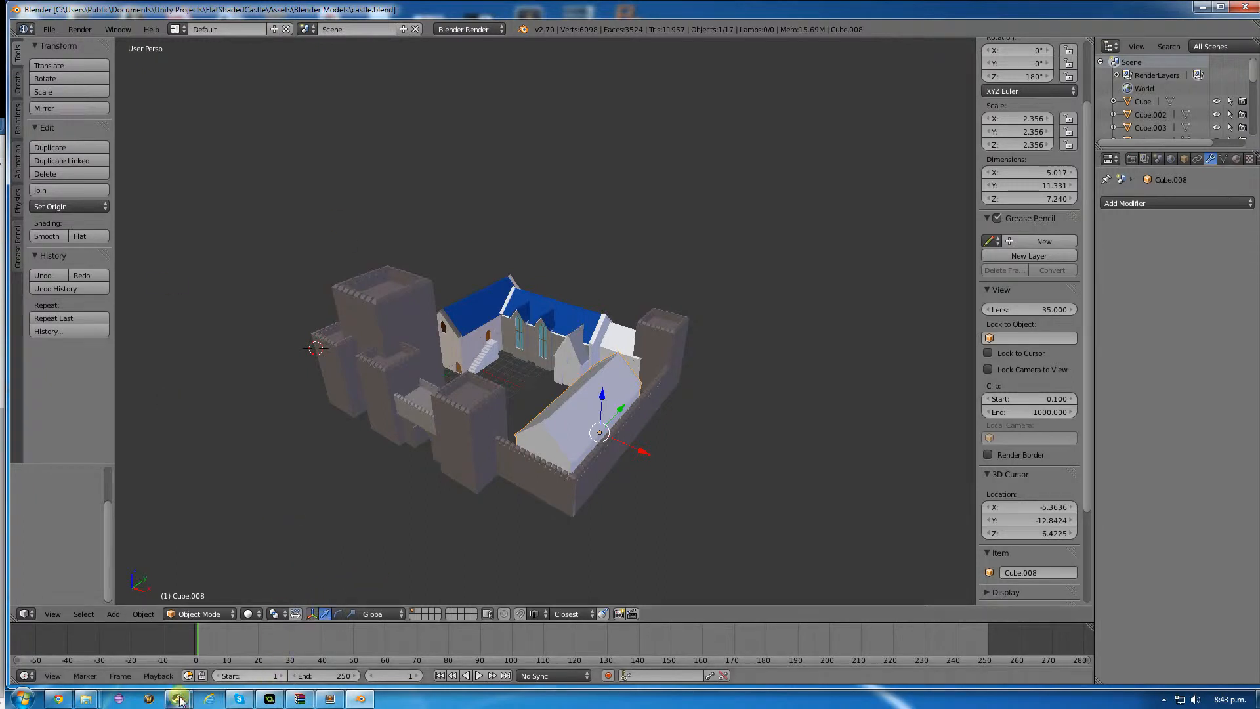
Launch Unity and try to open the FlatShadedCastle project from the project list.
mouse_move(179, 700)
click(23, 698)
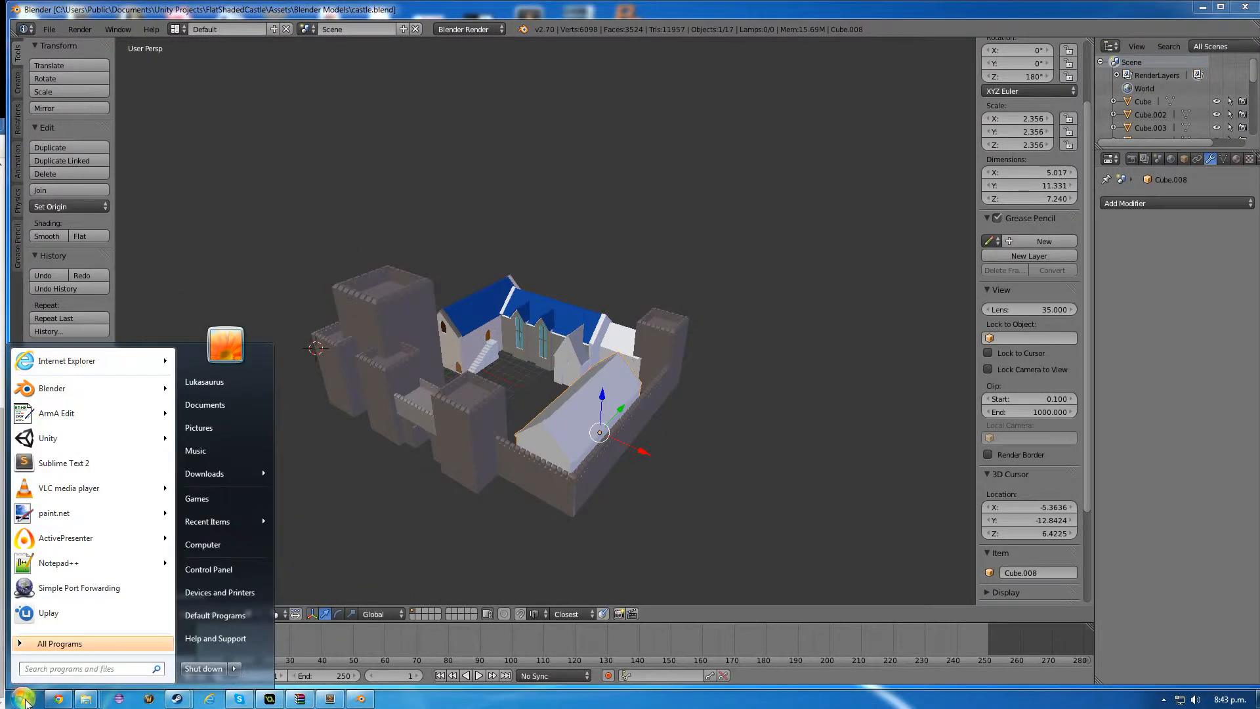
click(24, 700)
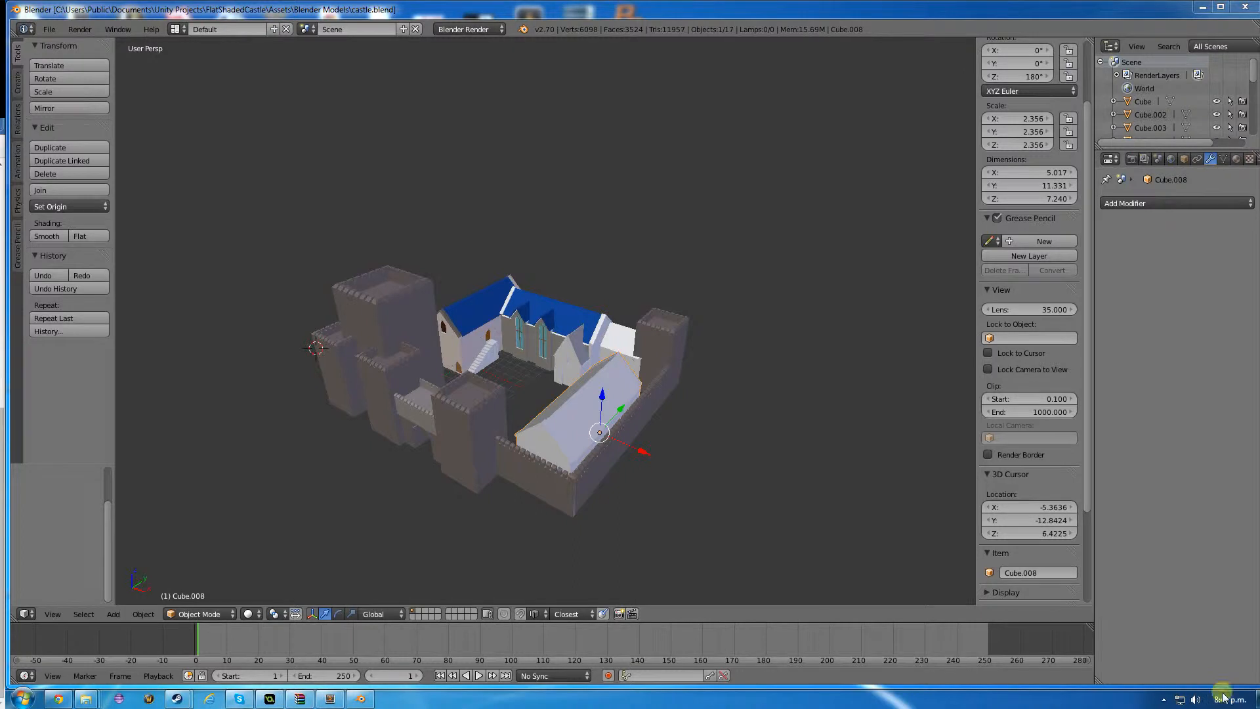
click(23, 698)
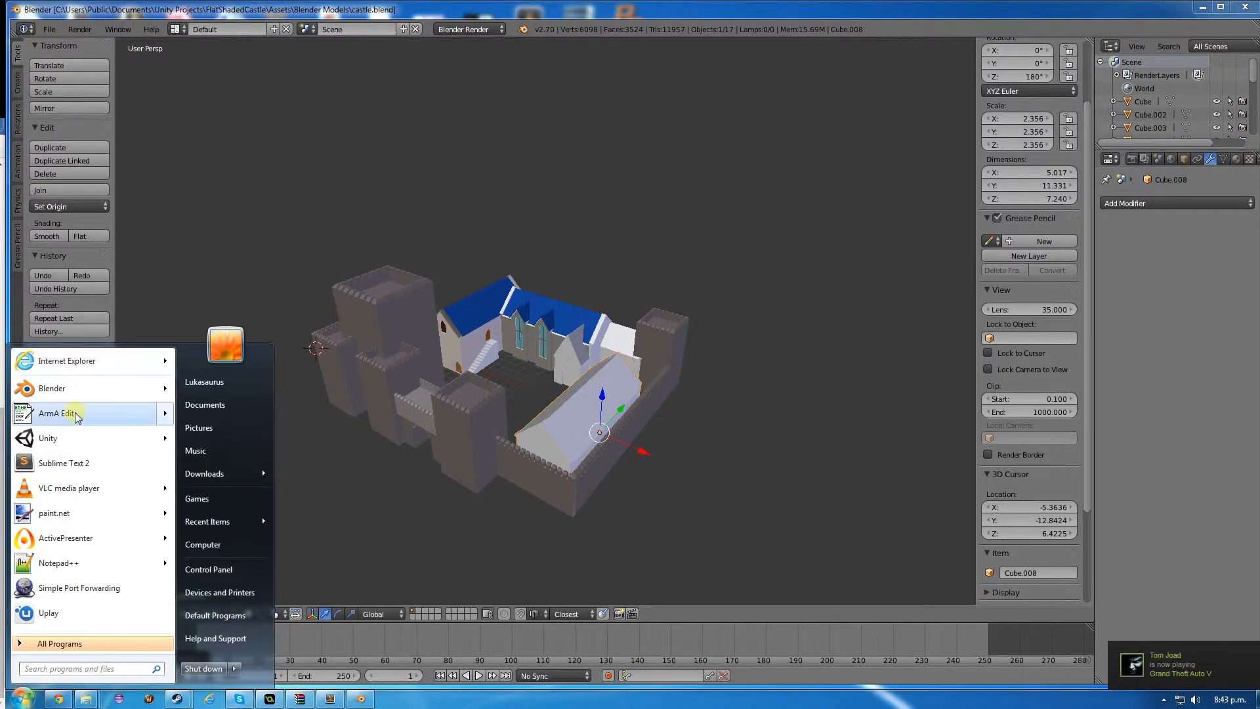
click(58, 439)
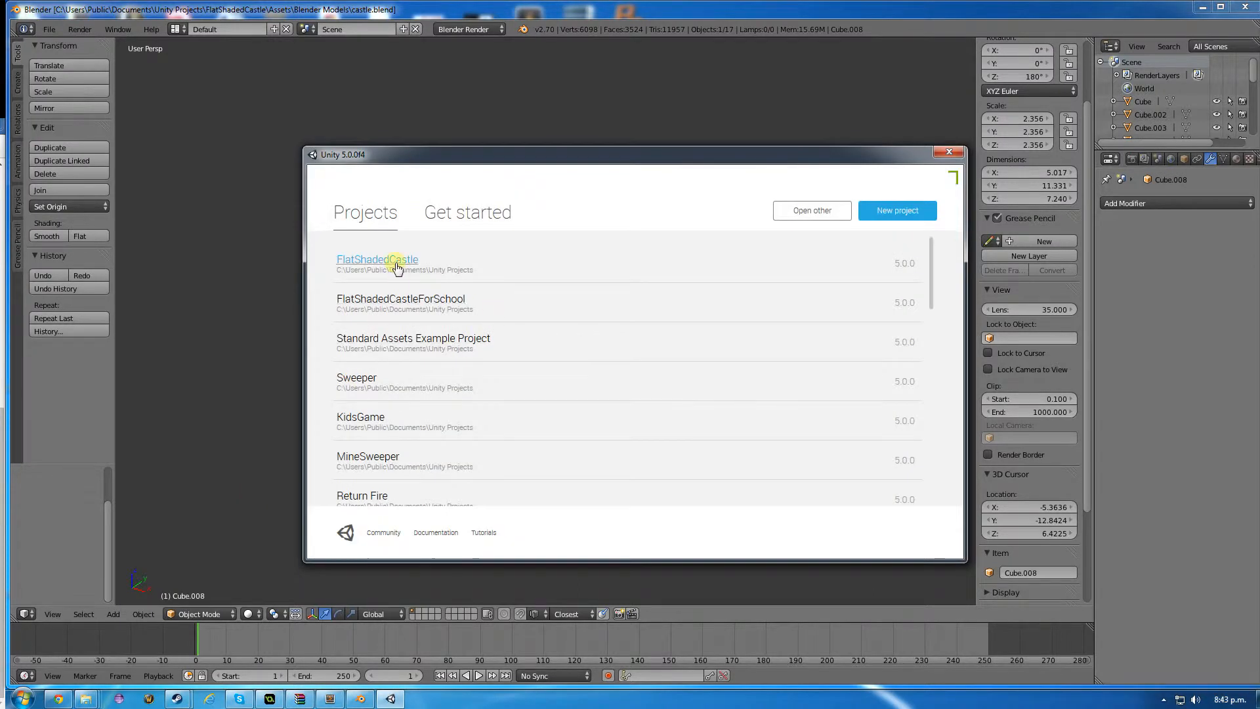
click(397, 265)
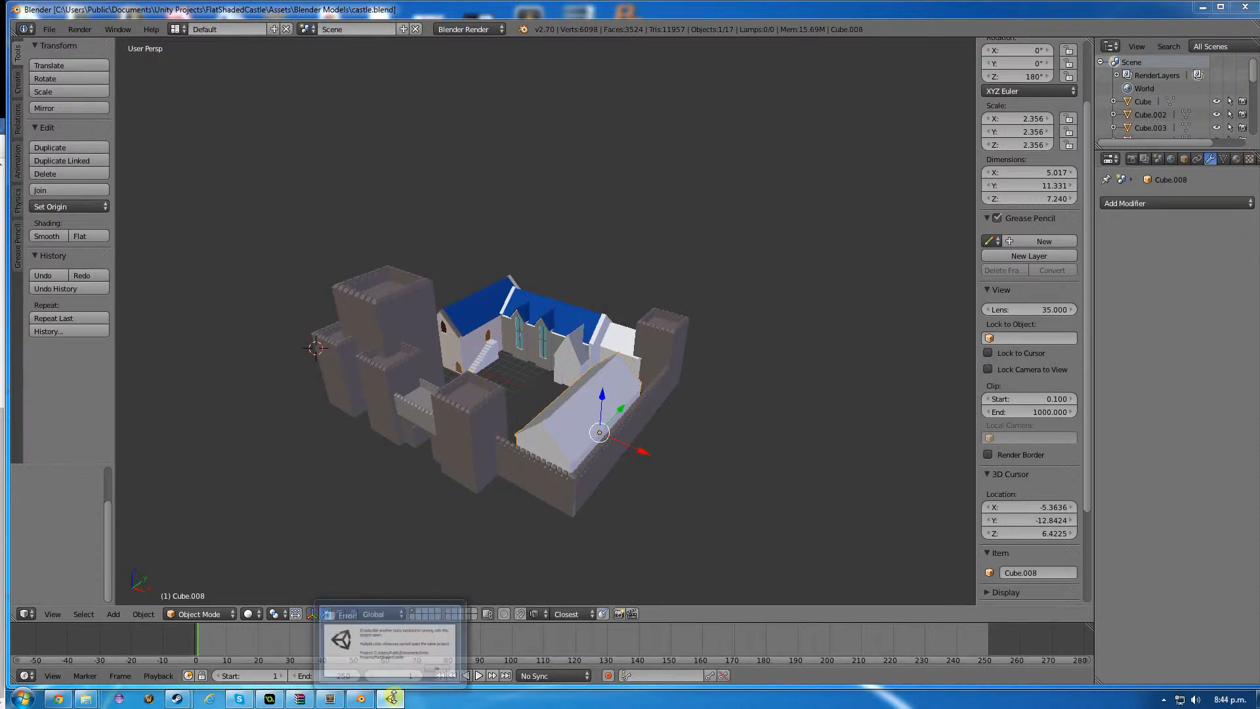
click(388, 651)
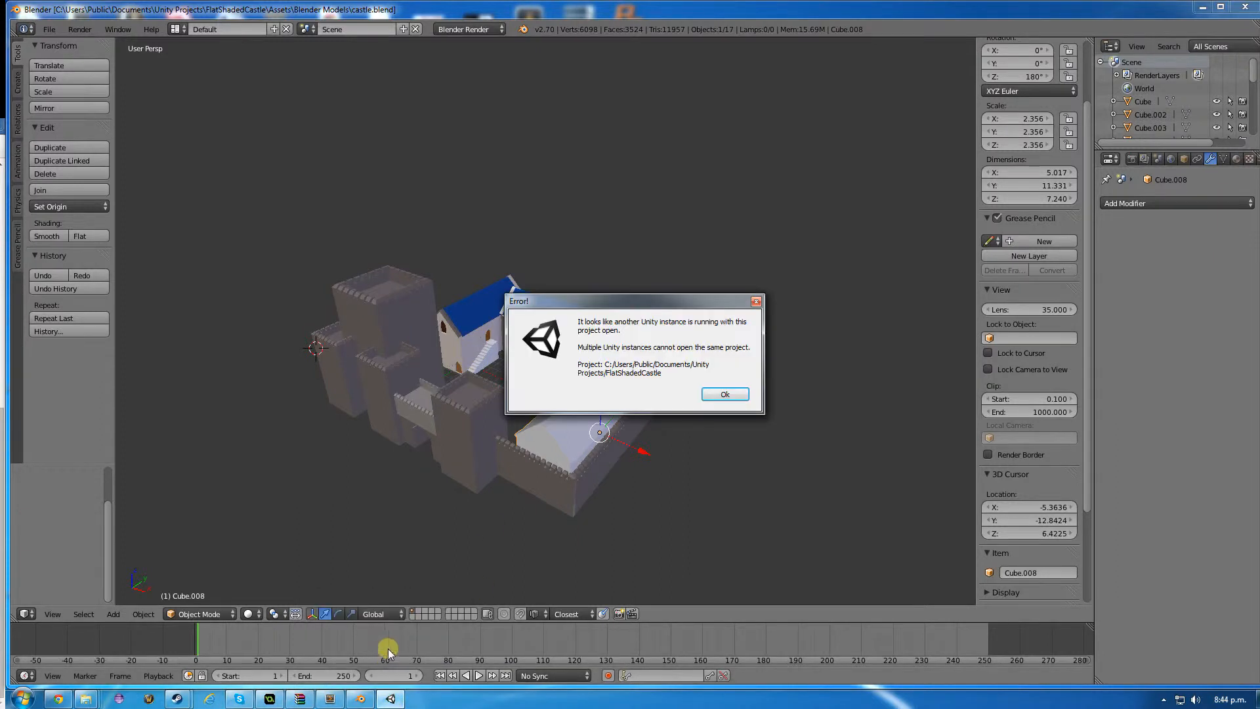
click(722, 395)
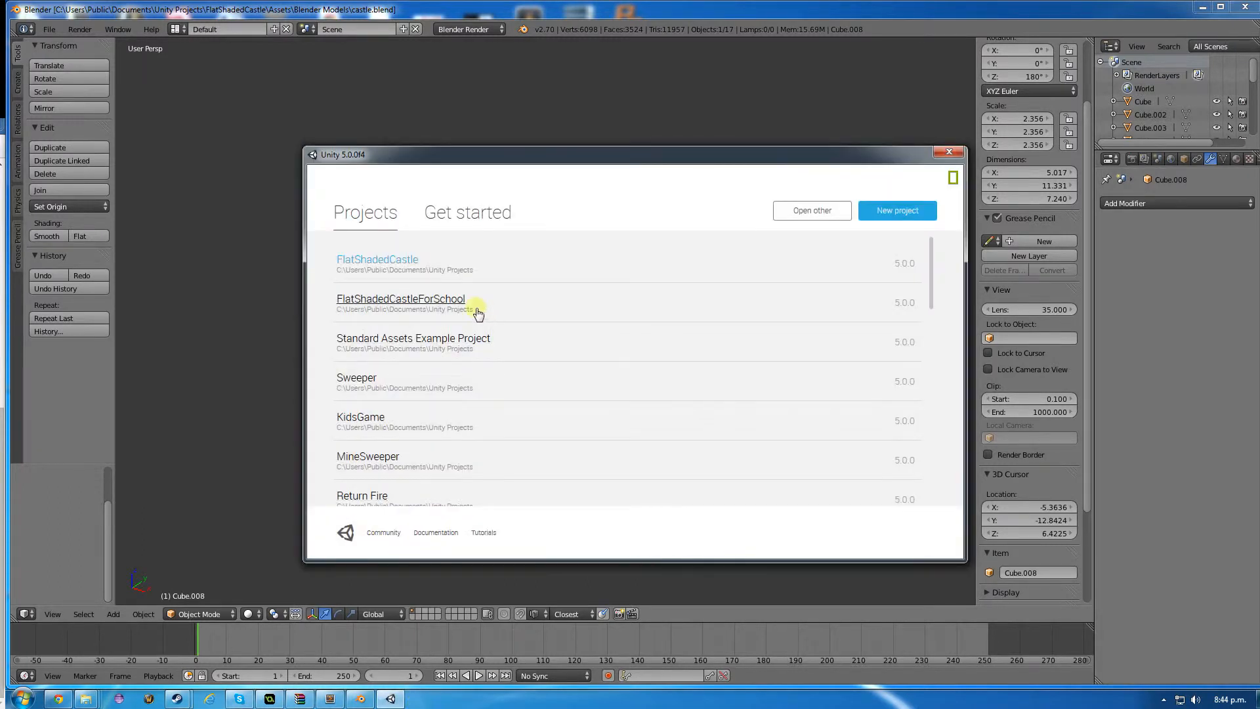
click(384, 268)
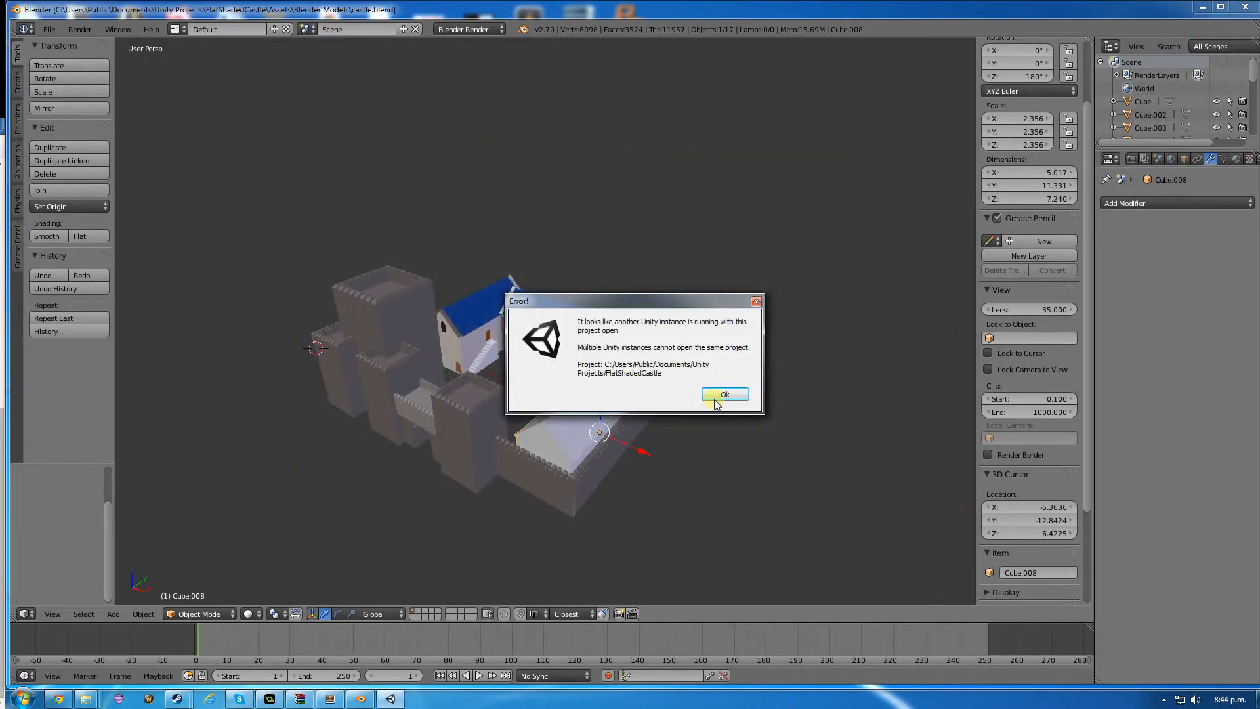
click(716, 395)
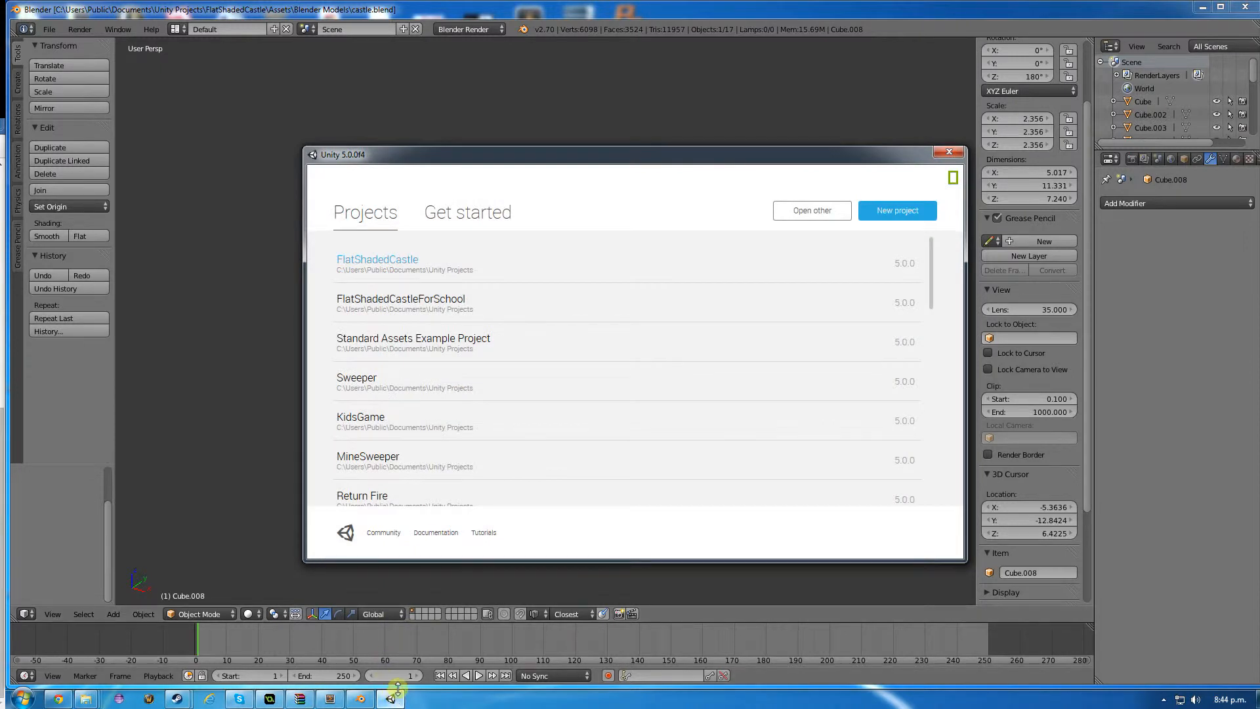
Dismiss the Unity project list and minimize Blender to get to the FlatShadedCastle project in the Unity editor.
click(948, 152)
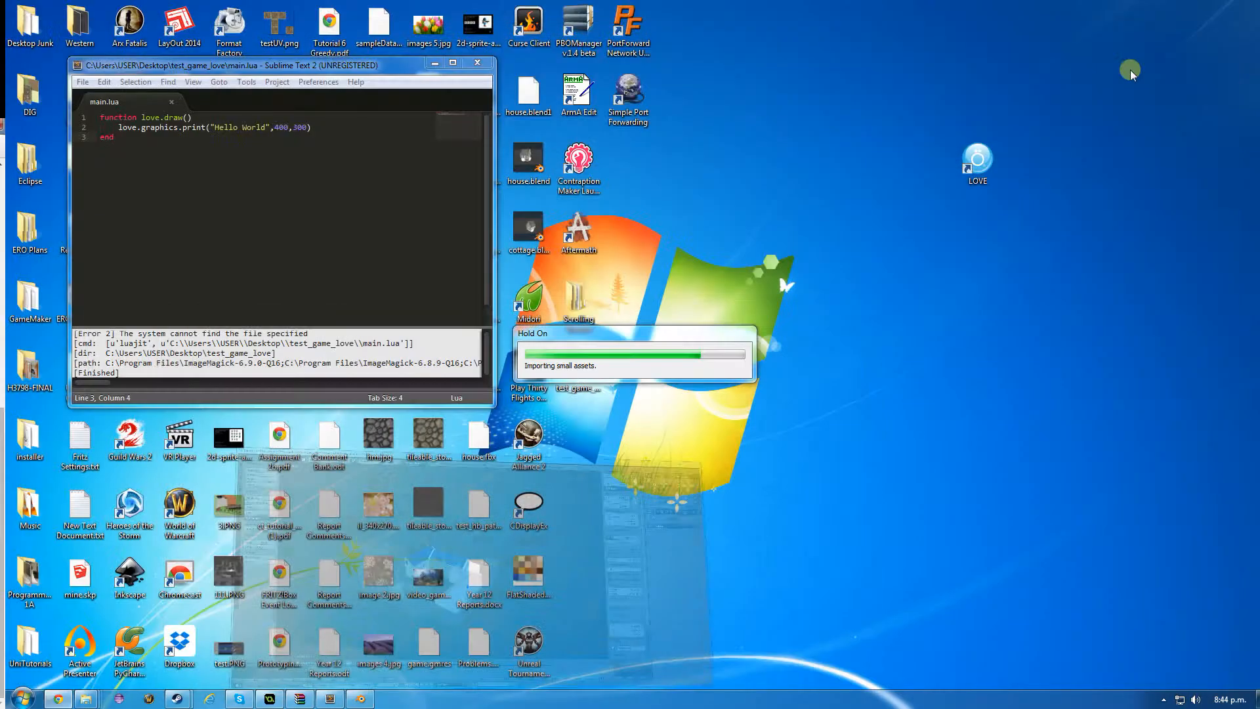
click(1203, 6)
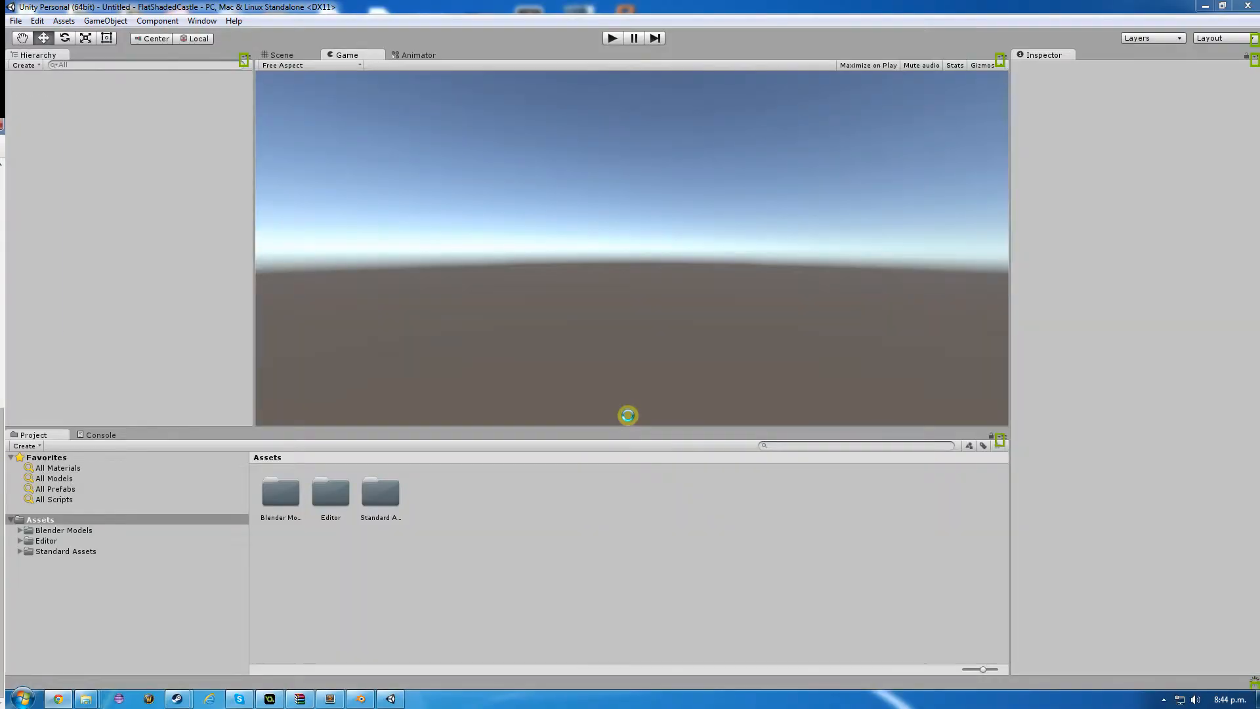
click(440, 59)
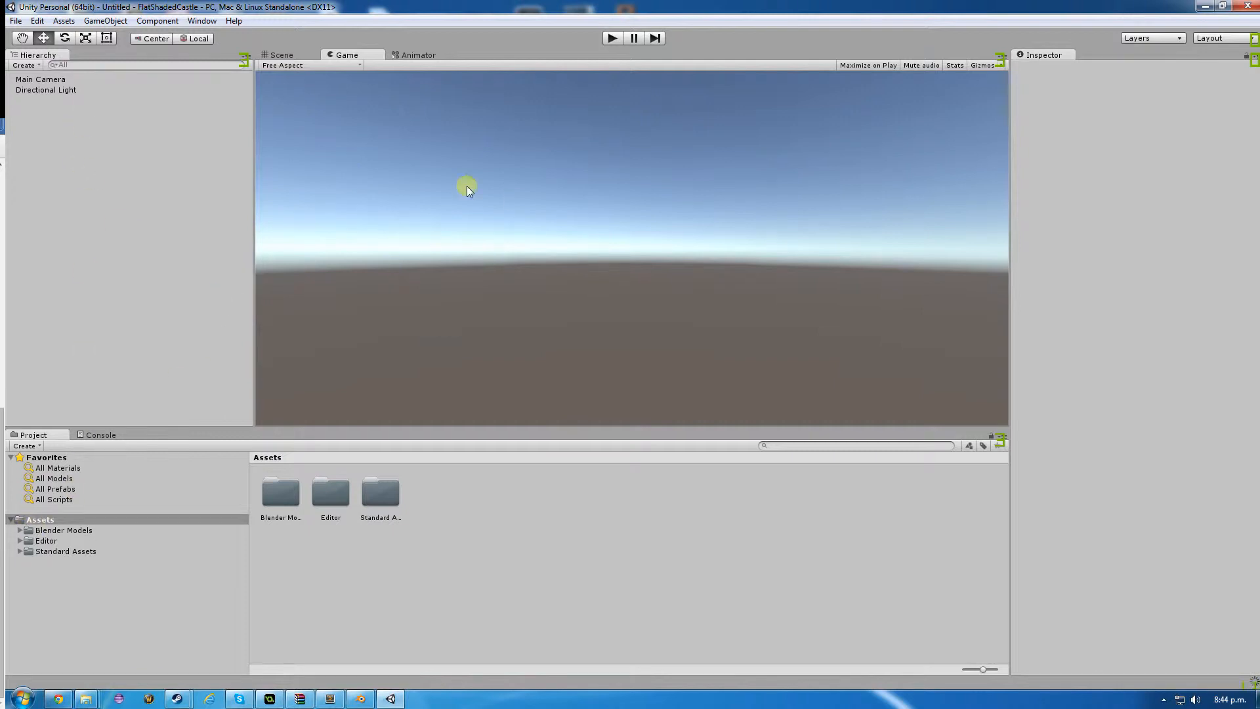
In the Blender Models folder, enable Generate Colliders and Generate Lightmap UVs in the castle model's import settings.
click(284, 494)
double_click(284, 493)
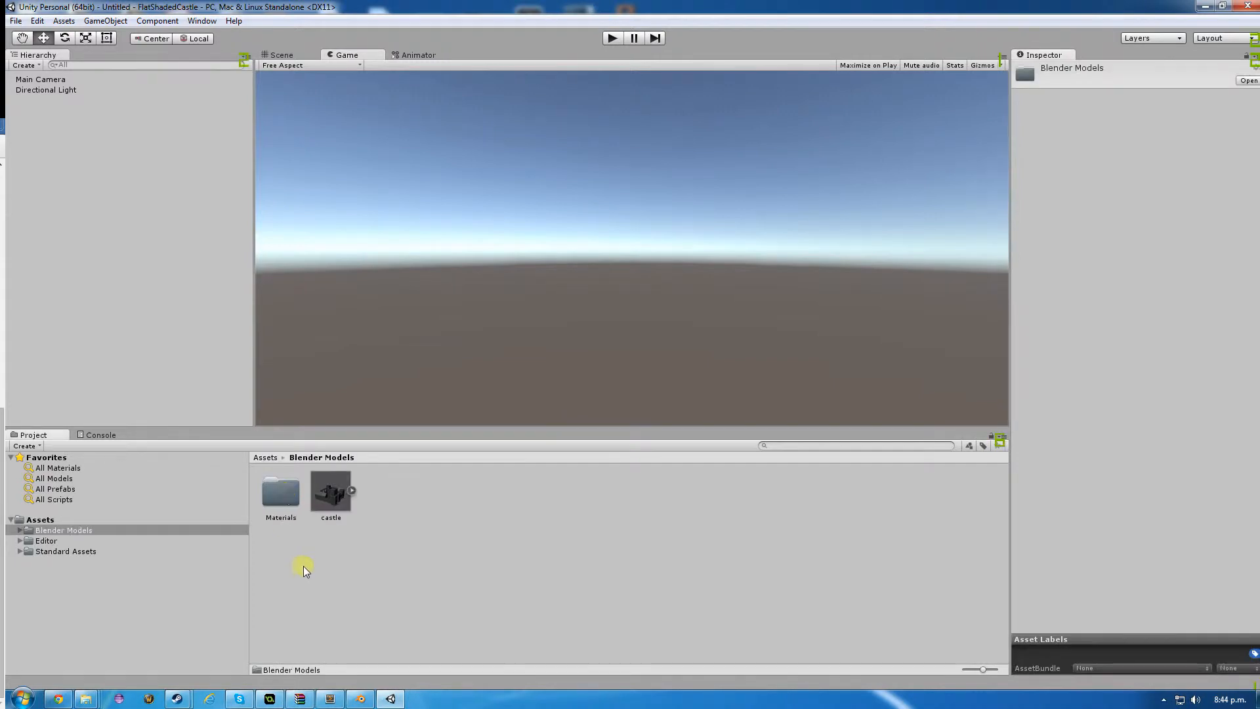
click(333, 497)
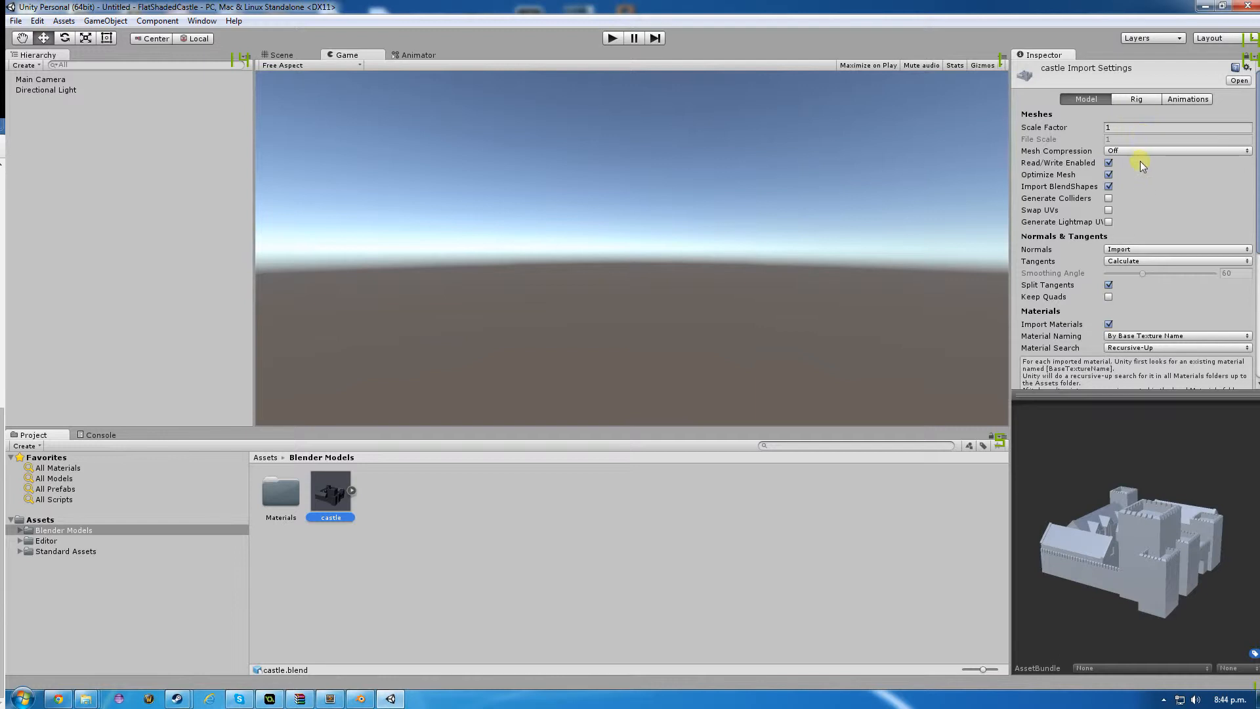
click(1109, 199)
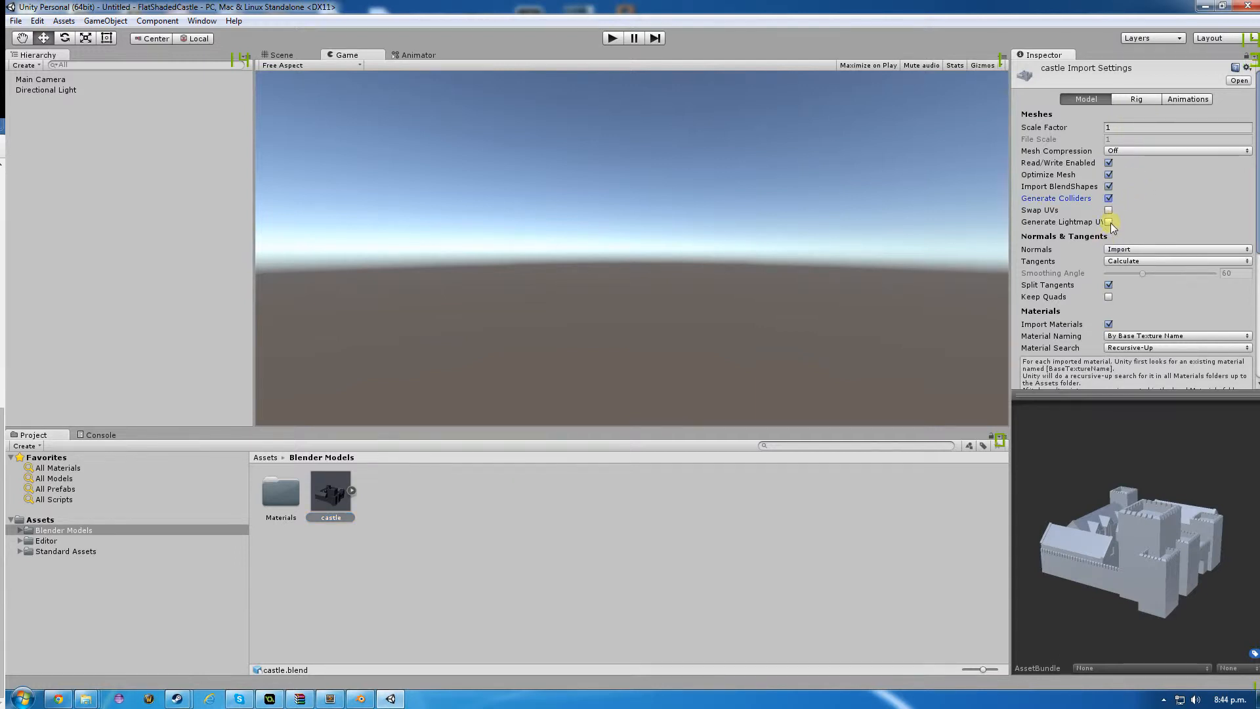
click(1108, 221)
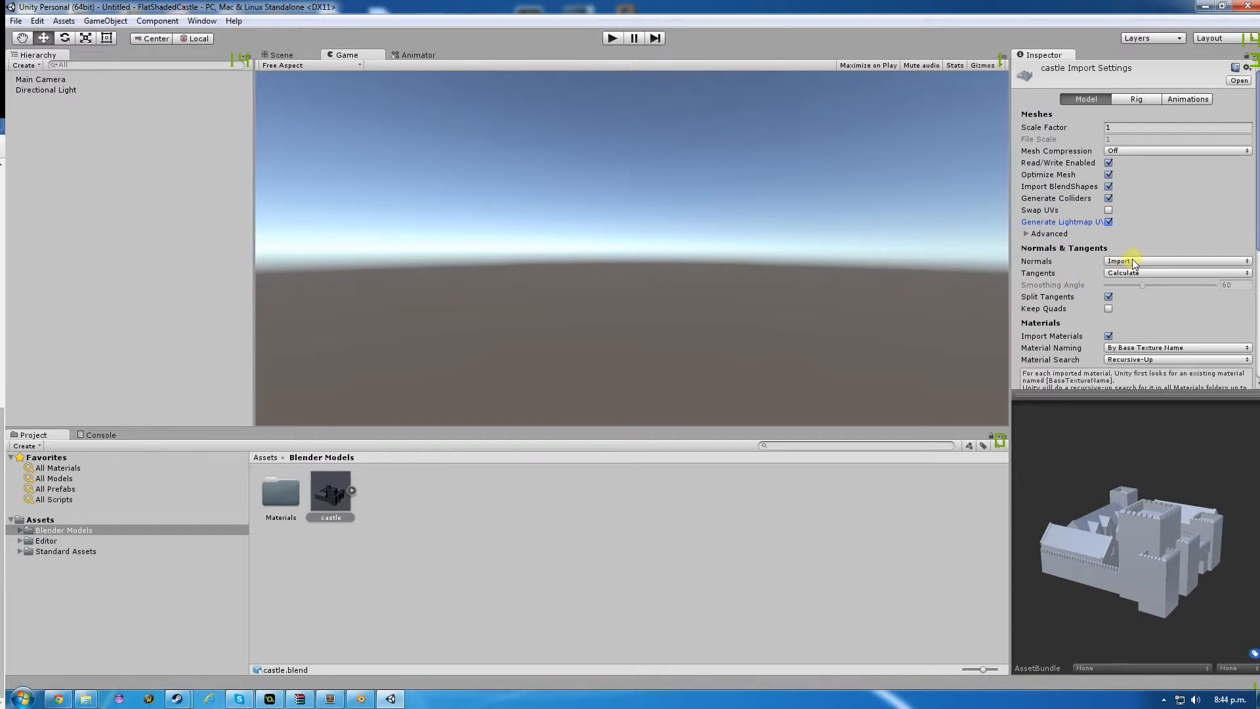
Set the castle's normals to Calculate with a smoothing angle of 0 and apply the import settings.
click(1135, 262)
click(1138, 287)
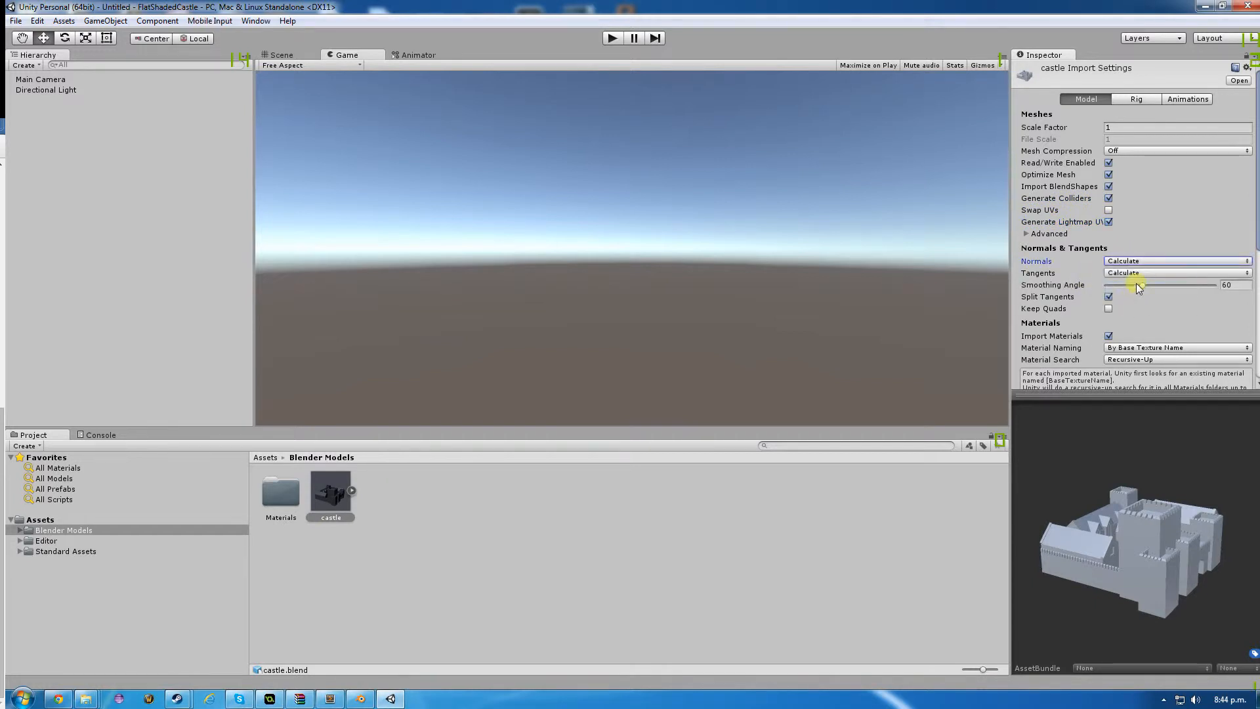
drag(1145, 289, 1103, 286)
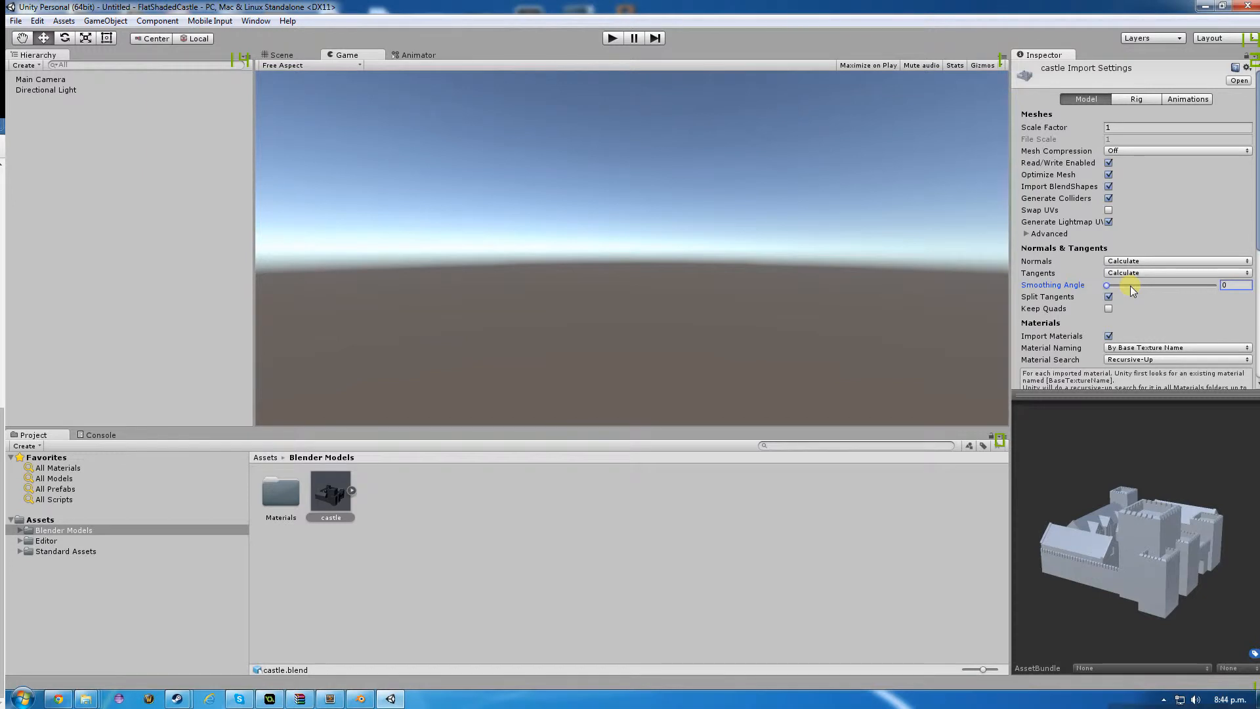
scroll(1126, 290, down, 5)
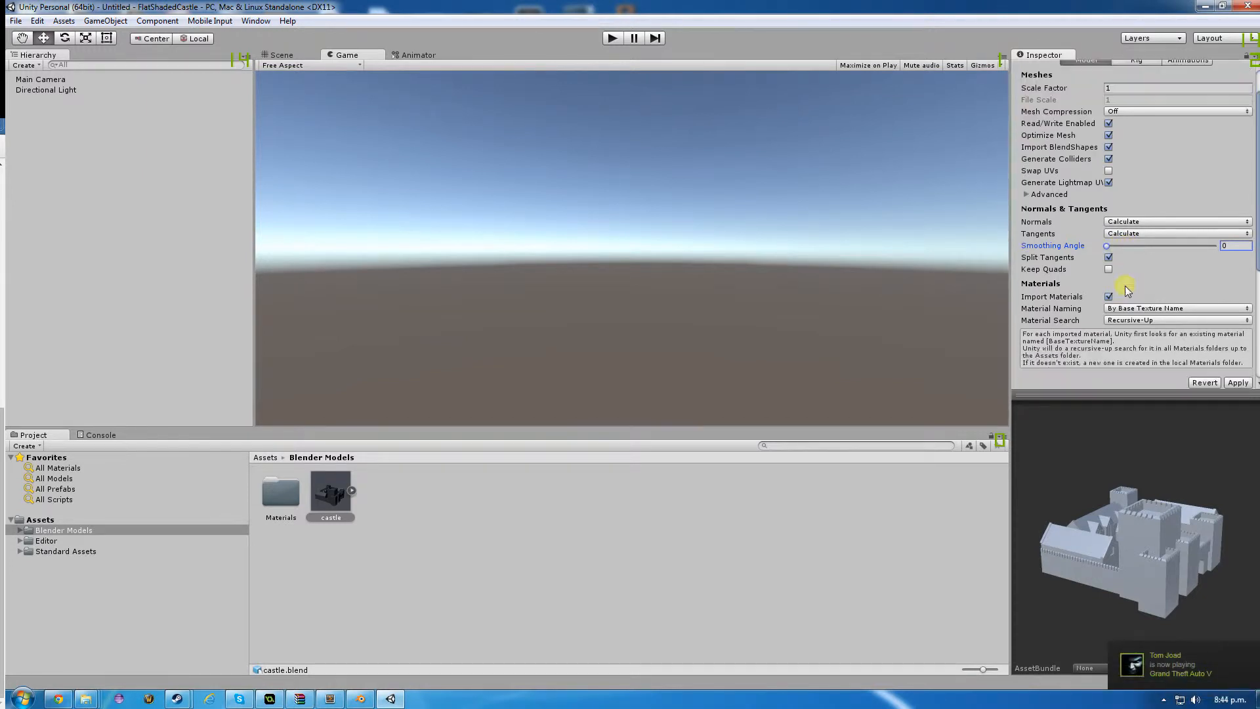
click(1236, 304)
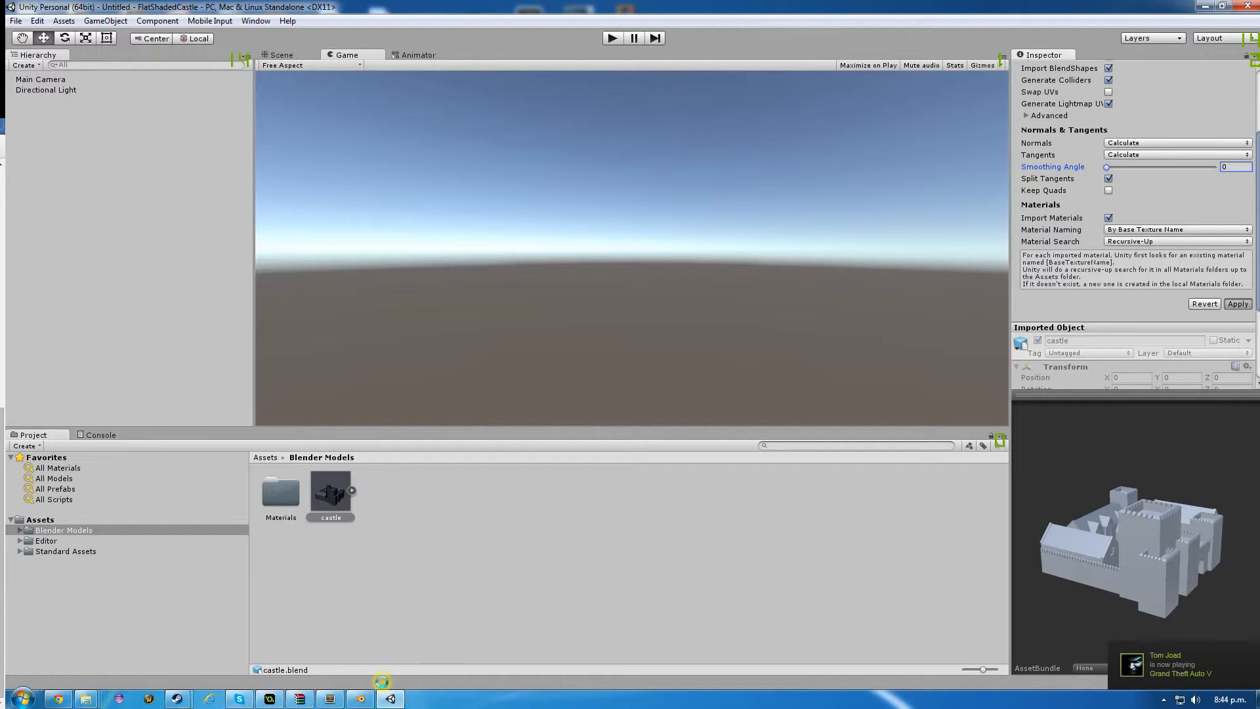
Switch to Blender and start a new empty file by reloading the start-up file.
mouse_move(360, 700)
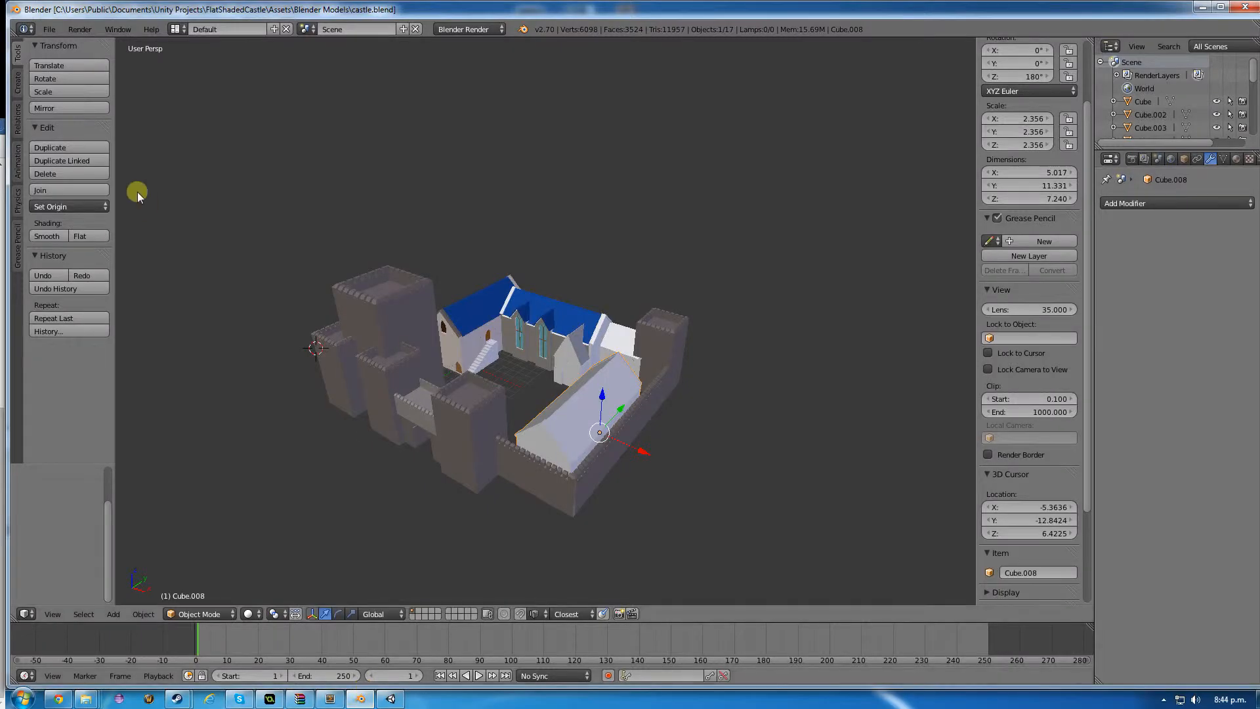
click(58, 29)
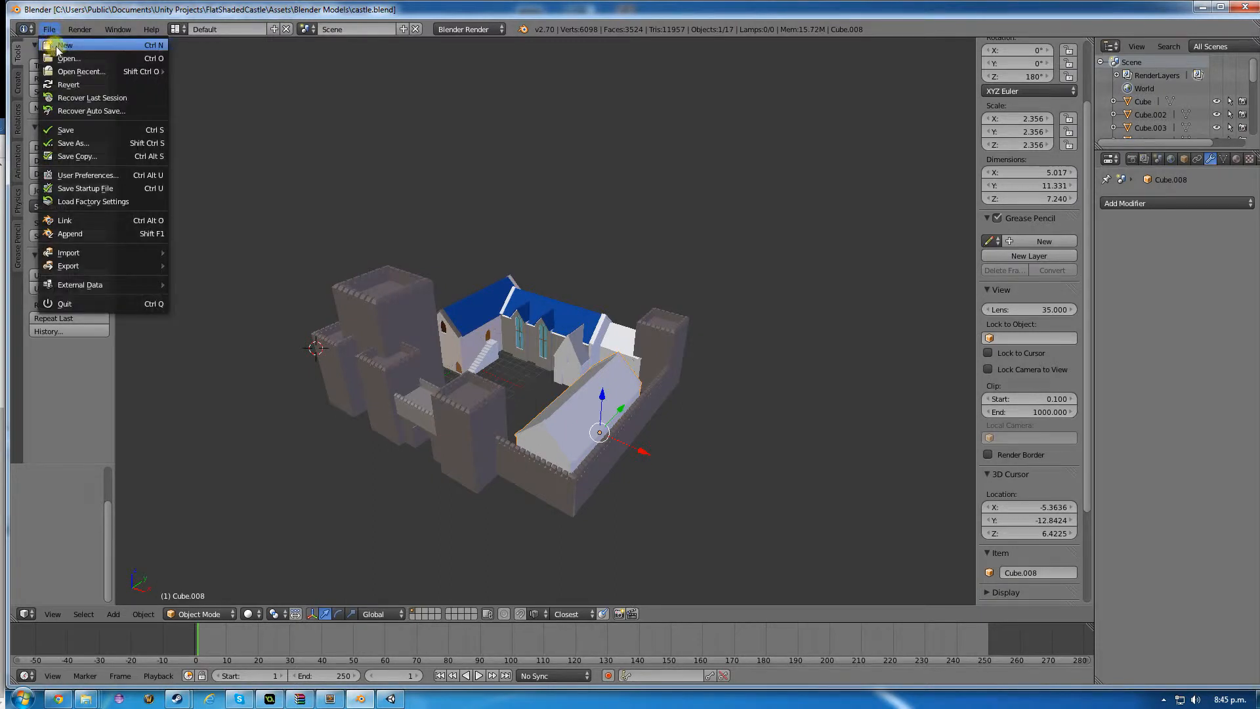
click(58, 44)
click(49, 29)
click(58, 44)
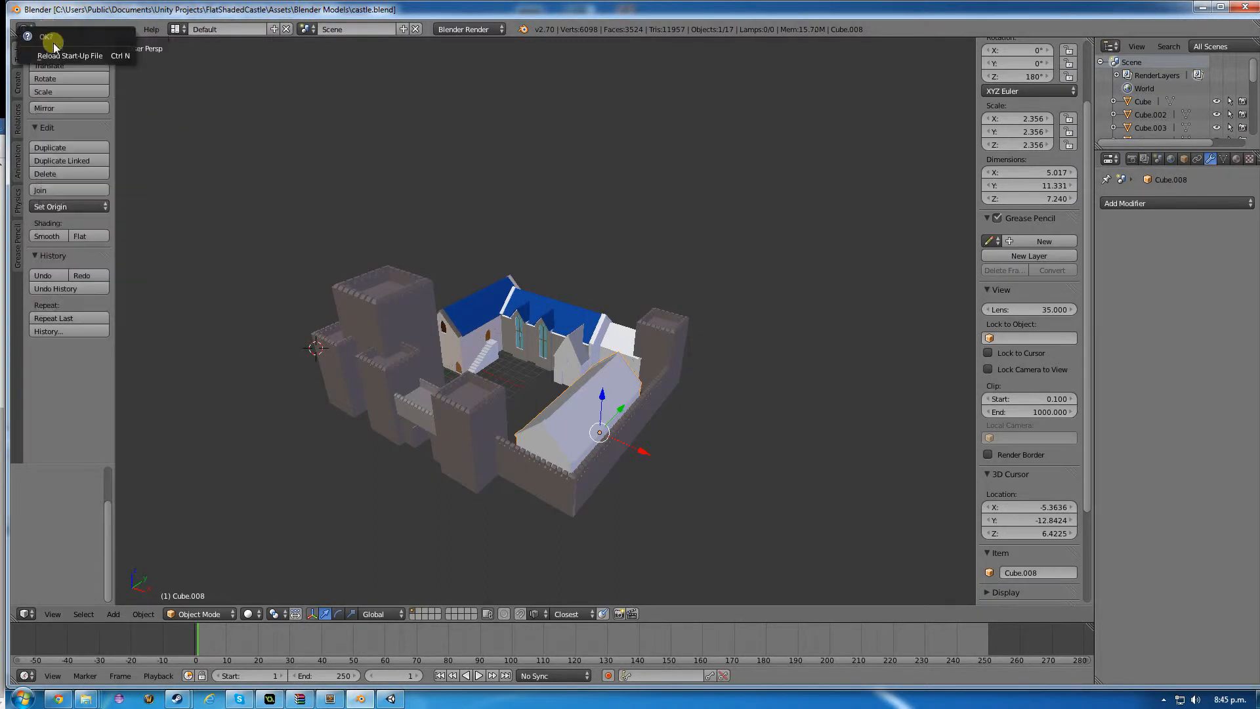
click(59, 54)
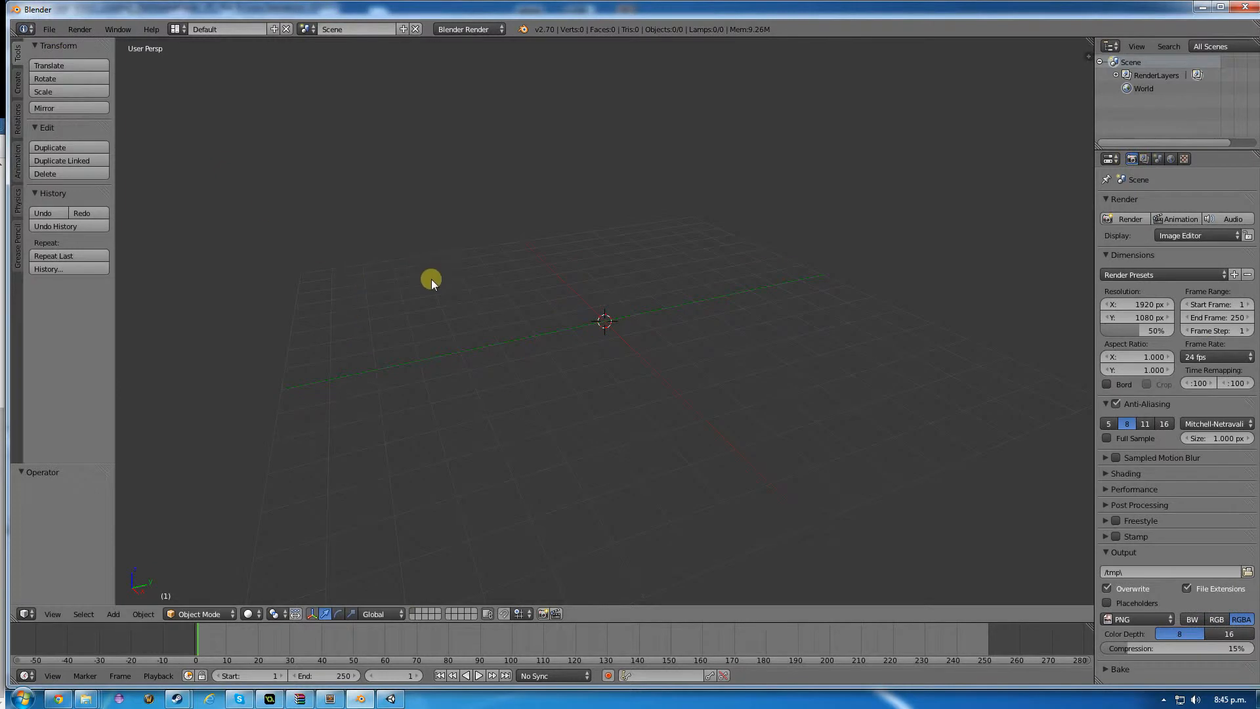
Add a plane mesh at the scene's origin and scale it up until it extends past the grid floor.
click(143, 614)
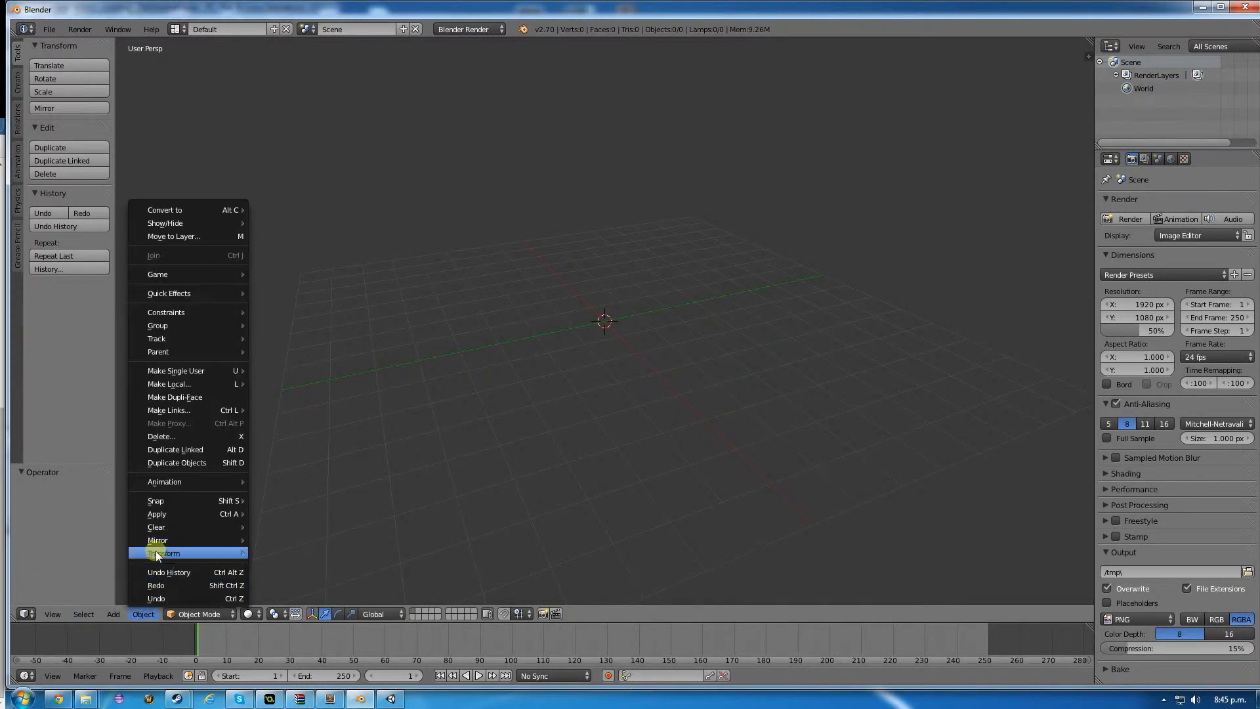
click(113, 614)
mouse_move(130, 598)
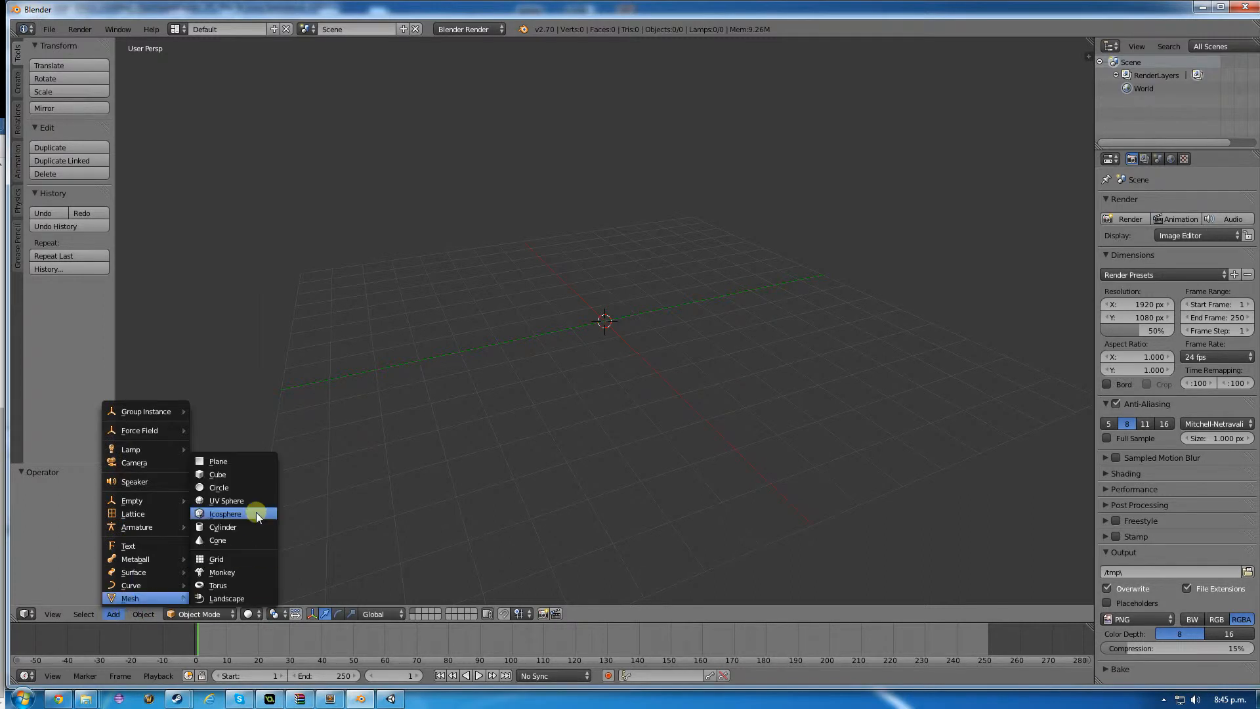
click(231, 461)
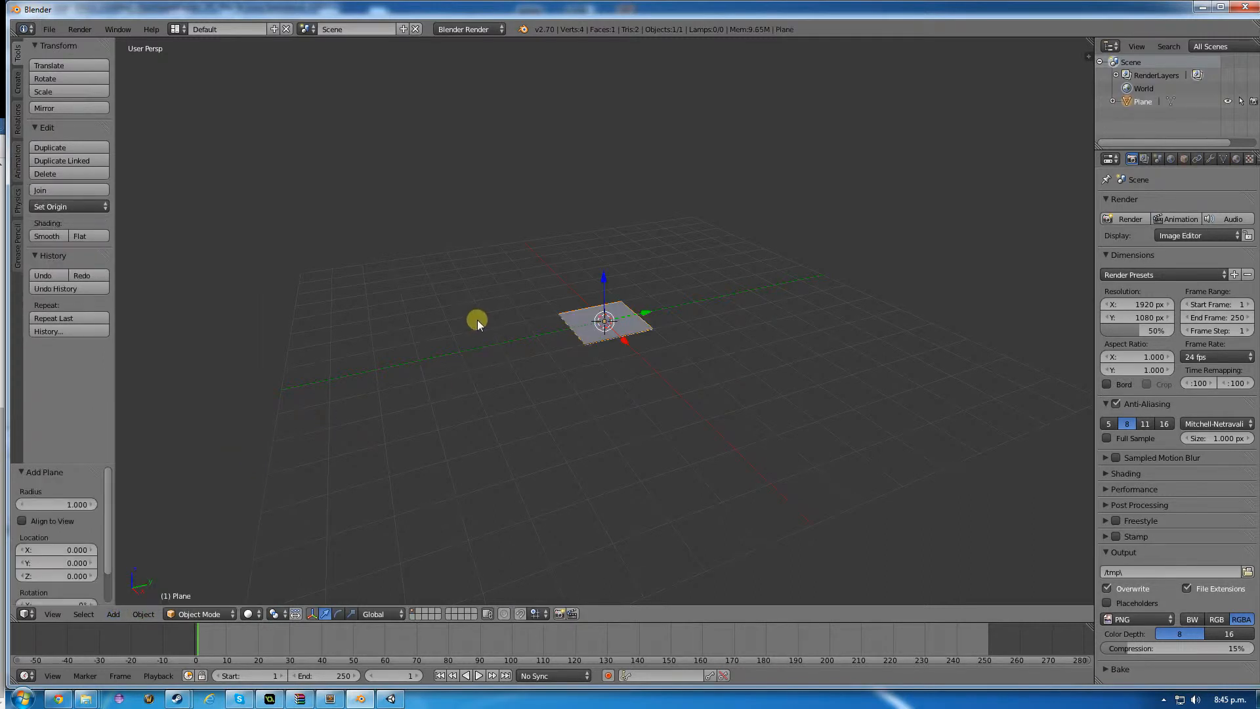
key(s)
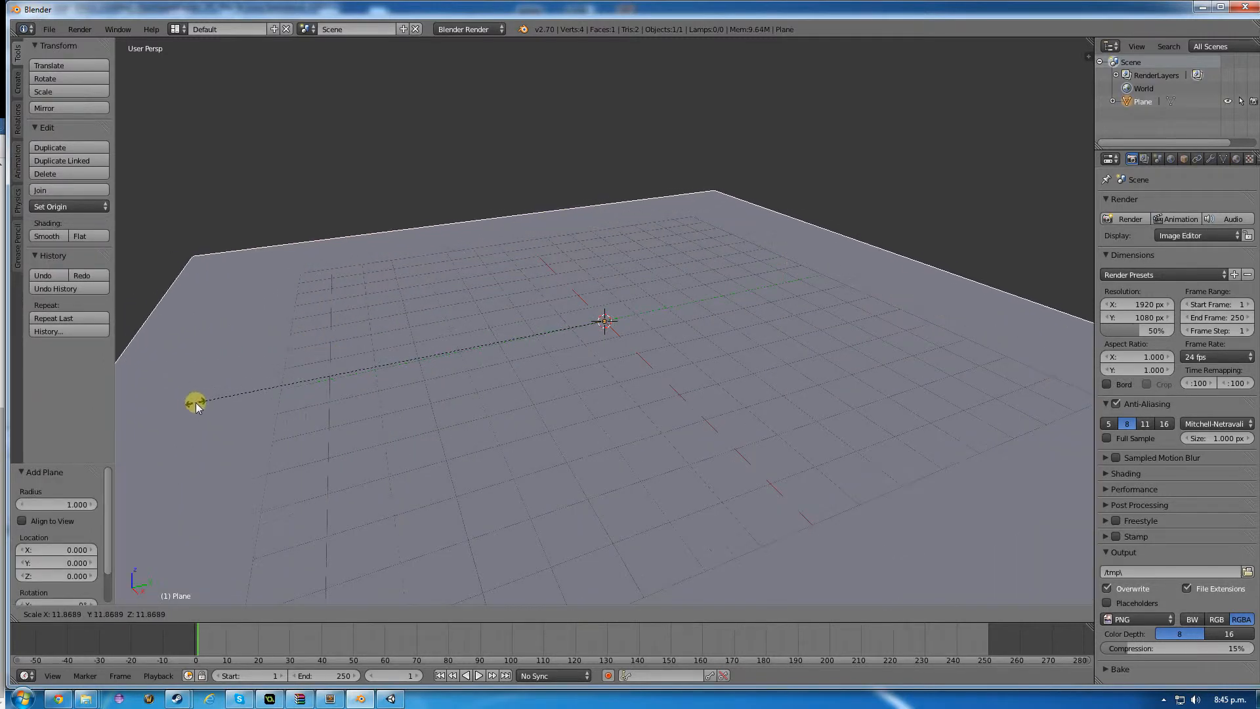
click(272, 395)
In Edit Mode, subdivide the whole plane repeatedly until it has 16384 faces.
key(Tab)
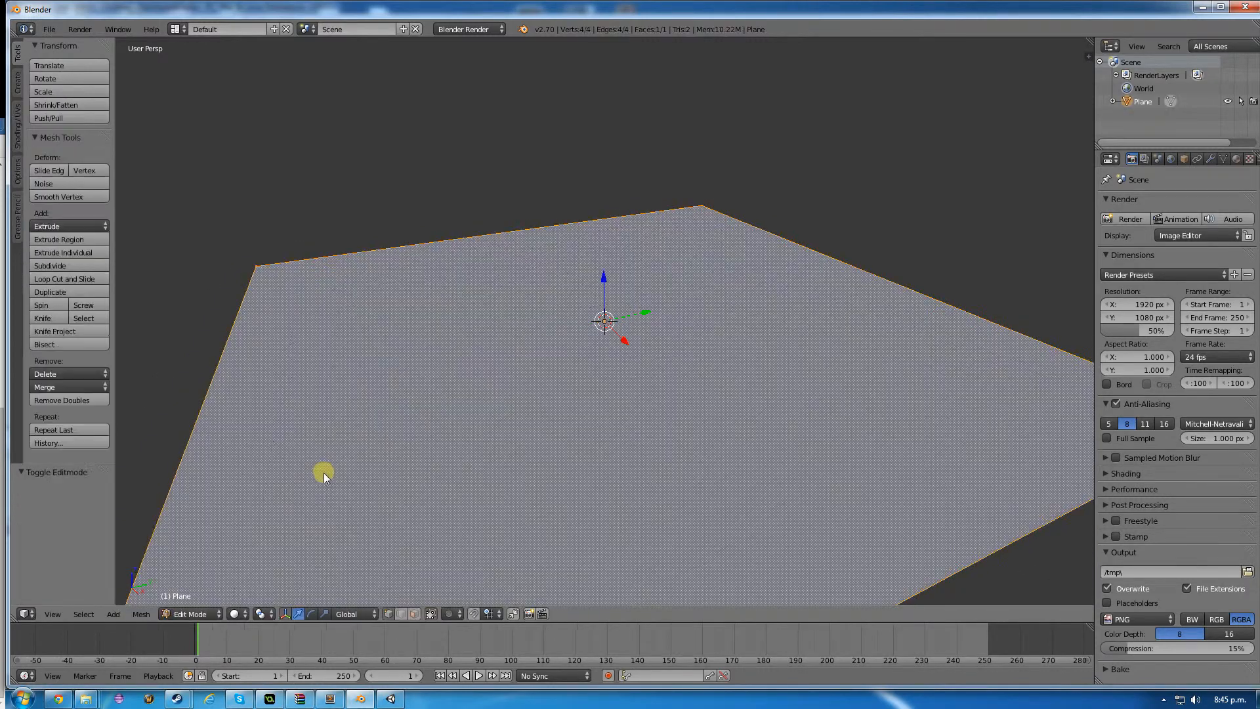
click(34, 266)
click(32, 266)
click(31, 265)
click(31, 266)
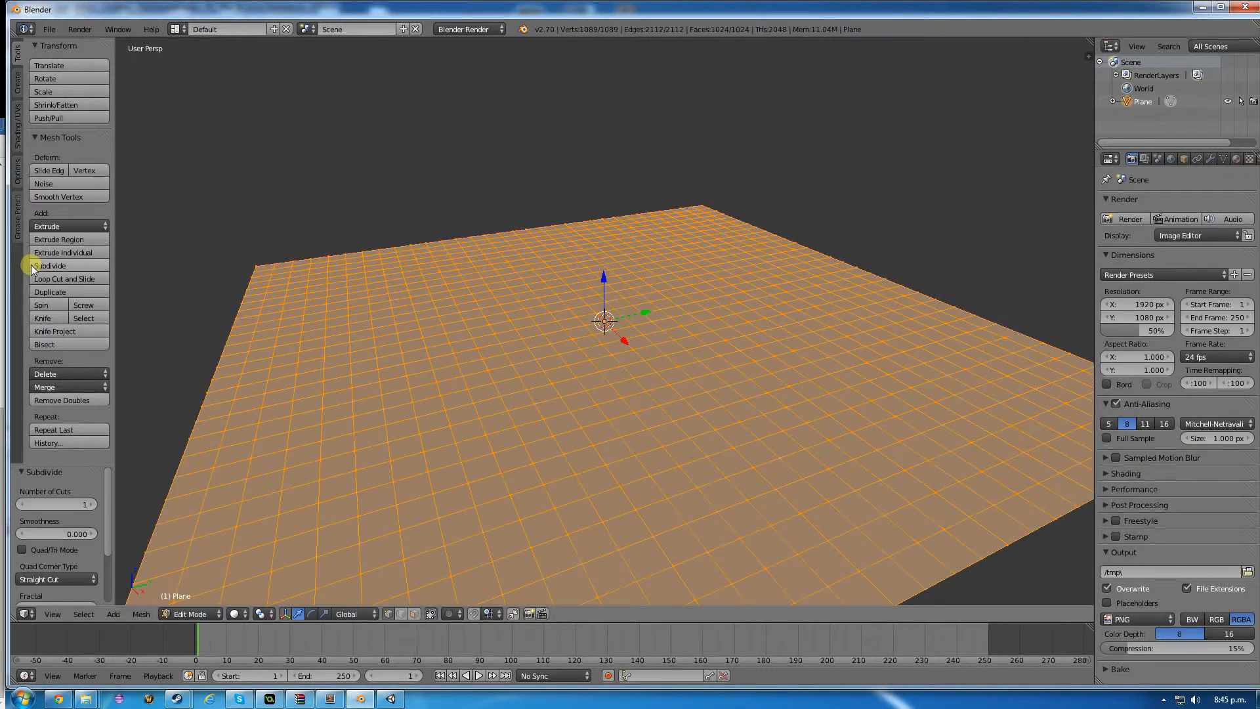
click(31, 266)
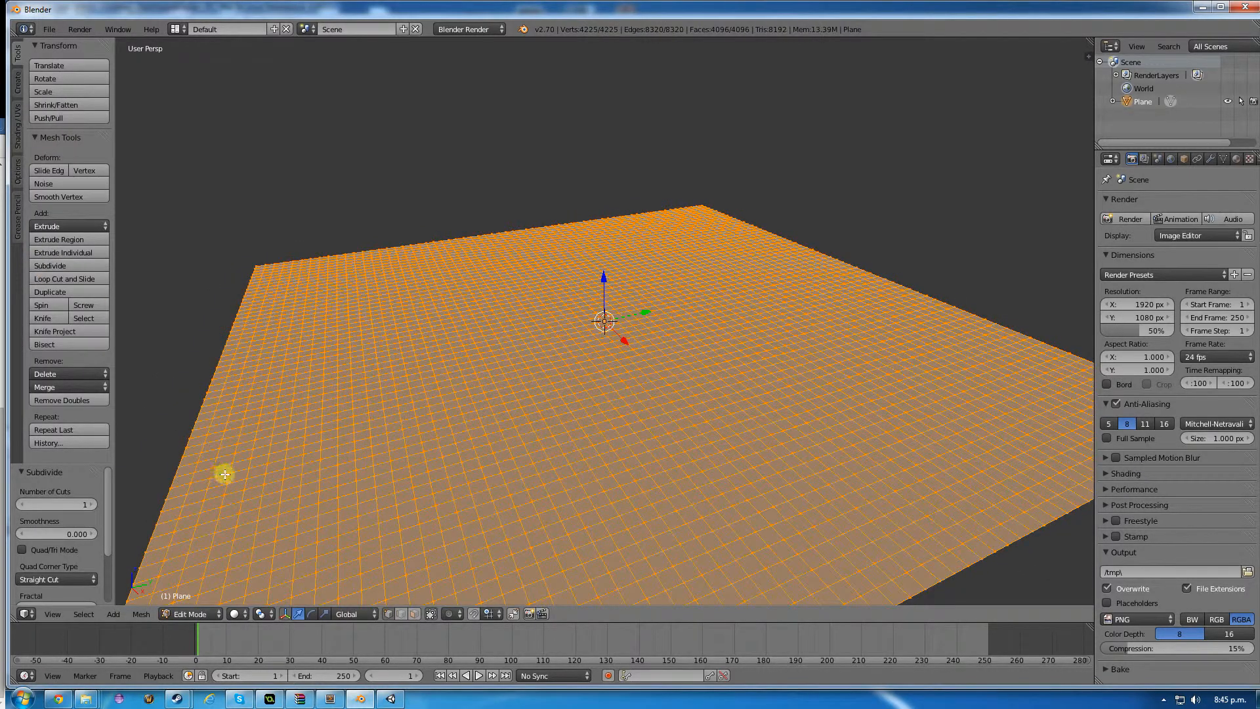
click(37, 269)
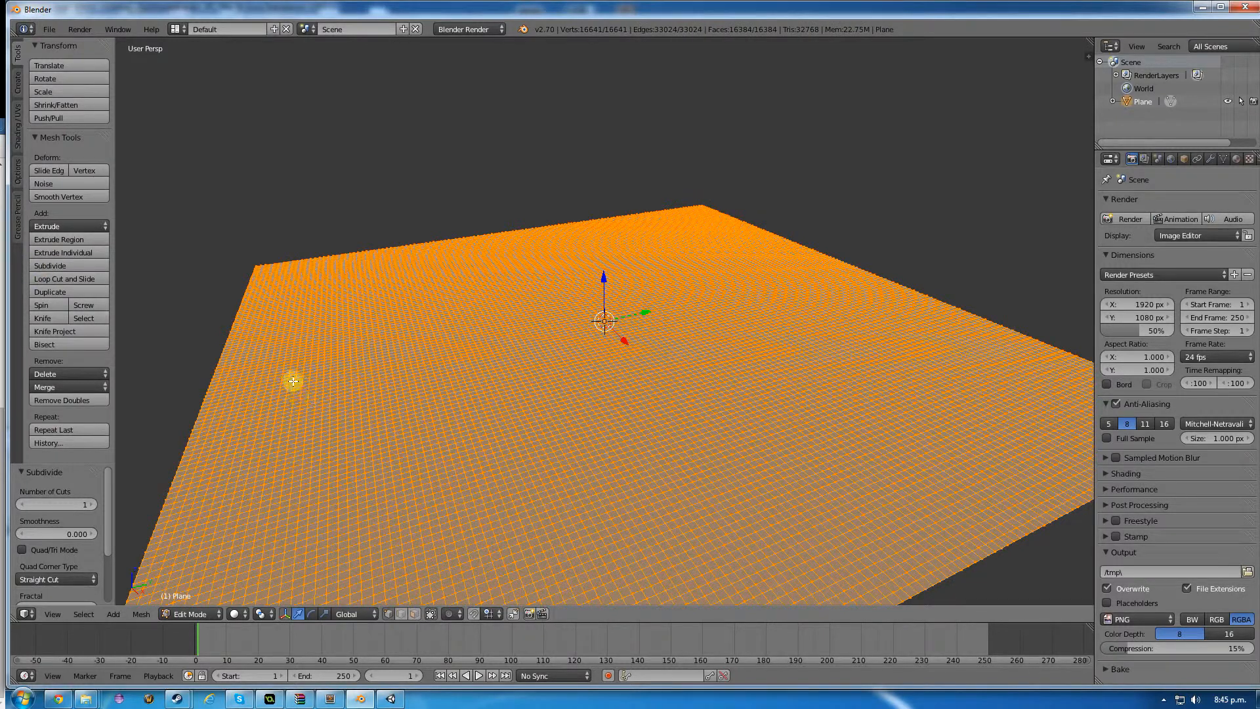
Sculpt the plane in Sculpt Mode, raising a few narrow ridges, and rolling hills all over it with a 125 px brush radius.
click(191, 614)
click(194, 569)
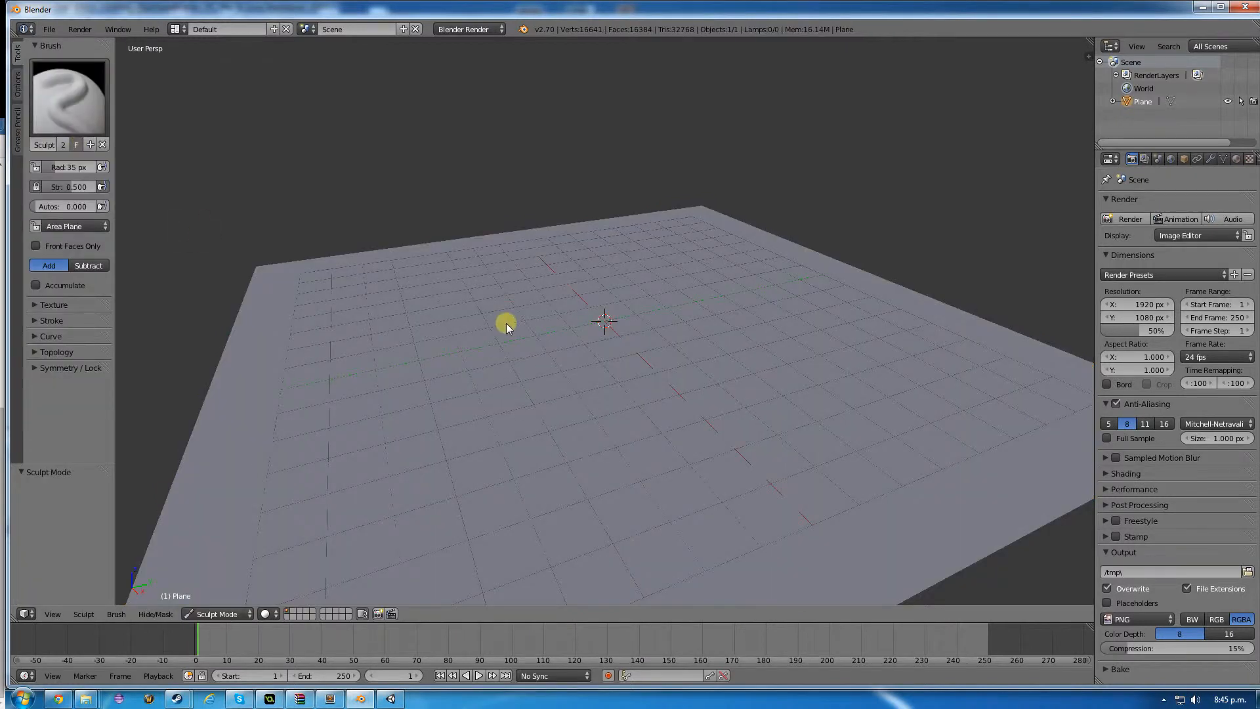
mouse_move(444, 270)
mouse_down()
mouse_move(258, 430)
mouse_move(233, 433)
mouse_up()
drag(215, 332, 284, 293)
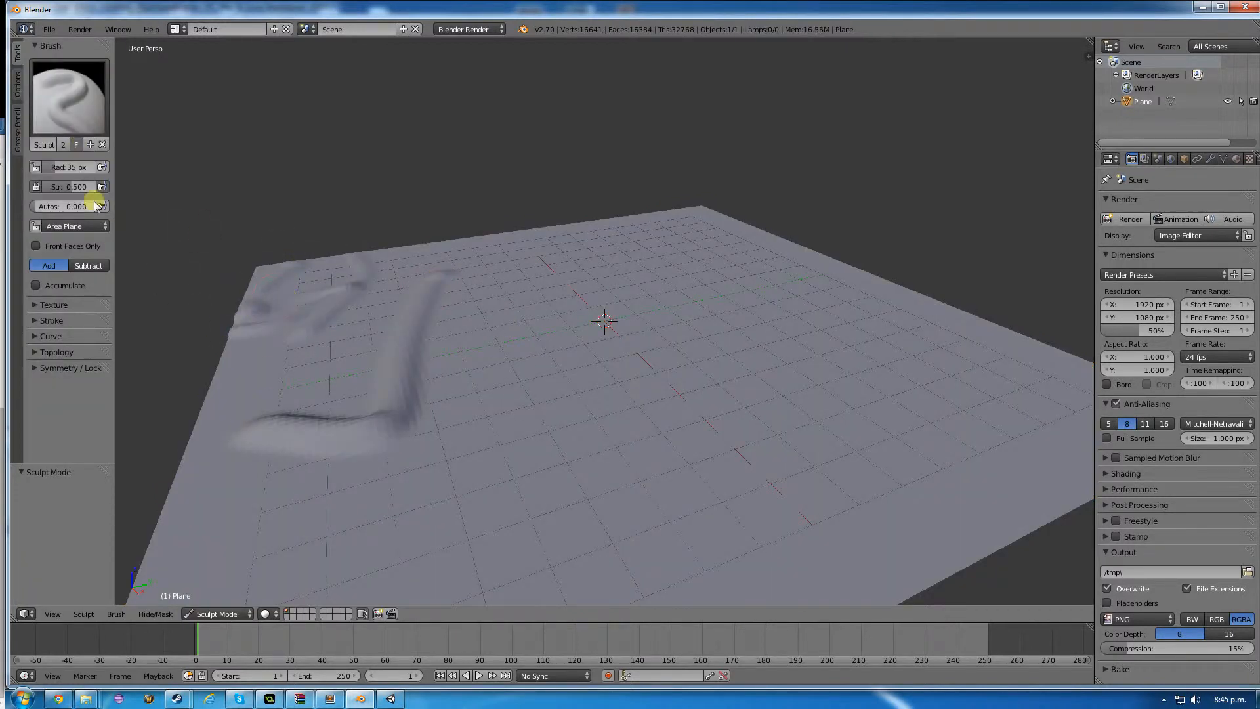
drag(76, 167, 84, 163)
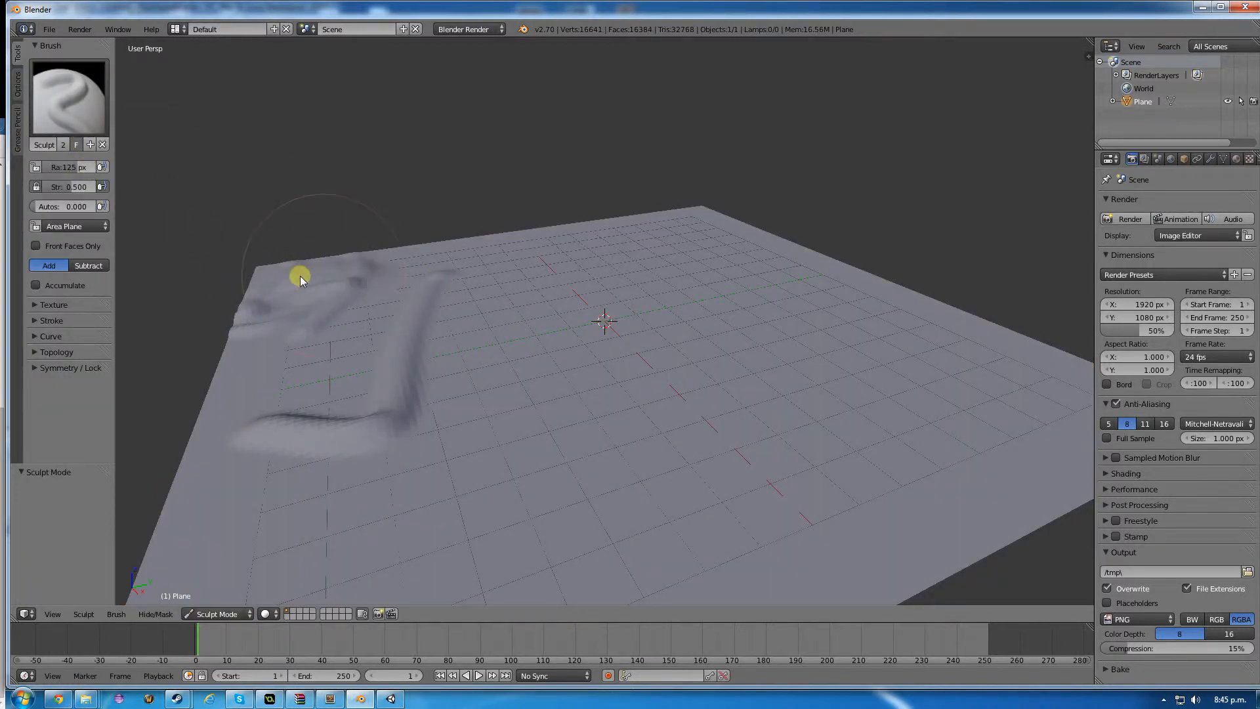
mouse_move(298, 273)
mouse_down()
mouse_move(641, 275)
mouse_move(740, 172)
mouse_move(391, 248)
mouse_move(253, 431)
mouse_move(681, 486)
mouse_move(1081, 330)
mouse_move(845, 309)
mouse_move(115, 545)
mouse_move(751, 510)
mouse_move(478, 270)
mouse_move(564, 274)
mouse_move(702, 214)
mouse_up()
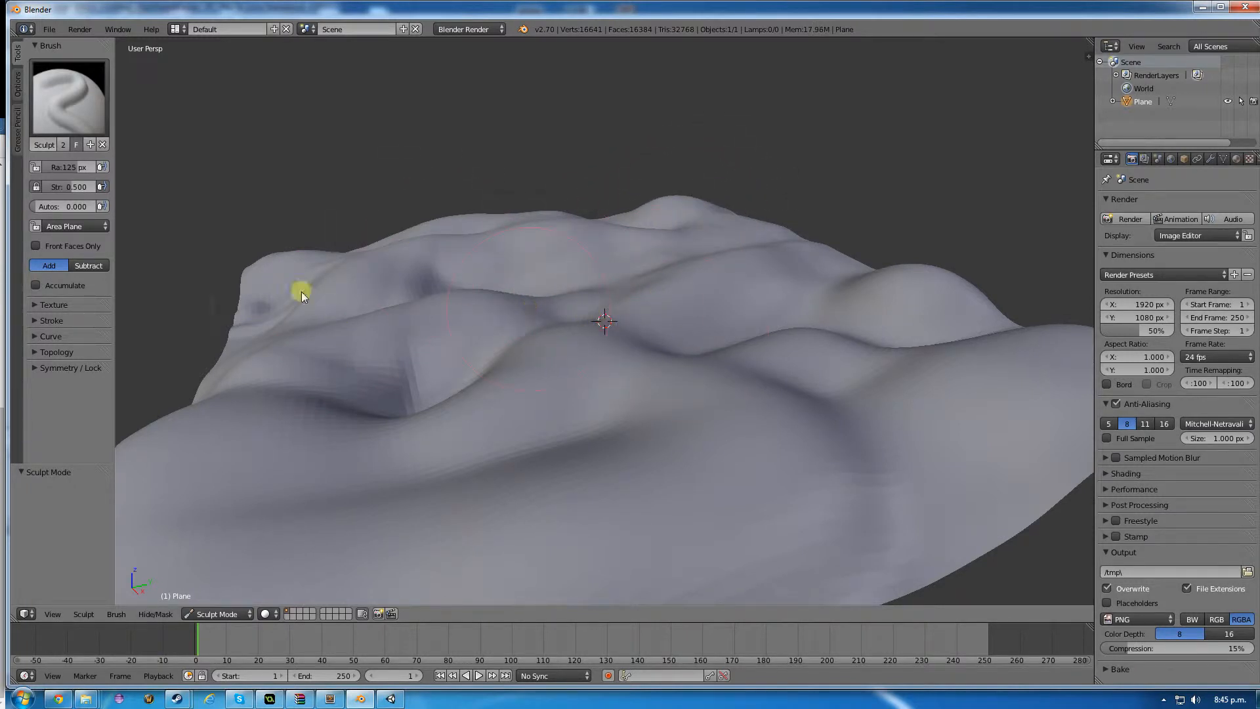
Smooth down the terrain around the plane's centre with the Polish brush.
click(44, 108)
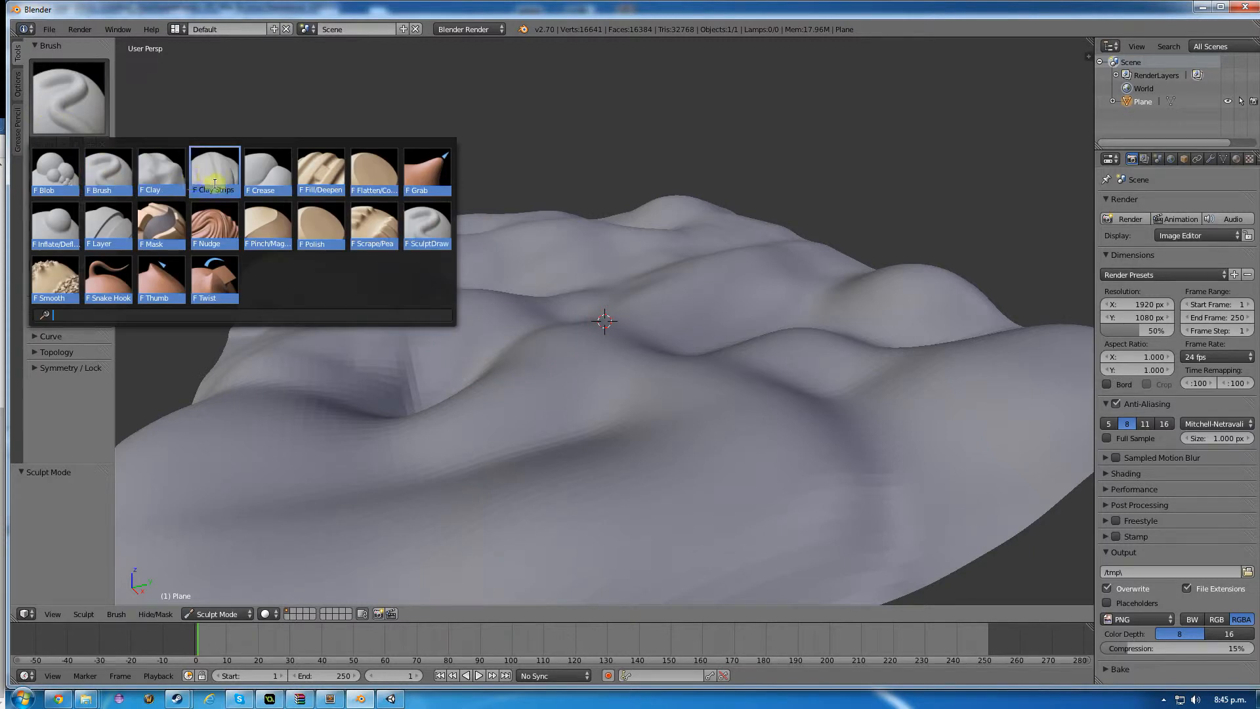
click(321, 225)
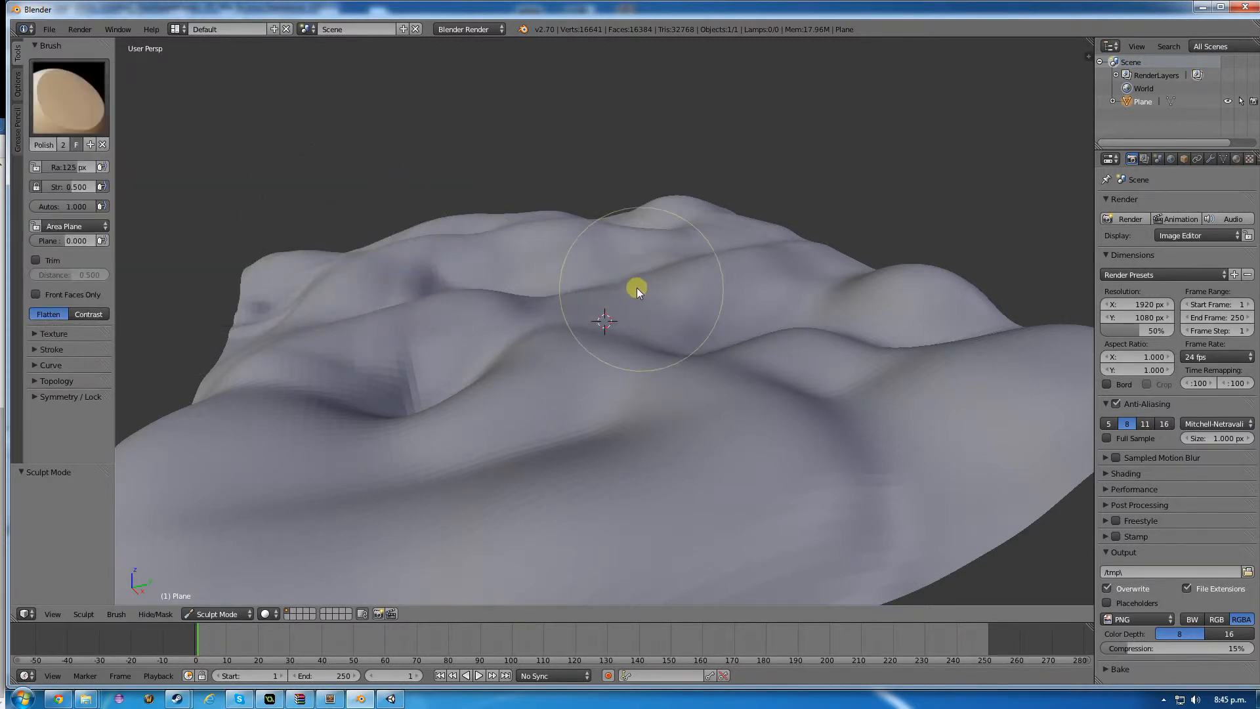
mouse_move(637, 287)
mouse_down()
mouse_move(624, 344)
mouse_move(616, 319)
mouse_move(631, 302)
mouse_move(511, 301)
mouse_move(573, 299)
mouse_move(506, 354)
mouse_move(523, 335)
mouse_move(599, 329)
mouse_move(502, 337)
mouse_up()
Level the central area of the terrain with the Flatten/Contrast brush.
click(62, 92)
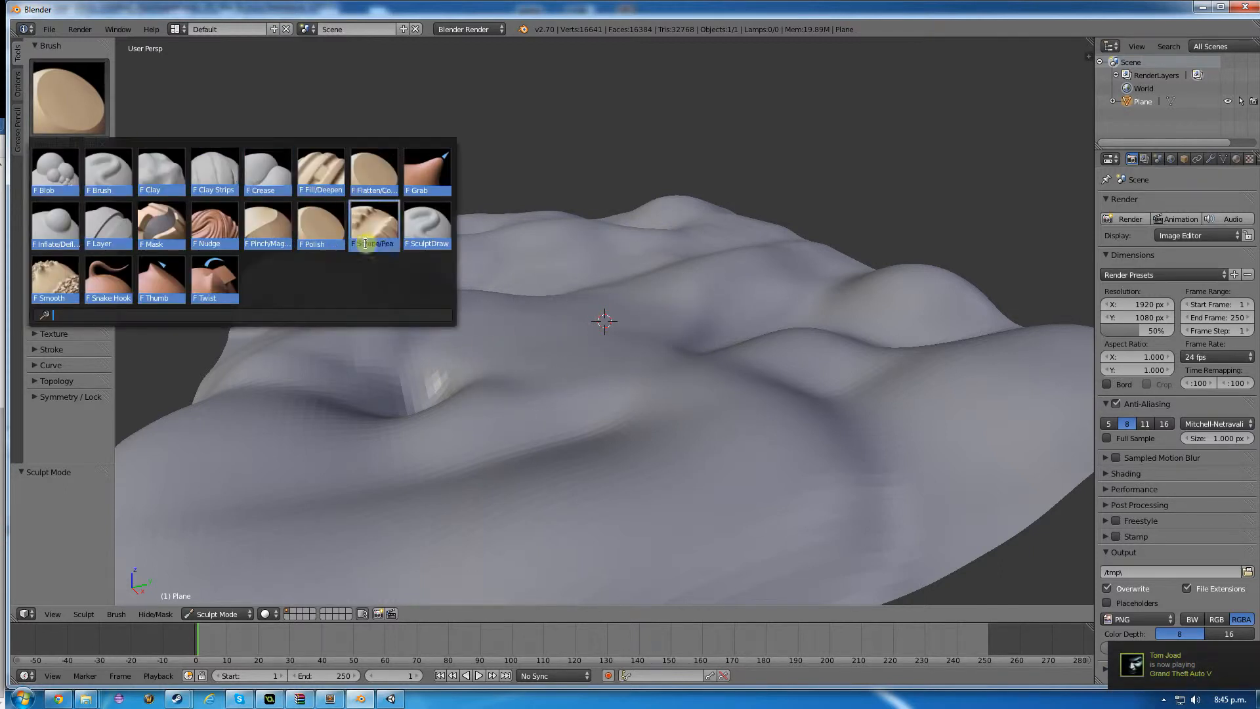
click(376, 168)
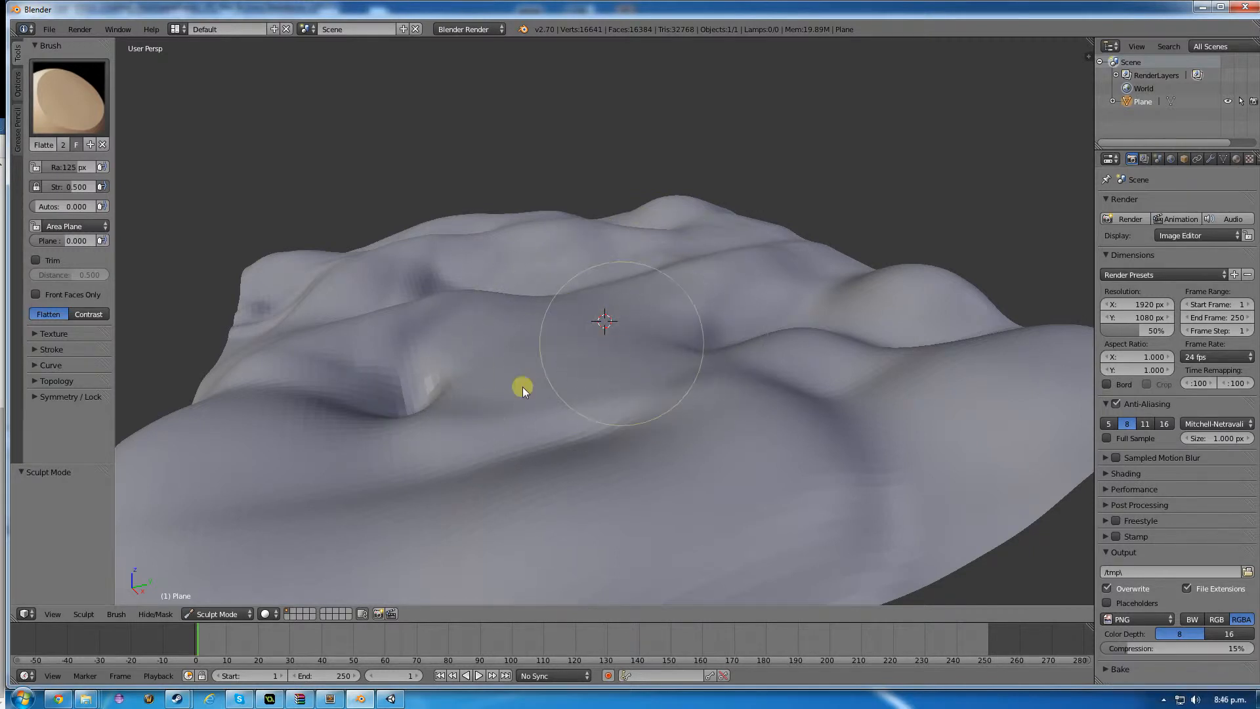
mouse_move(522, 387)
mouse_down()
mouse_move(635, 337)
mouse_move(619, 315)
mouse_move(551, 317)
mouse_move(561, 391)
mouse_up()
Bulge a rounded hill behind the terrain's centre and swell the slope near its front corner with the Blob brush.
click(61, 105)
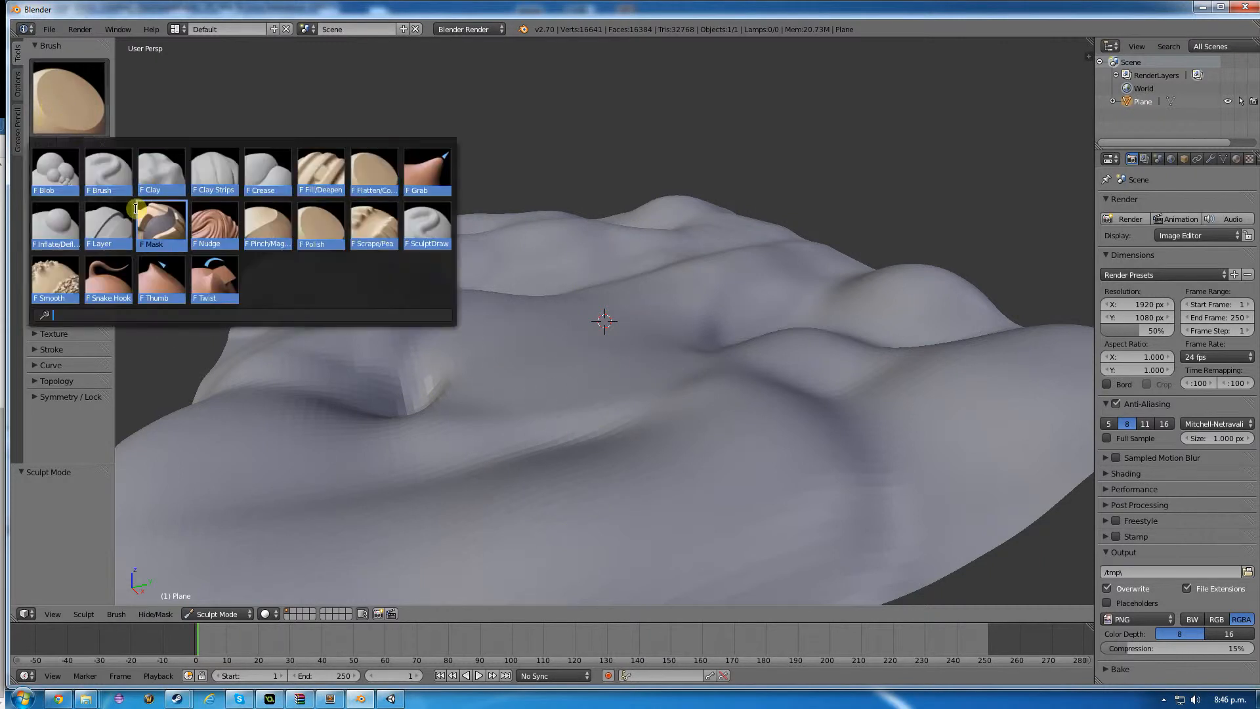
click(50, 168)
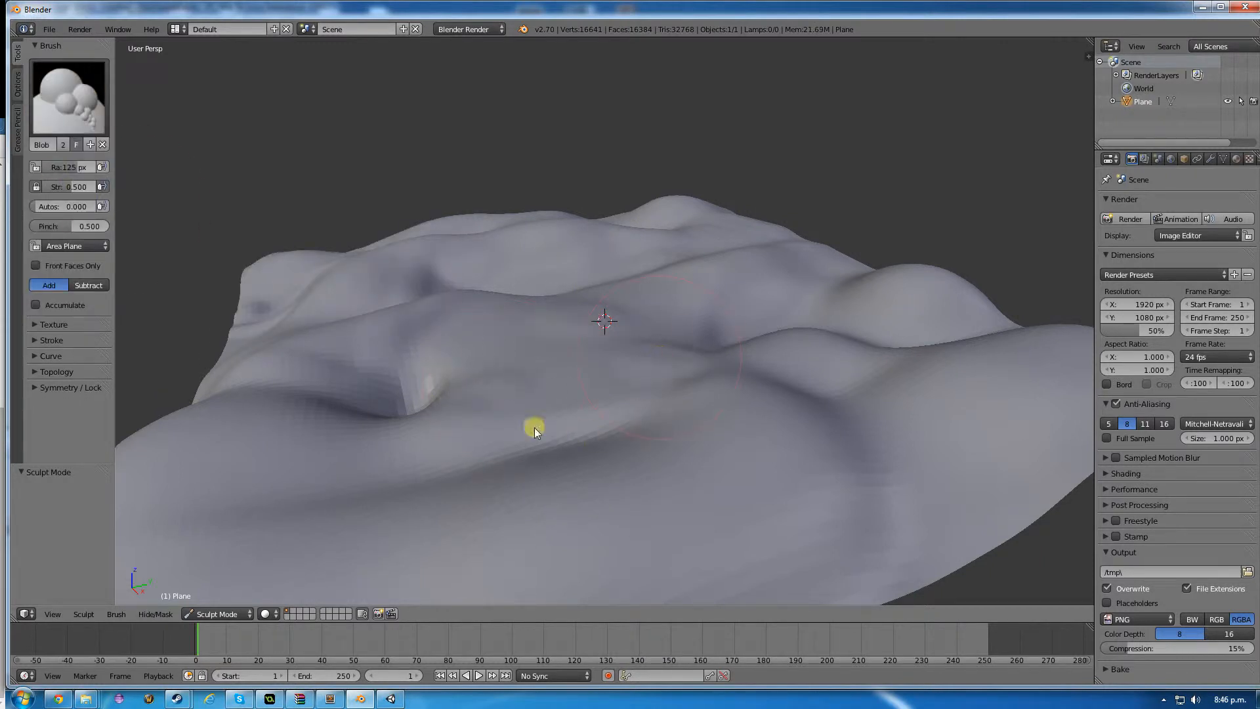
drag(565, 236, 525, 244)
drag(348, 354, 308, 378)
Build up the terrain's slopes with the Clay brush, reducing the brush radius to 84 px for the final strokes.
click(68, 125)
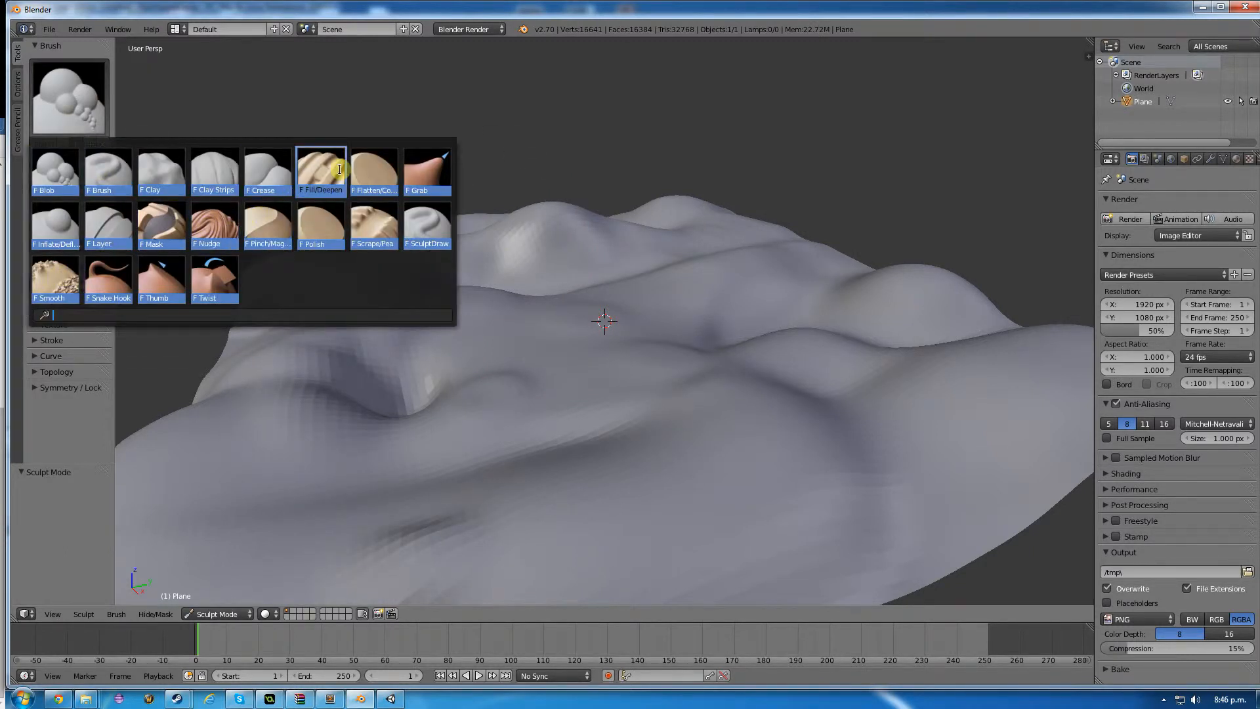
click(158, 169)
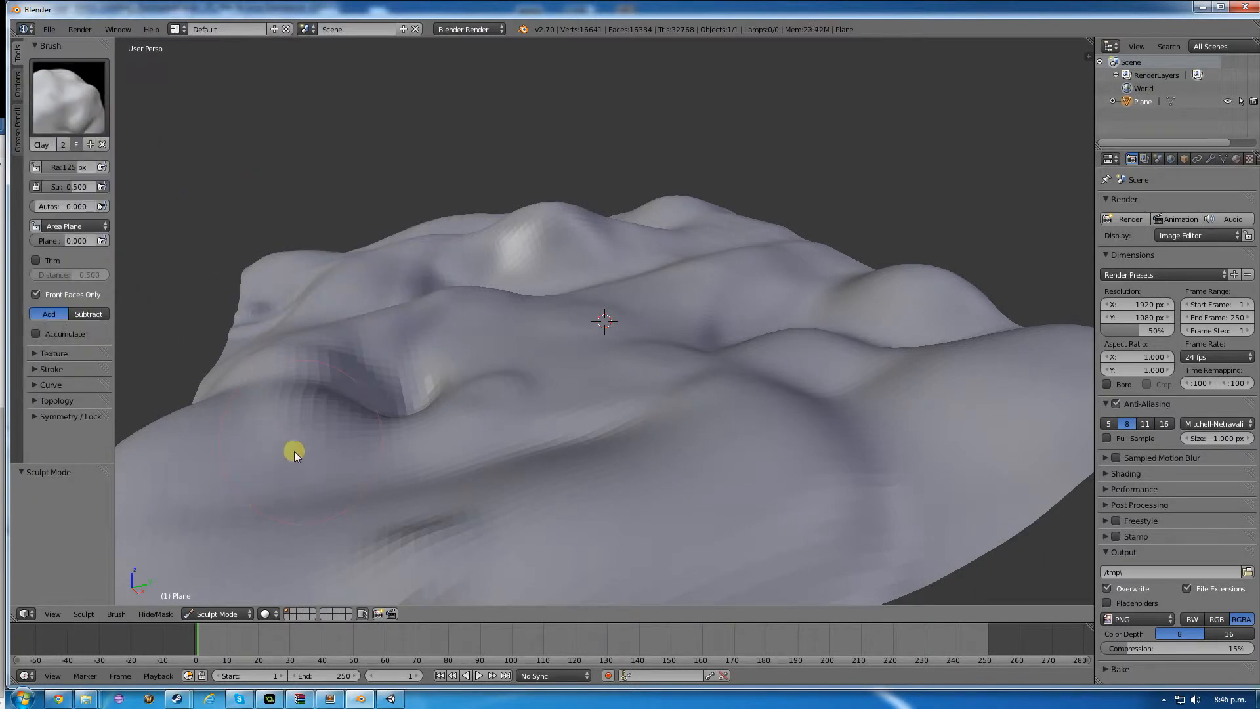
mouse_move(337, 315)
mouse_down()
mouse_move(284, 343)
mouse_move(491, 231)
mouse_up()
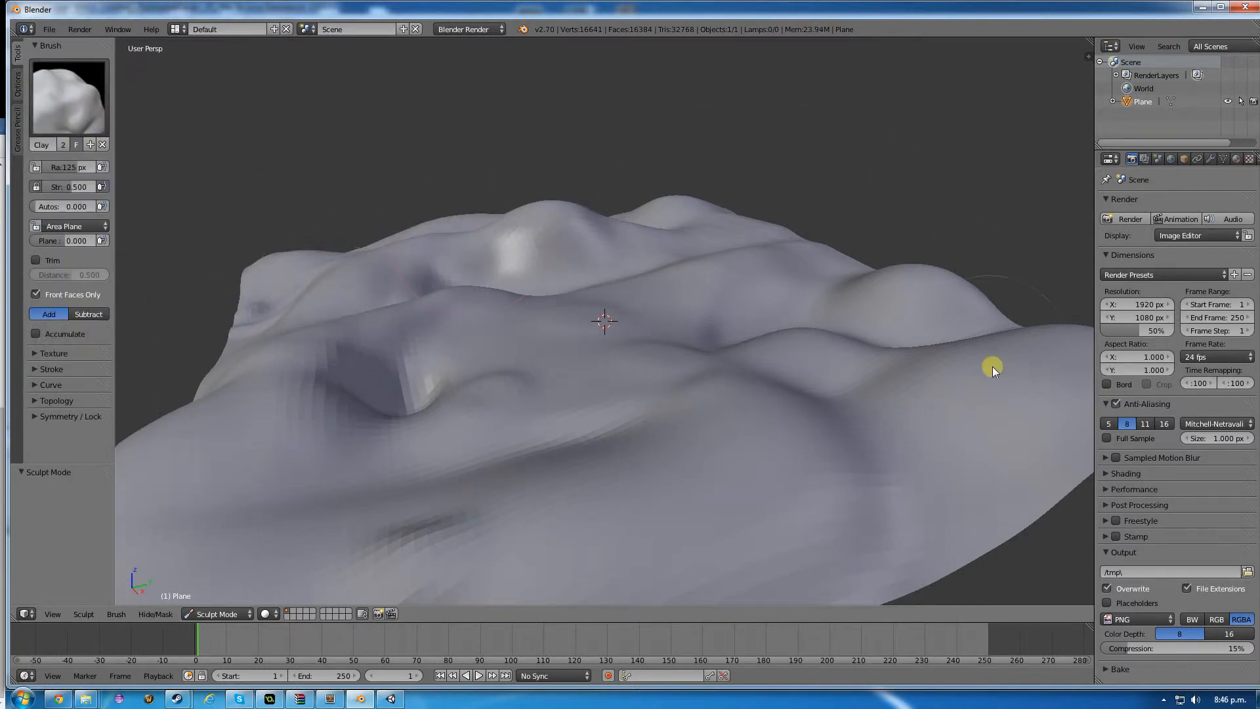
drag(992, 369, 703, 420)
drag(74, 168, 66, 172)
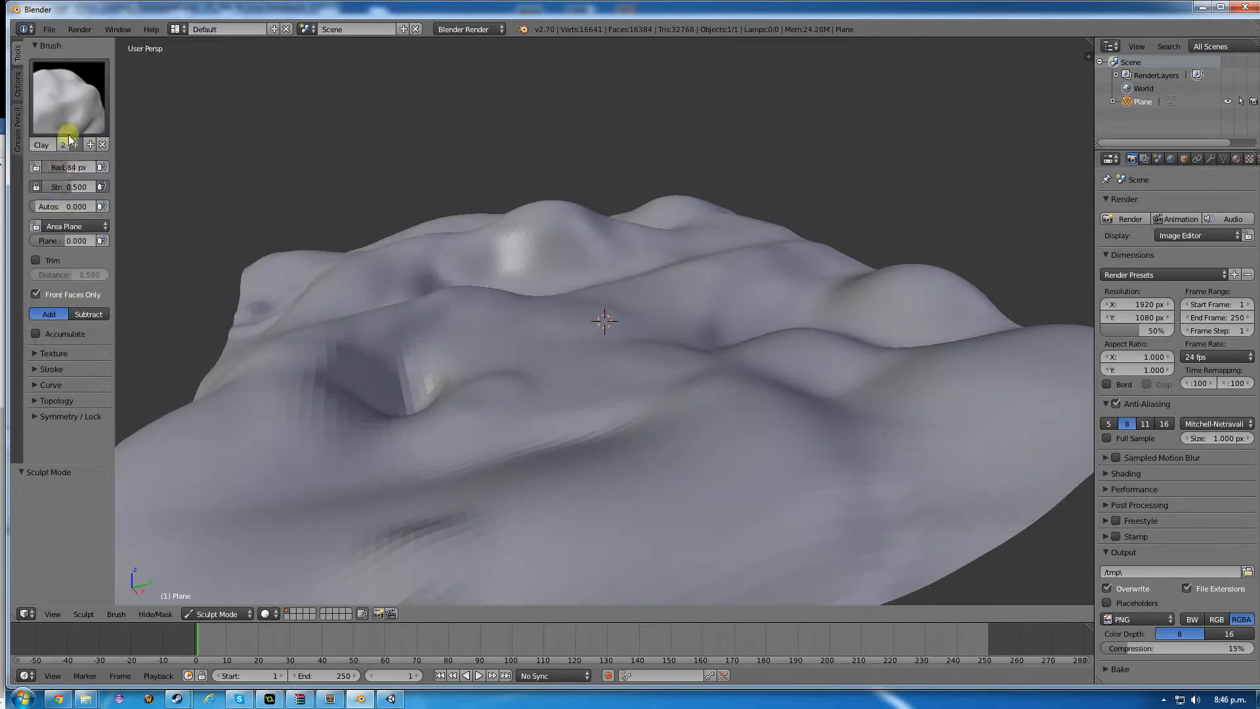
mouse_move(702, 257)
mouse_down()
mouse_move(886, 483)
mouse_move(640, 554)
mouse_move(375, 453)
mouse_move(246, 296)
mouse_up()
Bulge the hills across the terrain with the Blob brush, setting its Autosmooth to 0.108 partway through.
click(69, 97)
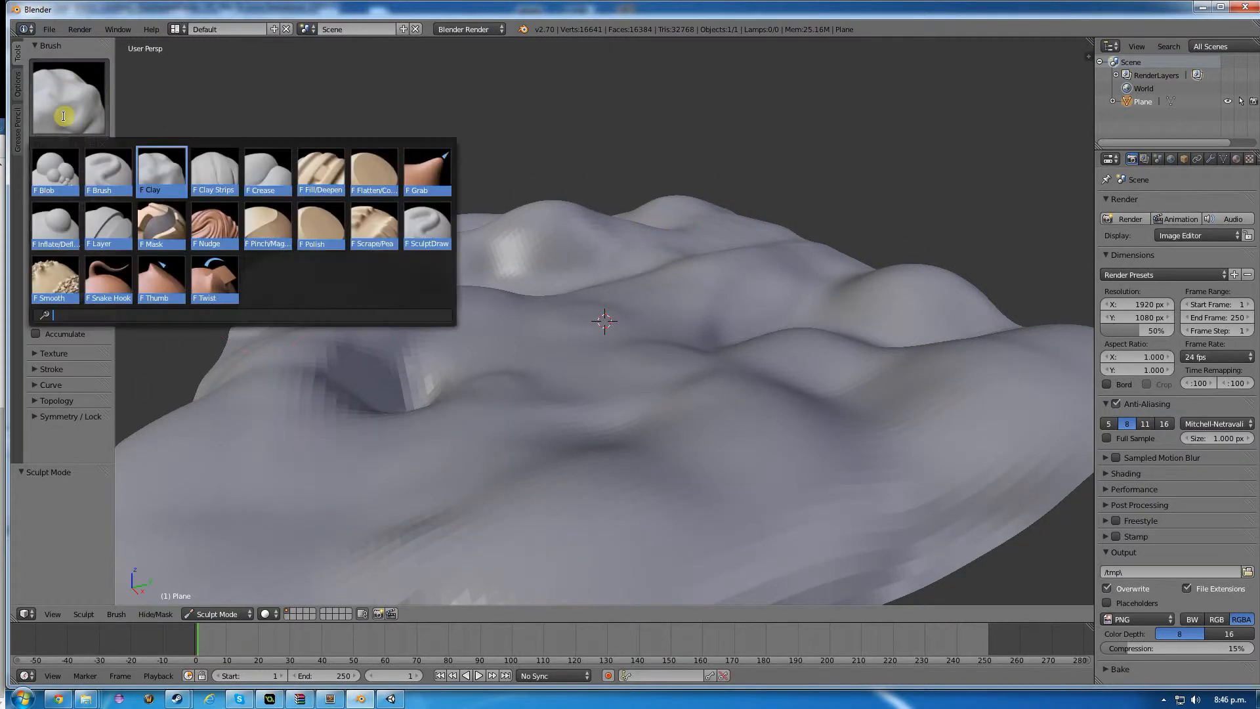
click(50, 175)
mouse_move(306, 336)
mouse_down()
mouse_move(394, 273)
mouse_move(551, 231)
mouse_move(751, 205)
mouse_up()
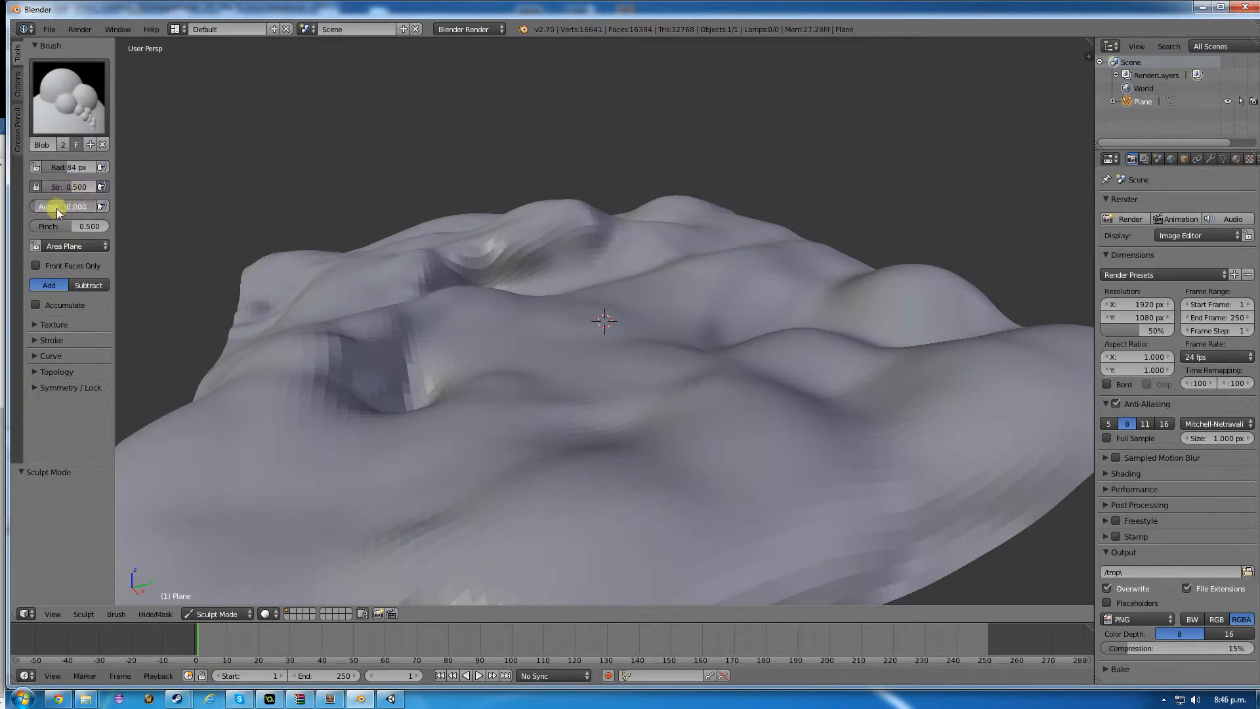
drag(65, 214, 50, 206)
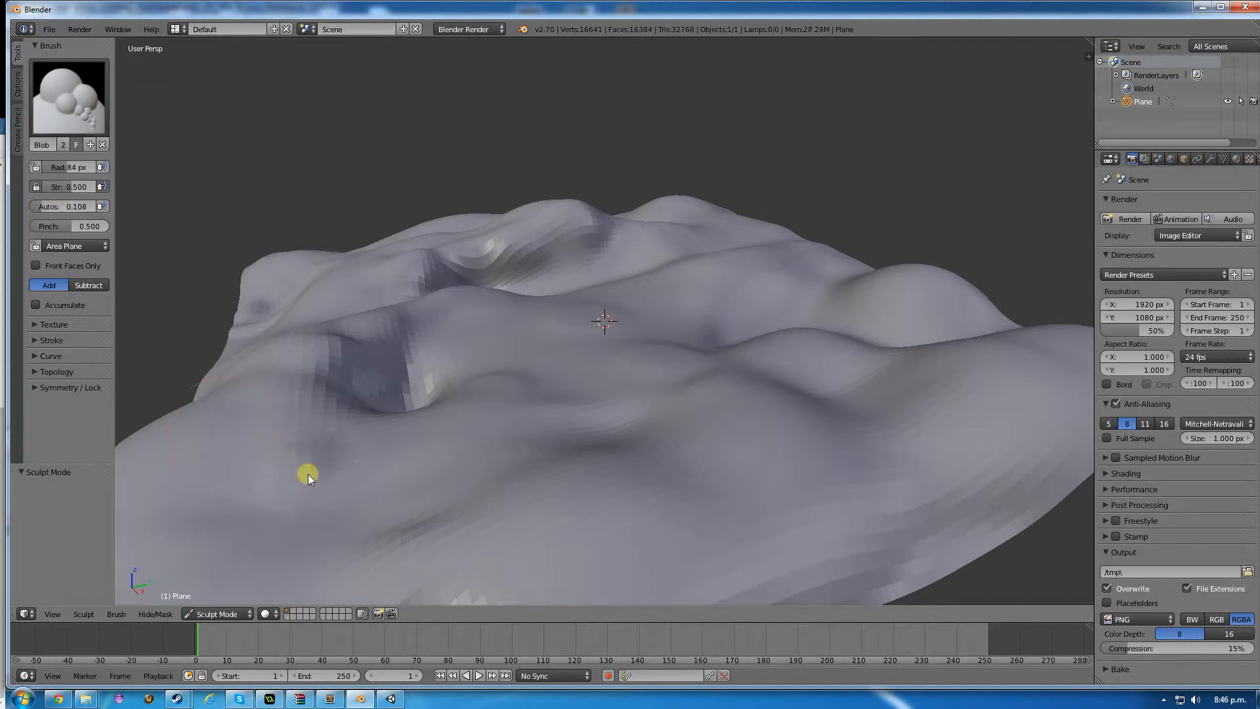
mouse_move(308, 473)
mouse_down()
mouse_move(600, 464)
mouse_move(969, 380)
mouse_move(874, 282)
mouse_up()
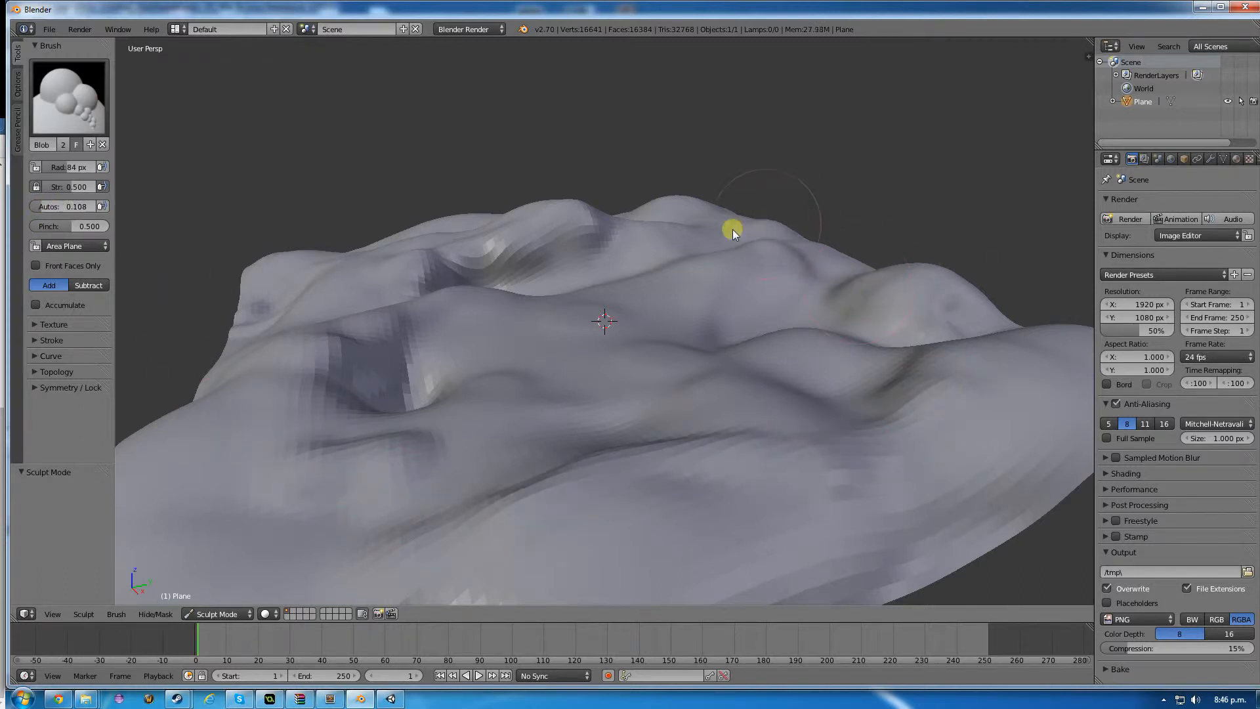
mouse_move(733, 230)
mouse_down()
mouse_move(562, 222)
mouse_move(408, 273)
mouse_up()
drag(471, 235, 340, 321)
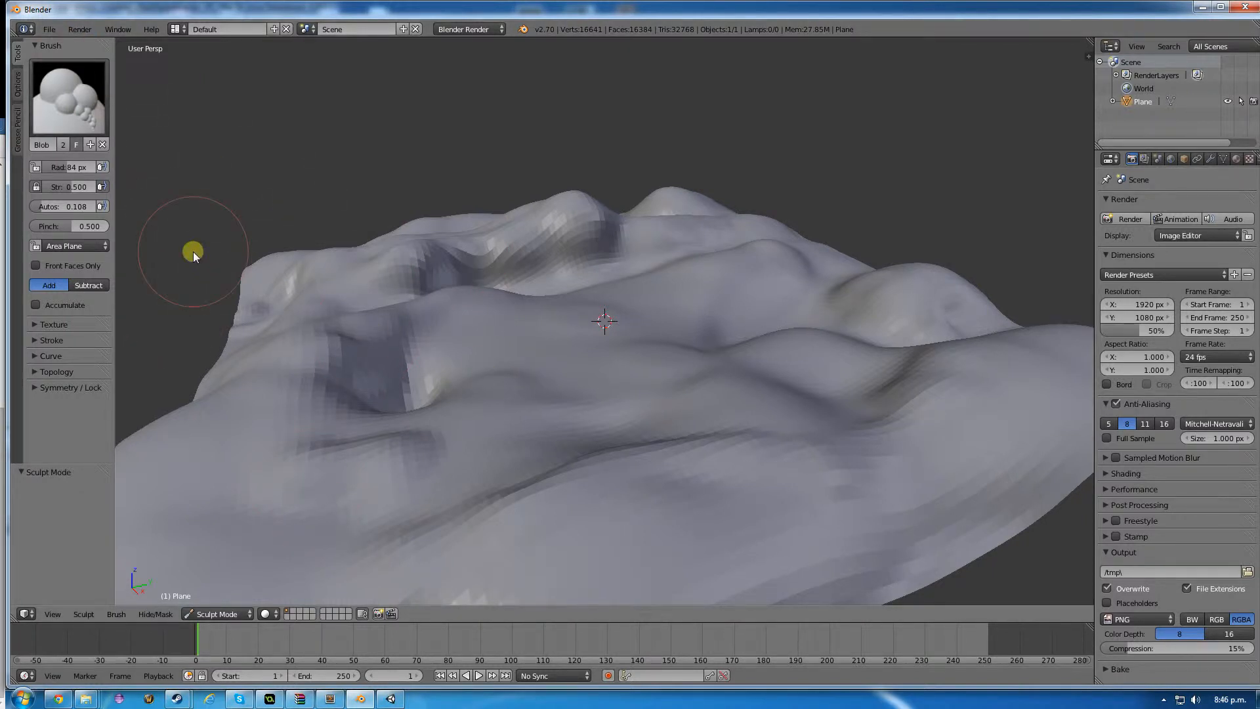
Save the file as terrain.blend in the FlatShadedCastle project's Blender Models folder.
click(50, 28)
click(73, 145)
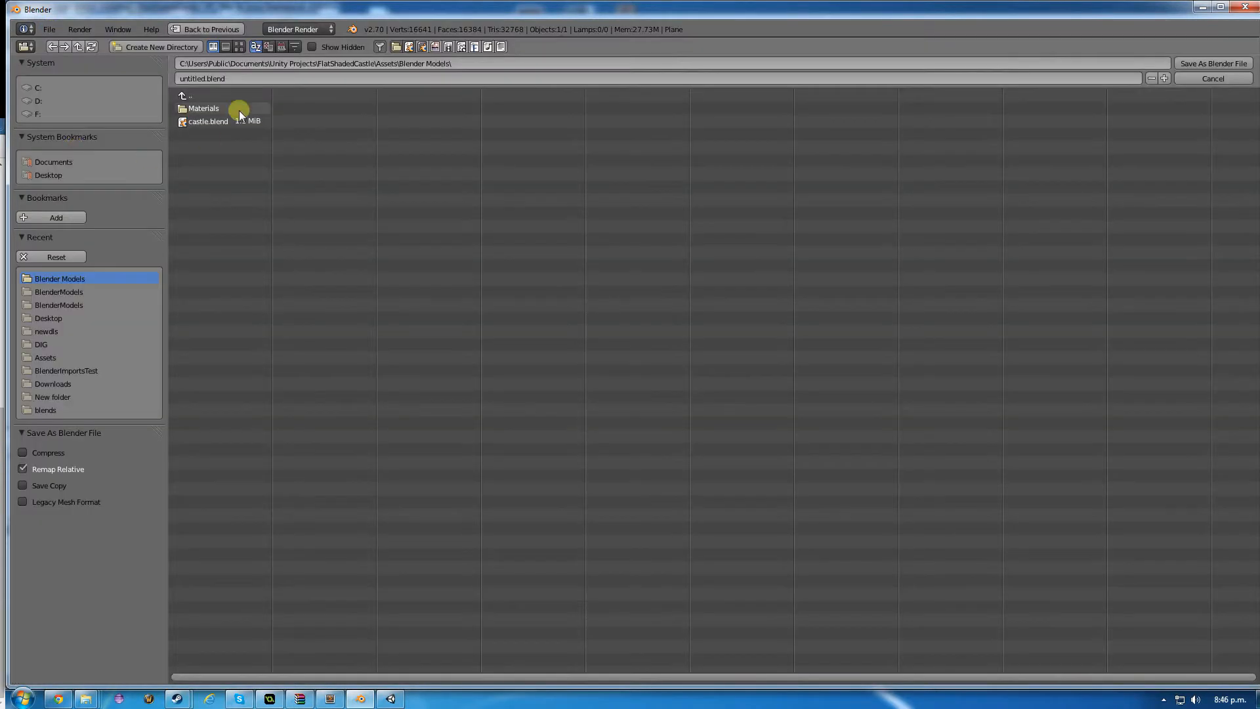
text(terrain.b)
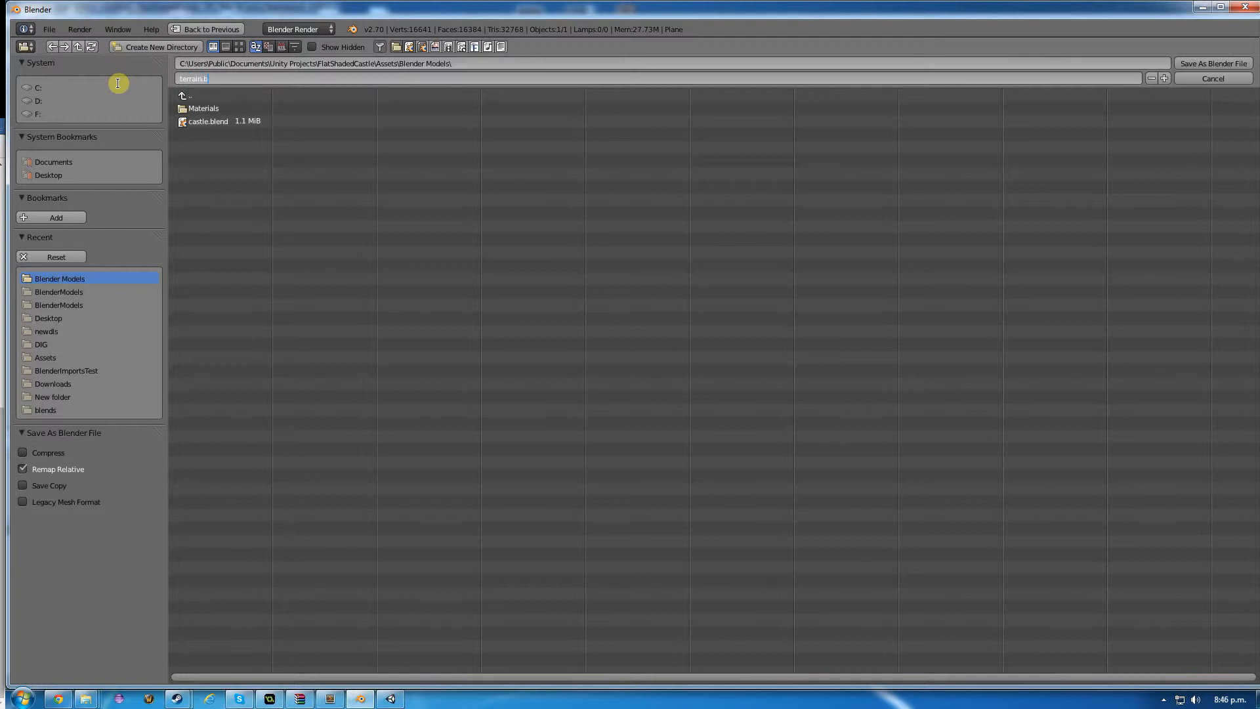
text(lend)
click(1211, 65)
click(1211, 66)
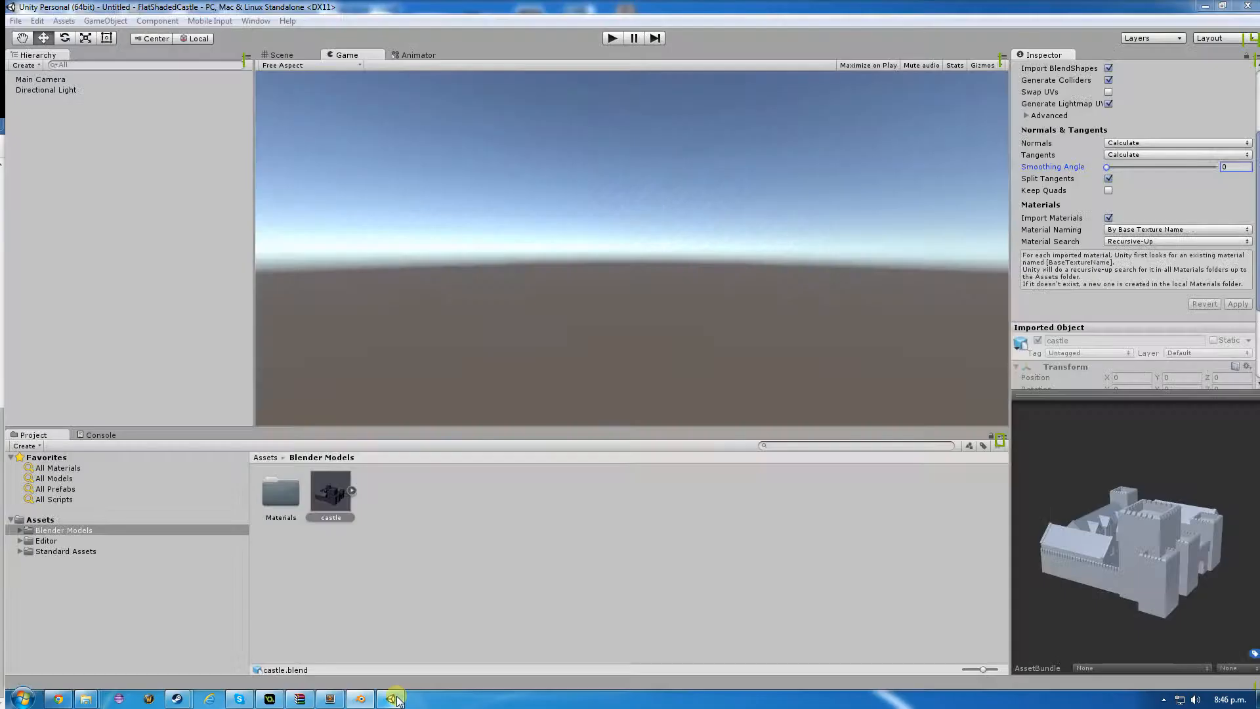
Switch to Unity and set the imported terrain model's normals to Calculate.
click(390, 698)
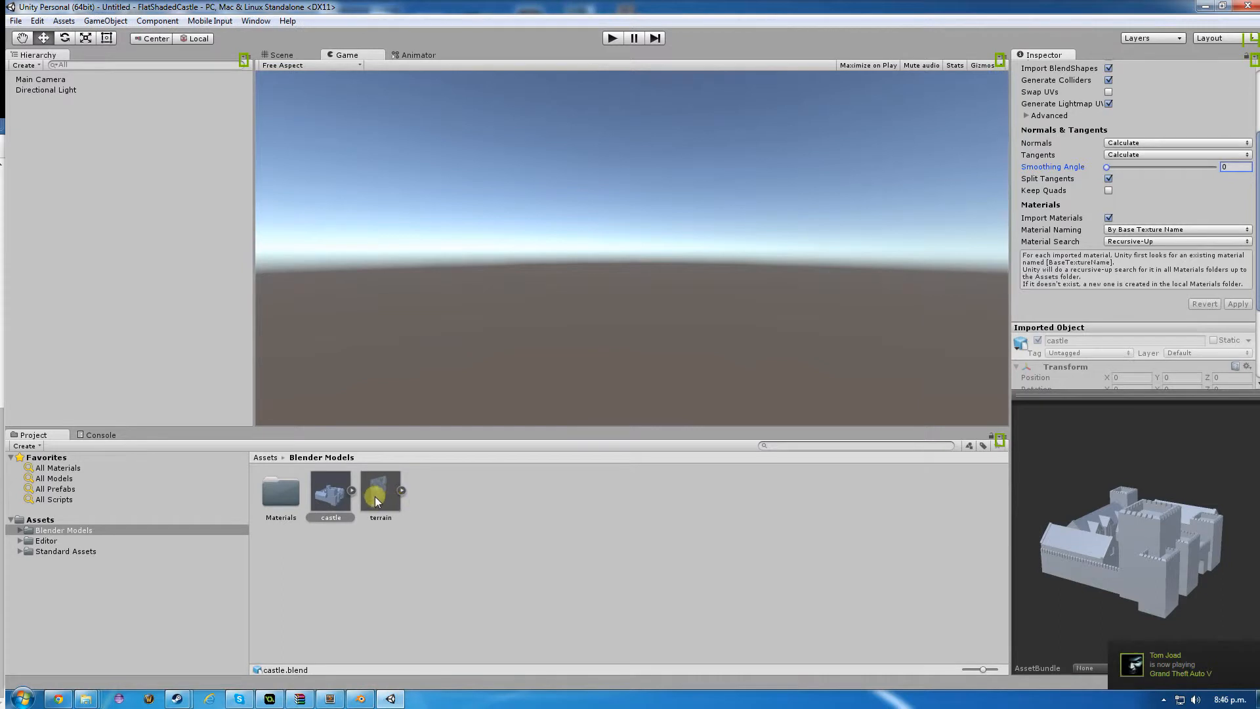
click(378, 495)
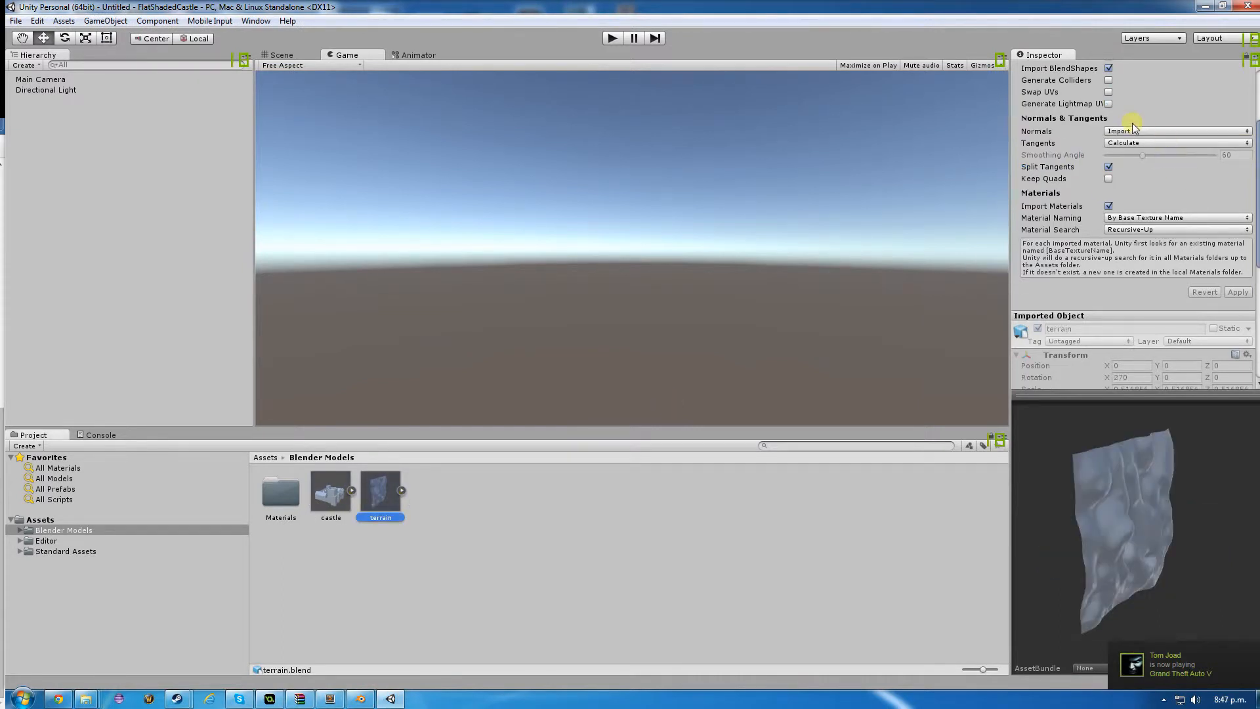
click(1122, 134)
click(1142, 160)
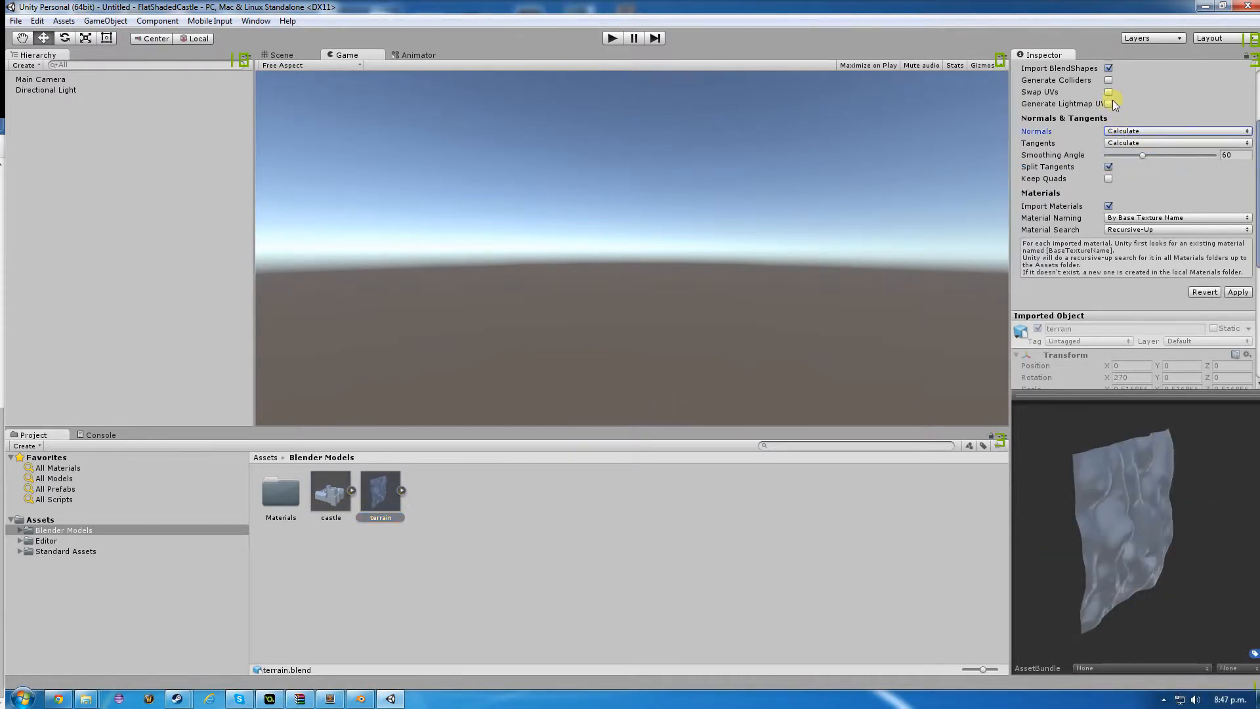
Enable colliders and lightmap UVs for the terrain, set its Smoothing Angle to 0, apply the import settings, and switch lightmap UVs back off.
click(1108, 80)
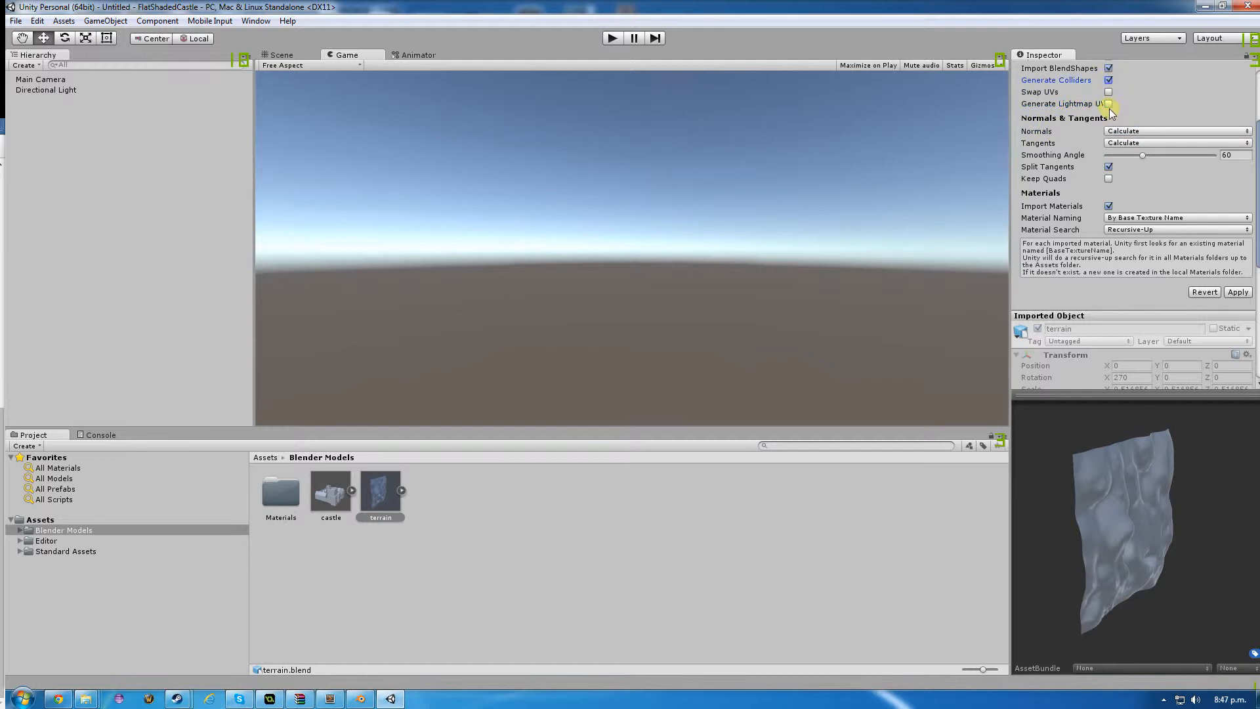
click(1108, 104)
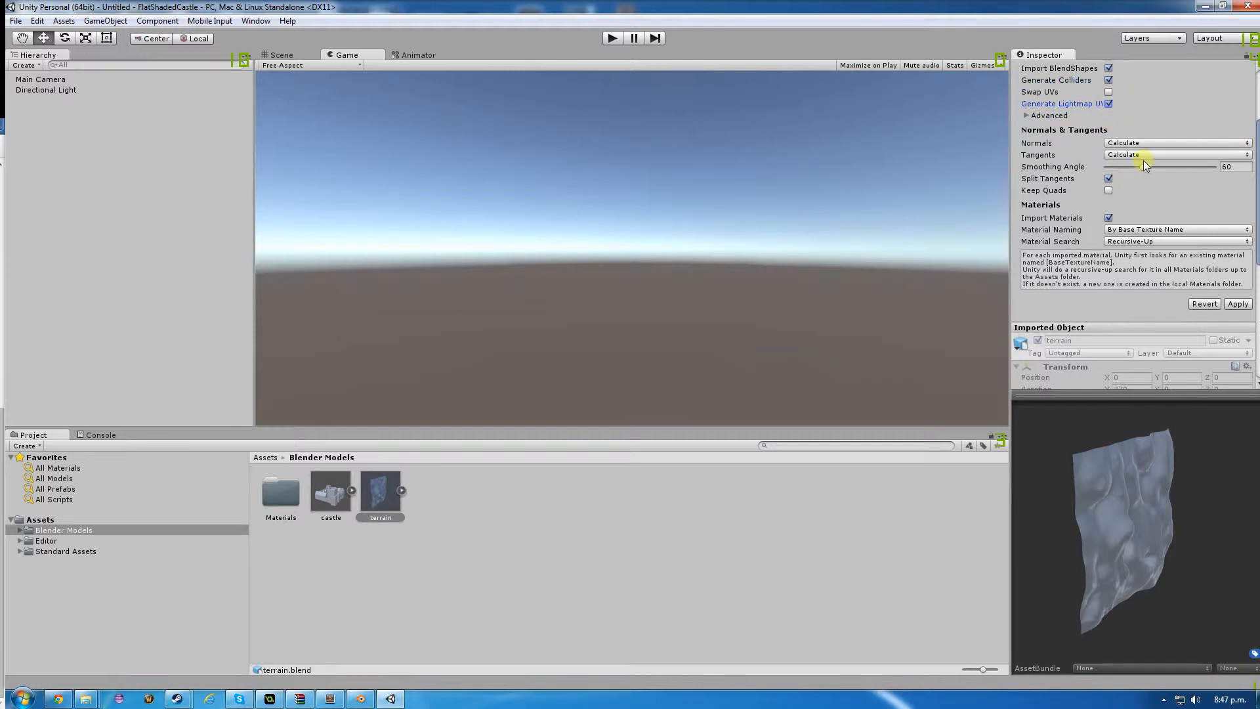
drag(1143, 167, 1106, 168)
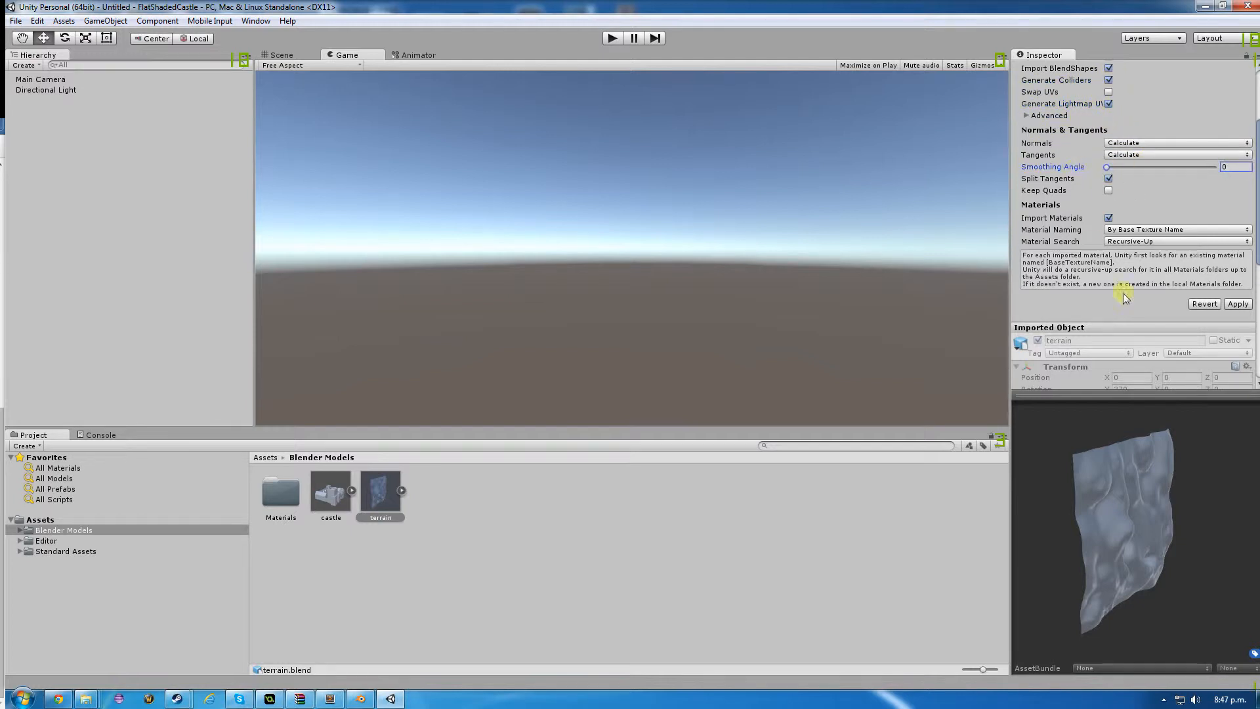
click(1236, 304)
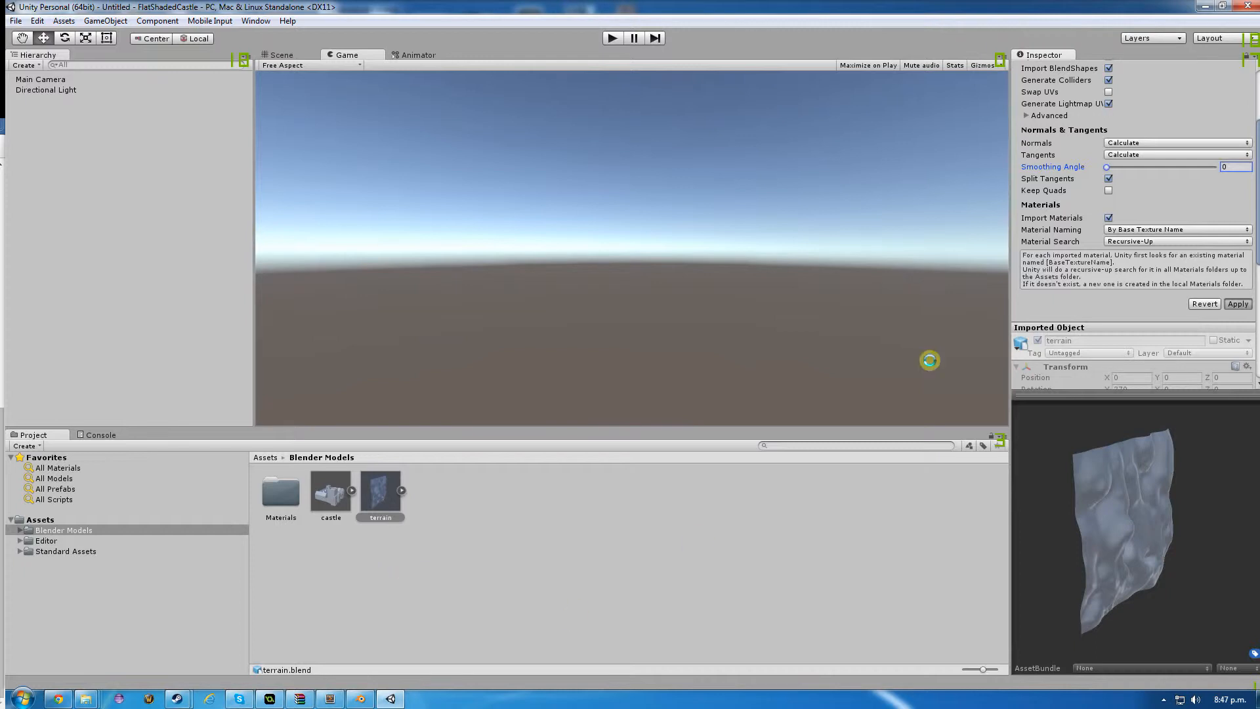
click(1109, 103)
Switch to Blender and carve narrow grooves into the terrain's central slopes using the basic Brush in Subtract mode with a 32 px radius.
click(360, 698)
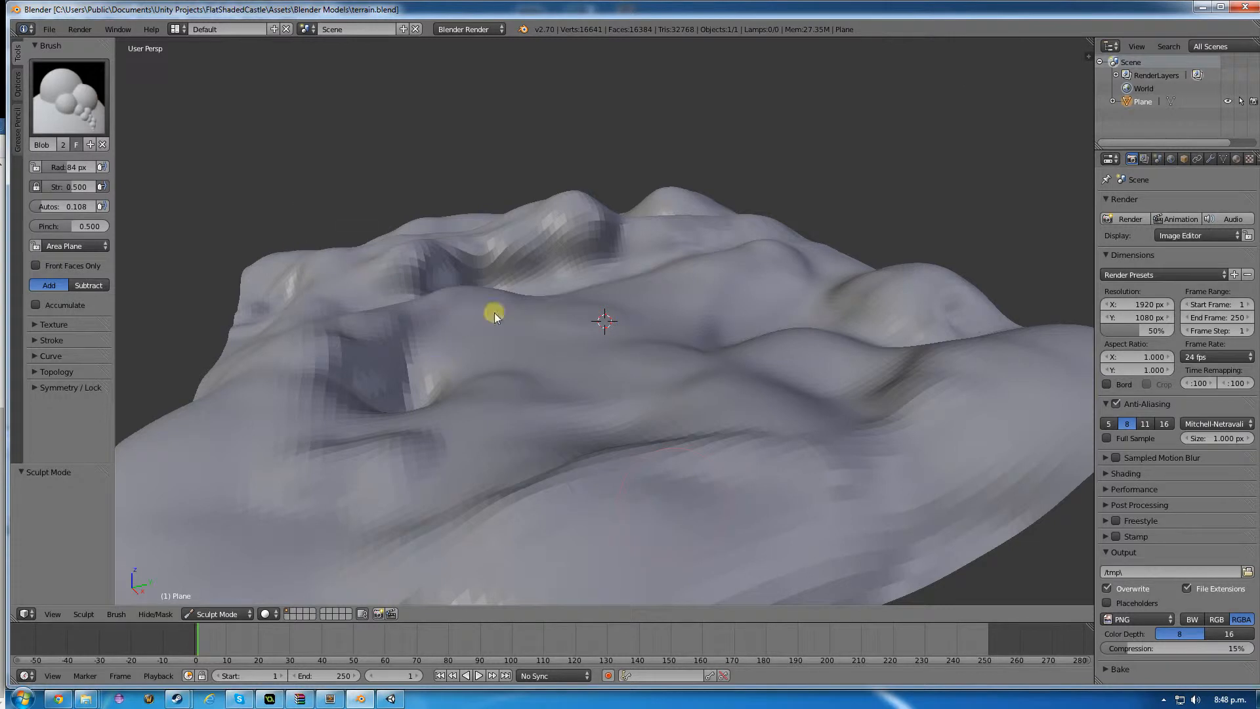
mouse_move(494, 312)
middle_down()
mouse_move(683, 284)
mouse_move(568, 340)
mouse_move(411, 304)
mouse_move(399, 391)
mouse_move(528, 365)
mouse_move(610, 256)
mouse_move(663, 308)
mouse_move(459, 284)
mouse_move(312, 318)
mouse_move(607, 292)
mouse_move(570, 323)
mouse_move(580, 318)
middle_up()
click(68, 97)
click(112, 171)
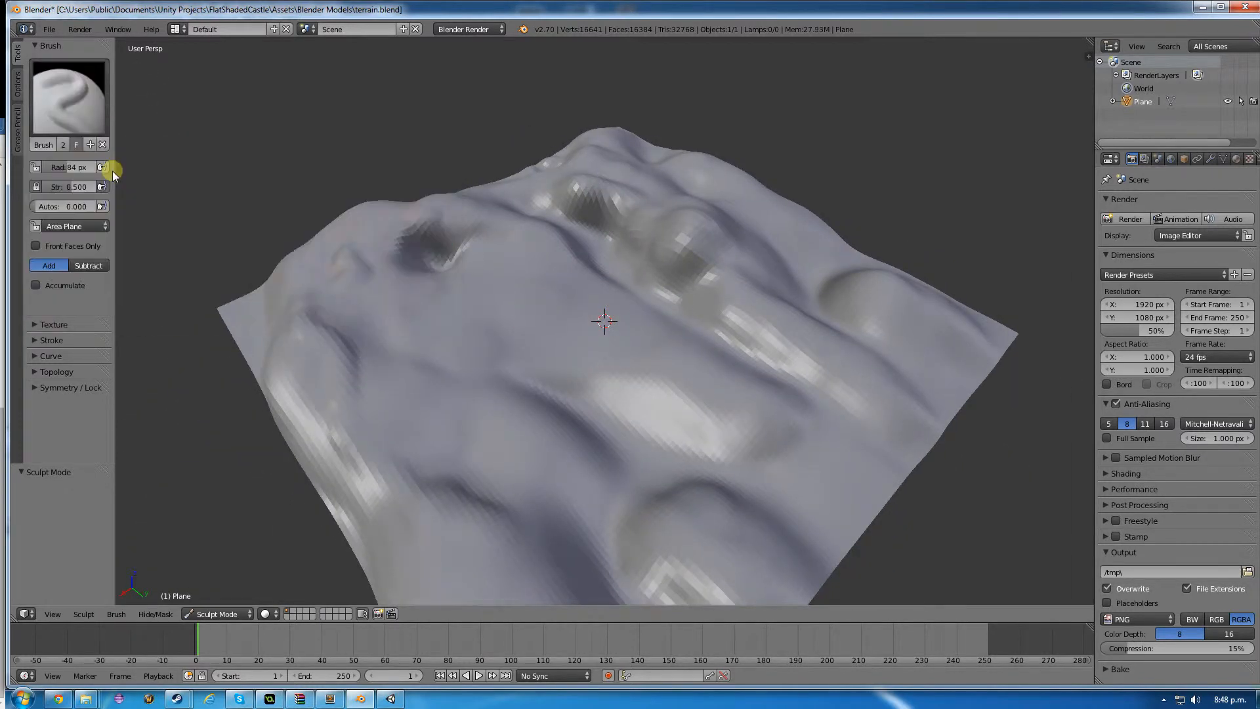
click(86, 265)
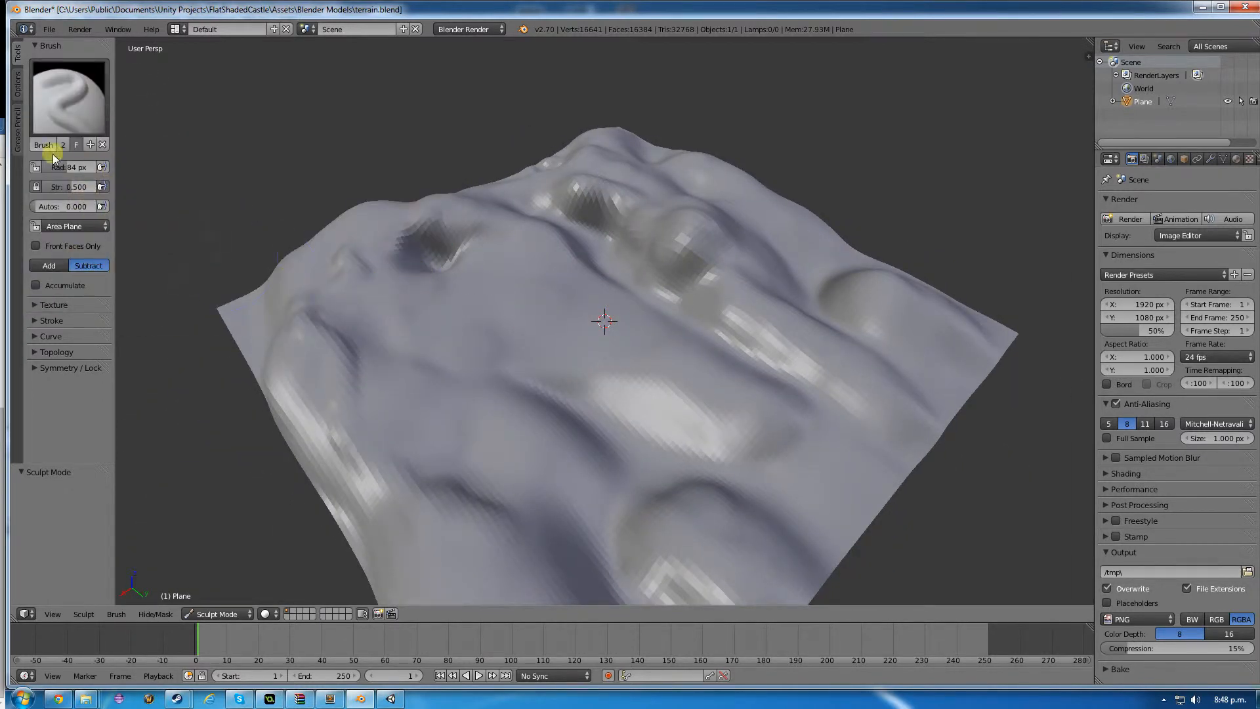
drag(56, 166, 58, 170)
drag(408, 316, 458, 528)
drag(514, 264, 733, 450)
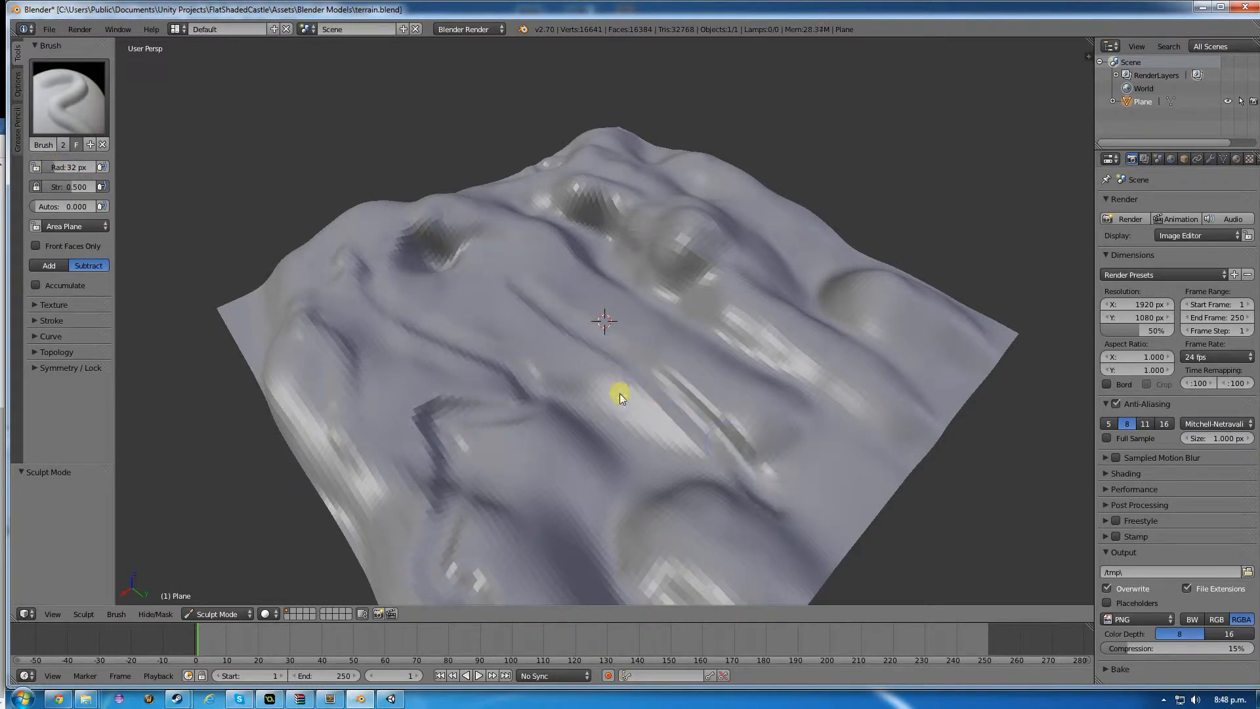
drag(642, 381, 458, 551)
Carve further grooves across the terrain's near slopes, back ridge, central valley and rounded front hill.
mouse_move(572, 411)
middle_down()
mouse_move(502, 362)
mouse_move(578, 375)
mouse_move(713, 345)
middle_up()
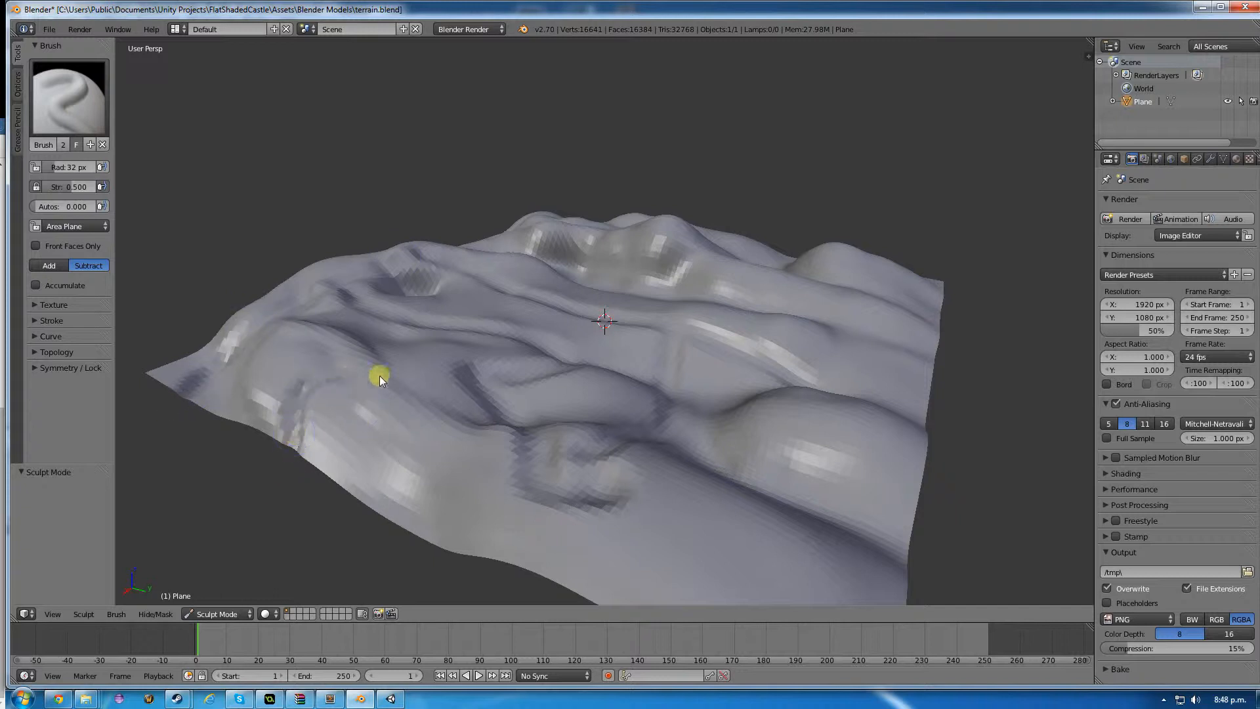
mouse_move(379, 375)
mouse_down()
mouse_move(716, 452)
mouse_move(887, 386)
mouse_up()
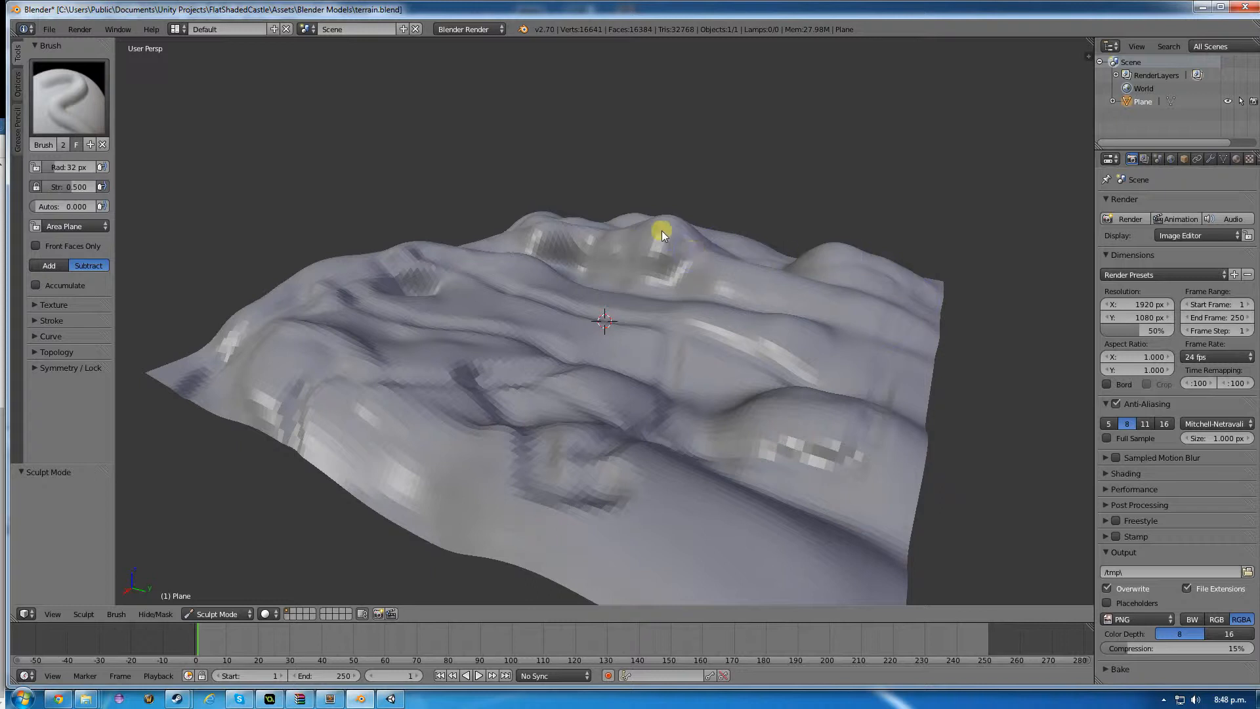
mouse_move(662, 234)
mouse_down()
mouse_move(681, 267)
mouse_move(883, 321)
mouse_up()
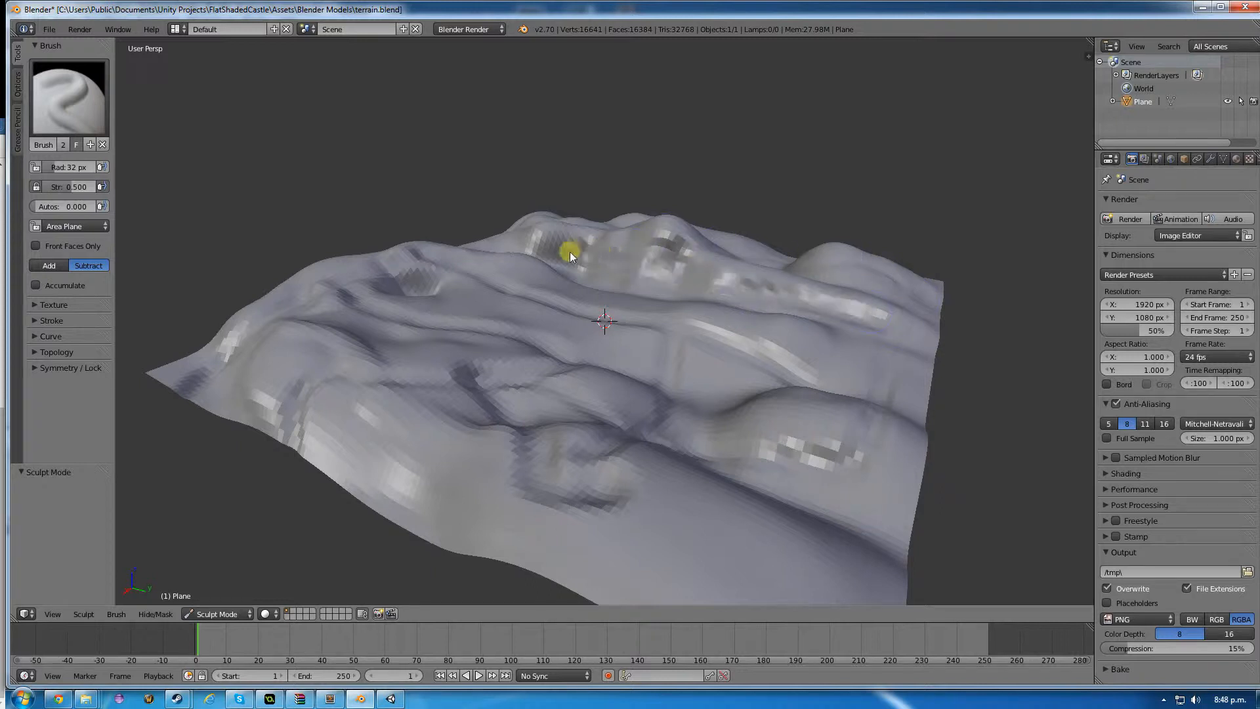
mouse_move(569, 256)
mouse_down()
mouse_move(562, 273)
mouse_move(658, 284)
mouse_move(619, 374)
mouse_move(661, 363)
mouse_up()
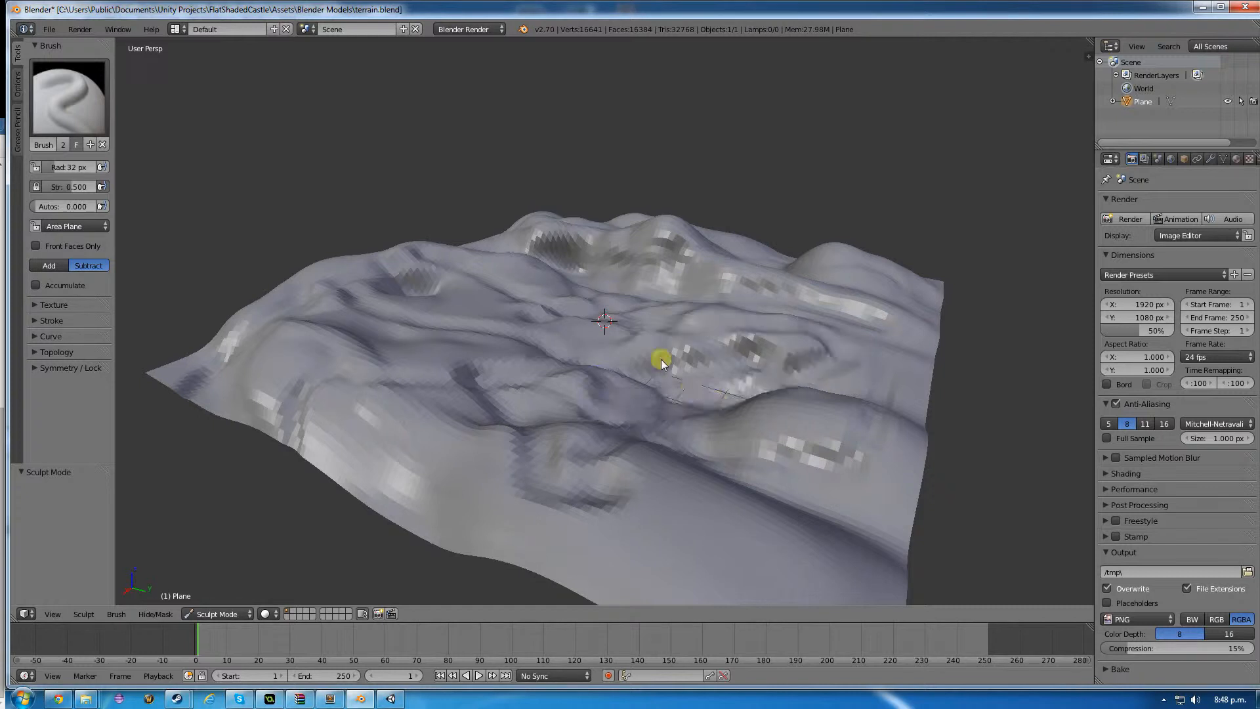
mouse_move(872, 394)
mouse_down()
mouse_move(583, 508)
mouse_move(436, 506)
mouse_move(485, 522)
mouse_up()
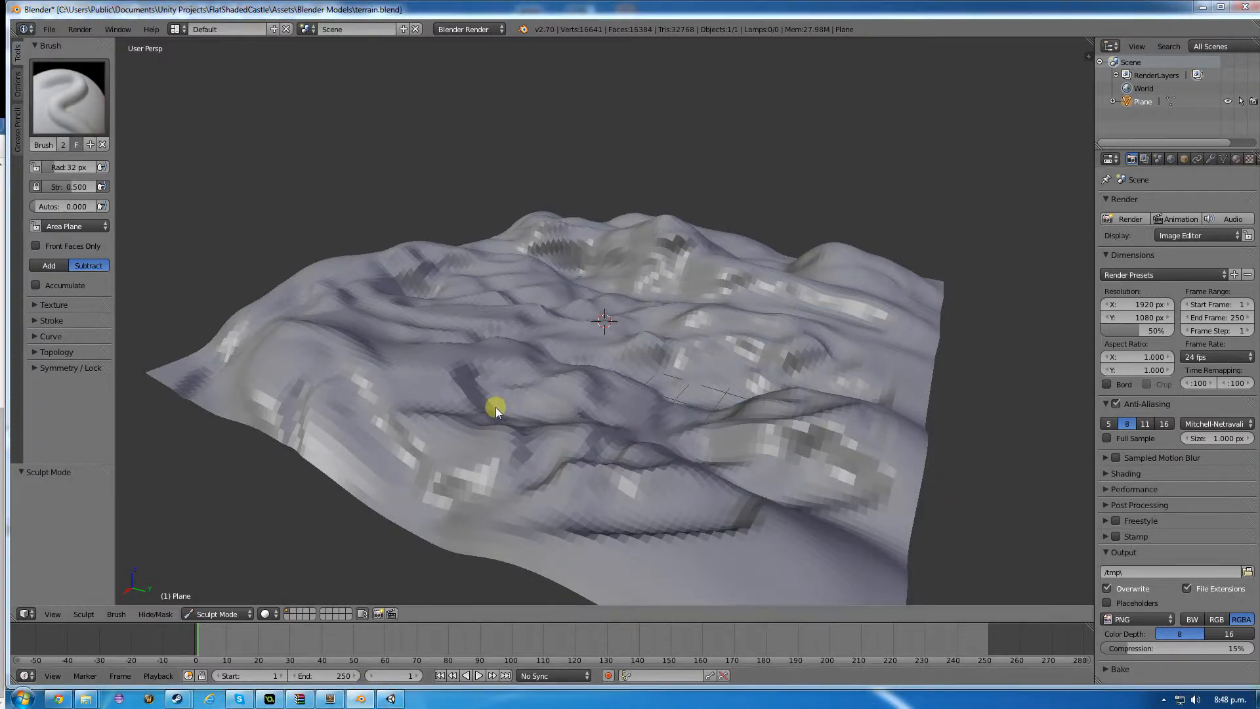
Carve subtractive grooves over the hills and slopes from another side of the terrain.
mouse_move(391, 699)
mouse_move(878, 296)
middle_down()
mouse_move(754, 304)
mouse_move(590, 282)
mouse_move(422, 357)
mouse_move(494, 309)
mouse_move(431, 358)
middle_up()
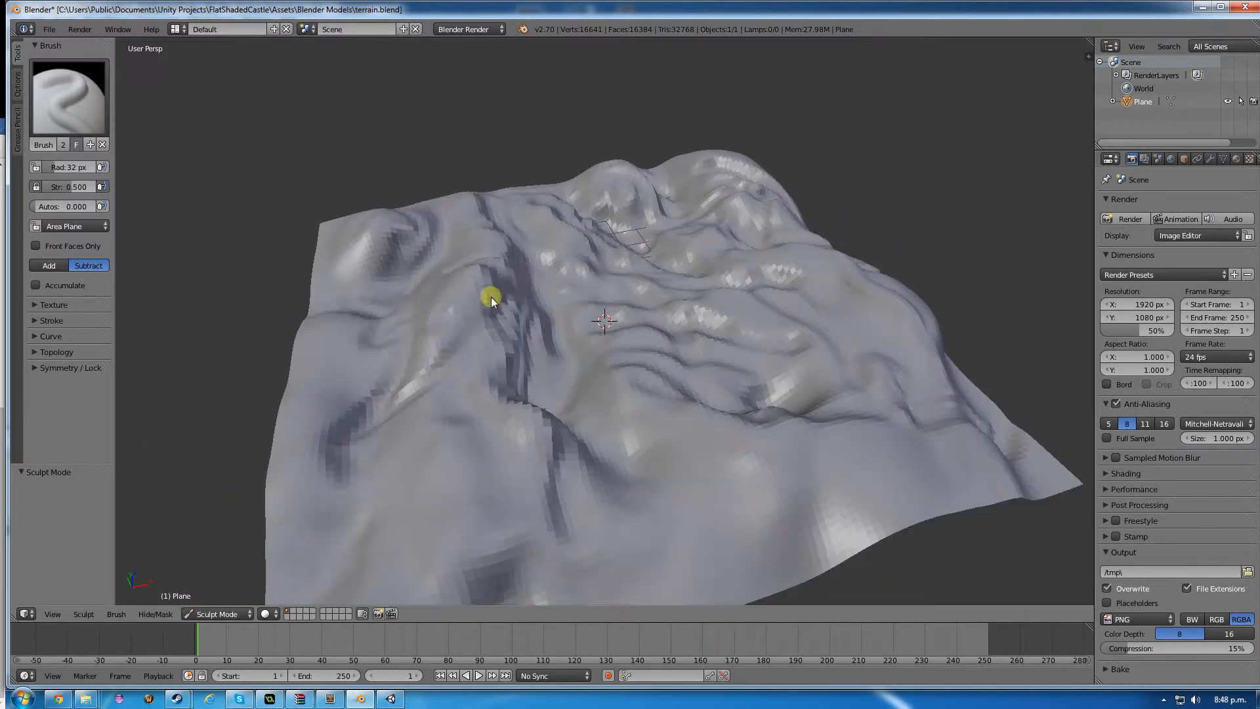
mouse_move(345, 274)
mouse_down()
mouse_move(422, 225)
mouse_move(407, 431)
mouse_move(343, 526)
mouse_move(800, 455)
mouse_move(774, 393)
mouse_move(659, 303)
mouse_move(480, 240)
mouse_move(663, 344)
mouse_move(783, 486)
mouse_move(880, 323)
mouse_move(731, 341)
mouse_move(684, 210)
mouse_up()
mouse_move(493, 421)
middle_down()
mouse_move(386, 410)
mouse_move(451, 466)
mouse_move(330, 537)
mouse_move(124, 484)
mouse_move(1076, 466)
mouse_move(553, 469)
mouse_move(572, 470)
middle_up()
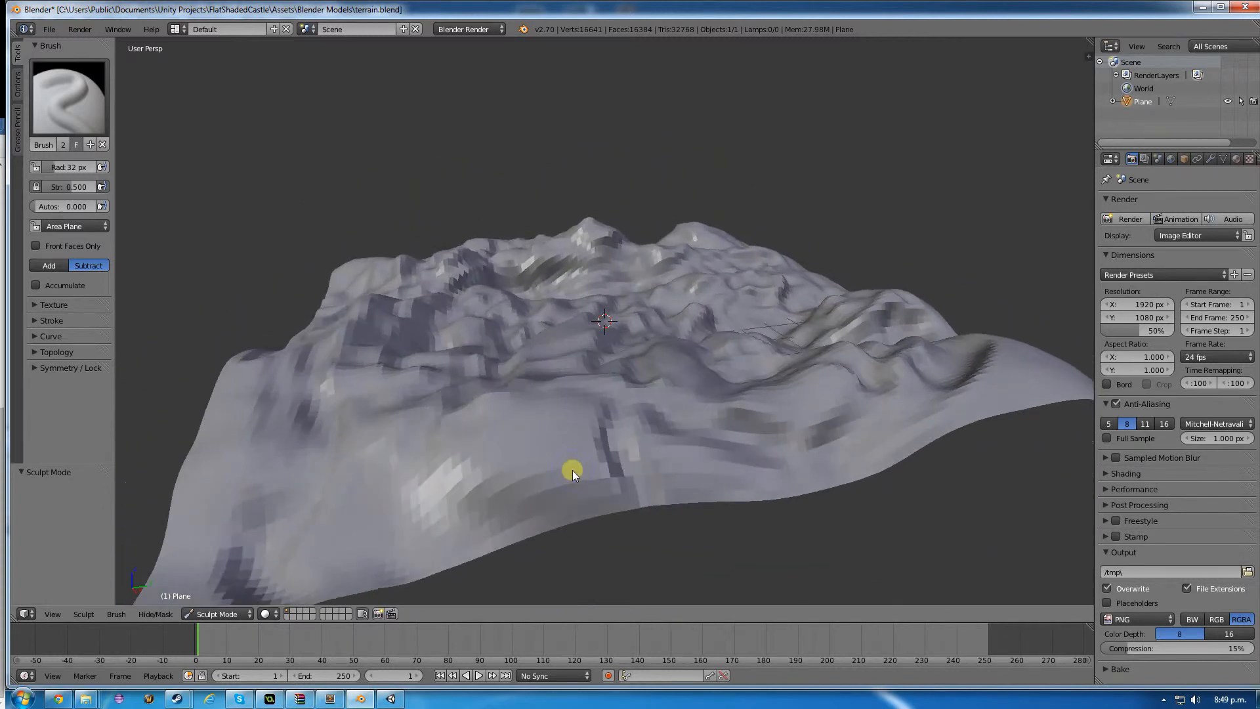
Return to Object Mode and stretch the terrain's height by scaling it about 1.338 along the Z axis.
key(s)
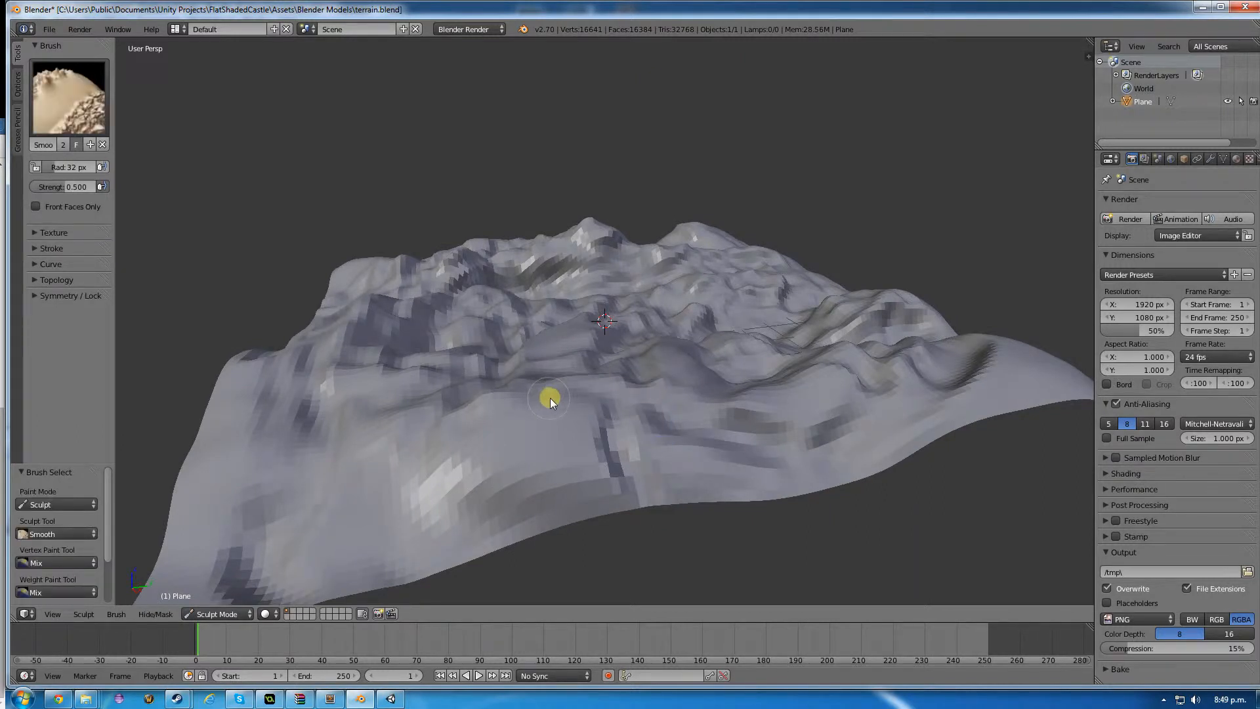
click(216, 614)
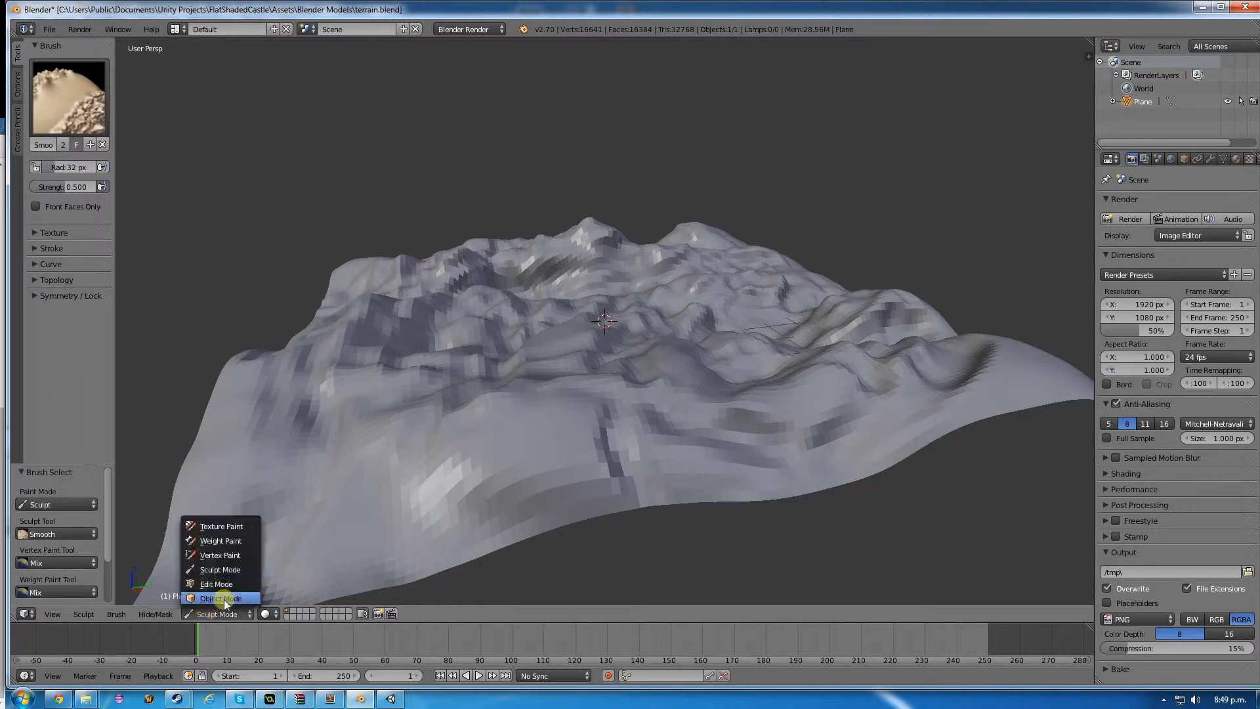
click(220, 595)
key(s)
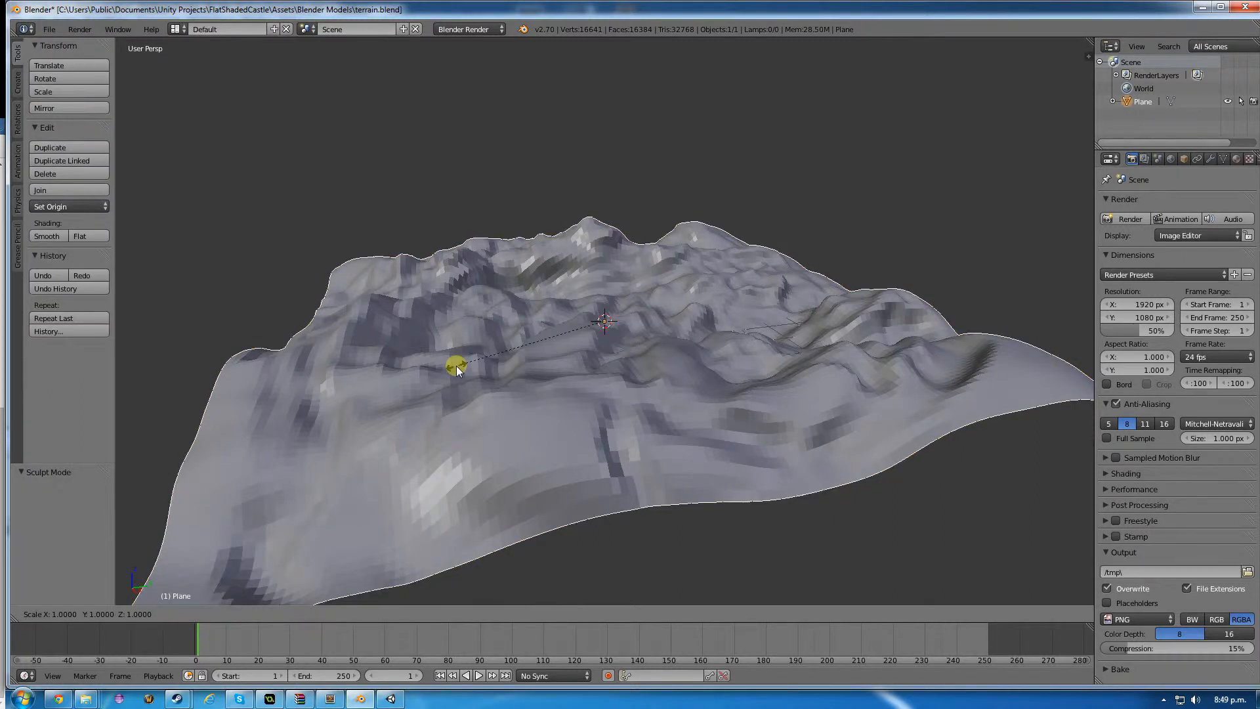
key(z)
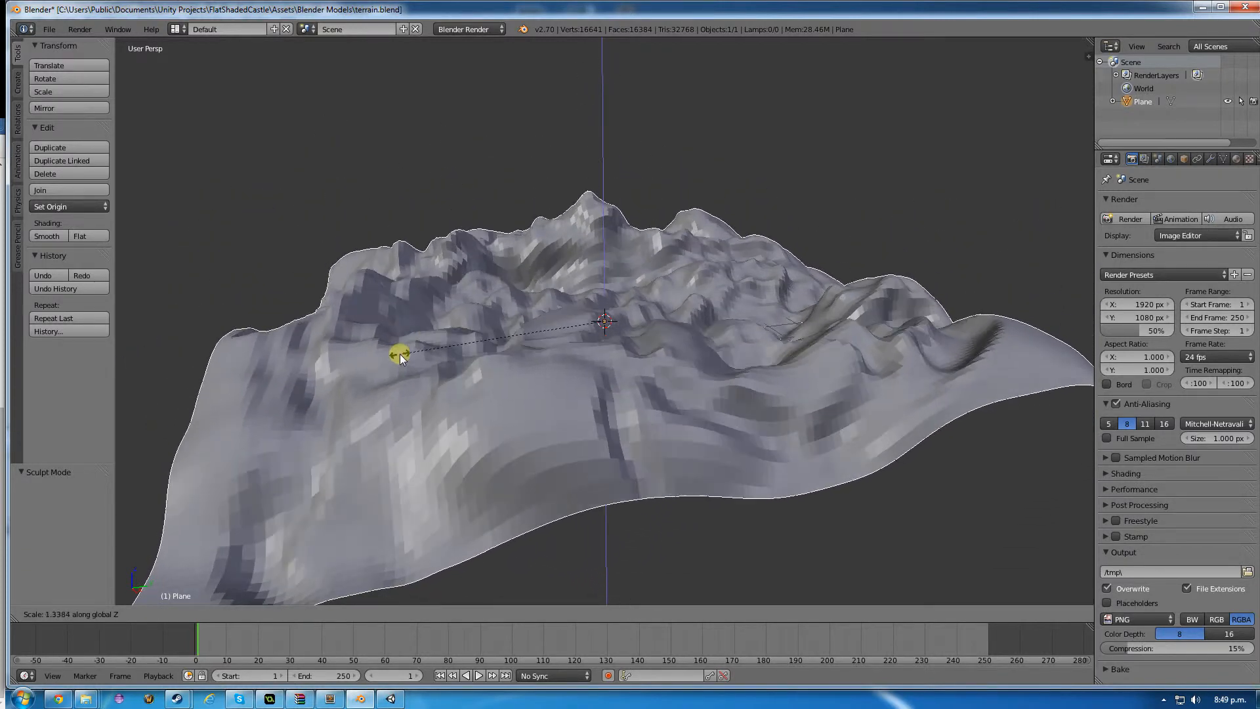
click(399, 354)
Shrink the whole terrain uniformly to about 0.797 of its size and switch to Unity.
key(s)
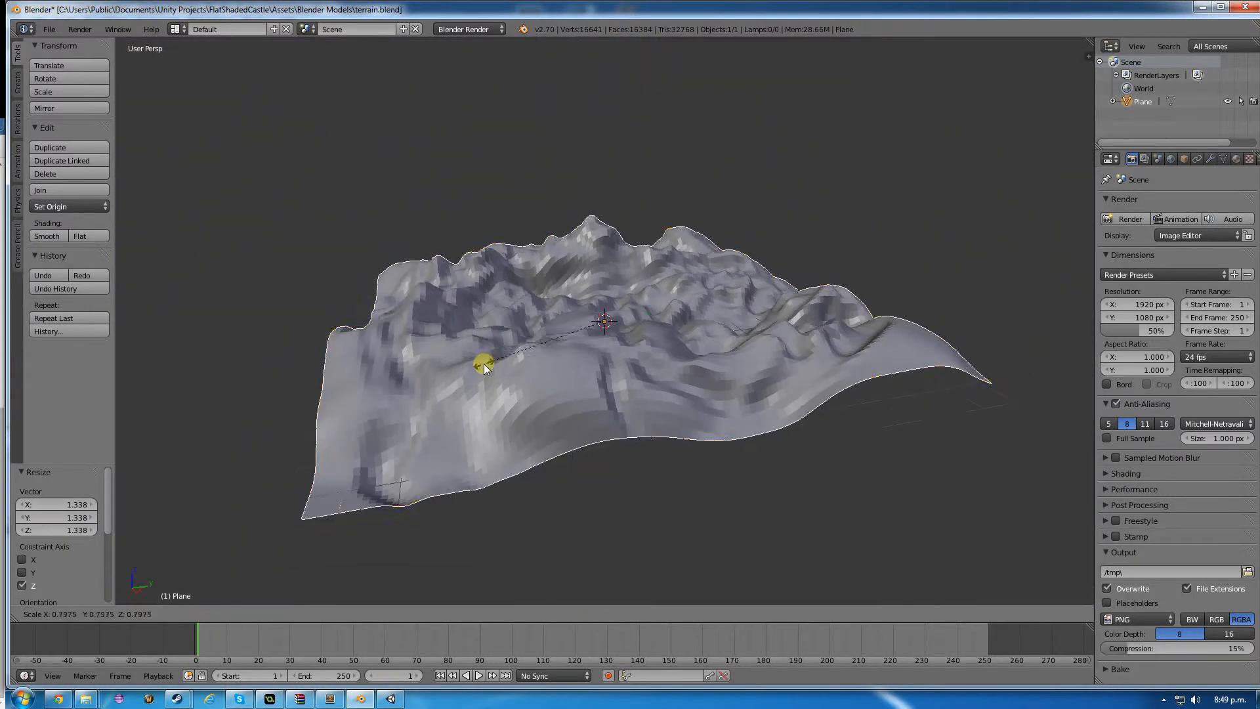
click(484, 368)
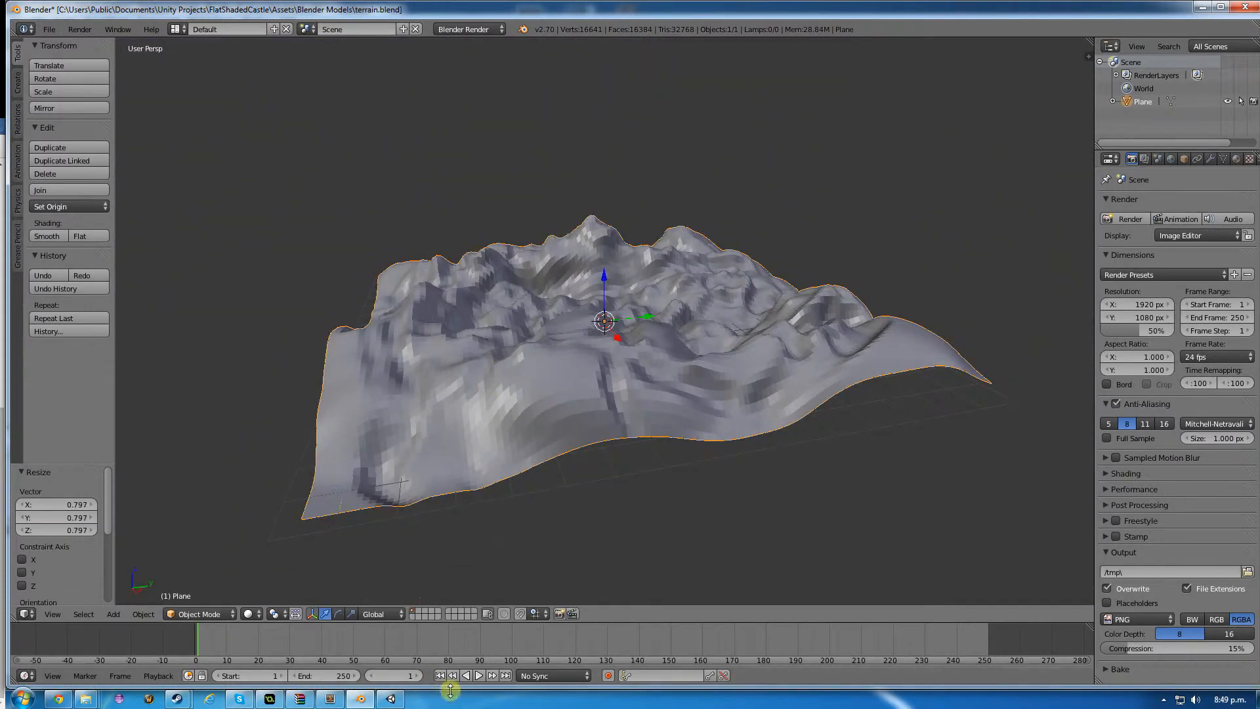
click(391, 698)
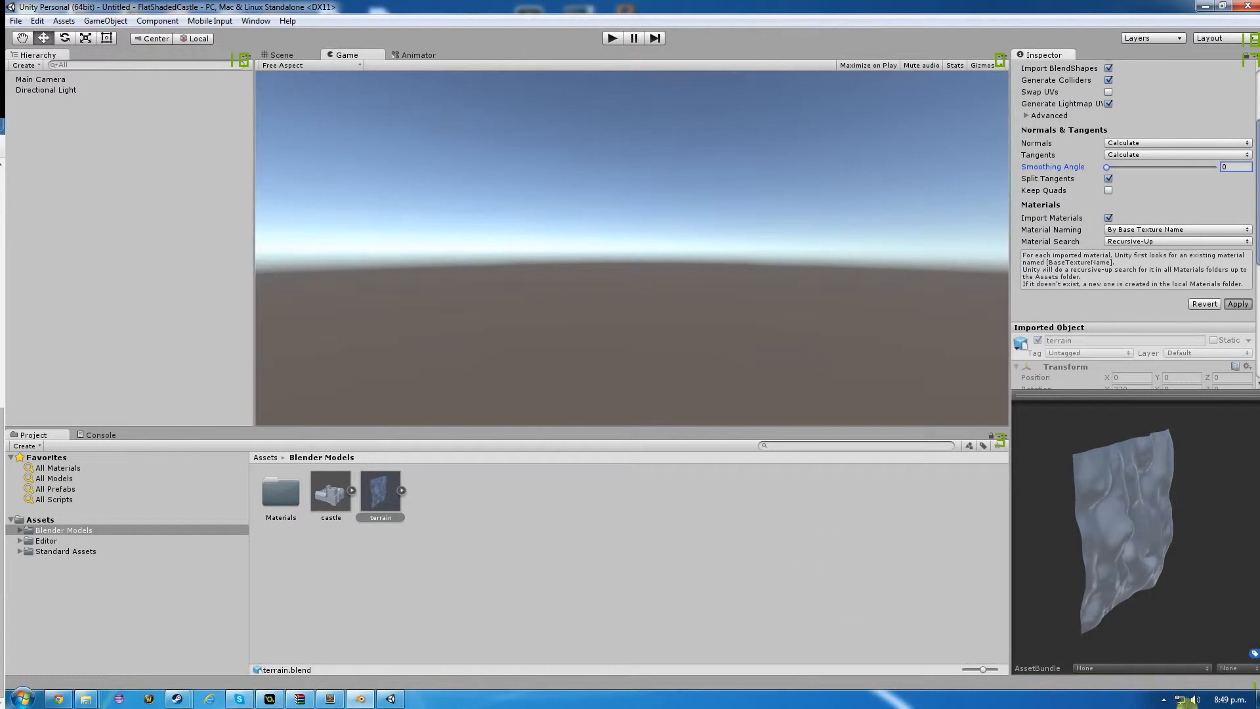
click(1163, 699)
mouse_move(1168, 650)
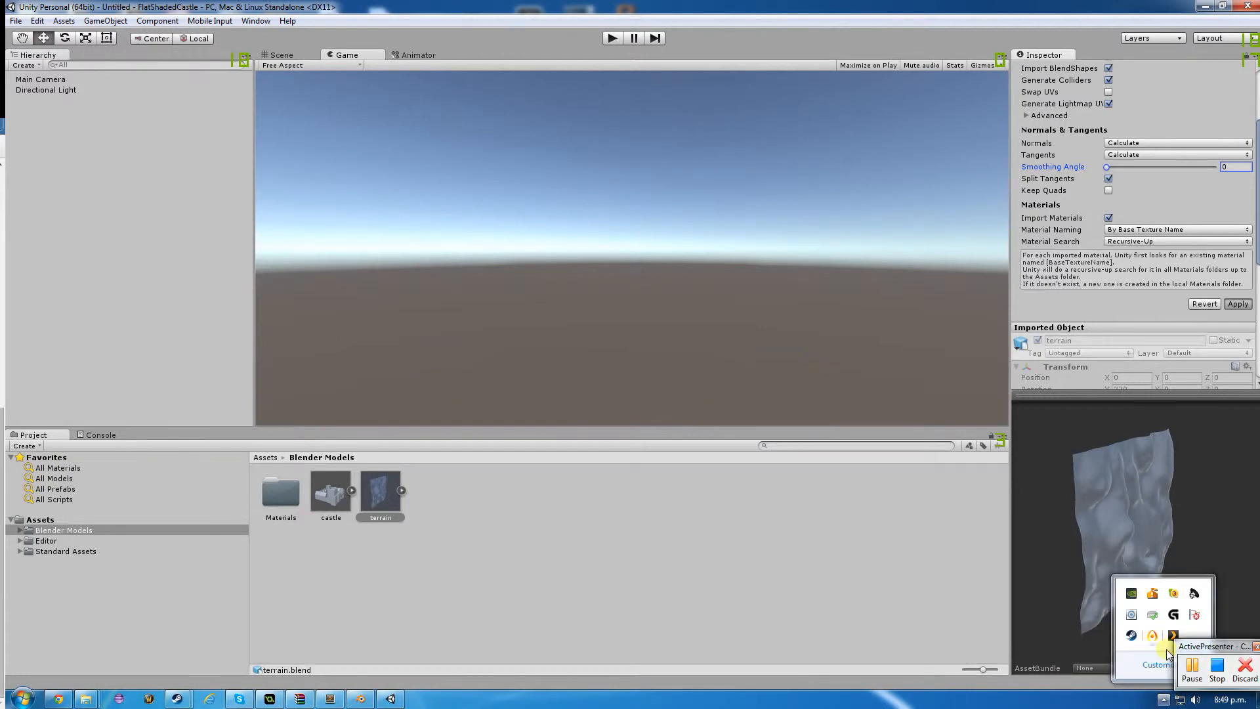
click(1192, 668)
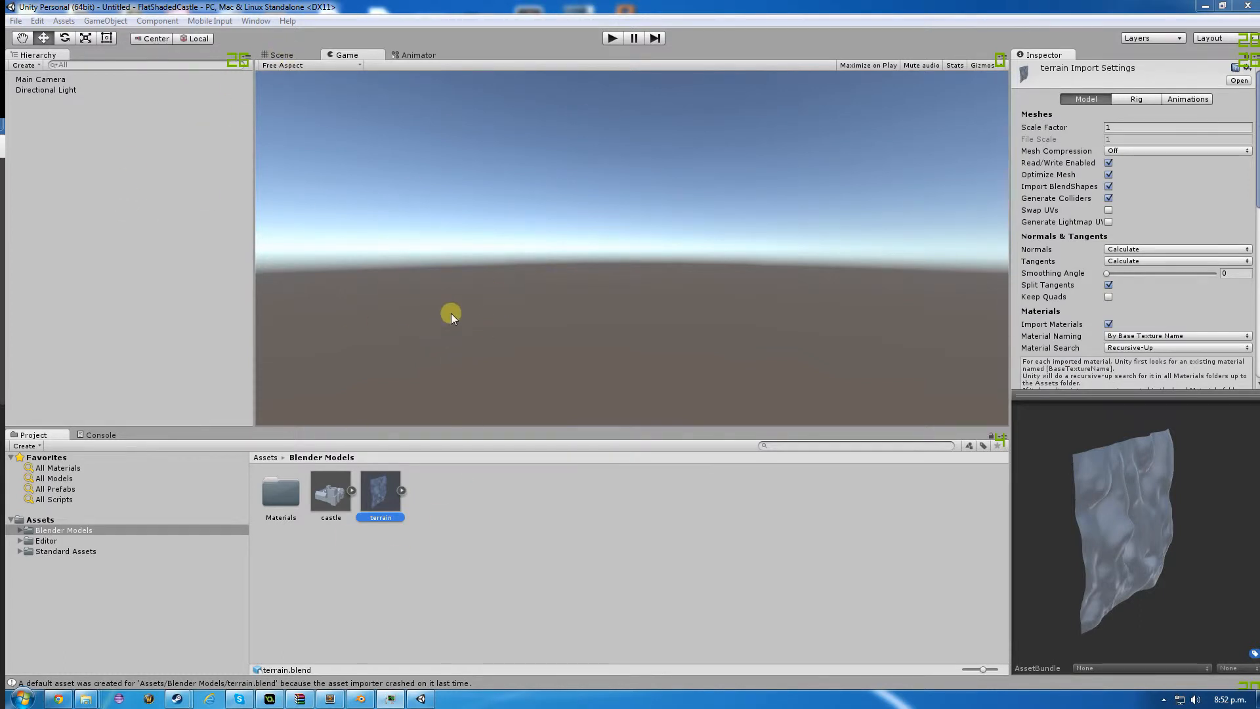
Place the terrain model from the Blender Models folder into the Scene view and frame it.
click(281, 55)
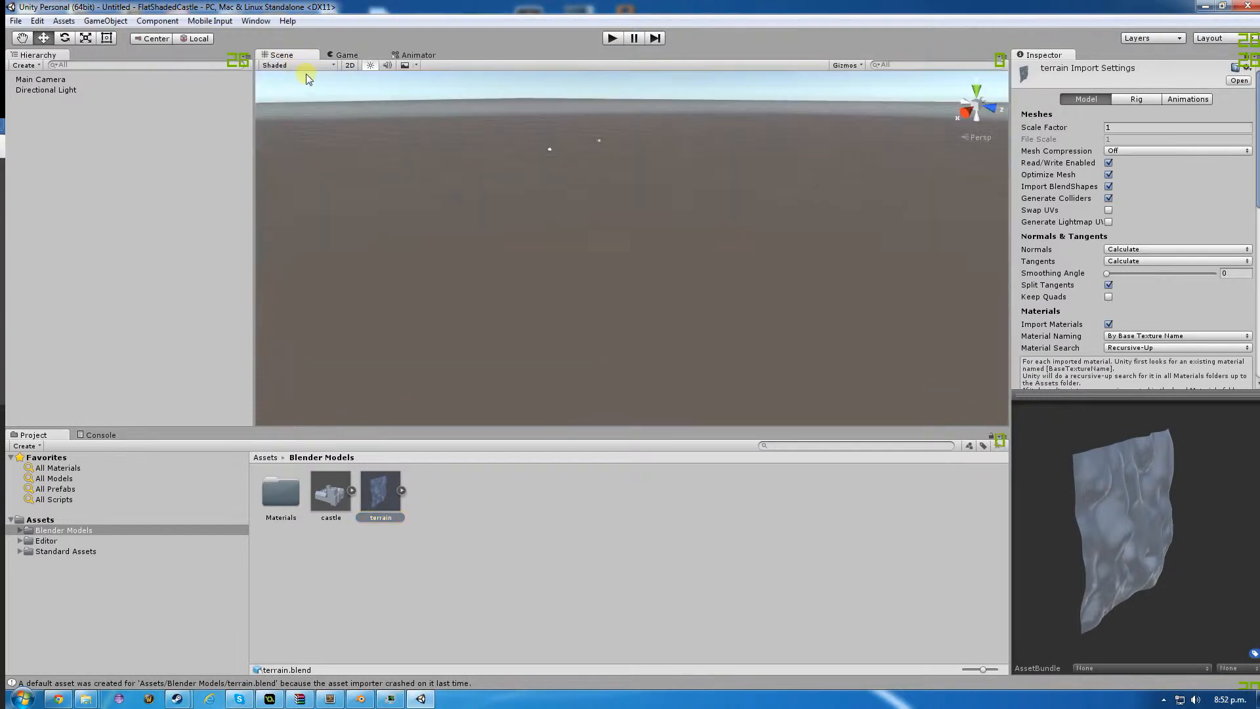
drag(368, 483, 634, 210)
key(f)
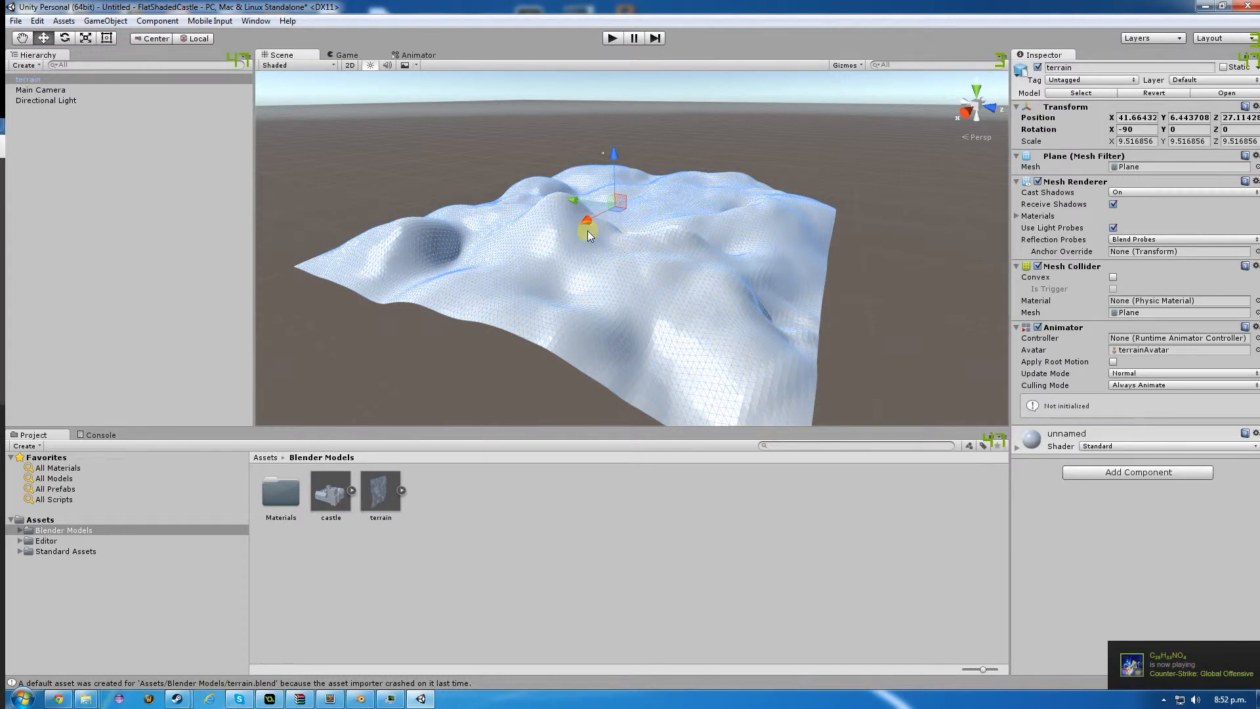
scroll(588, 230, down, 2)
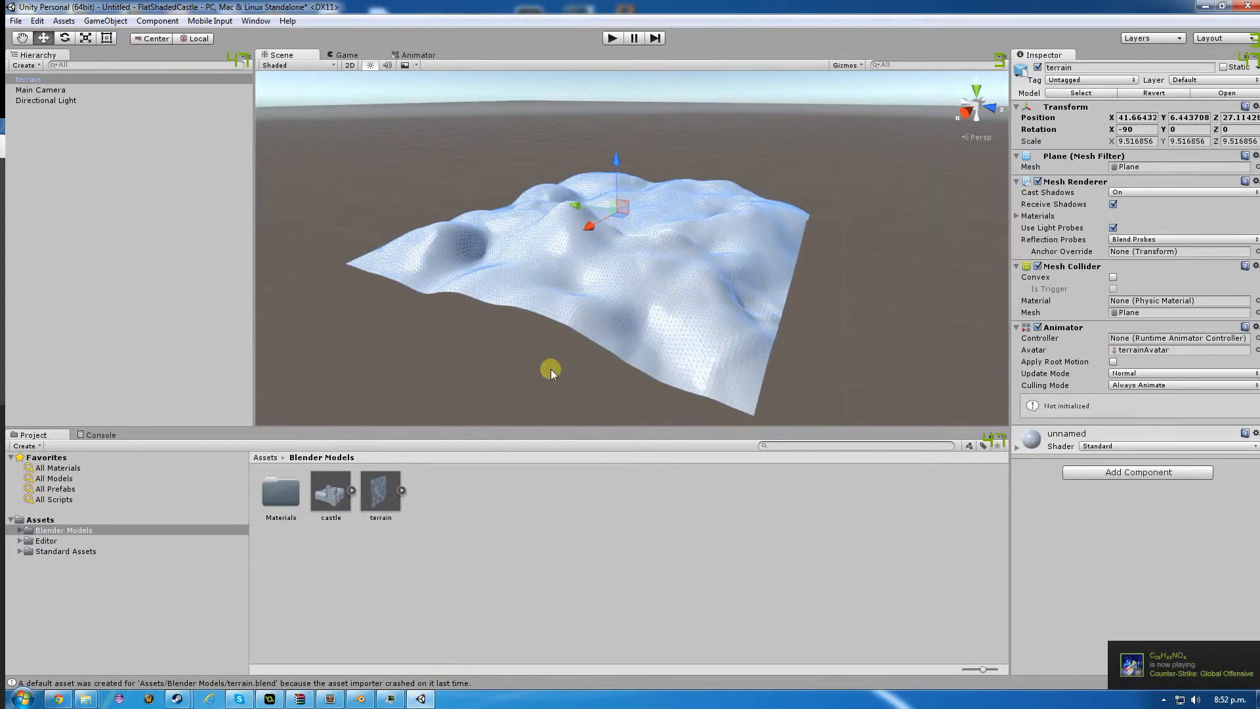
Delete the outdated terrain.blend asset from the Blender Models folder.
click(388, 492)
key(Delete)
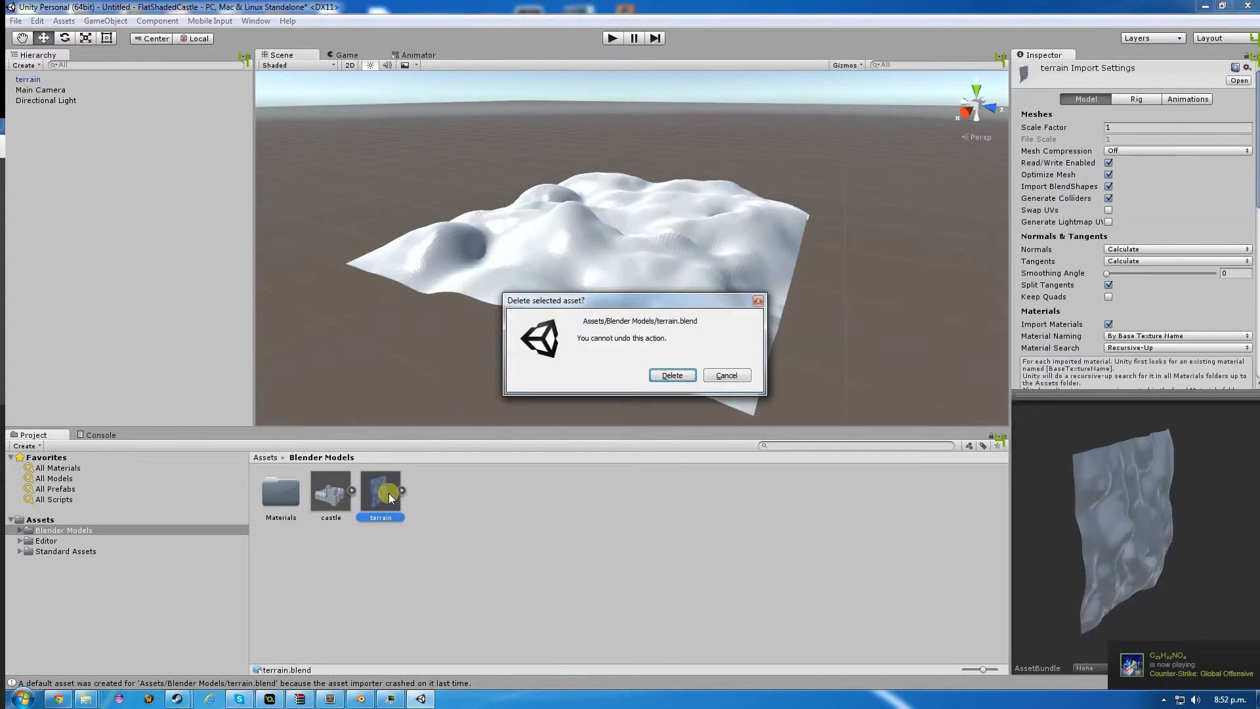
click(672, 376)
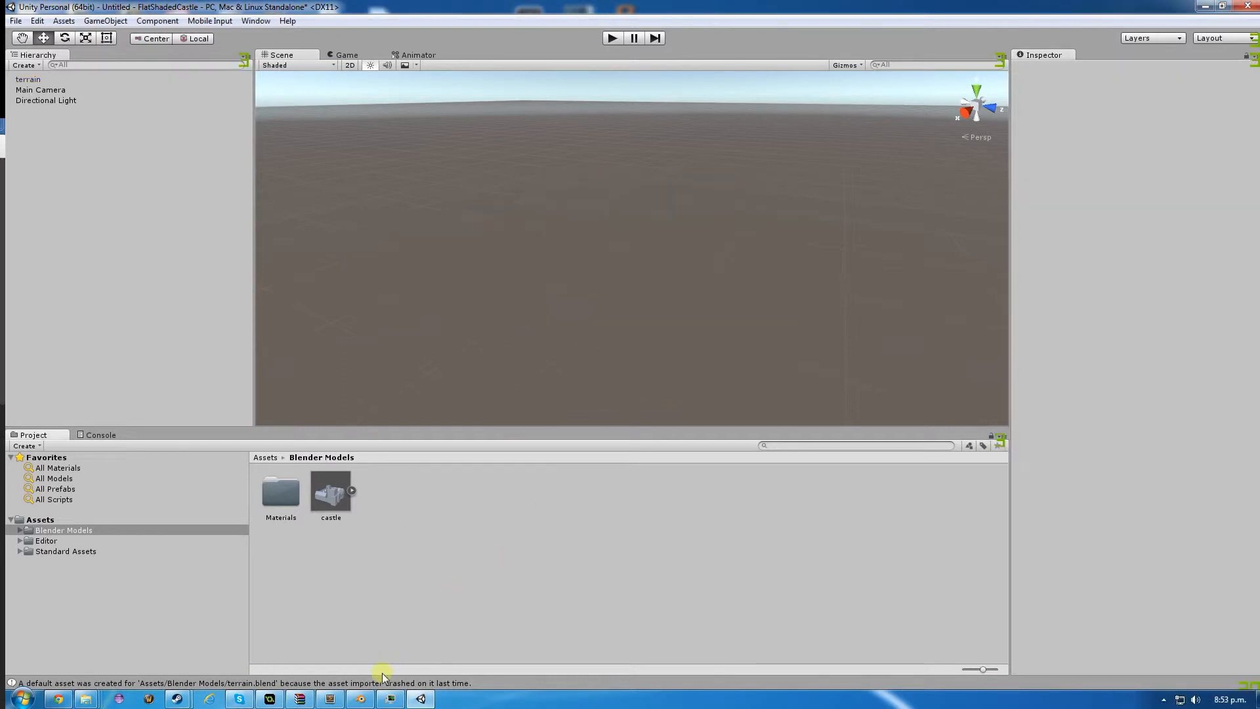
Save the sculpted terrain.blend again in Blender and return to Unity to reimport it.
click(360, 699)
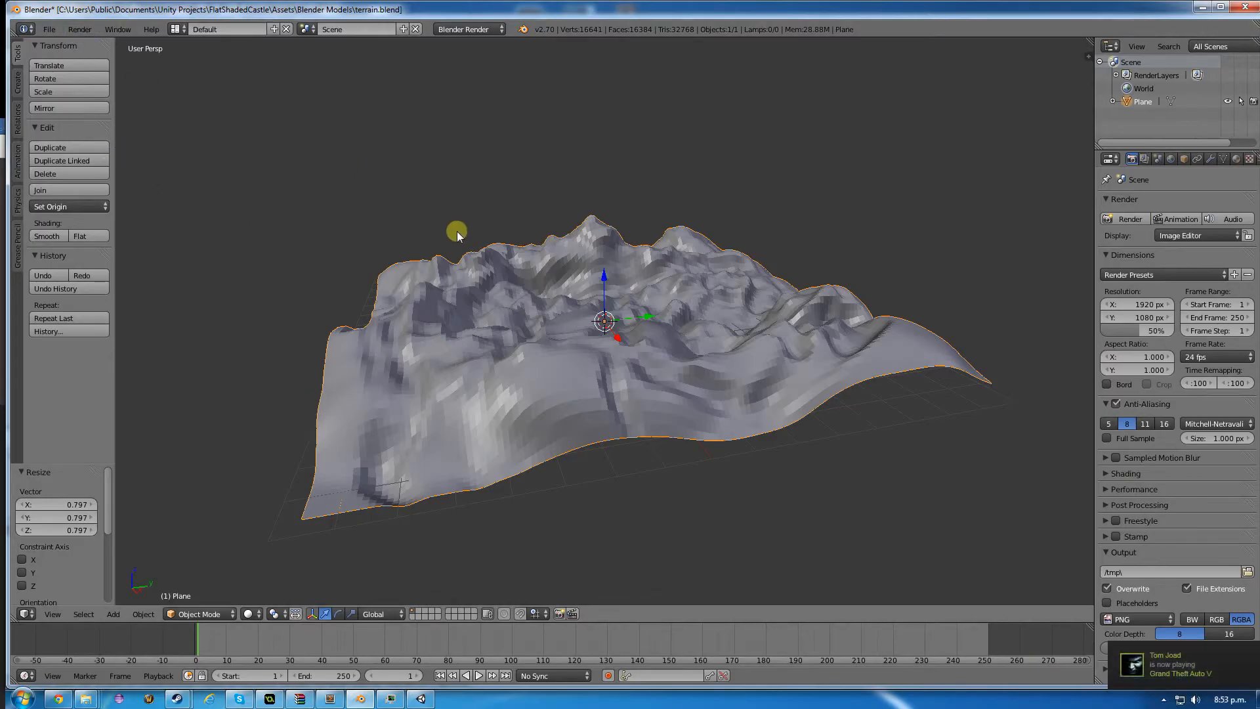
click(49, 29)
click(66, 129)
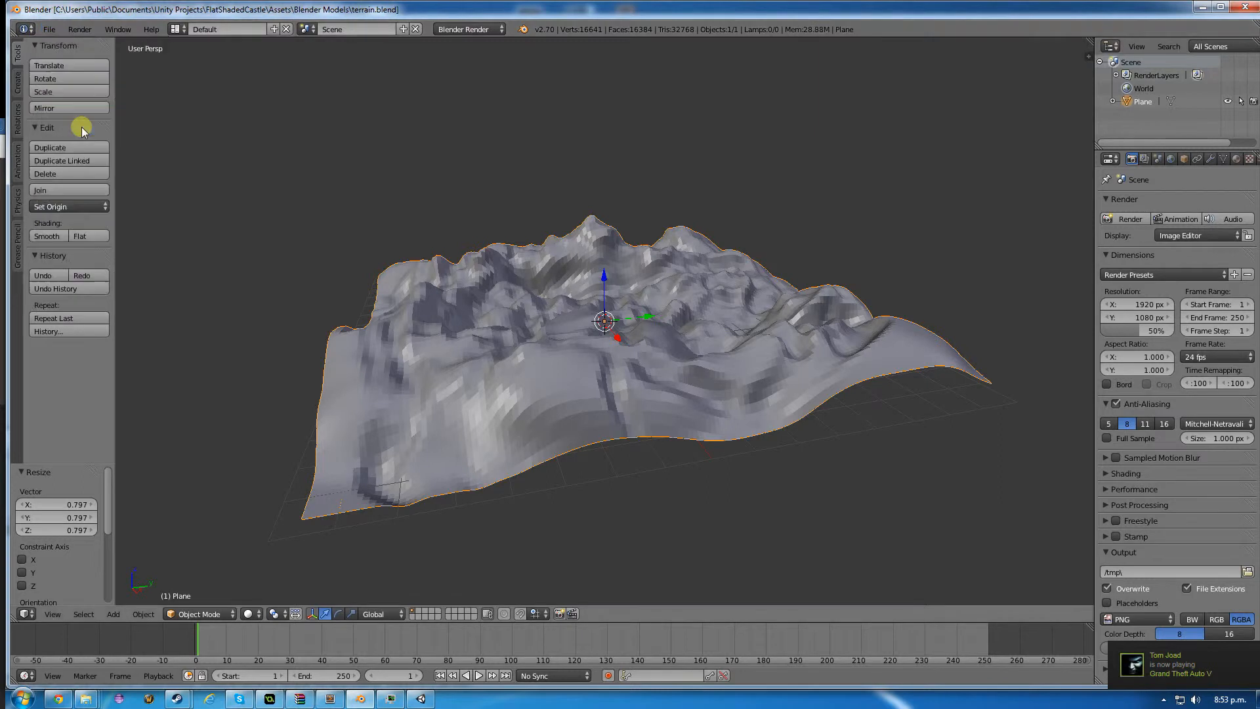
click(420, 698)
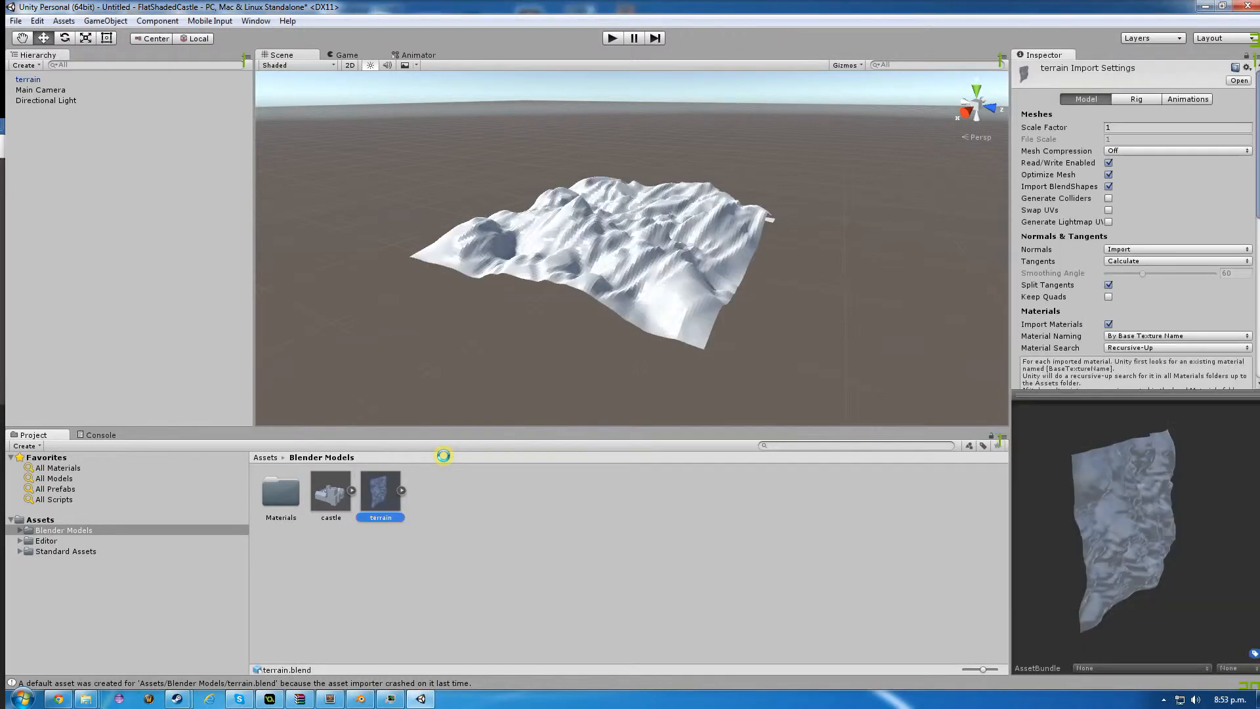
Enlarge the terrain object in the scene to a scale of about 147.2 in X and Y and 197 in Z.
scroll(598, 234, up, 5)
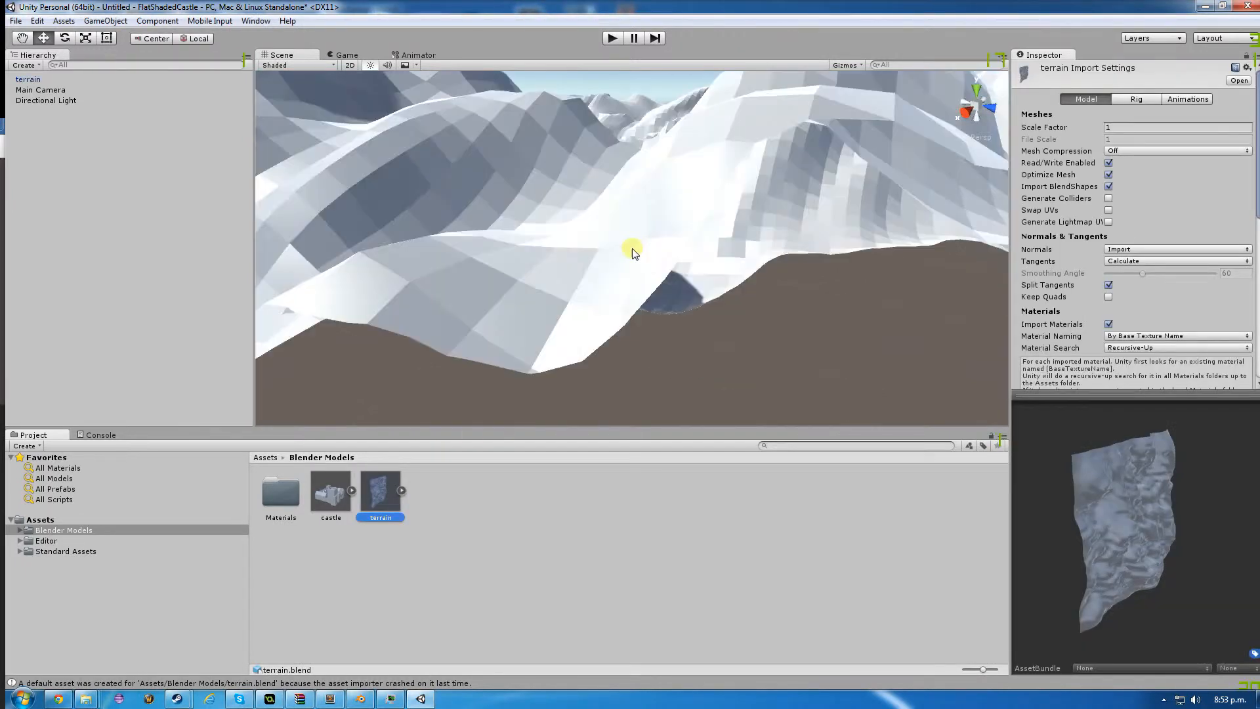
scroll(617, 246, down, 5)
click(603, 246)
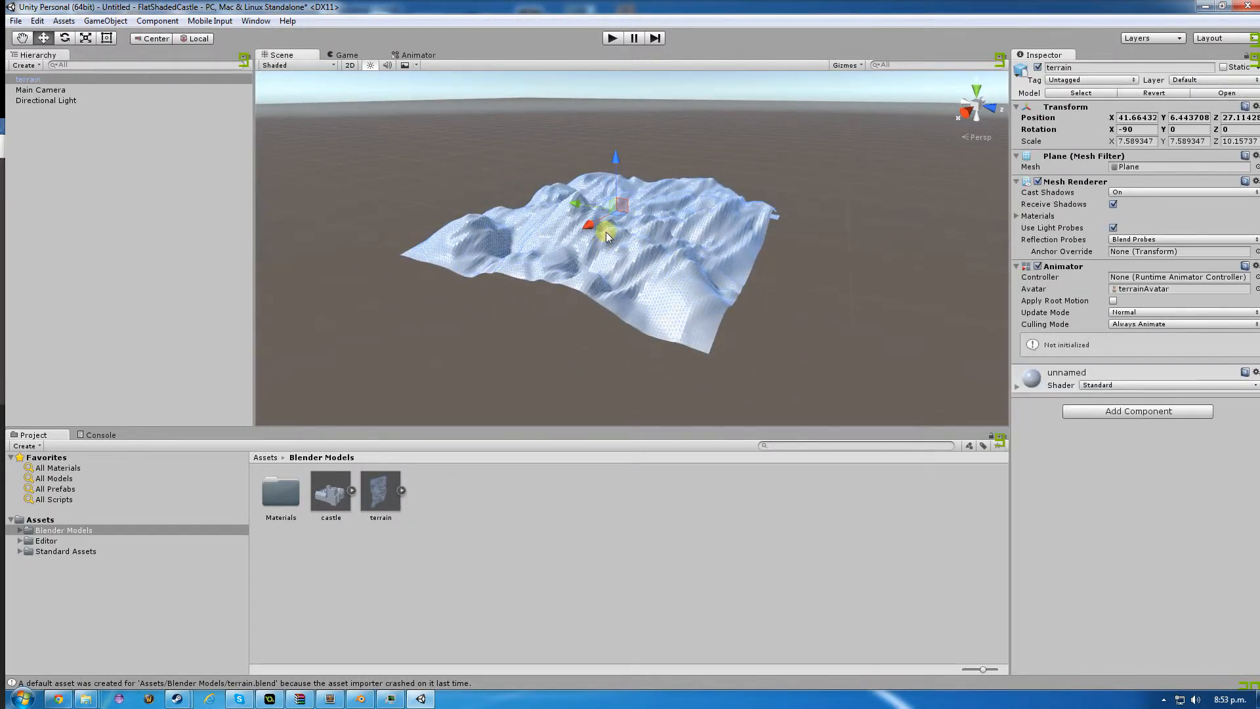
key(e)
key(r)
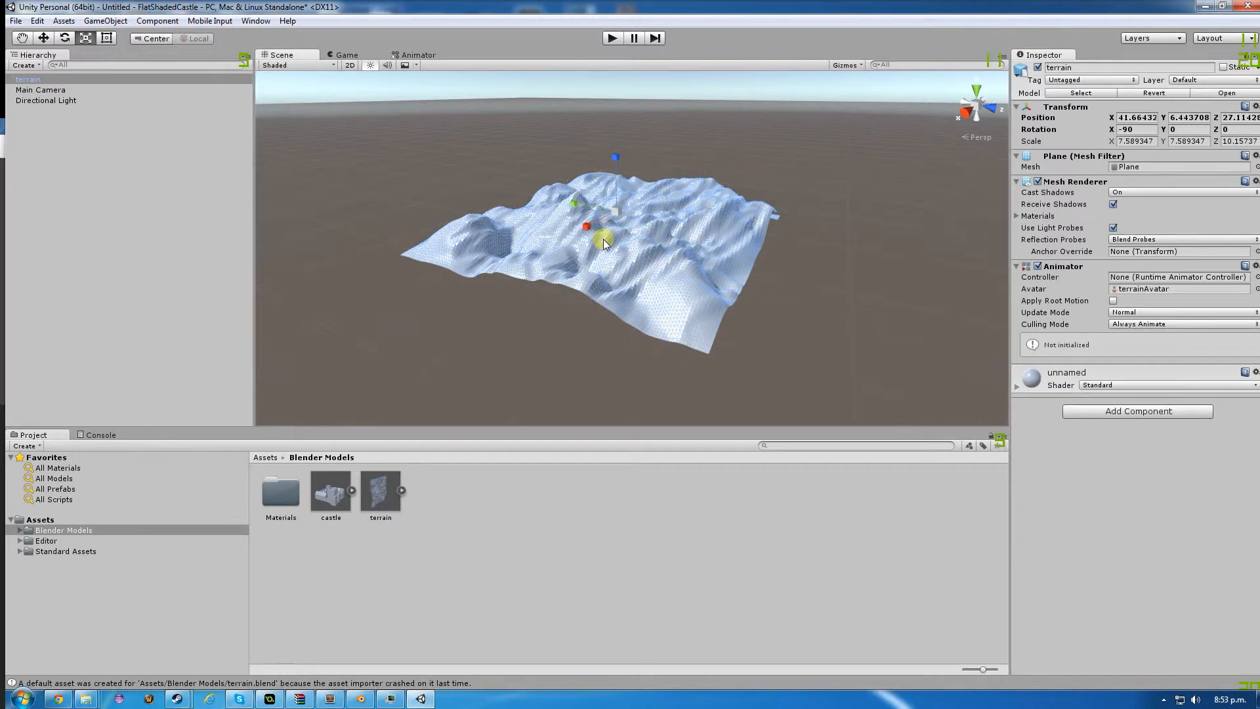
drag(615, 217, 547, 345)
scroll(547, 345, down, 10)
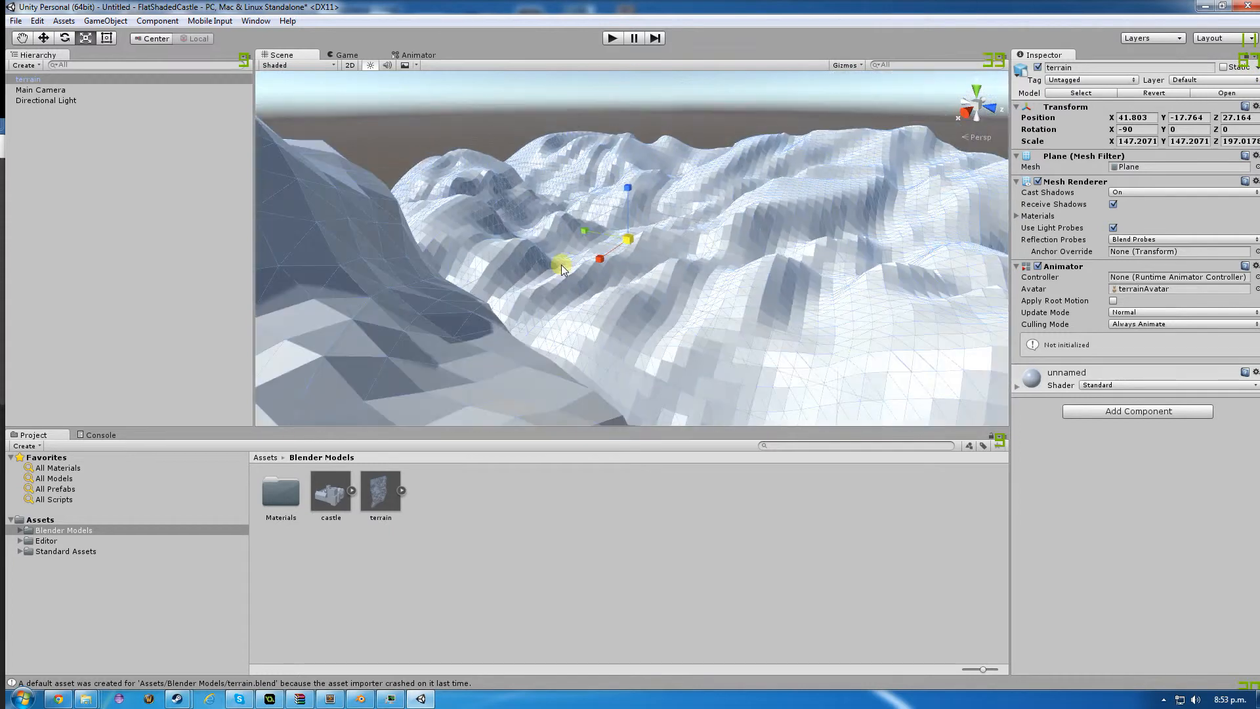
Add the castle model to the scene and move it into the terrain at about X -12.8, Y 5.8, Z 53.5.
drag(330, 491, 605, 295)
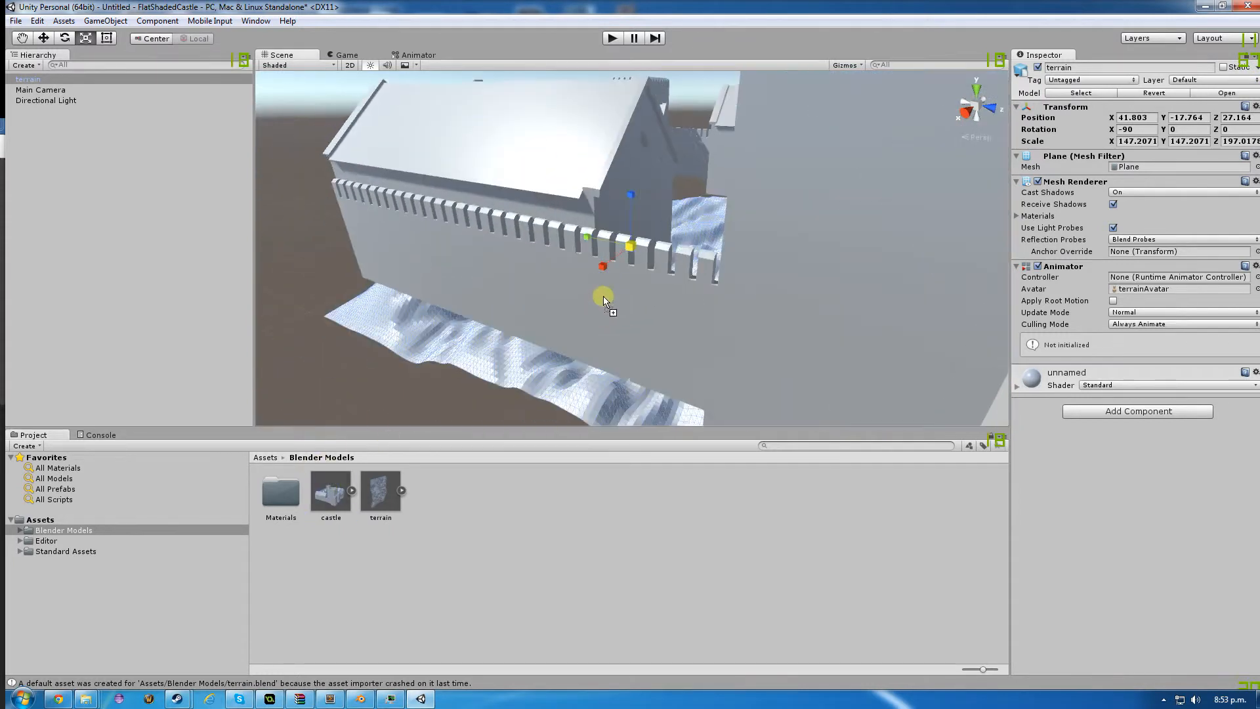
key(f)
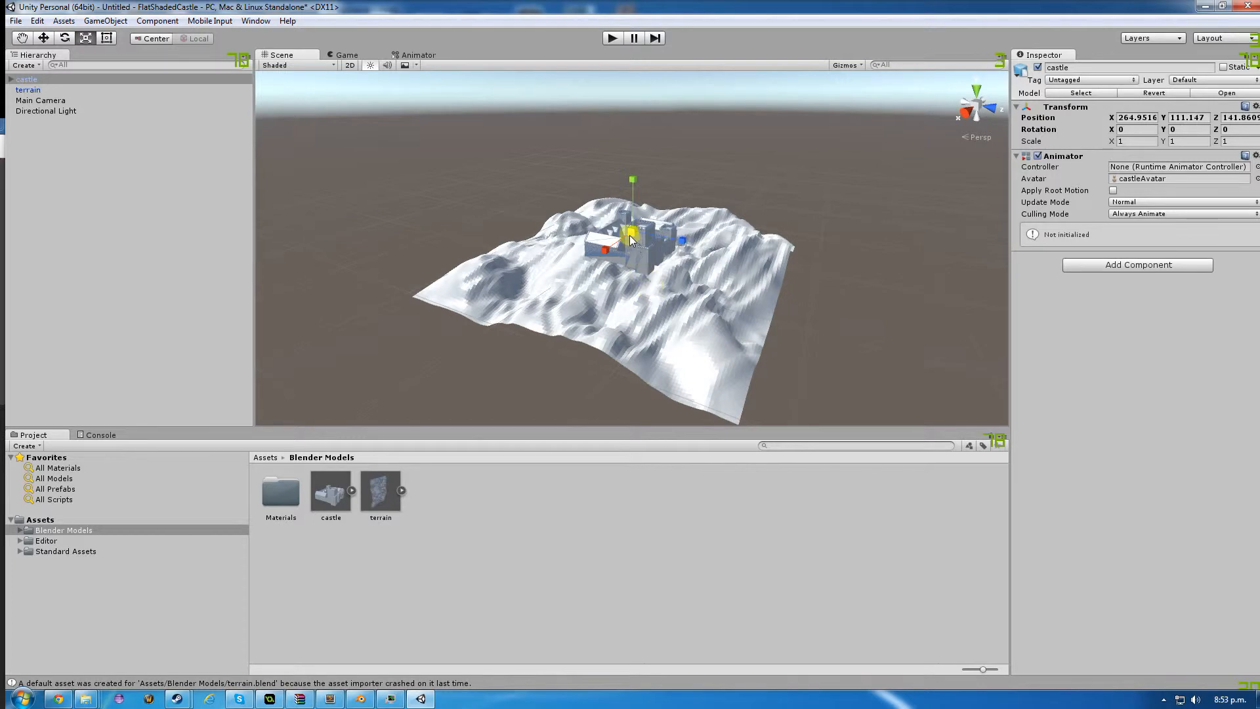
key(w)
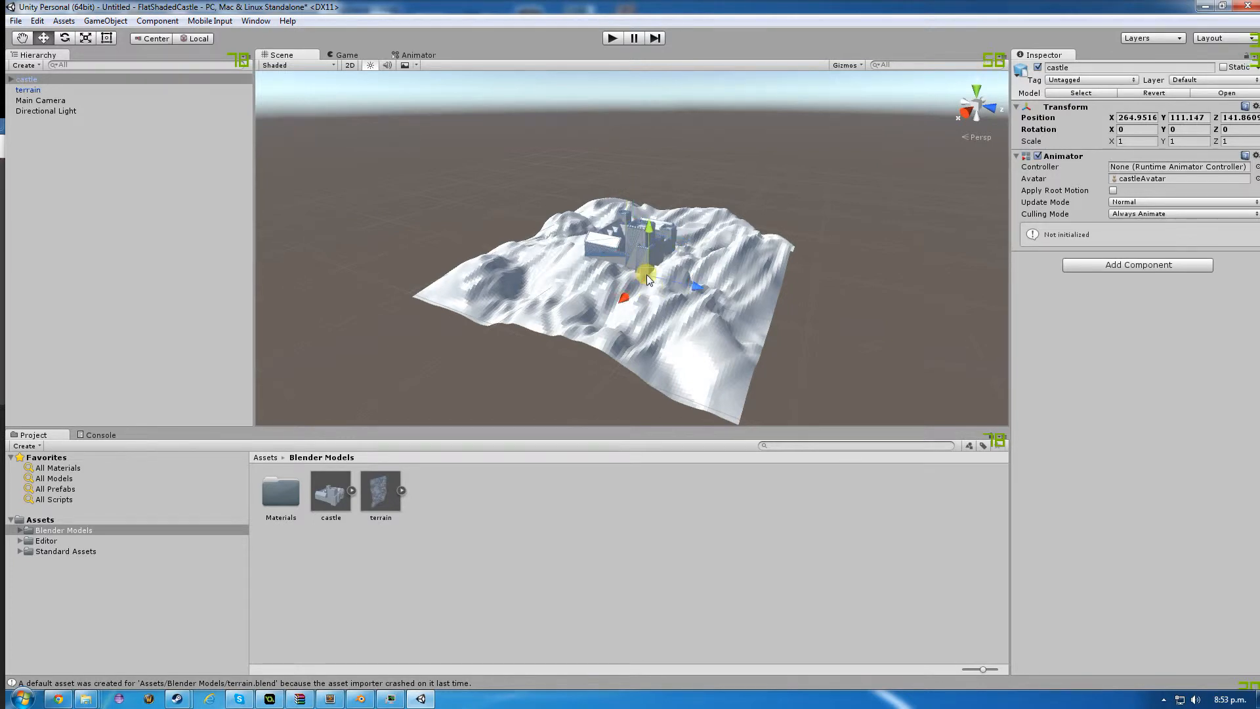
drag(647, 274, 506, 284)
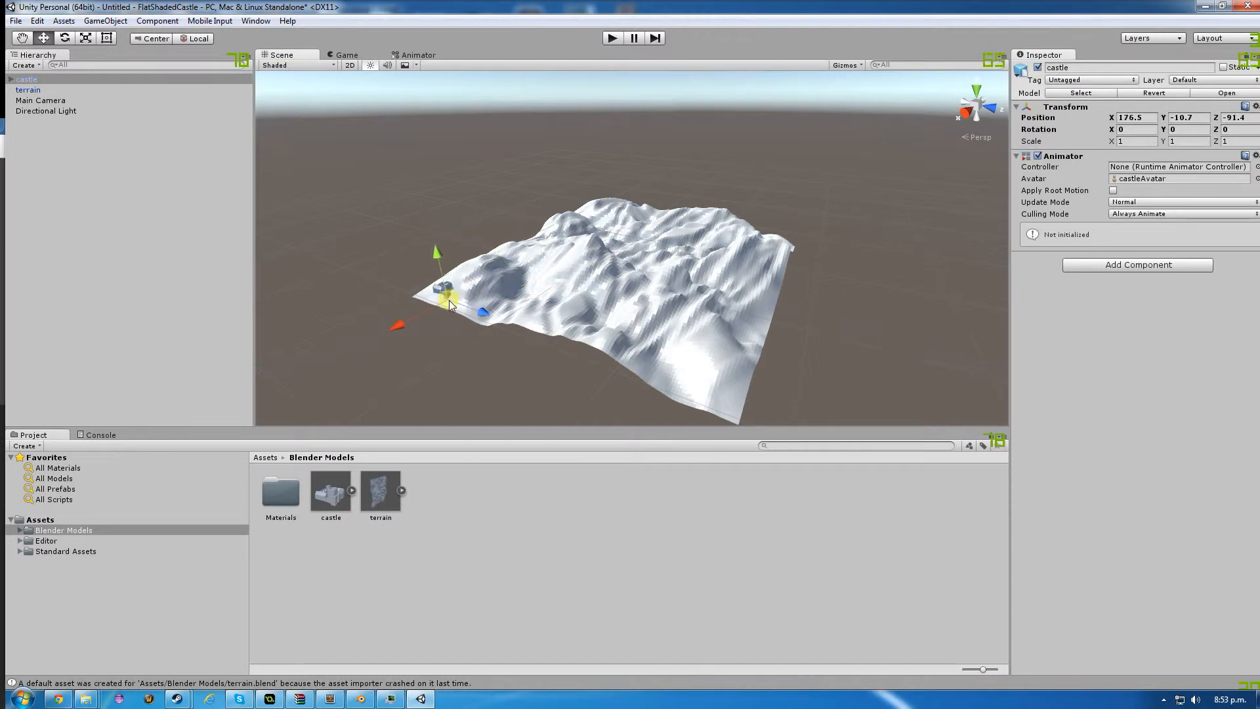
drag(434, 298, 685, 238)
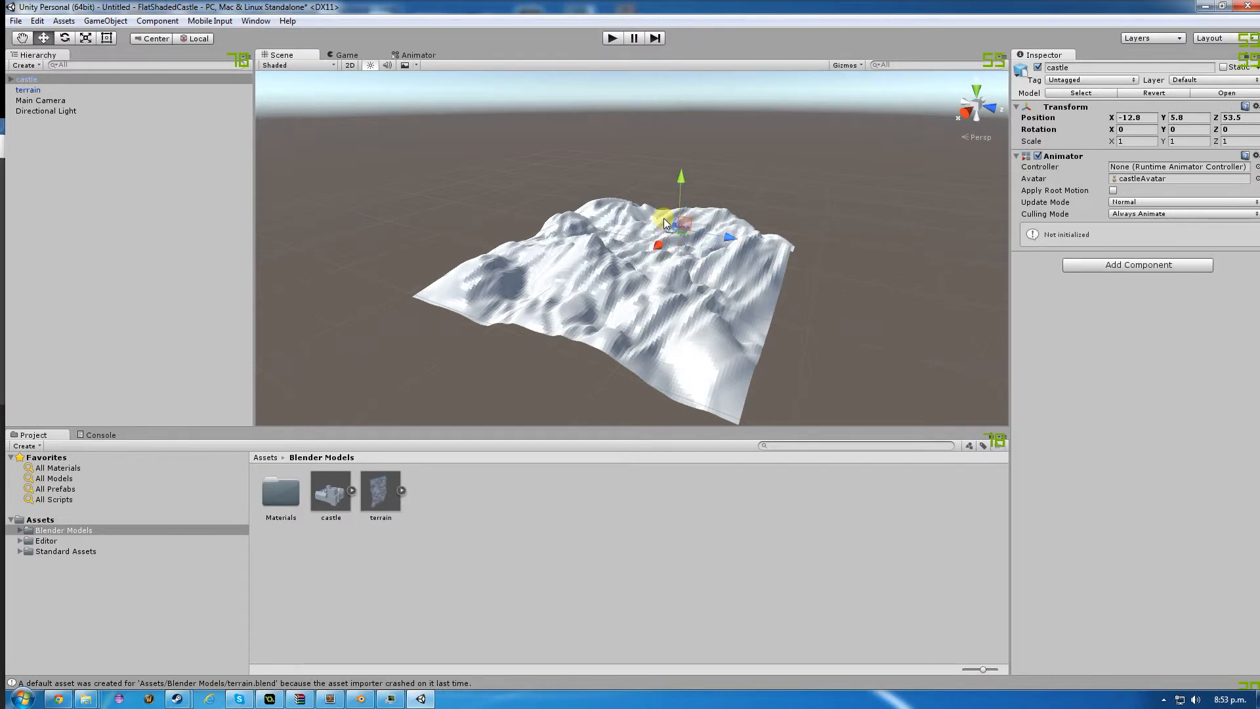
Seat the castle on the terrain's hillside by moving it to about X -18.8, Y 9.07, Z 50.75.
right_drag(664, 223, 521, 203)
drag(695, 176, 702, 126)
drag(637, 161, 706, 170)
drag(771, 116, 773, 135)
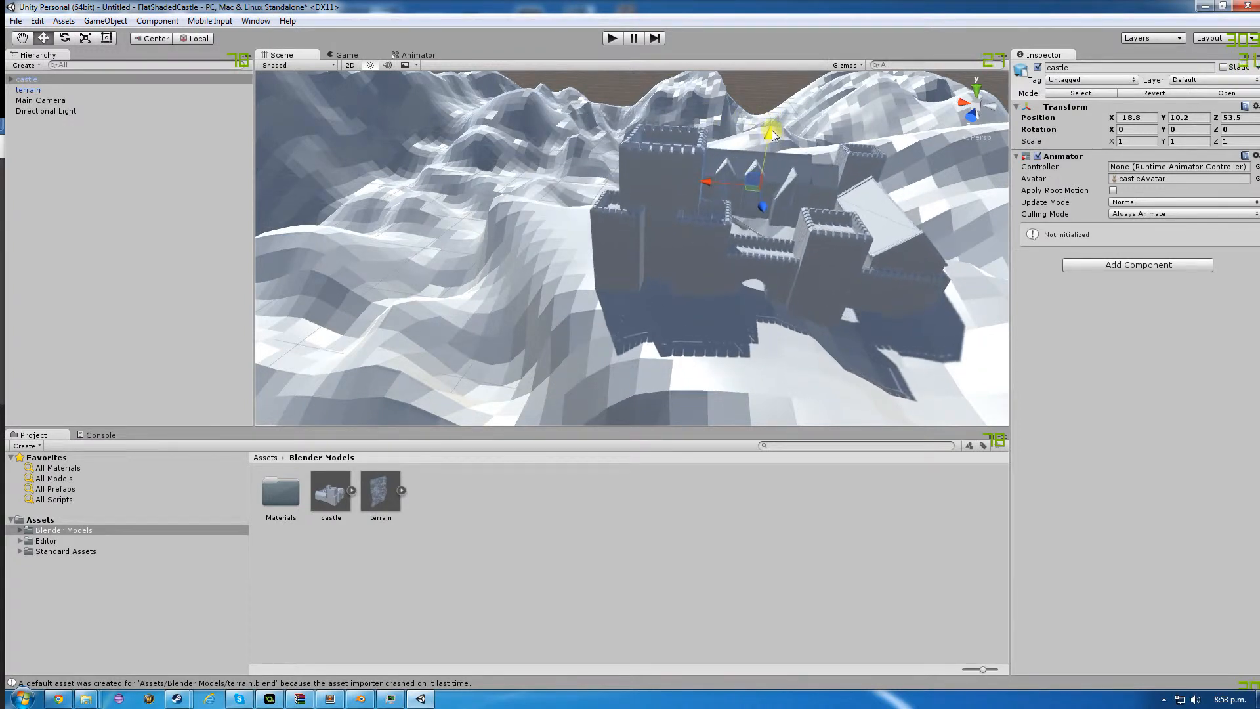
right_drag(773, 135, 717, 155)
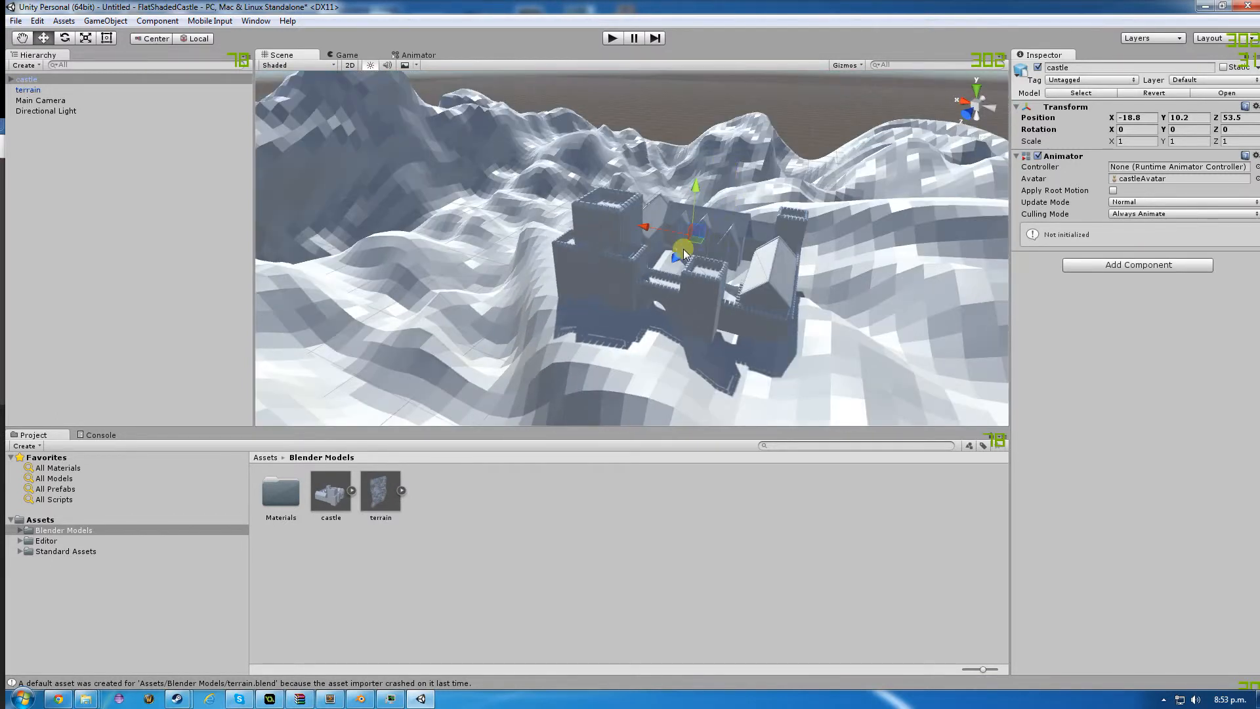
drag(683, 249, 673, 287)
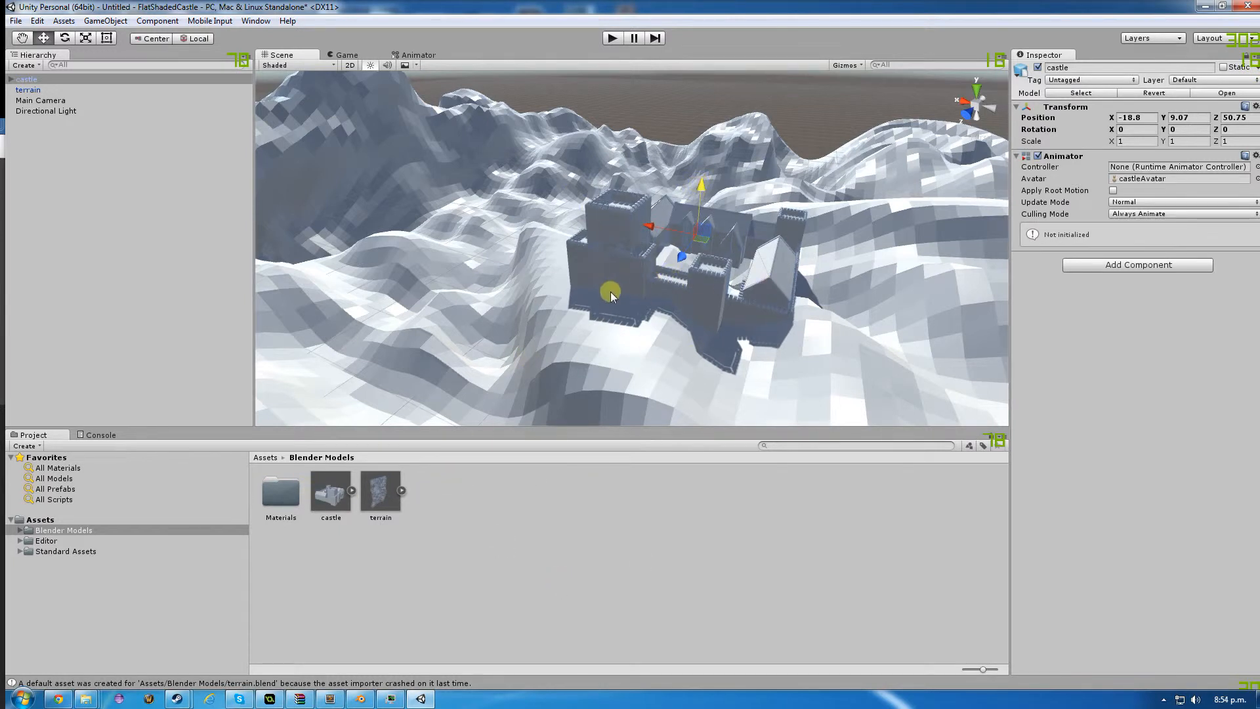
Examine the castle and terrain objects and the imported materials in the Blender Models Materials folder for missing textures.
click(420, 315)
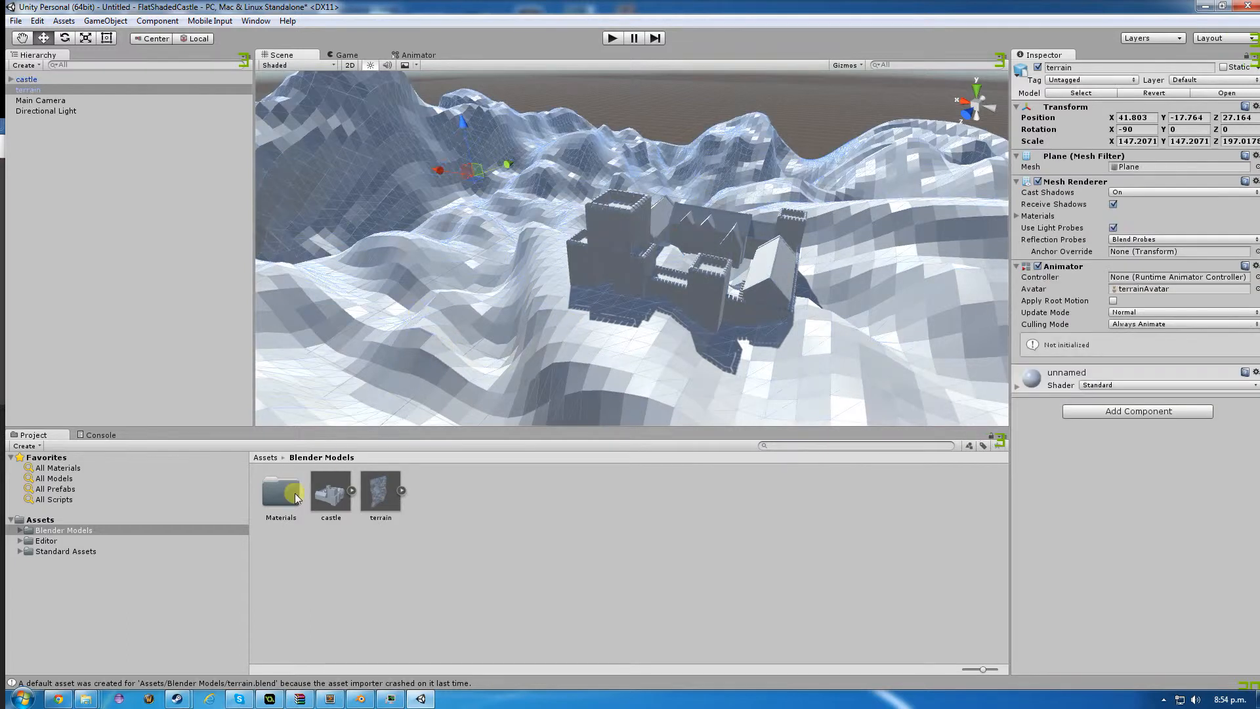
double_click(291, 492)
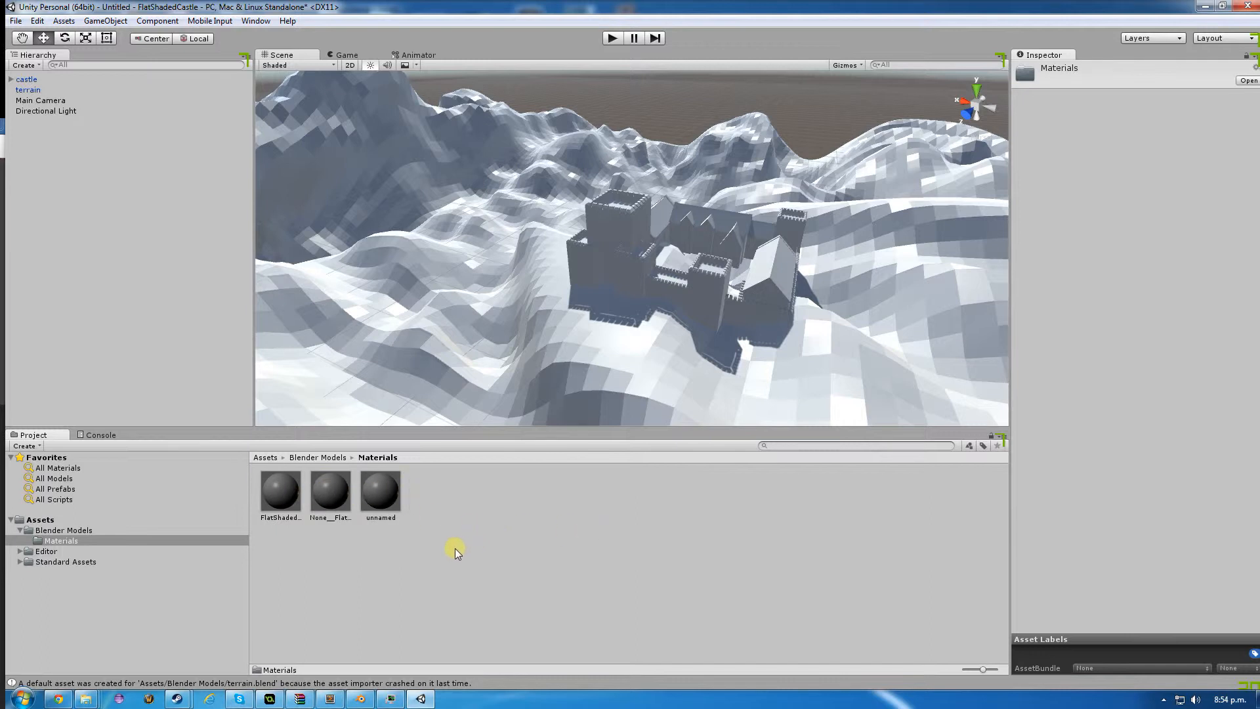
click(615, 232)
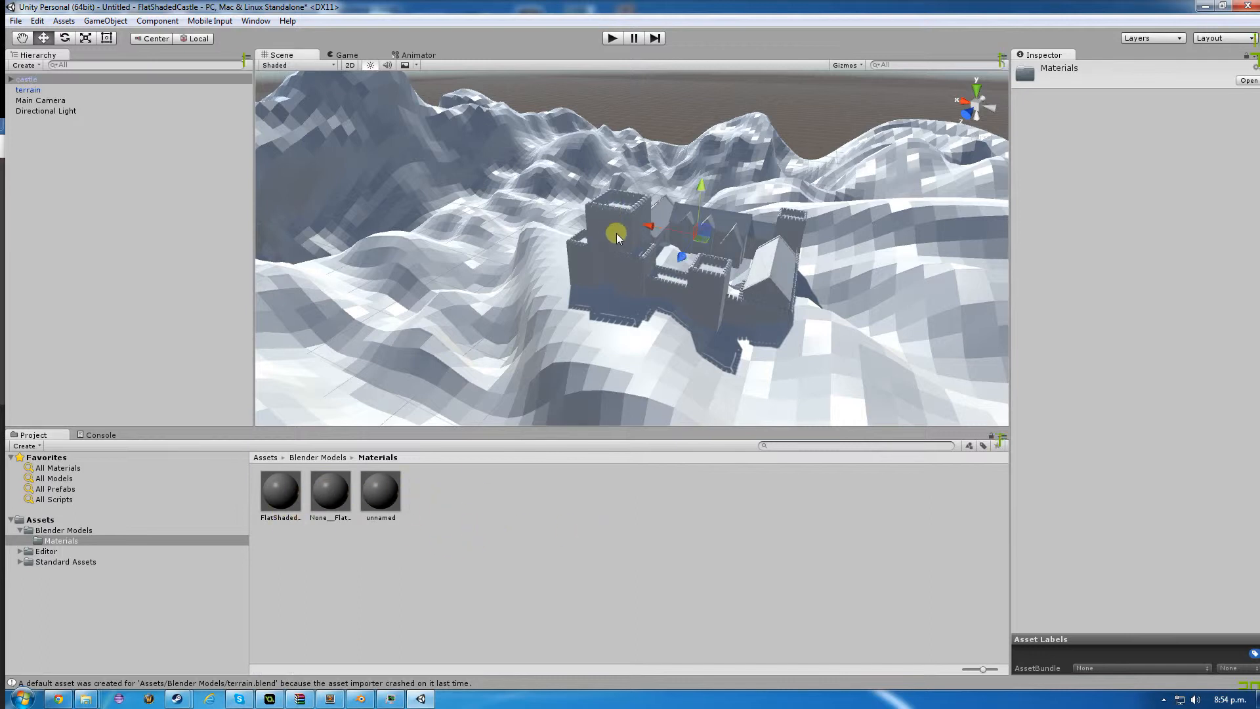
click(411, 274)
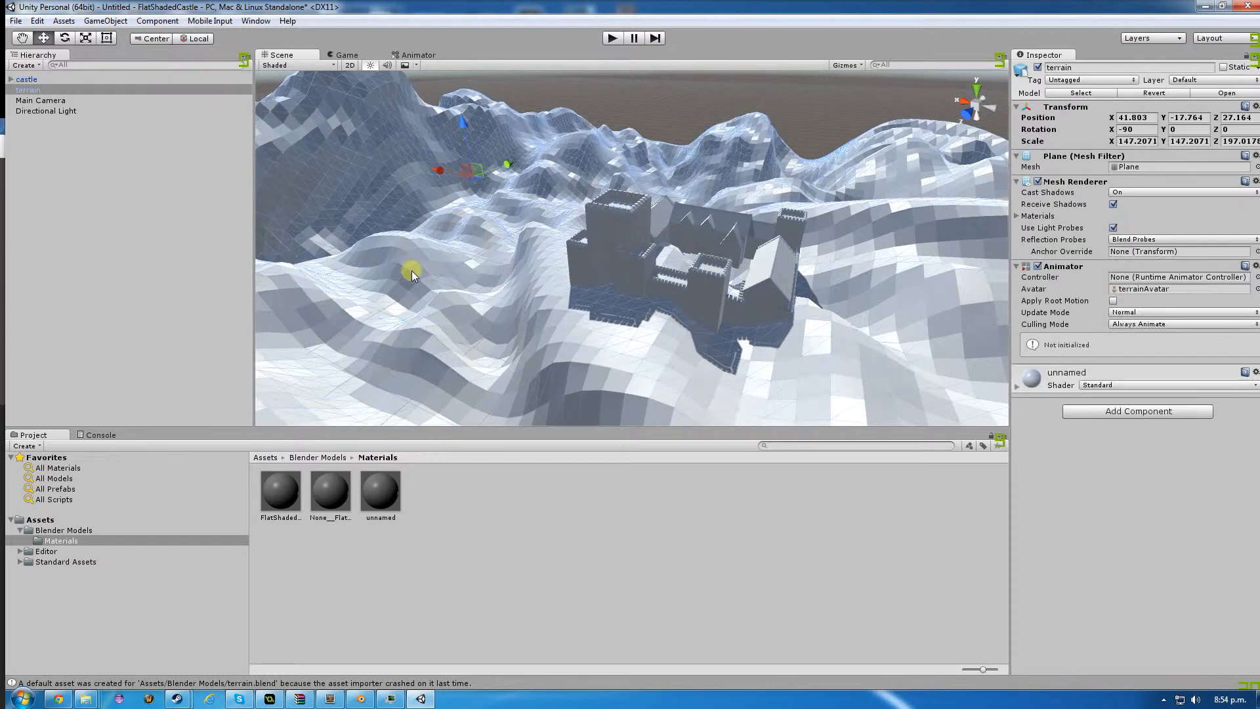
click(636, 233)
click(294, 487)
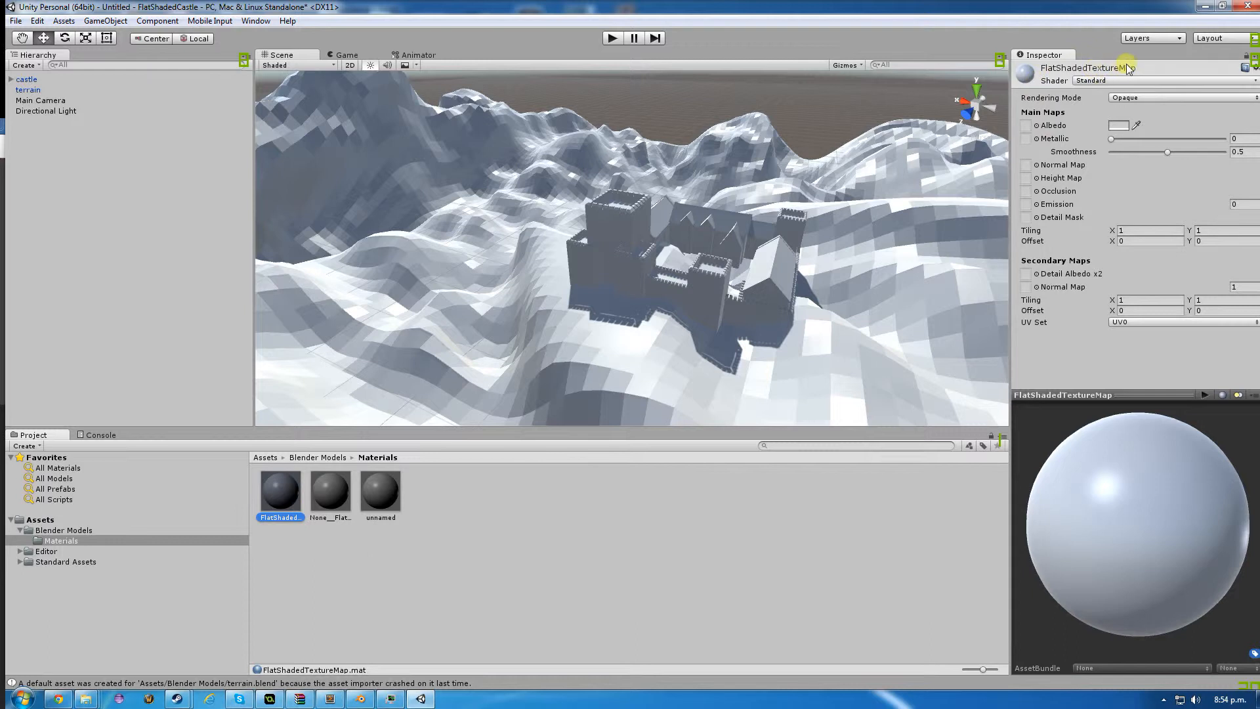
click(320, 496)
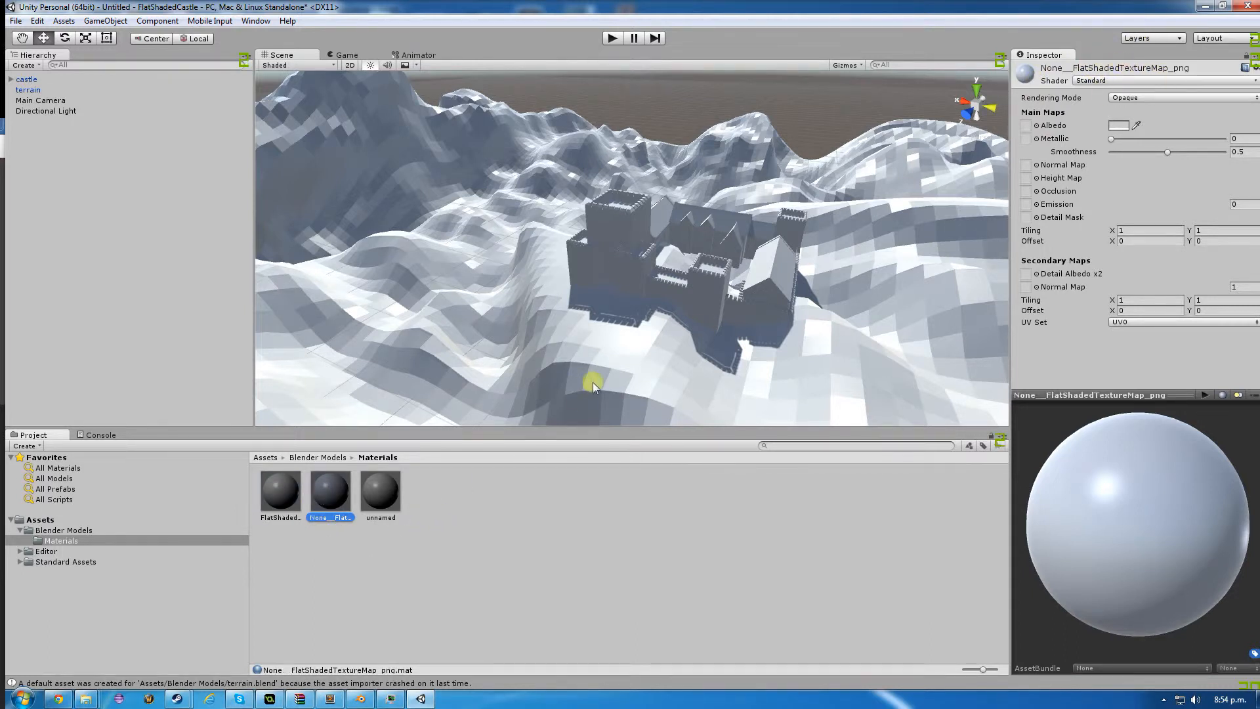
click(402, 506)
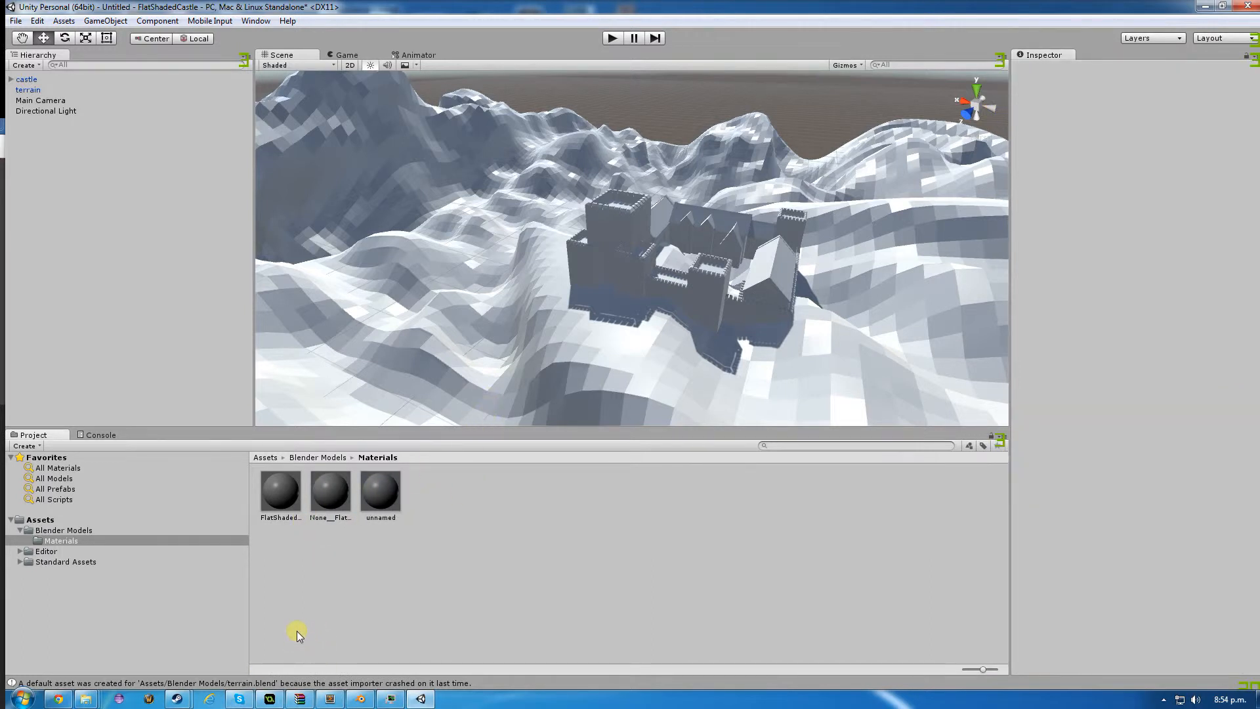
Import FlatShadedTextureMap.png from the KidsGame project's BlenderModels Materials folder into this project's Materials folder, and select the FlatShadedTextureMap material.
click(86, 698)
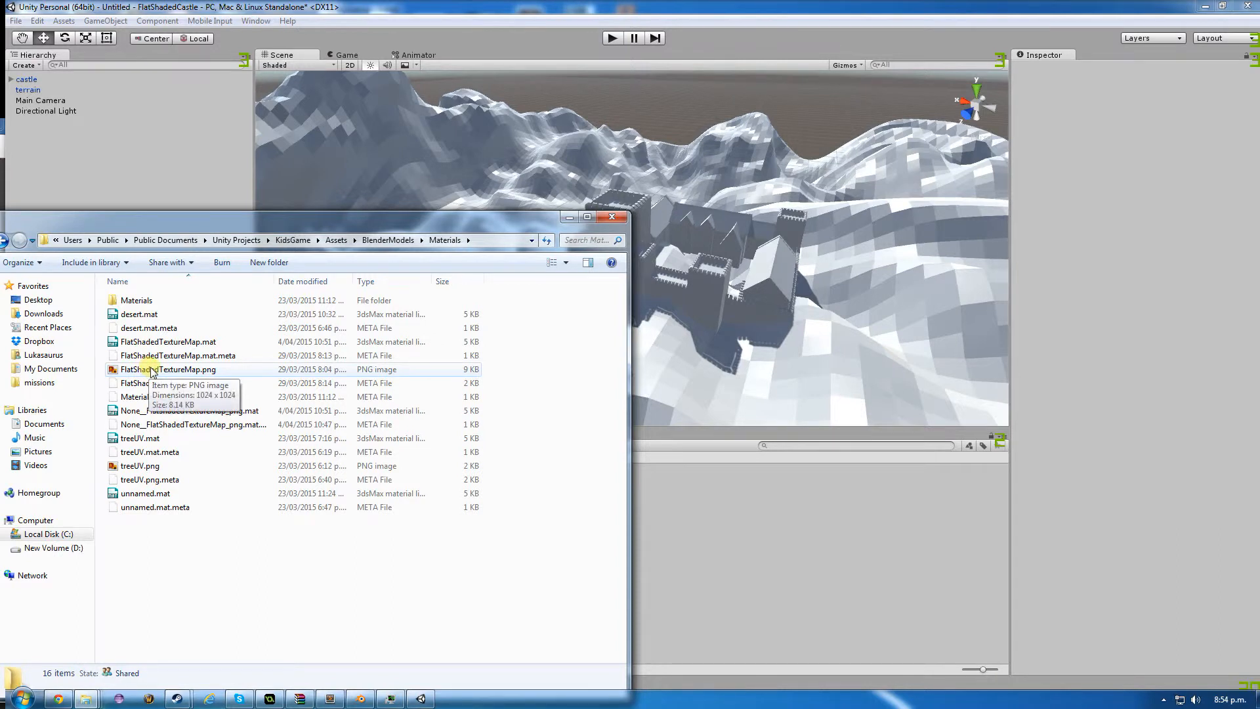
drag(152, 371, 697, 535)
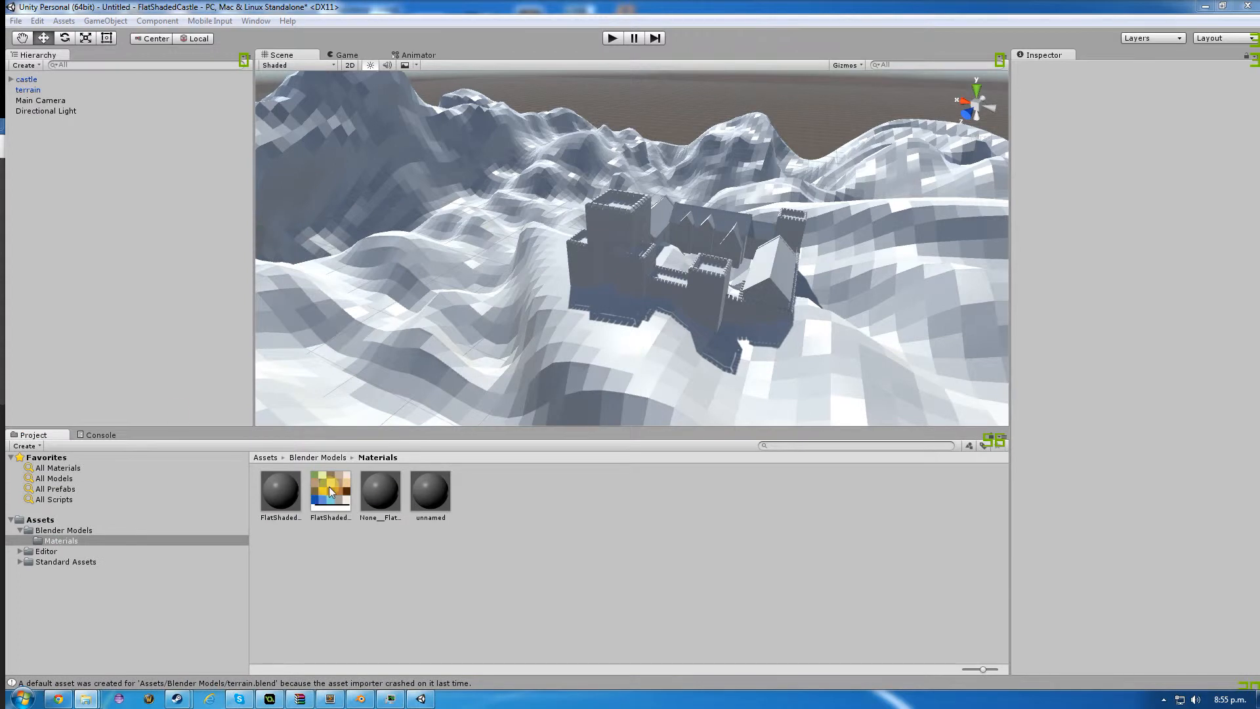
click(282, 494)
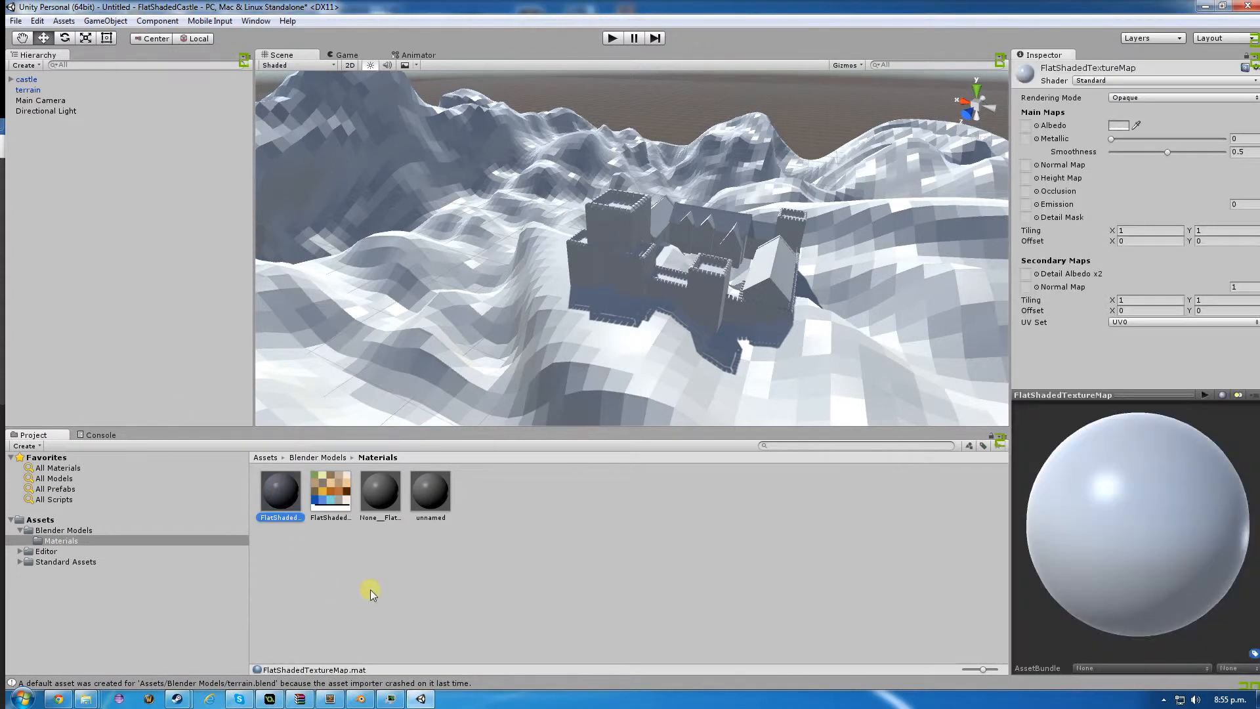
Assign the FlatShadedTextureMap image as the albedo map of all three materials in the Materials folder.
drag(331, 492, 1027, 126)
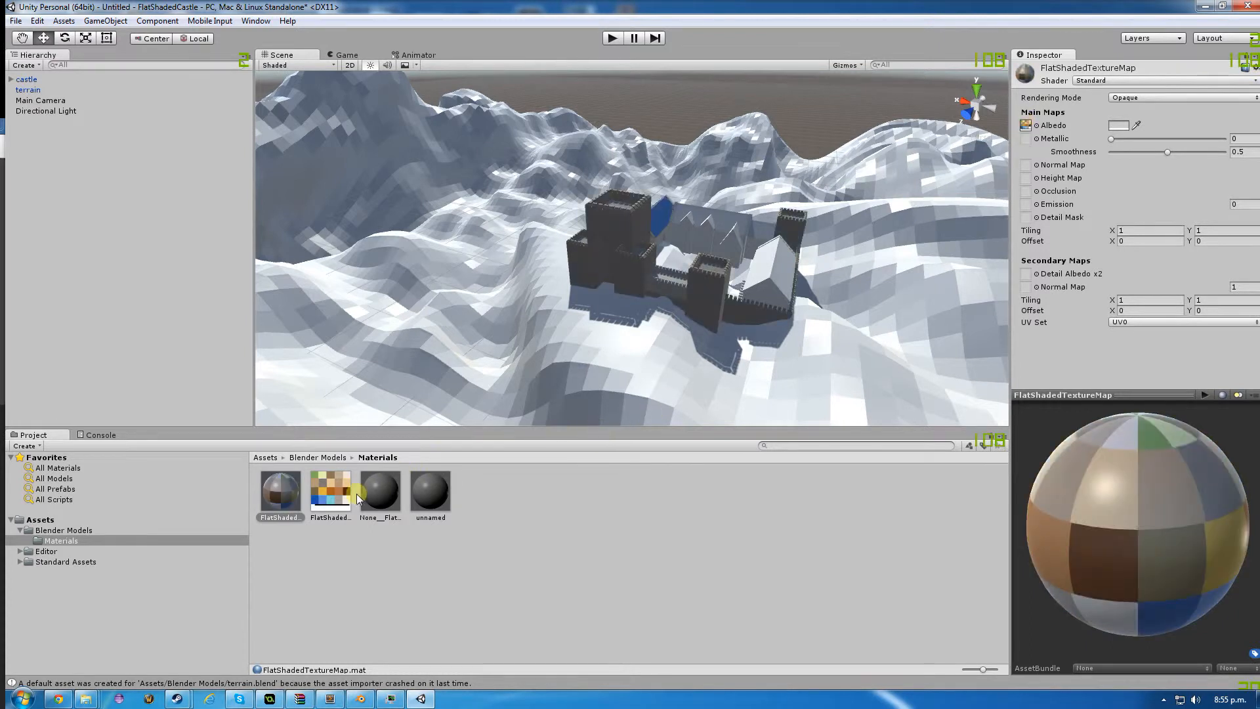
click(379, 491)
drag(330, 491, 1026, 126)
click(432, 496)
drag(331, 491, 1029, 129)
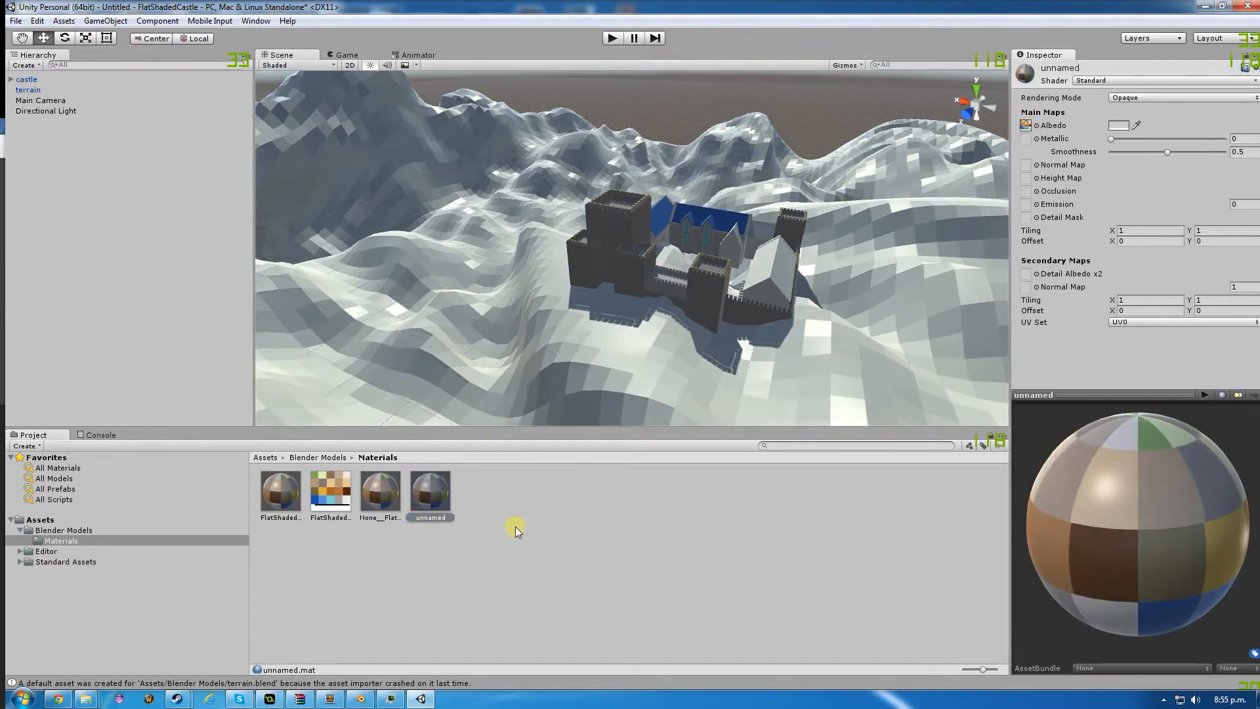
Check which material the terrain uses and remove the albedo texture from its unnamed material.
click(381, 316)
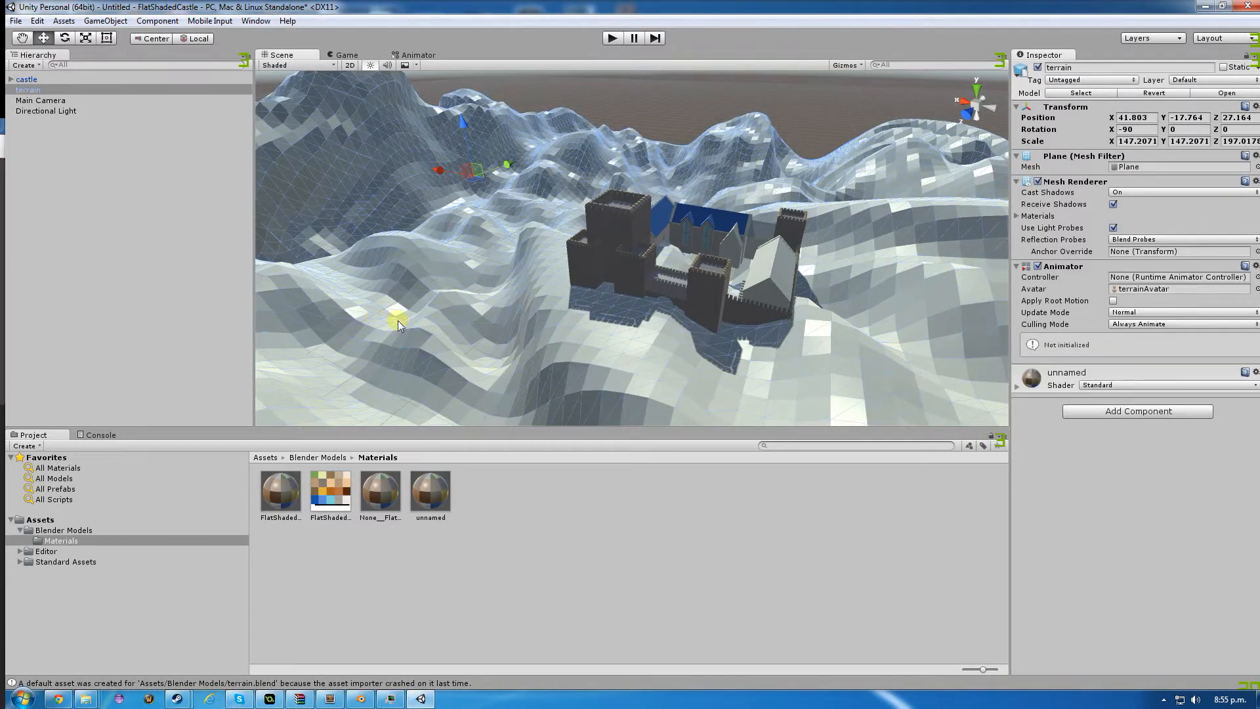
scroll(410, 331, down, 5)
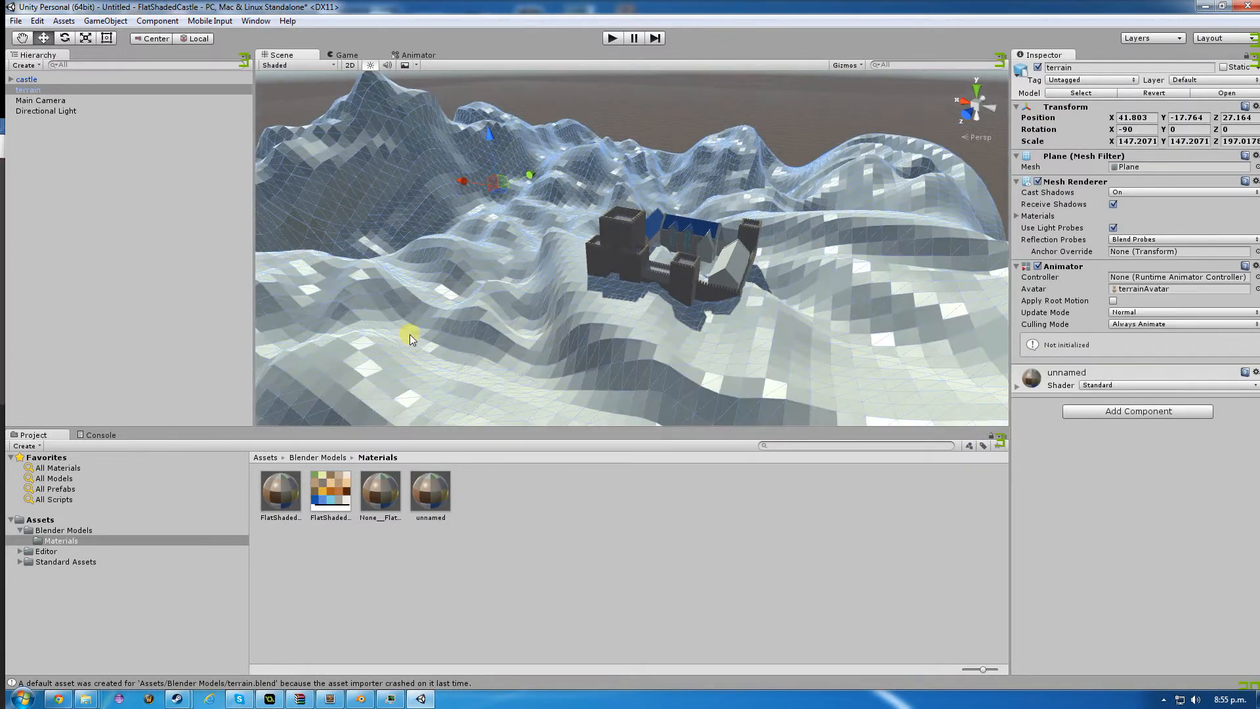
scroll(431, 325, up, 5)
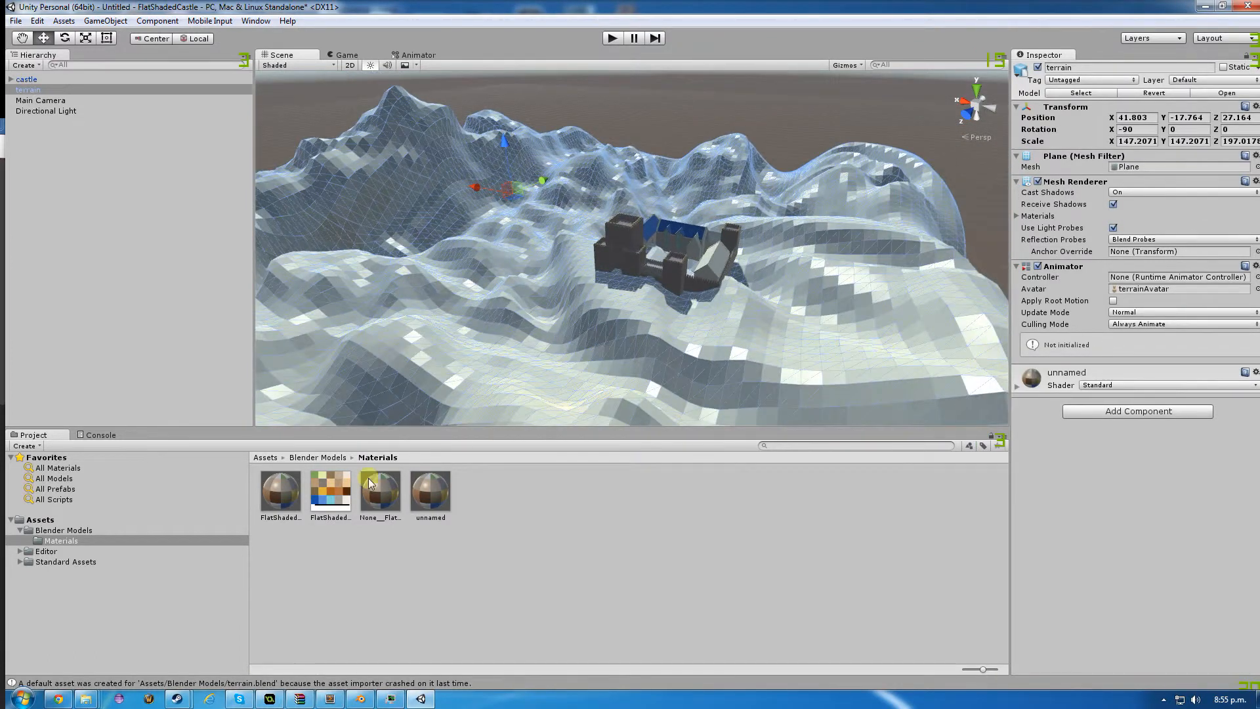
click(430, 491)
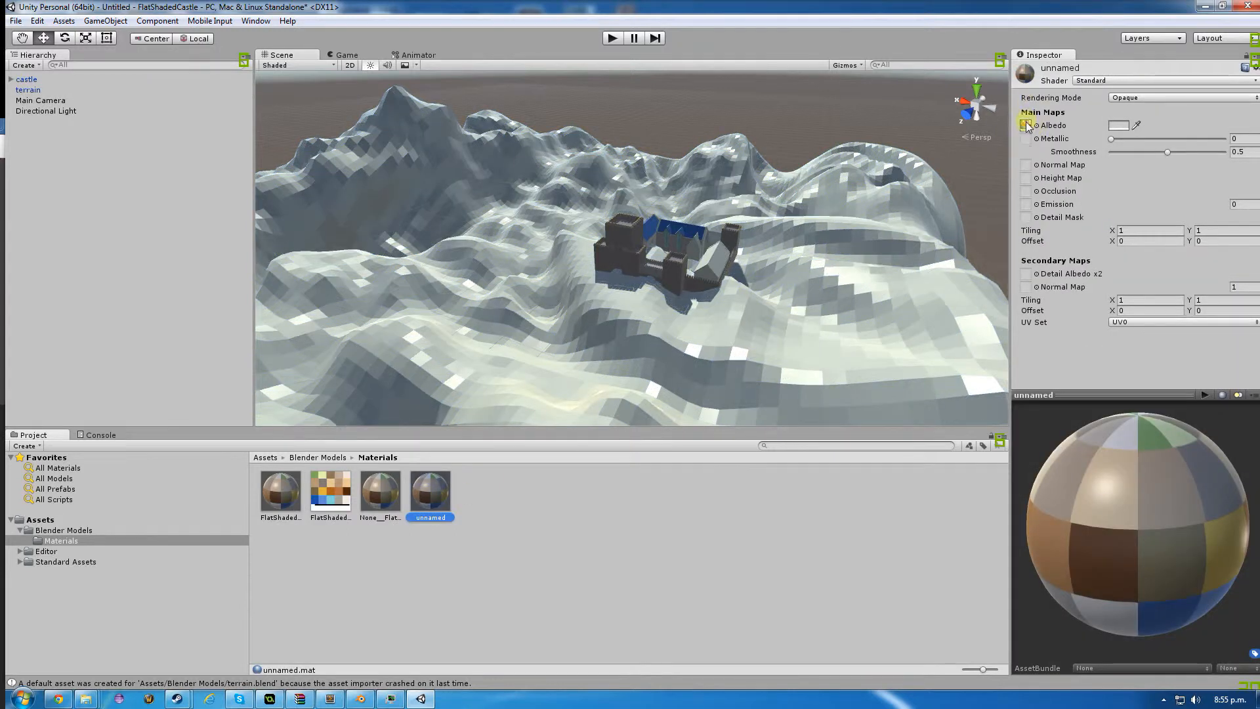
click(1025, 126)
key(Delete)
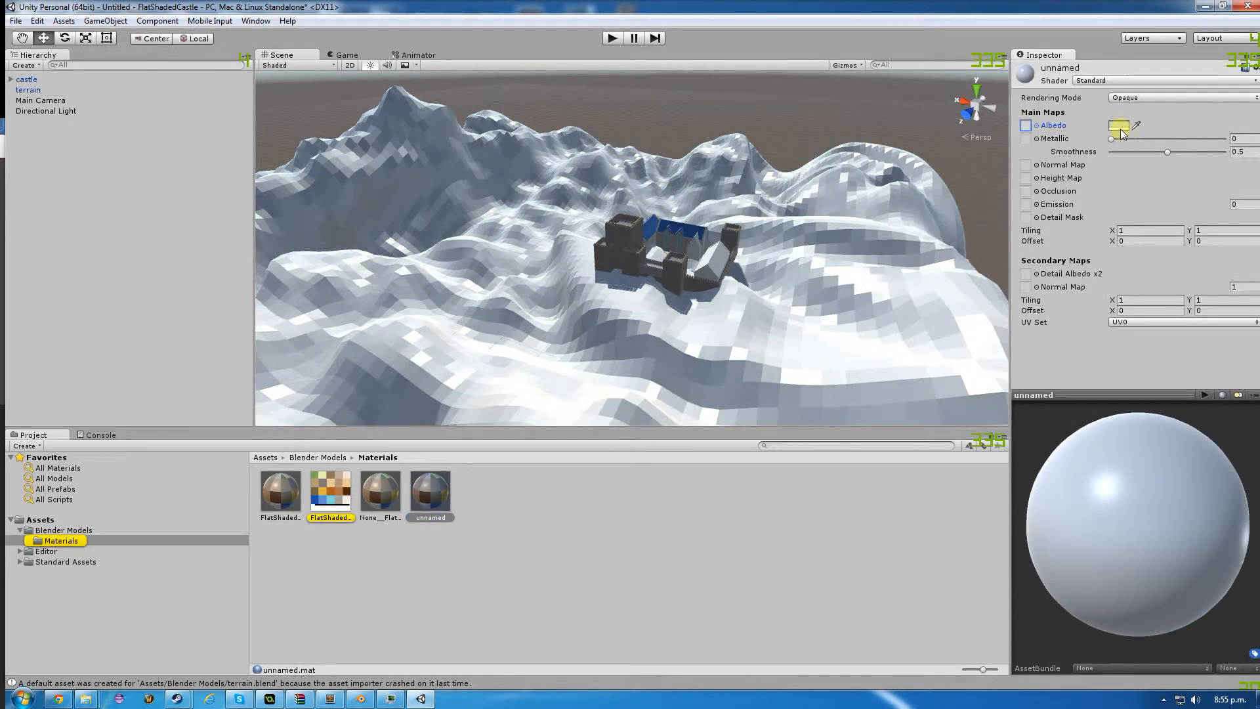
Set the unnamed terrain material's albedo color to light green, RGB 193, 234, 146.
click(1119, 124)
click(124, 121)
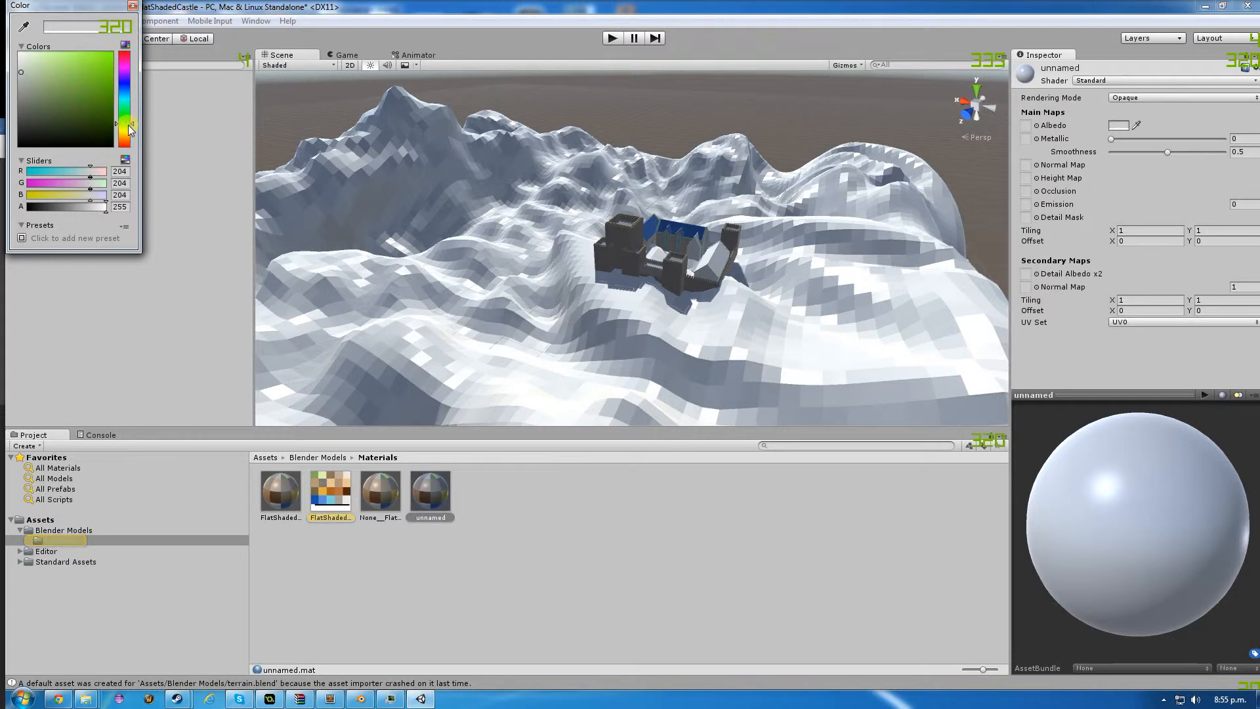
mouse_move(92, 98)
mouse_down()
mouse_move(40, 76)
mouse_move(56, 61)
mouse_up()
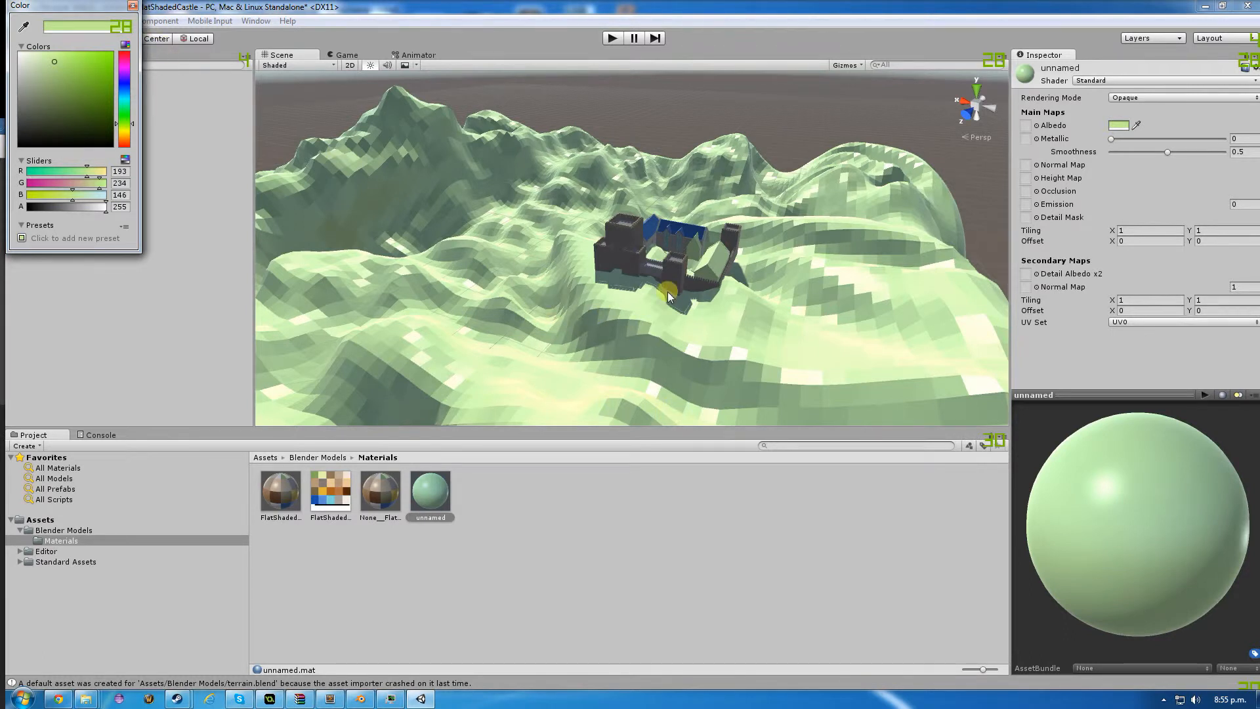
scroll(649, 286, up, 5)
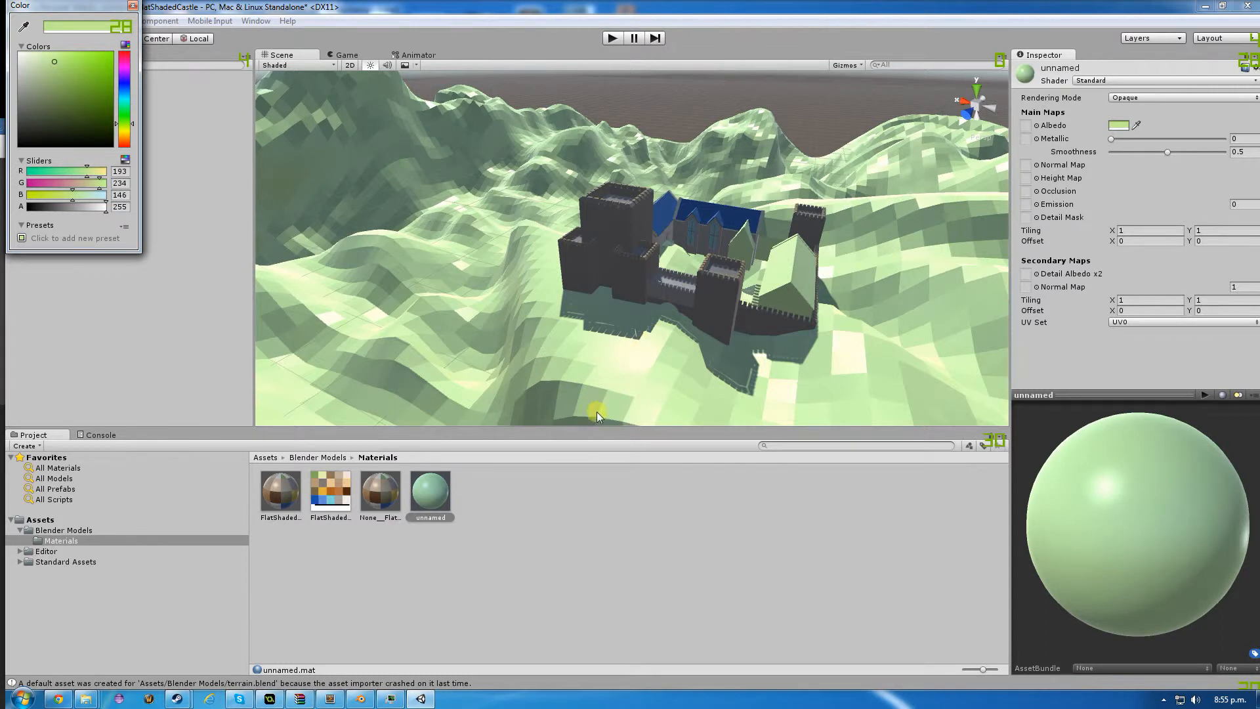
scroll(646, 359, down, 5)
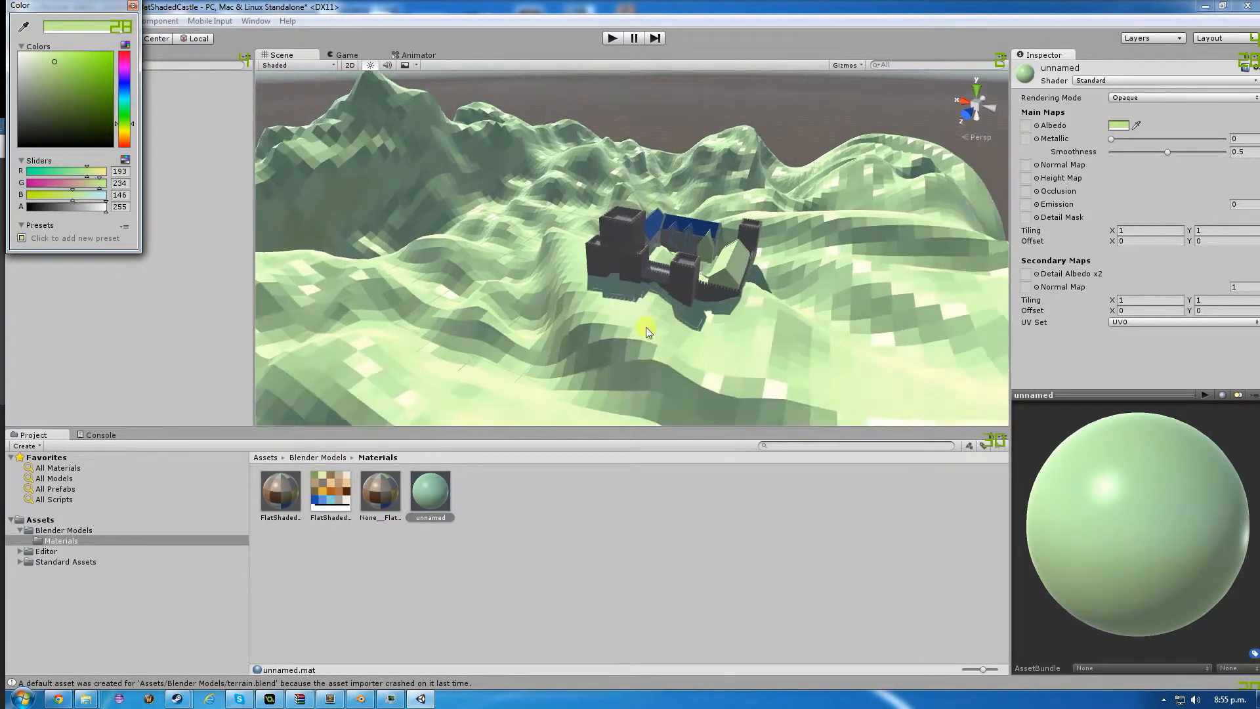
scroll(646, 328, up, 3)
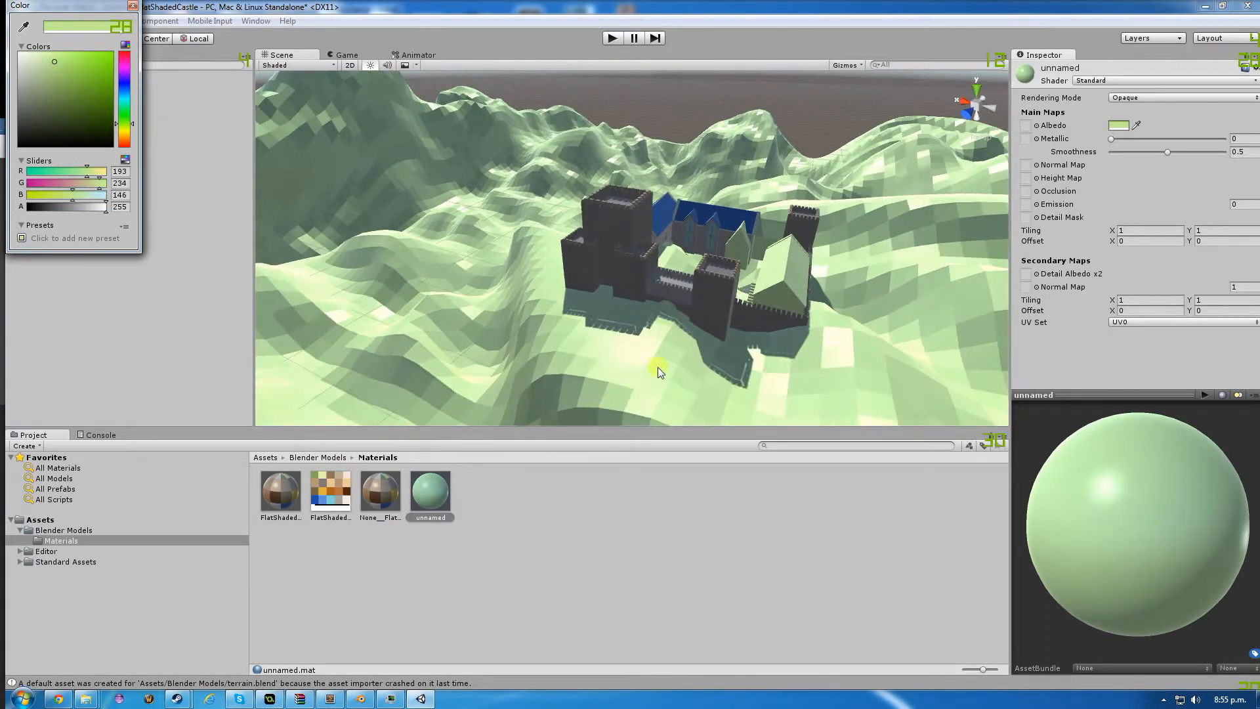
click(133, 6)
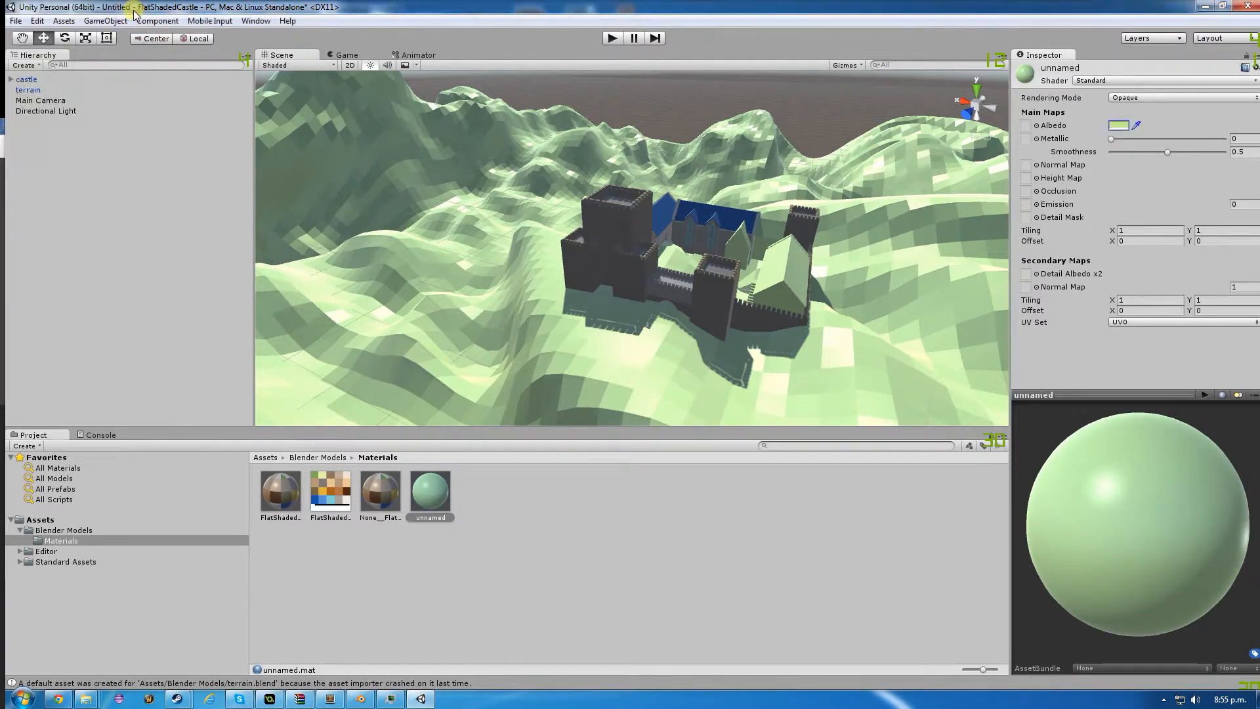
Preview the castle scene through the game camera and return to the Scene view.
alt+drag(606, 278, 615, 345)
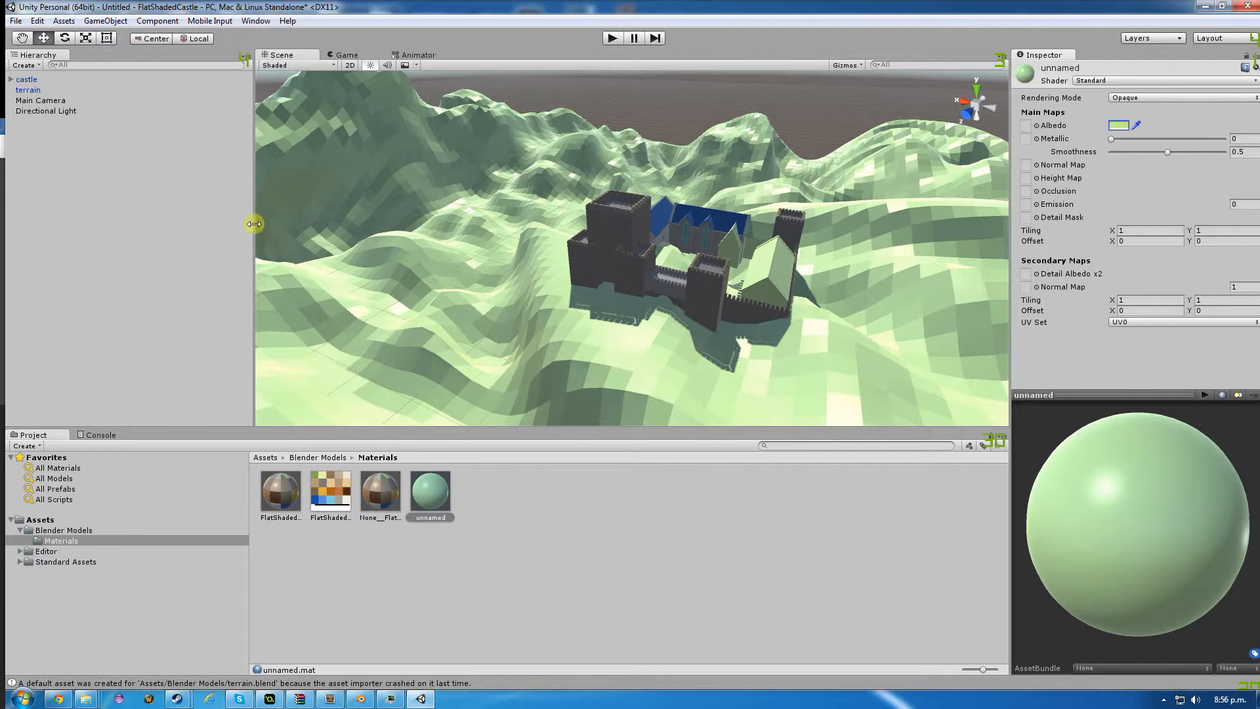
alt+drag(439, 246, 452, 251)
click(341, 56)
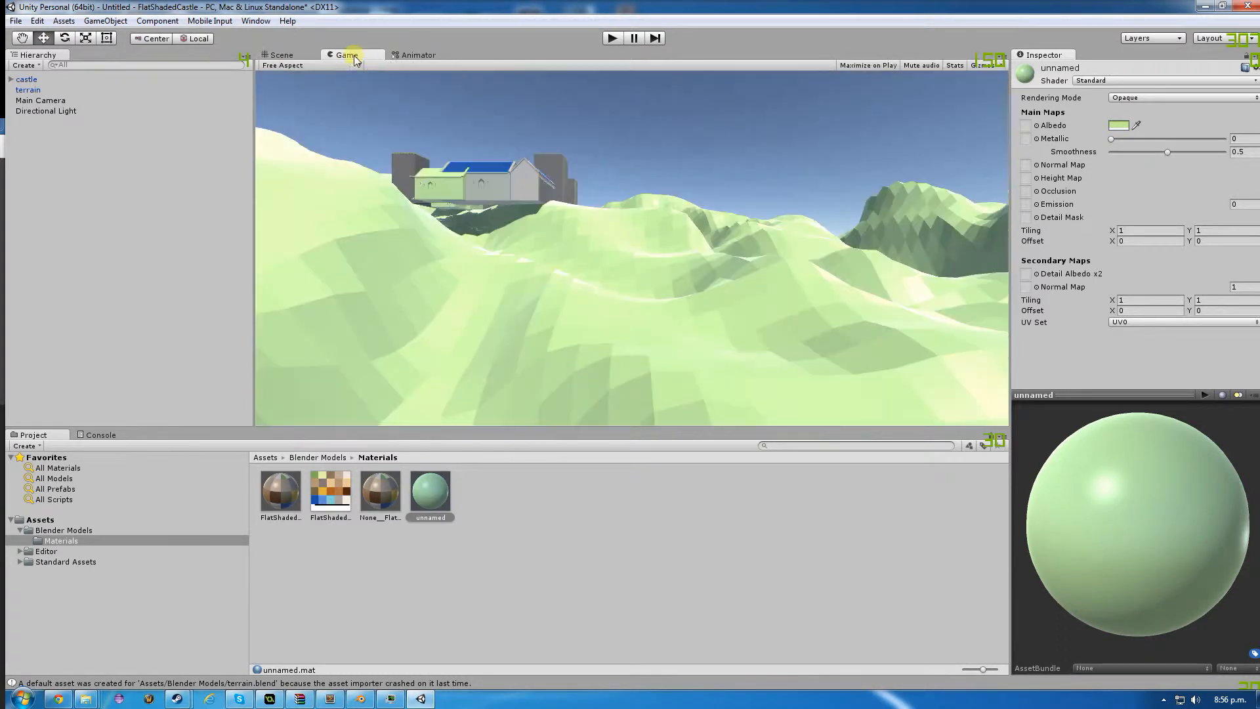
click(281, 55)
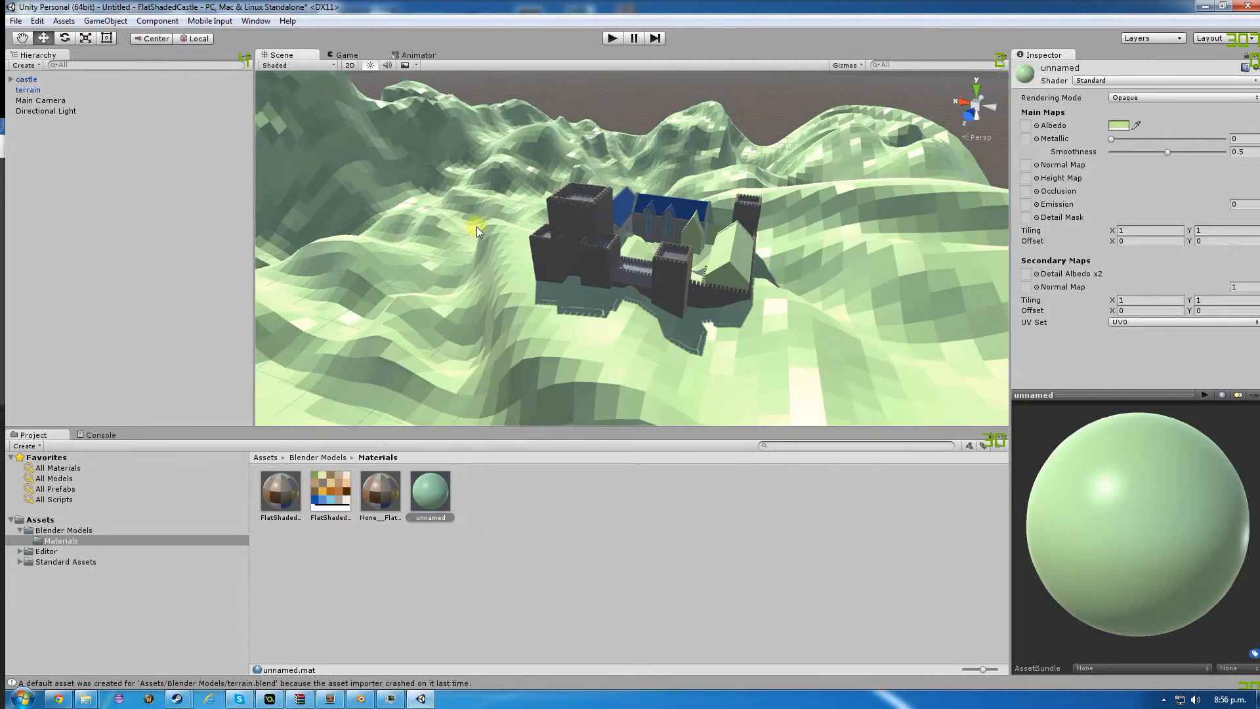
Frame the castle up close and align the Main Camera with this view, at about X -27.56, Y 28.18, Z 80.57.
mouse_move(430, 497)
mouse_down()
mouse_move(422, 511)
mouse_move(430, 499)
mouse_up()
drag(698, 225, 719, 219)
drag(719, 221, 712, 258)
drag(718, 214, 566, 376)
drag(389, 278, 738, 259)
mouse_move(377, 279)
alt+mouse_down()
mouse_move(403, 279)
mouse_move(366, 273)
mouse_move(455, 248)
mouse_move(389, 284)
alt+mouse_up()
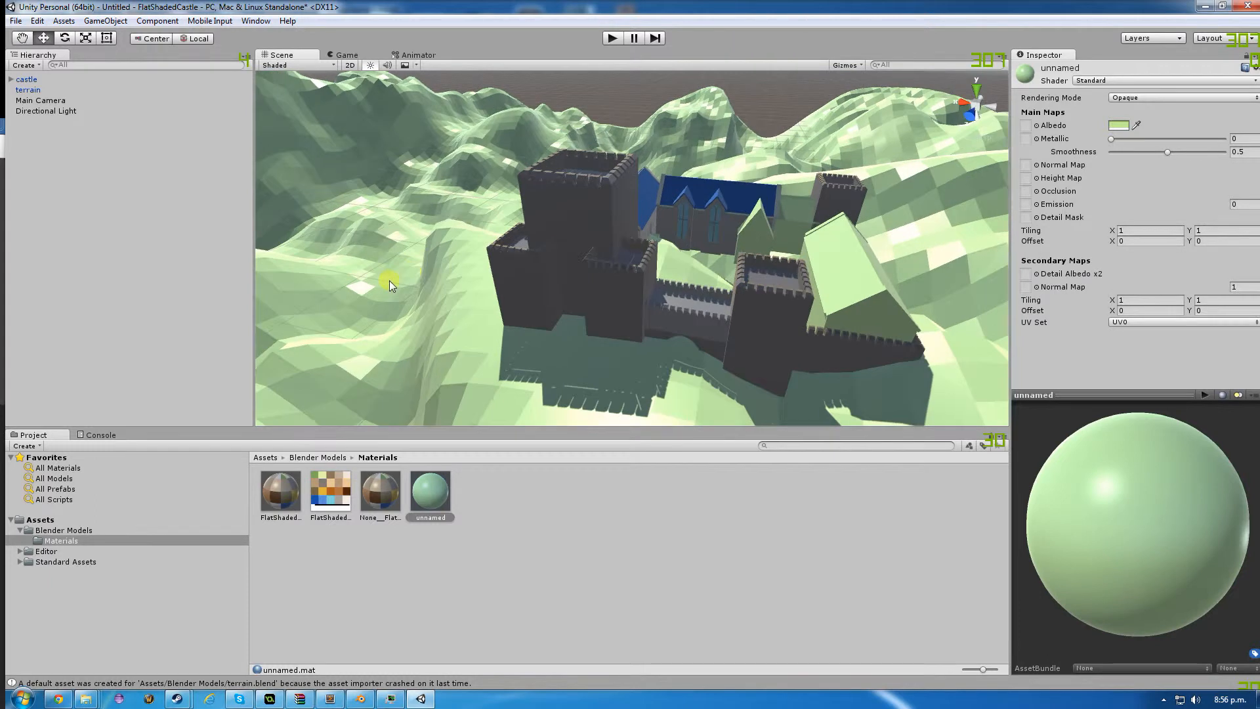
click(105, 21)
mouse_move(65, 21)
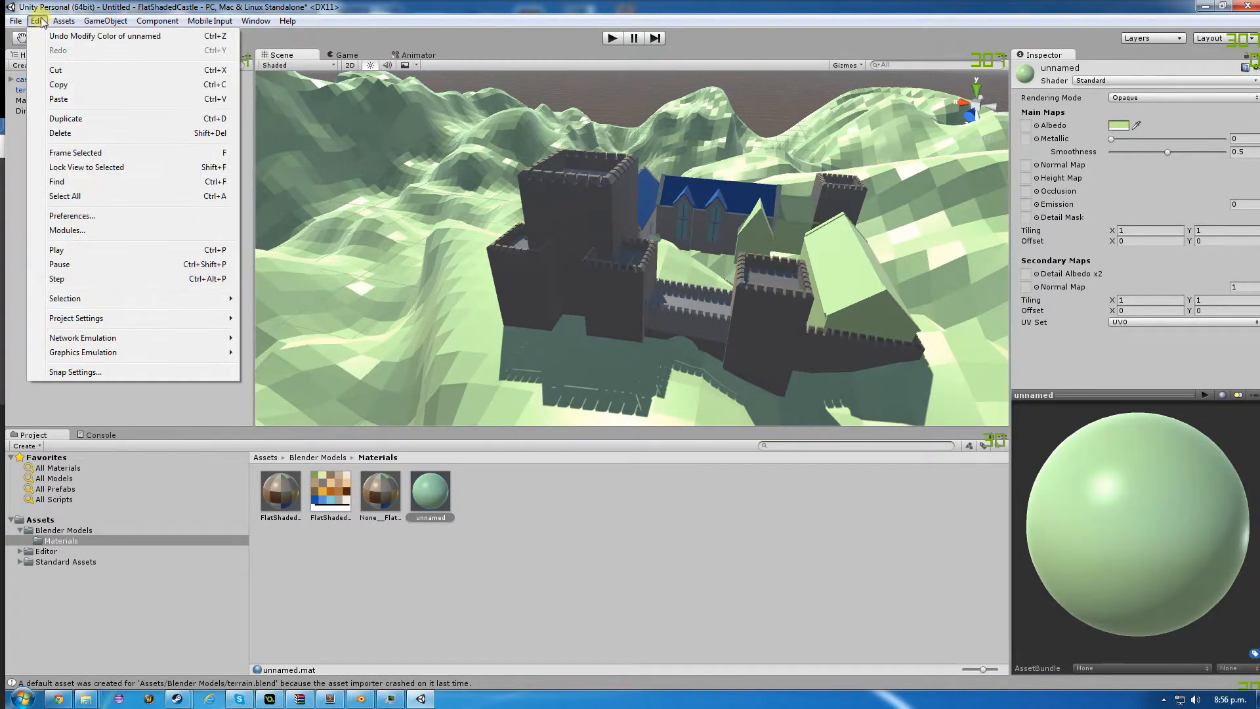
click(109, 21)
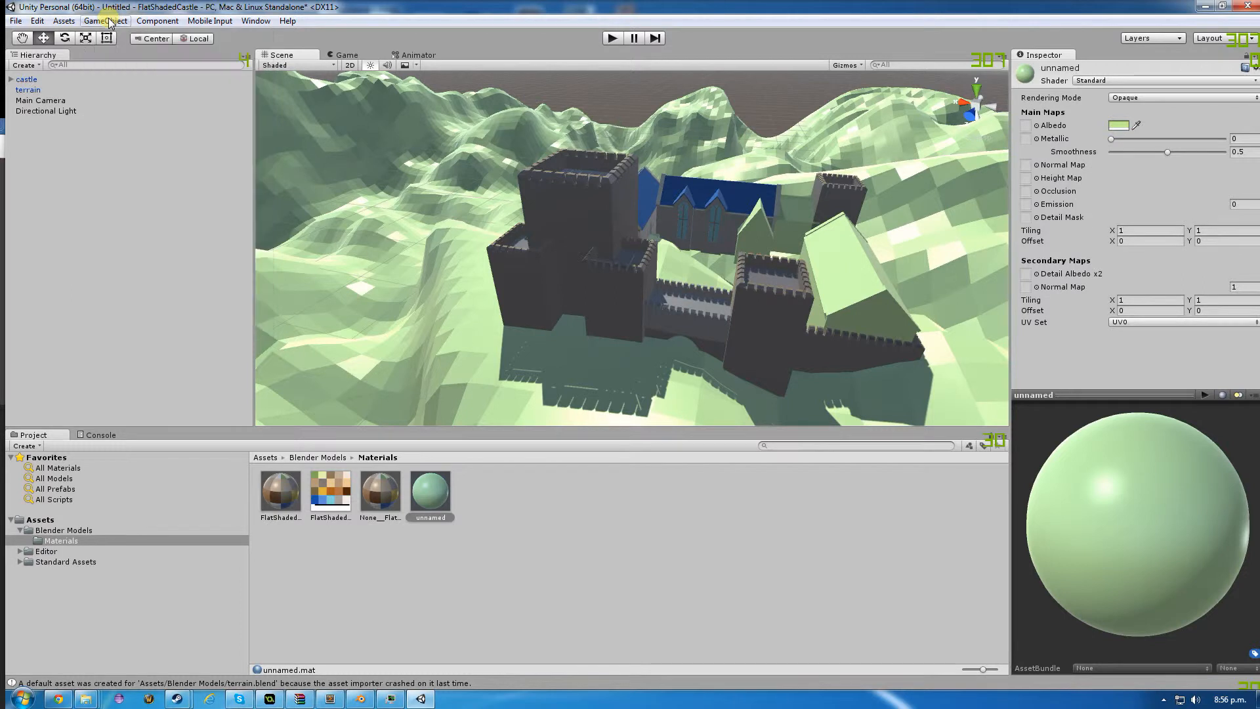
click(50, 99)
click(103, 22)
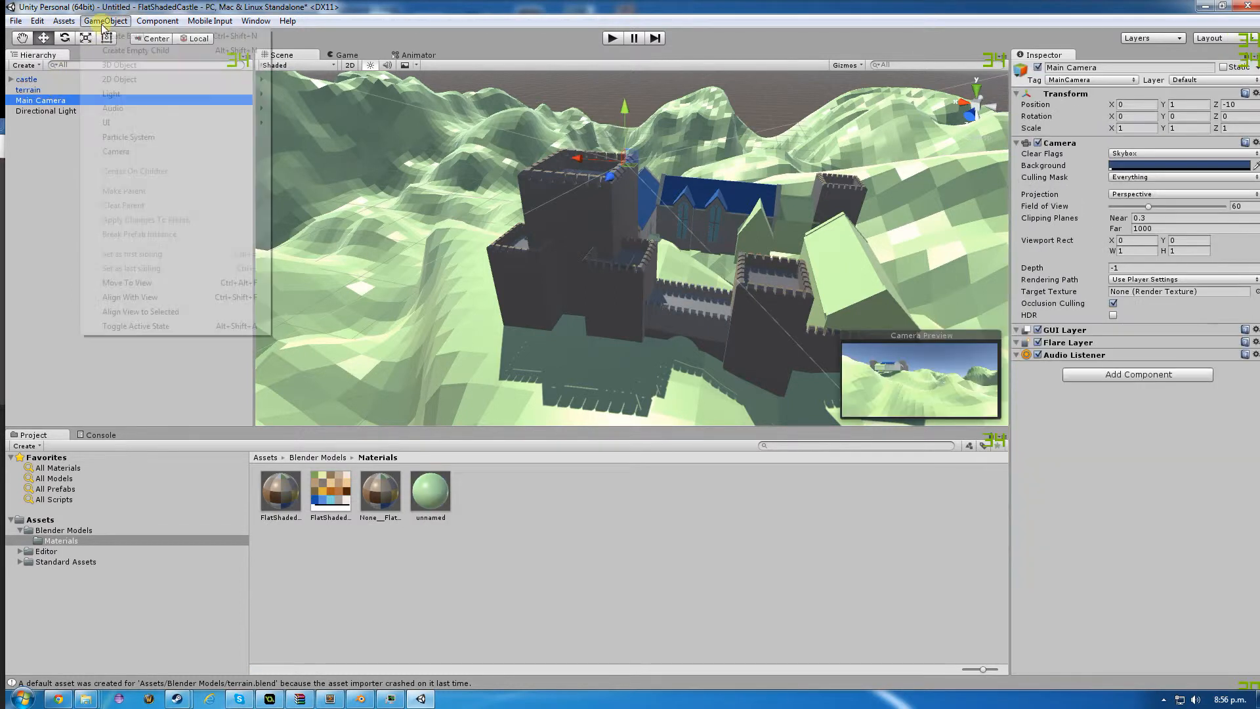
click(143, 300)
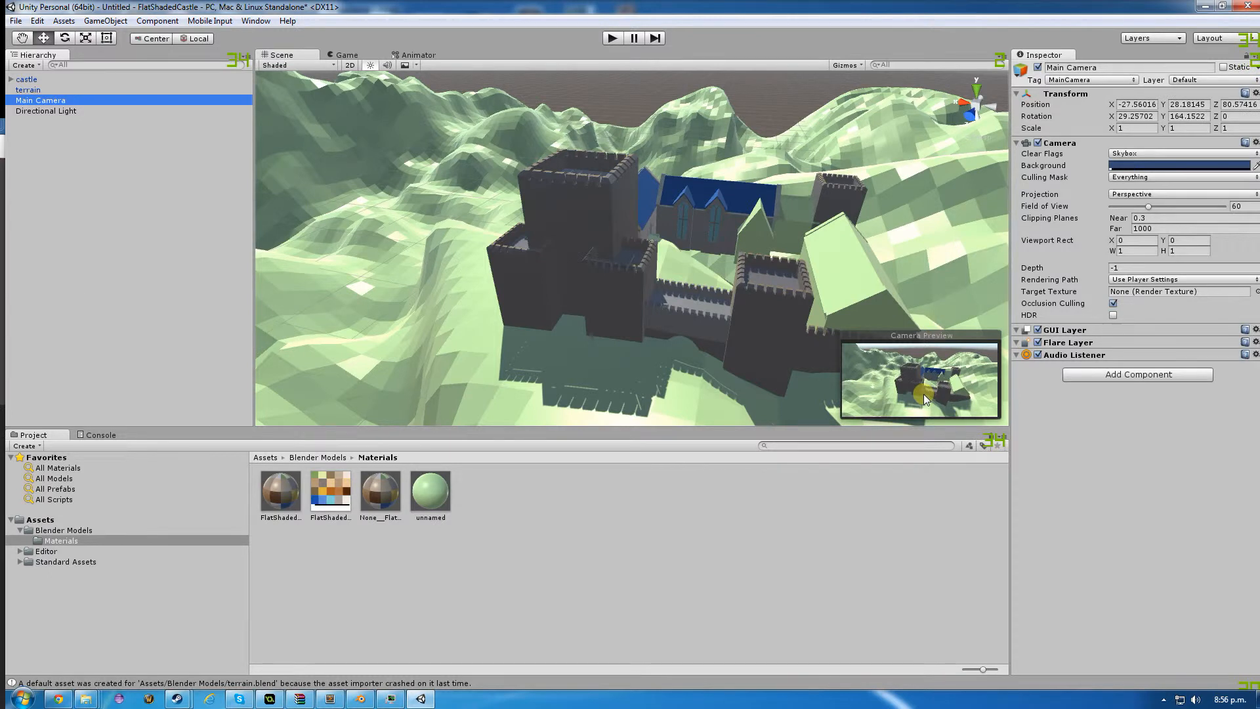
Add the Depth of Field (Lens Blur, Scatter) image effect to the Main Camera.
click(1106, 375)
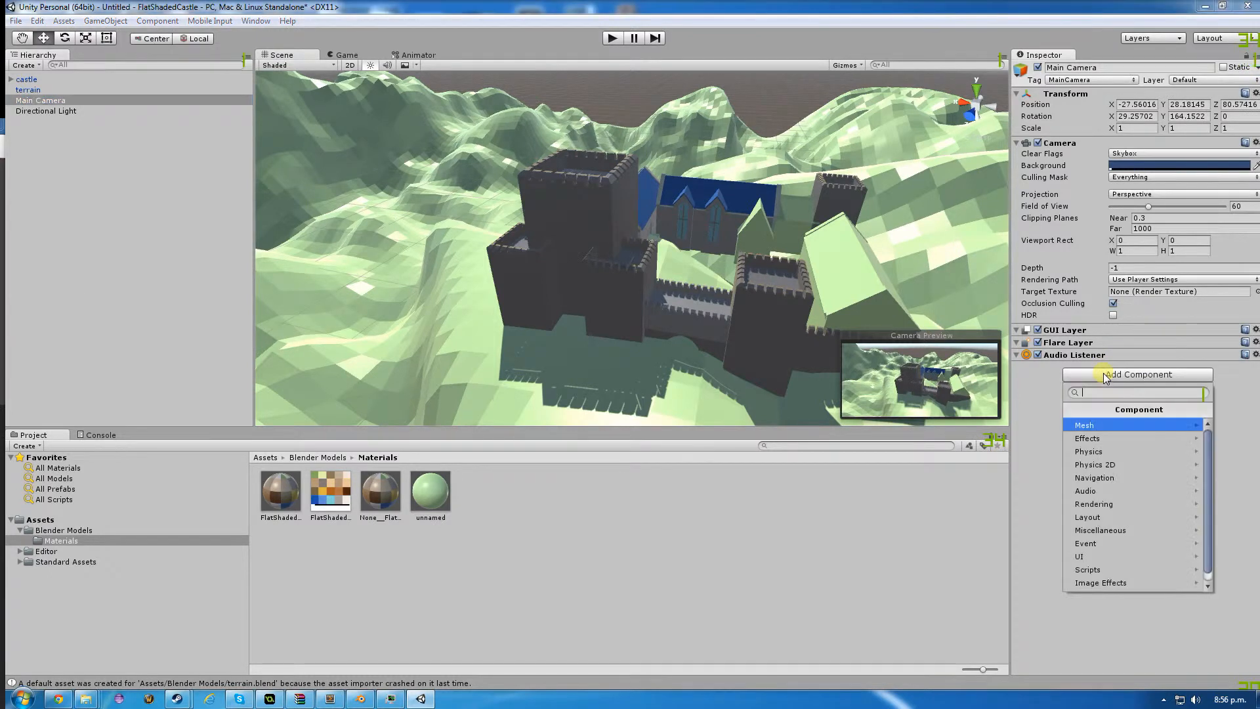
click(1109, 582)
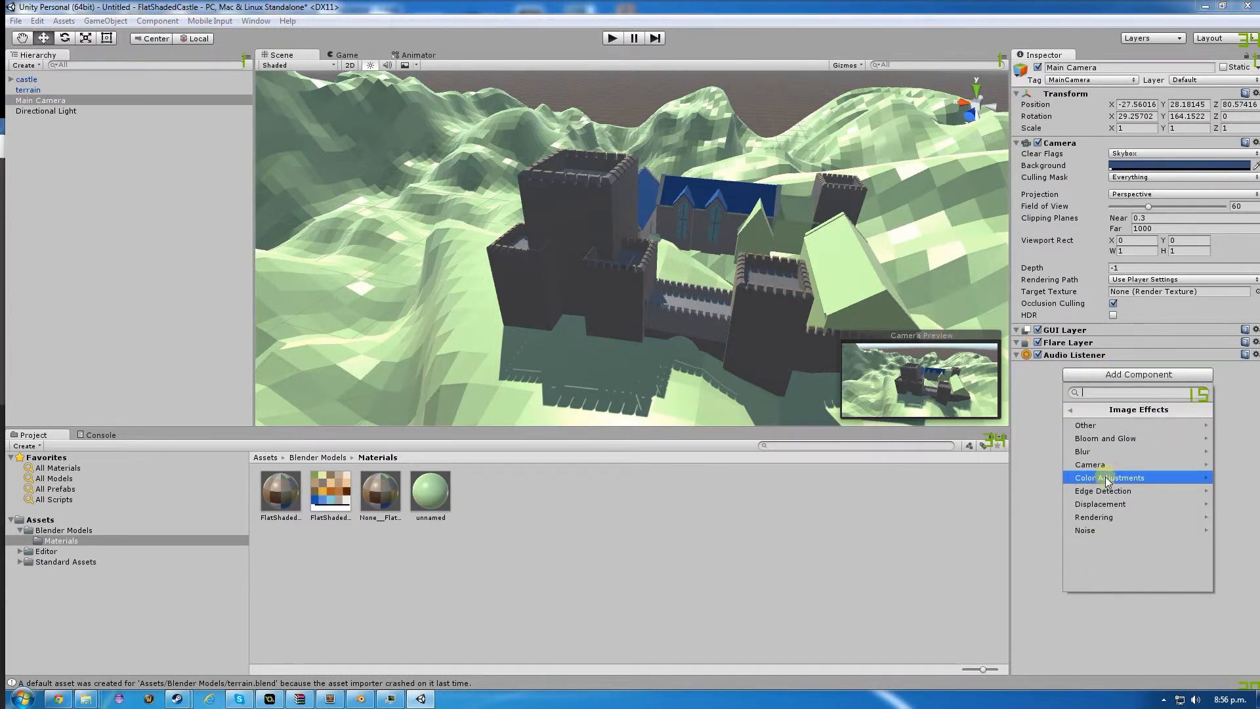
click(1100, 517)
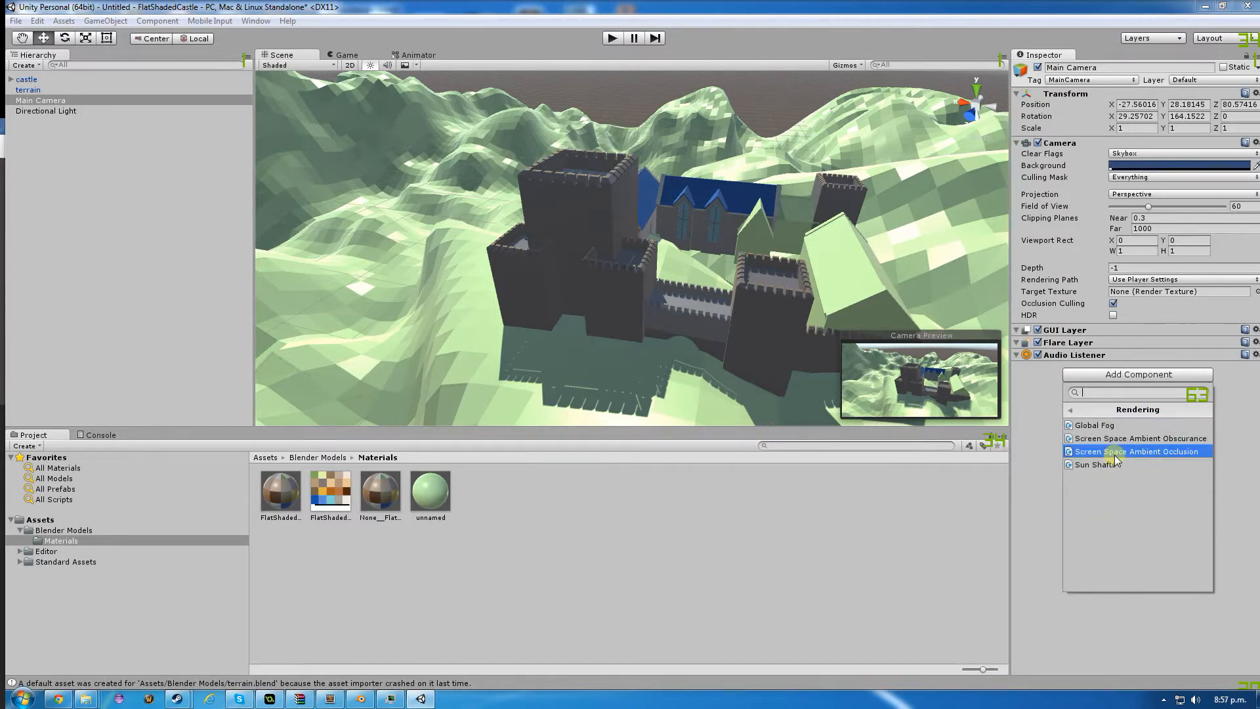
click(1070, 410)
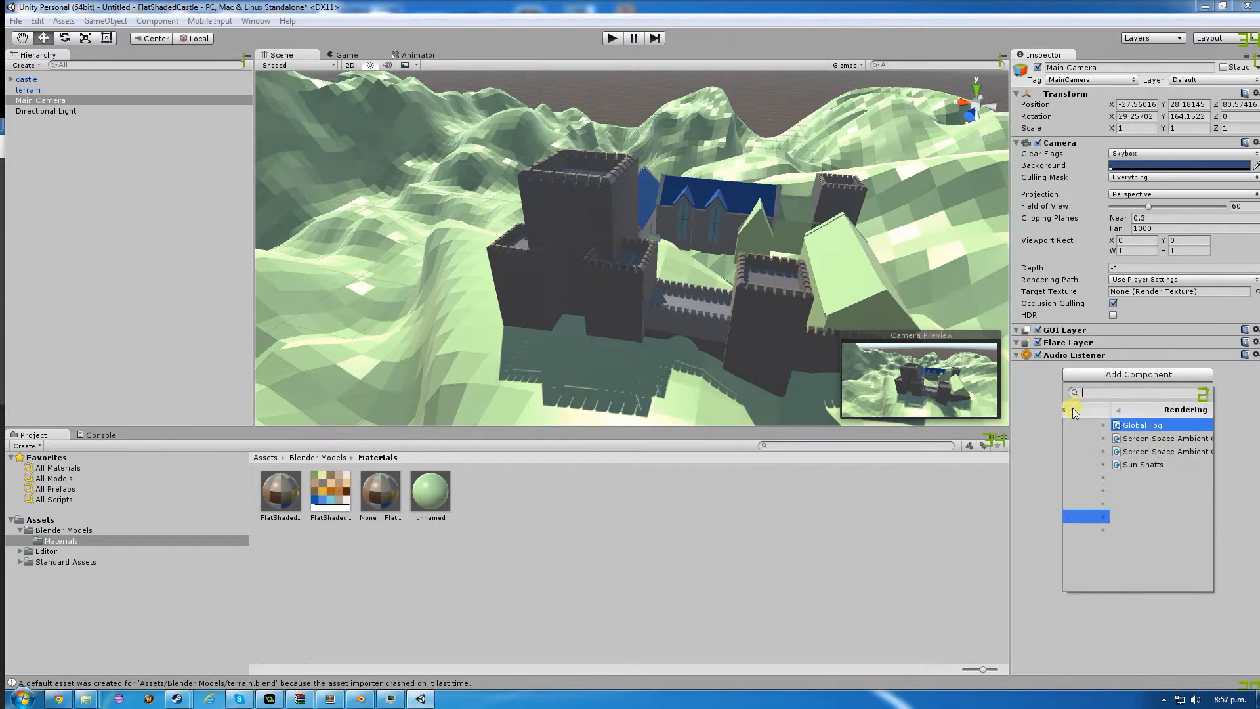
click(1094, 466)
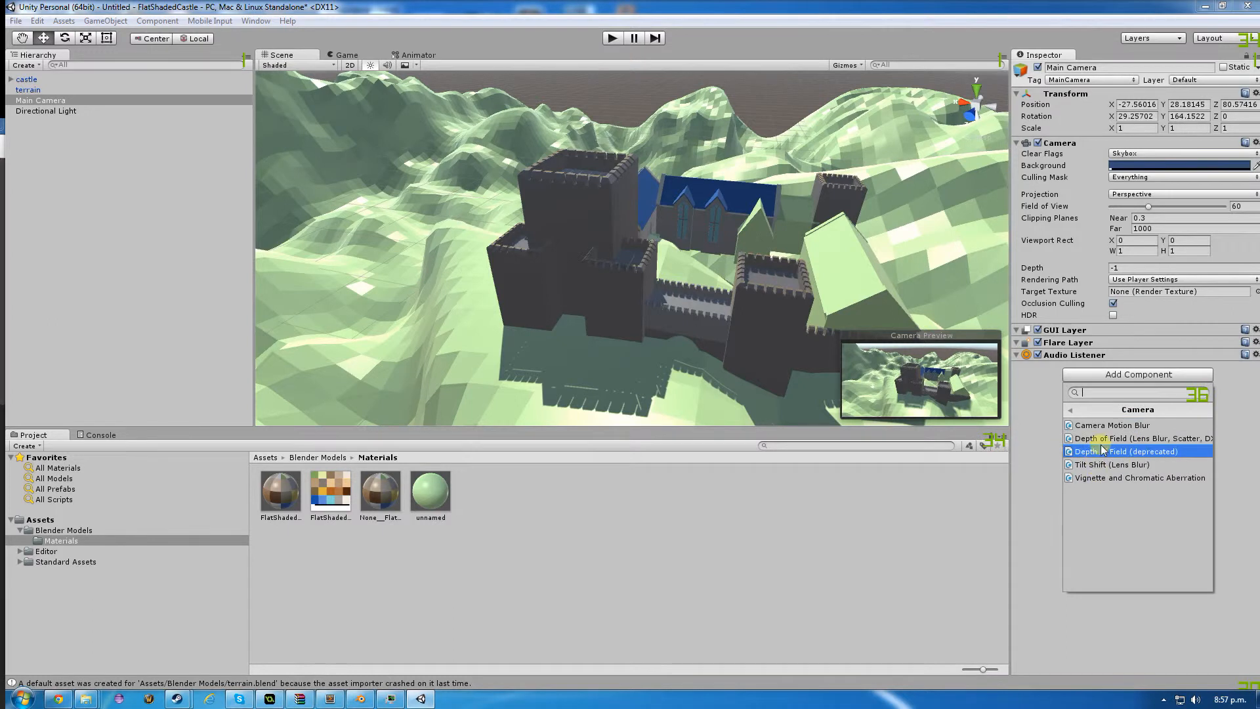
click(1103, 439)
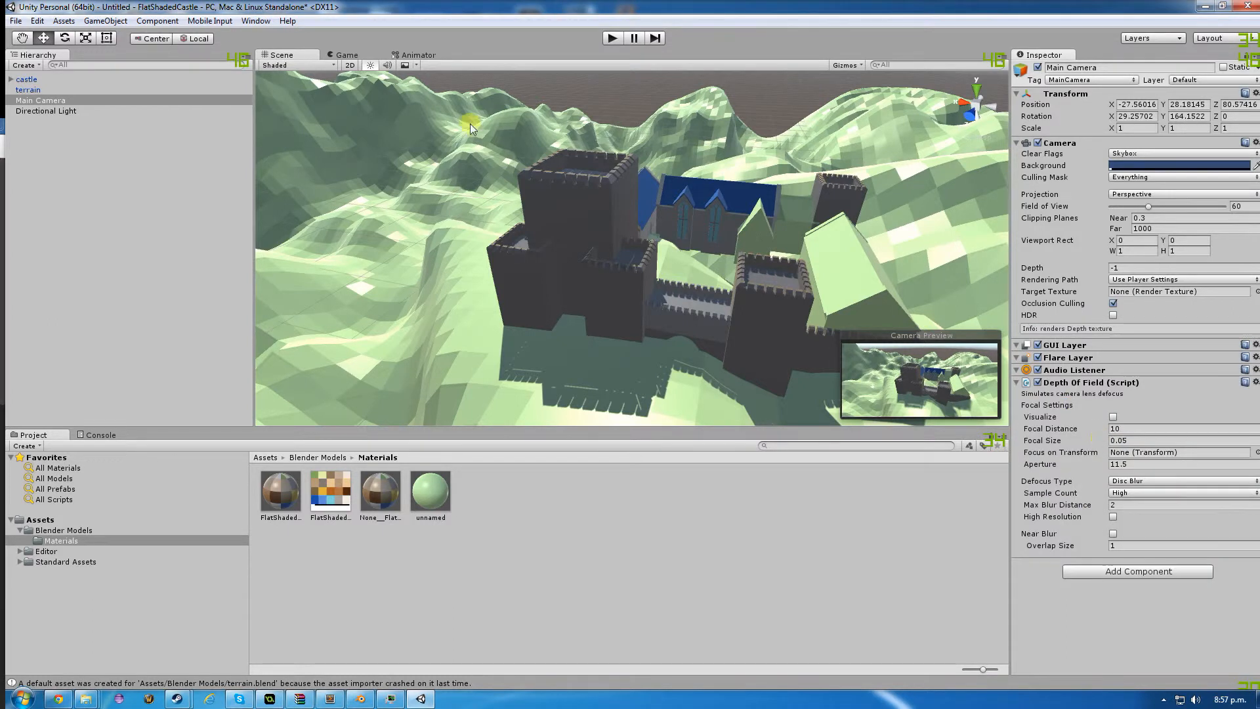
Show the game view and set the Depth of Field effect's focal distance to 13.45.
click(347, 56)
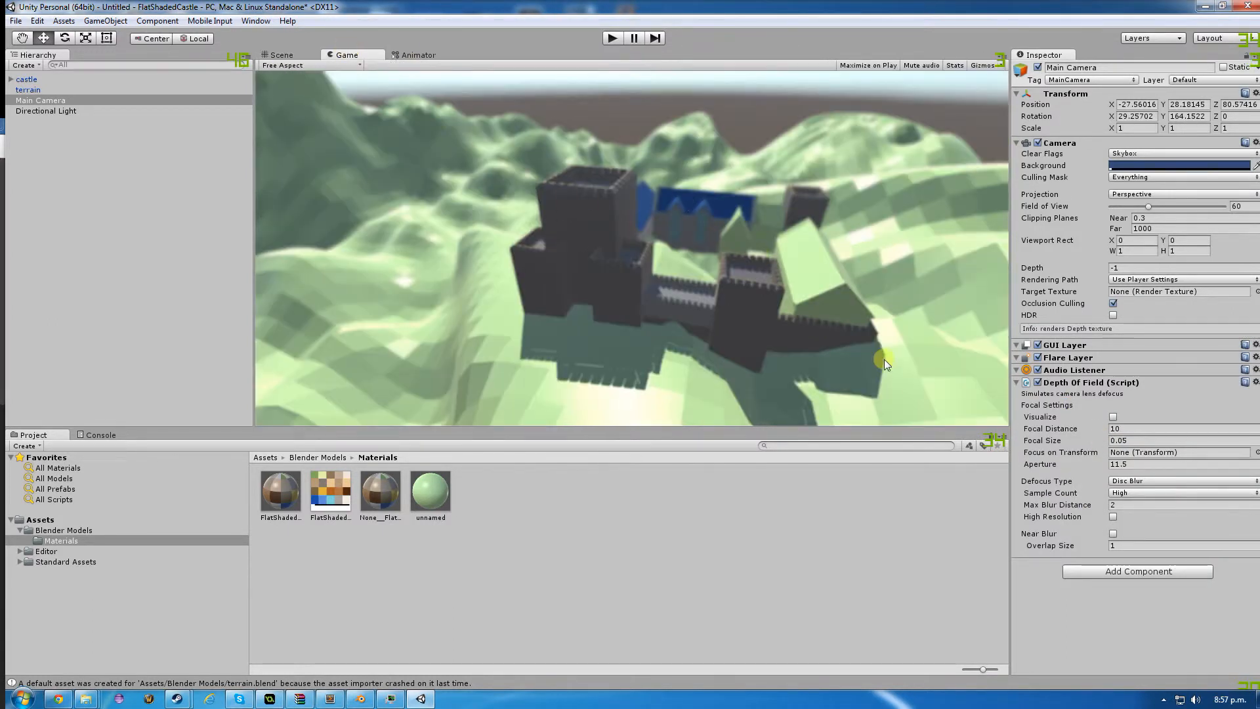
click(1079, 429)
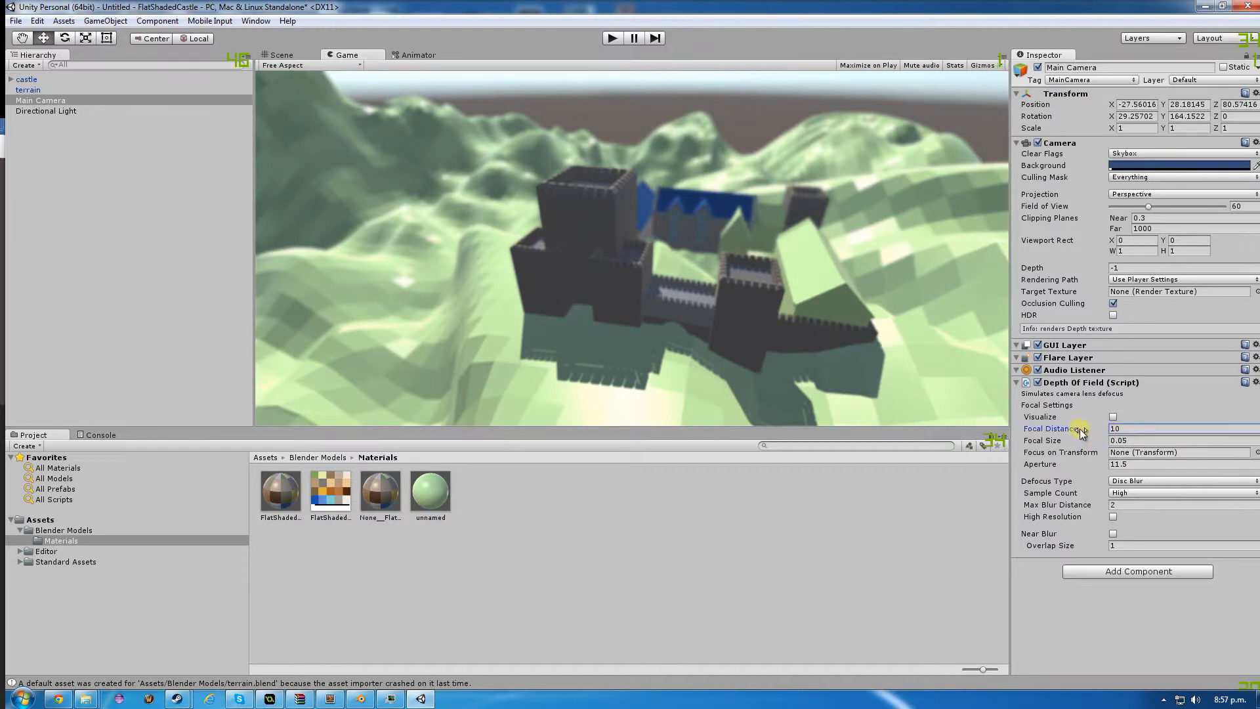
text(15.5)
drag(1191, 428, 1155, 430)
click(714, 202)
Add the standard Bloom image effect to the Main Camera.
click(1128, 573)
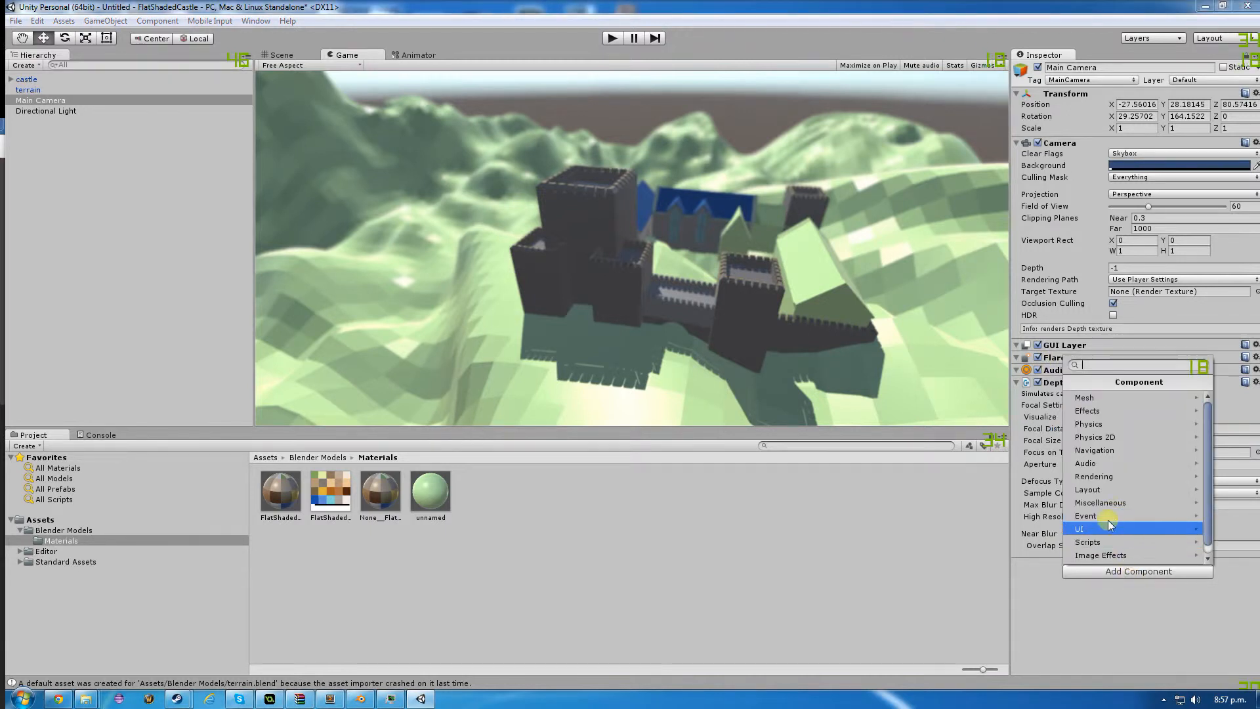
click(1101, 555)
click(1101, 411)
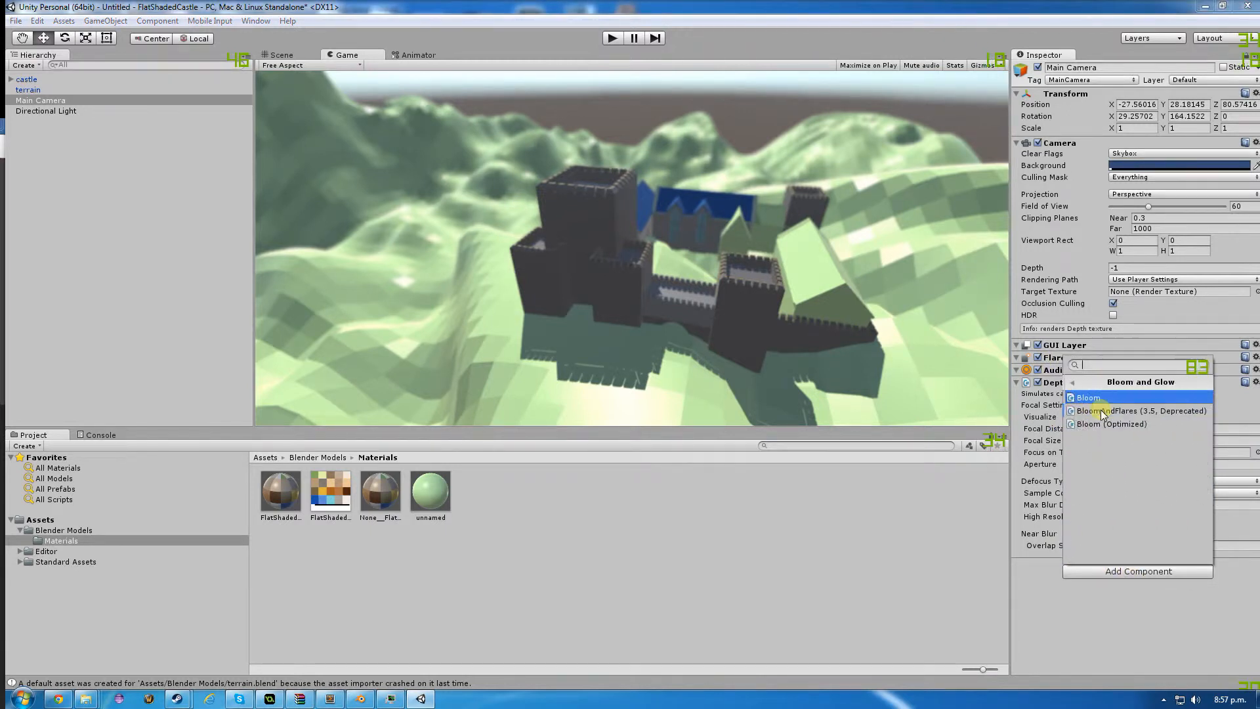
click(1091, 398)
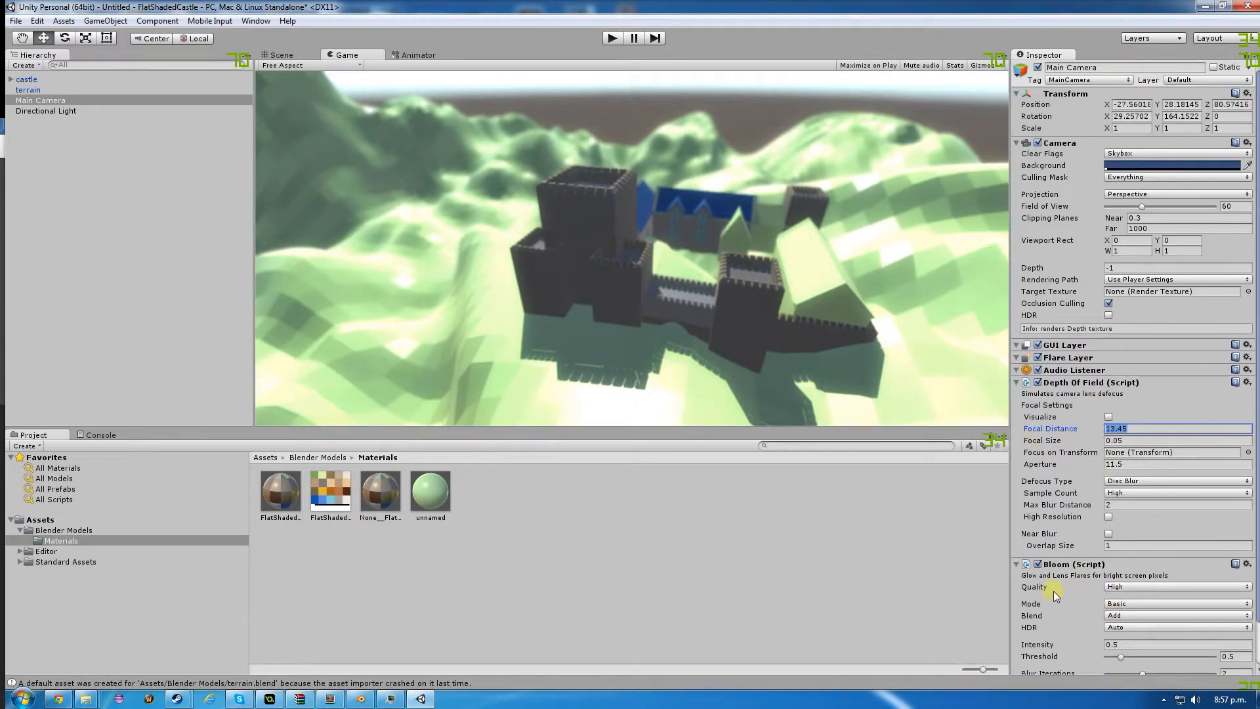
Try the Screen blend mode on the Bloom effect and restore Add.
click(1126, 615)
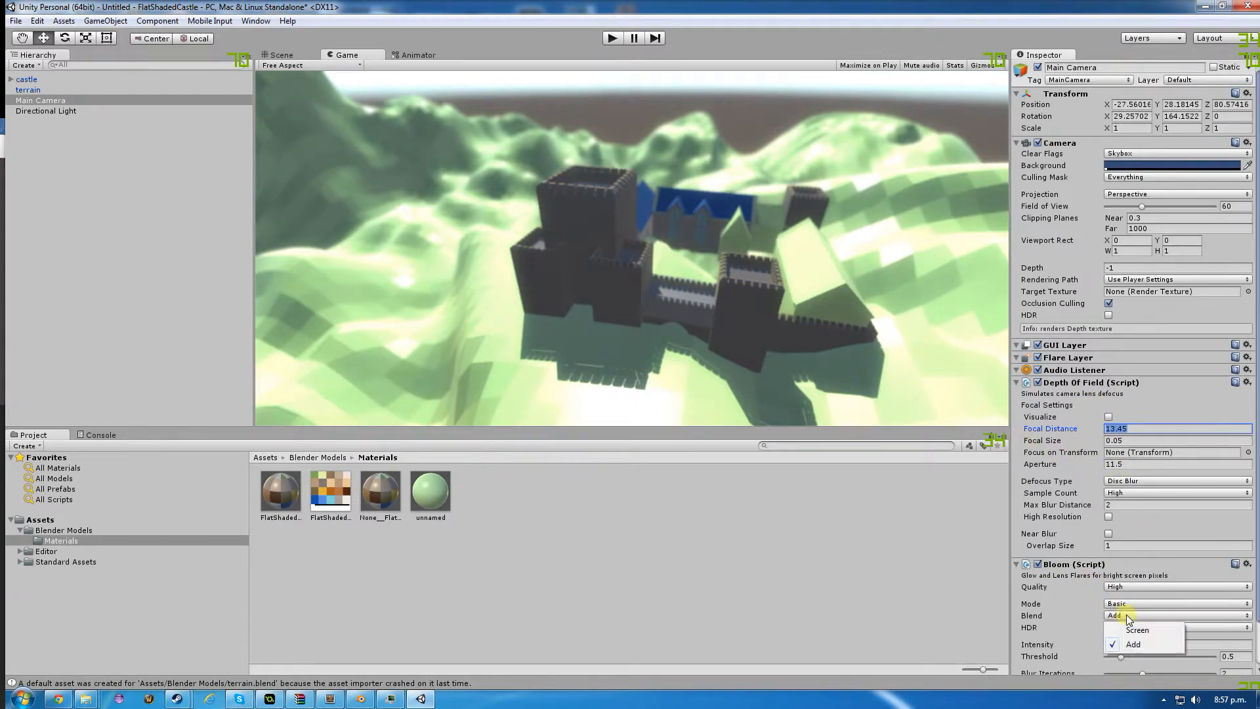
click(1126, 629)
click(1115, 617)
click(1111, 628)
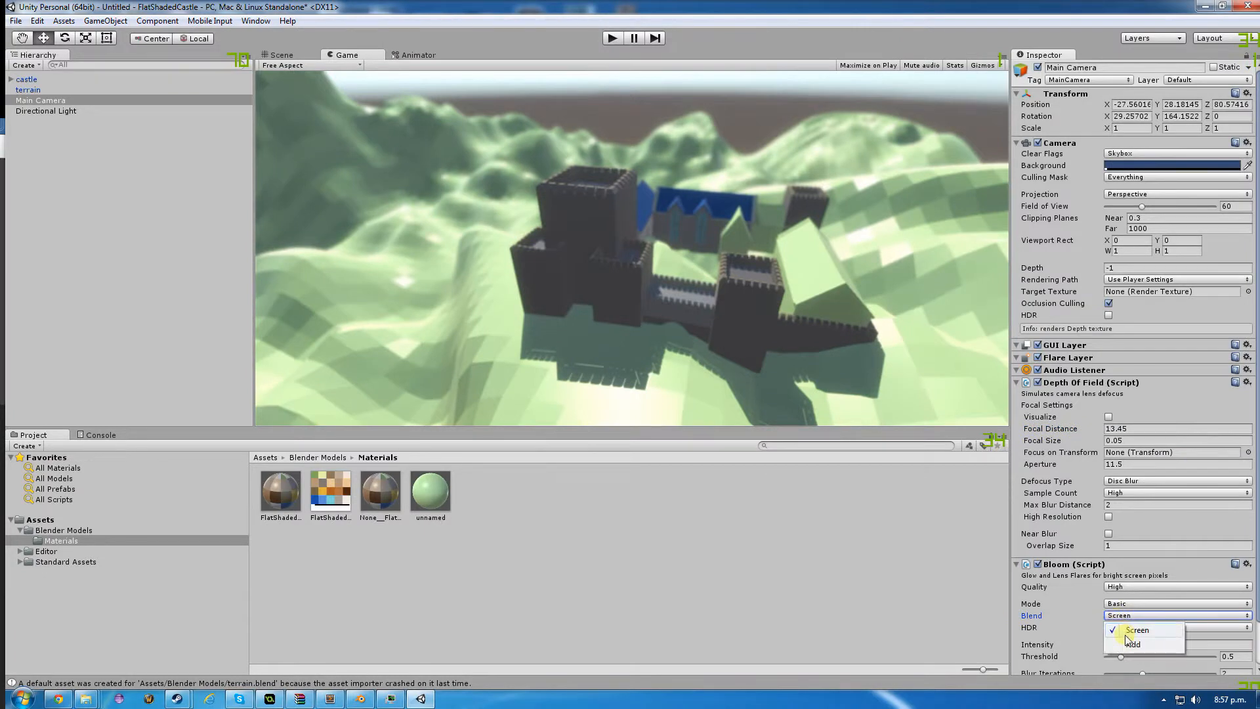
Turn HDR on for the Bloom effect, set its intensity to 0.22, and collapse the Bloom and Depth of Field settings.
scroll(1095, 615, down, 3)
click(1125, 589)
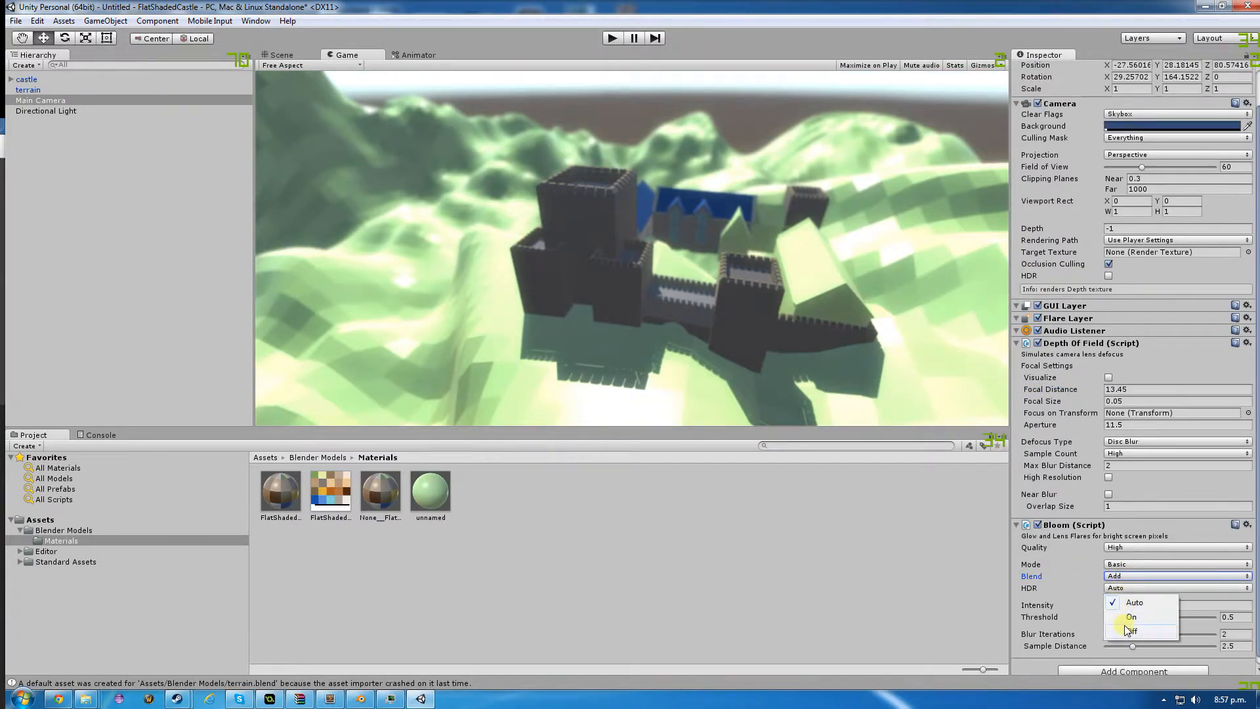
click(1125, 616)
drag(1097, 605, 1086, 605)
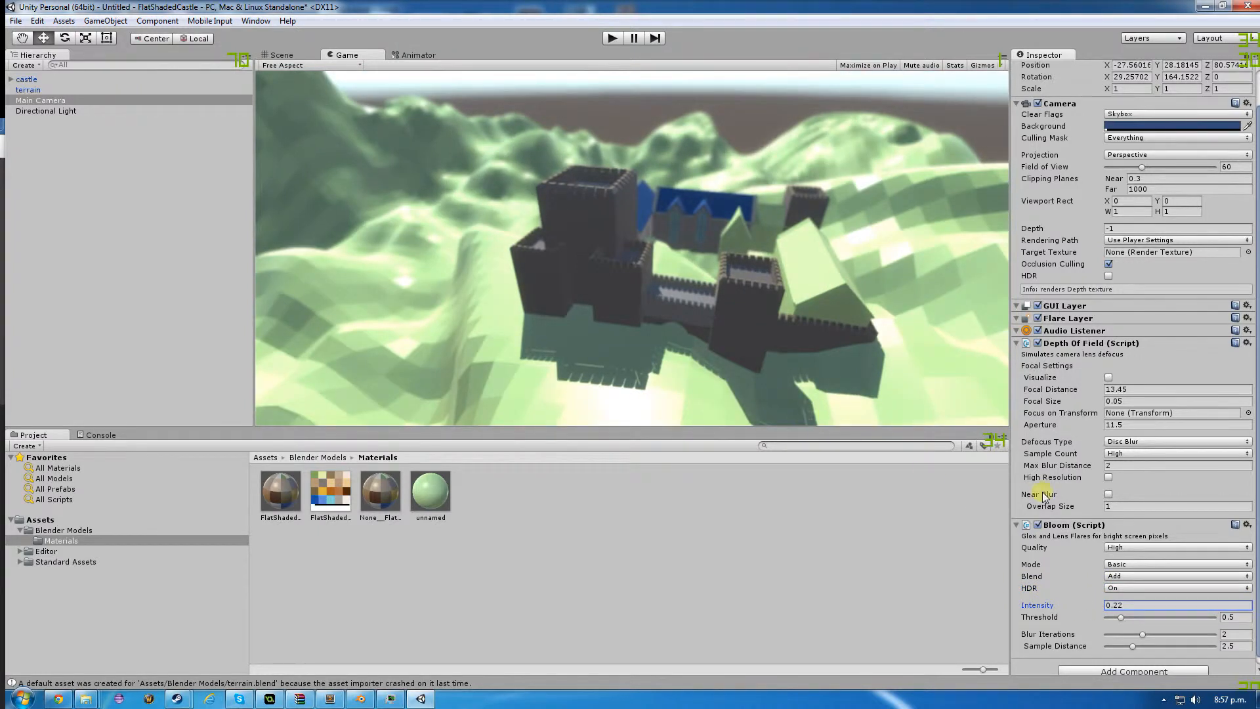
click(1016, 525)
click(1016, 382)
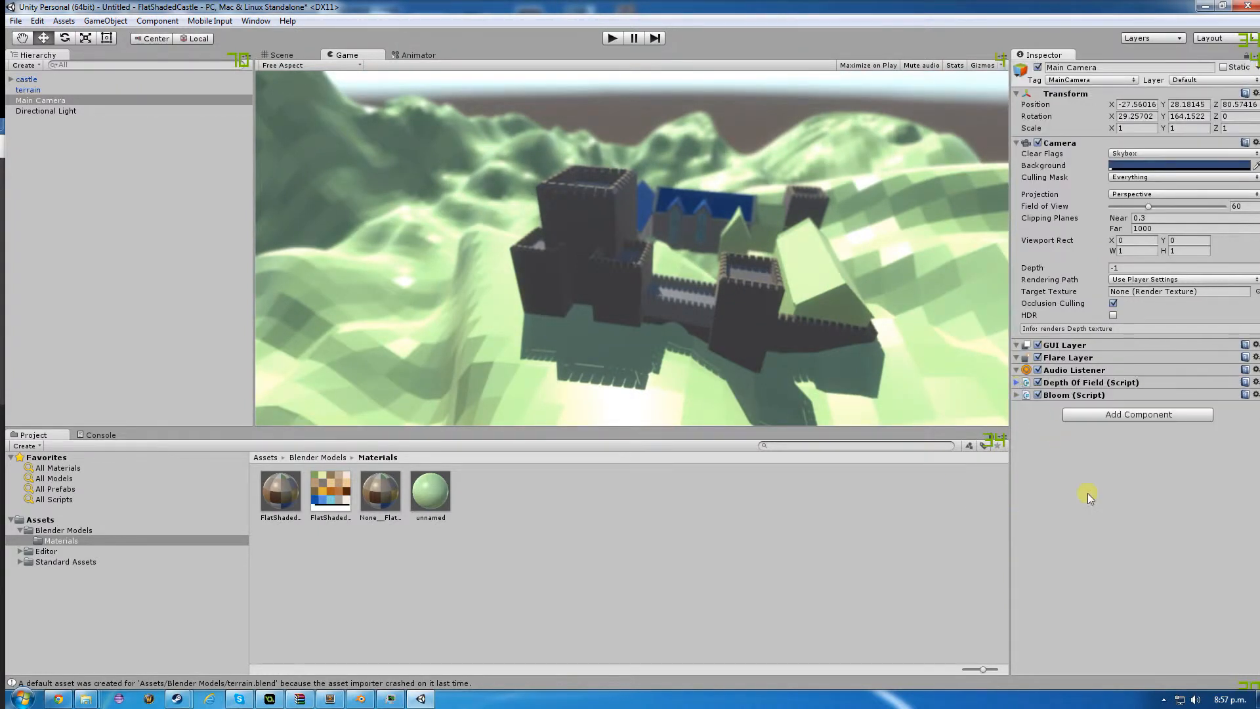
Add the Vignette and Chromatic Aberration effect to the Main Camera, with stronger vignetting and blurred corners at 0.21.
click(1124, 414)
click(1092, 604)
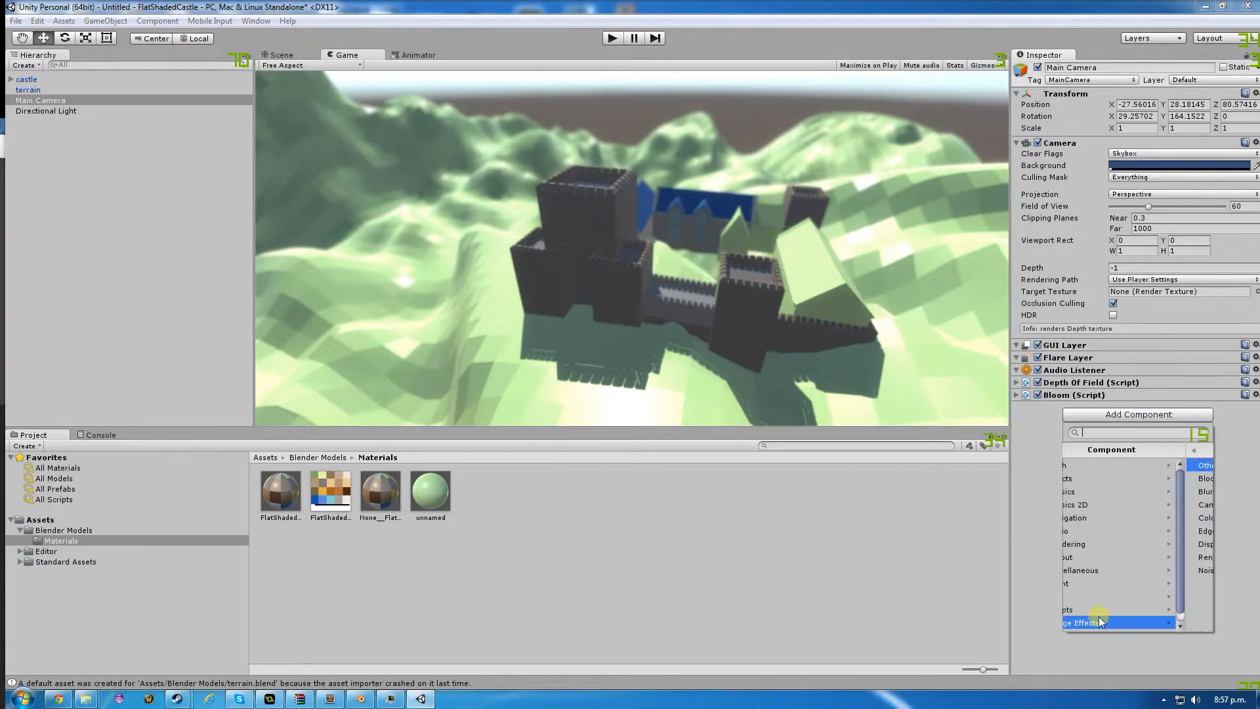
click(1094, 464)
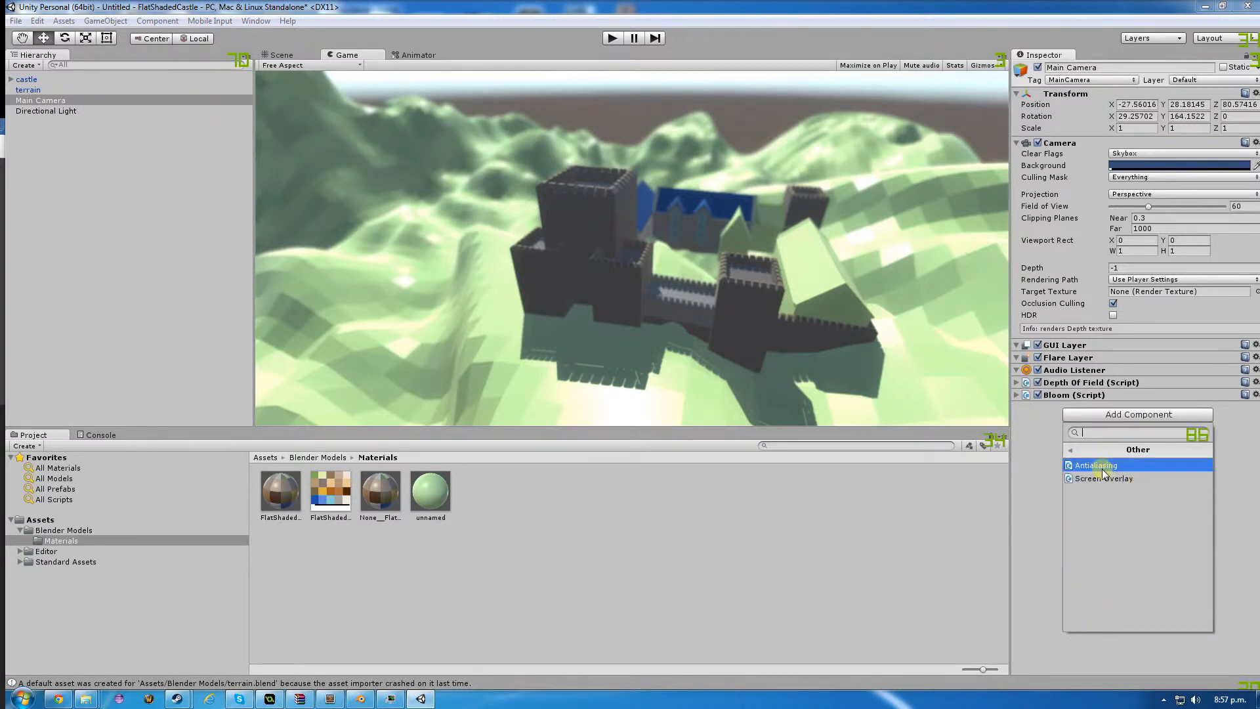
click(1070, 451)
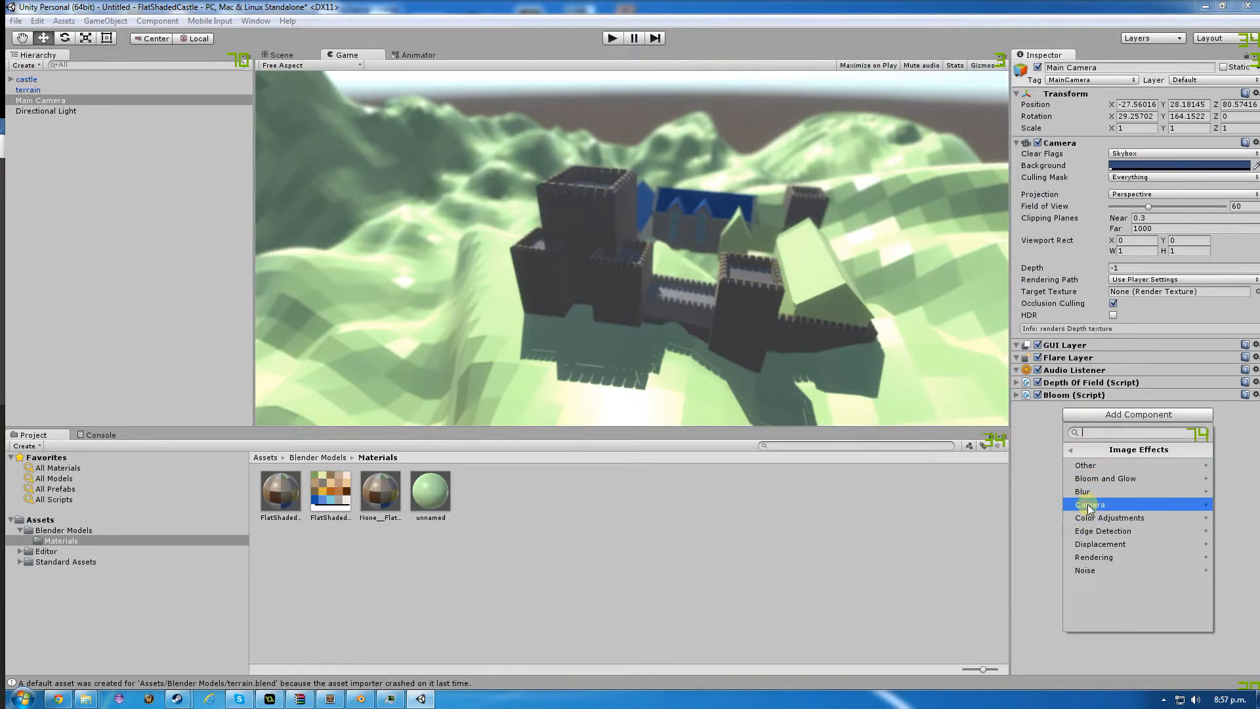
click(1089, 491)
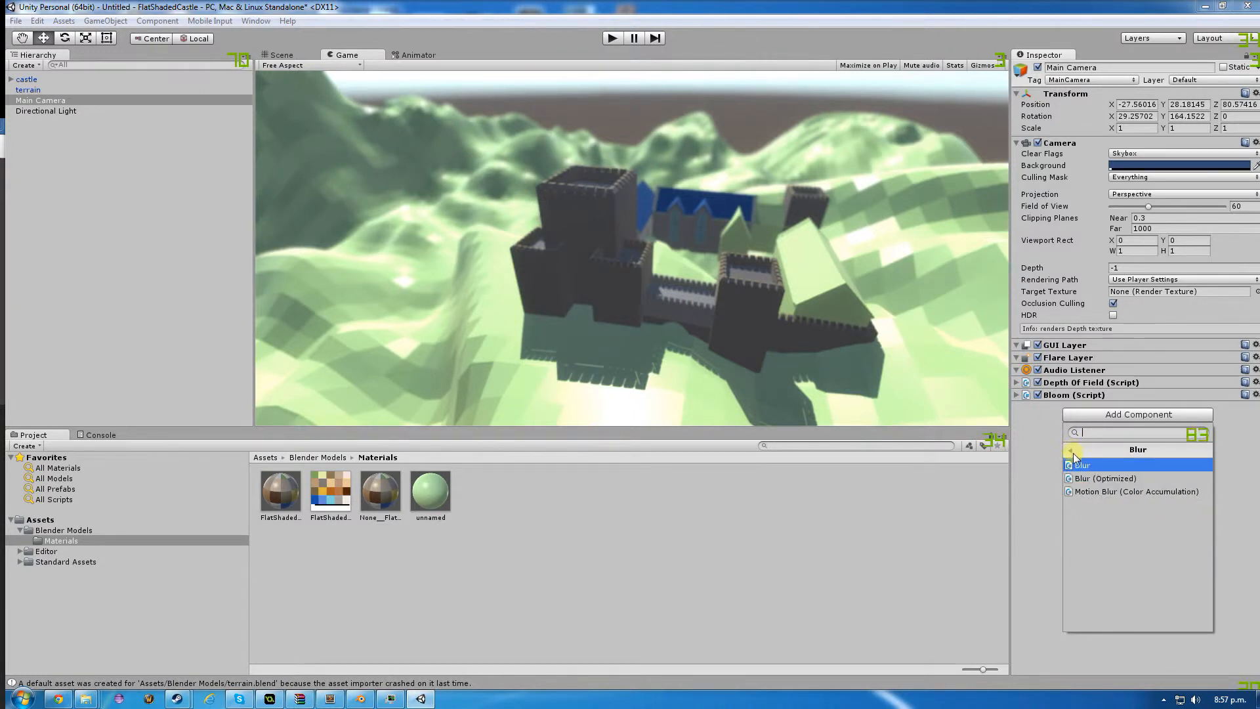
click(1072, 452)
click(1092, 505)
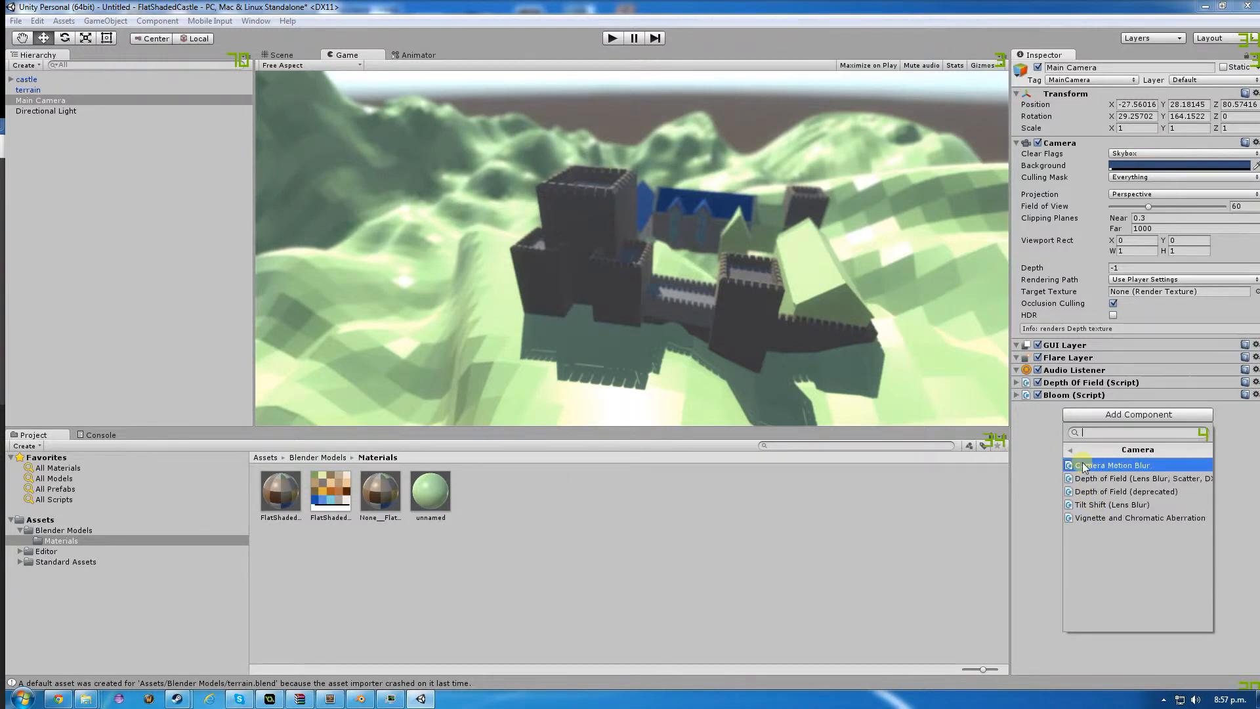
click(1069, 450)
click(1091, 505)
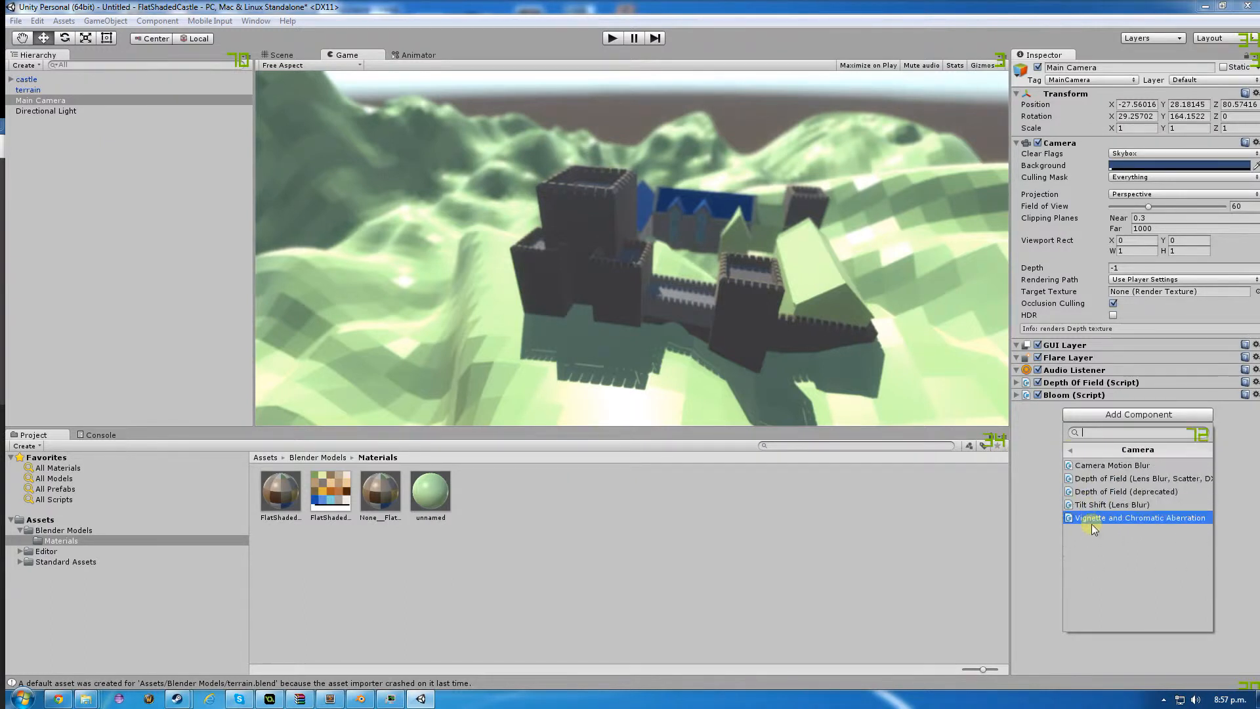
click(1092, 518)
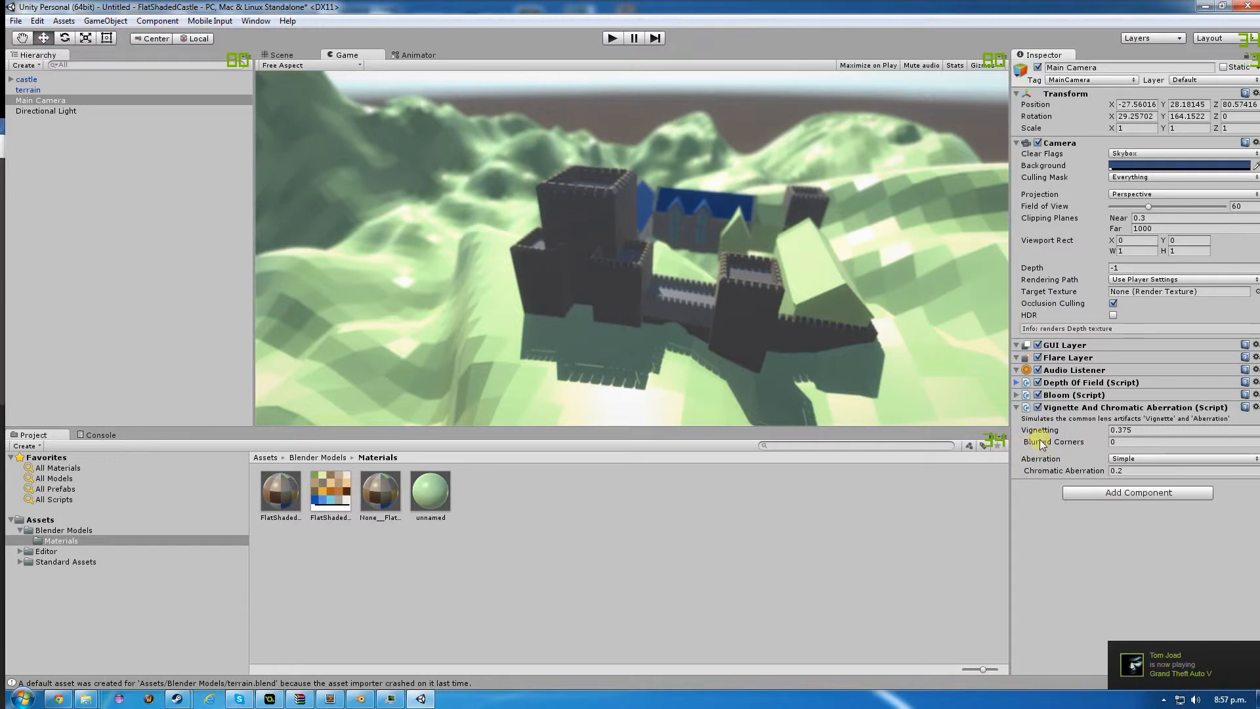
mouse_move(1108, 444)
mouse_down()
mouse_move(1109, 432)
mouse_move(1131, 434)
mouse_move(1111, 435)
mouse_up()
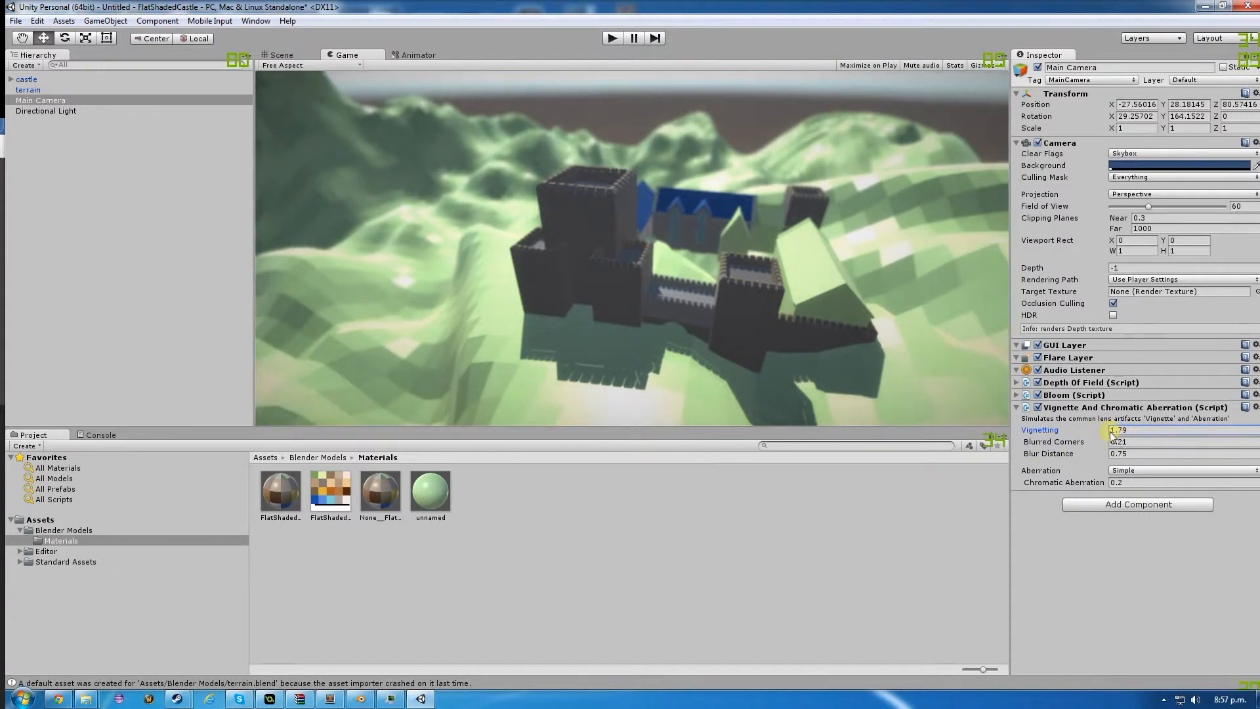
click(1018, 408)
Add the Noise and Grain (Filmic) image effect to the Main Camera and collapse its settings.
click(1106, 427)
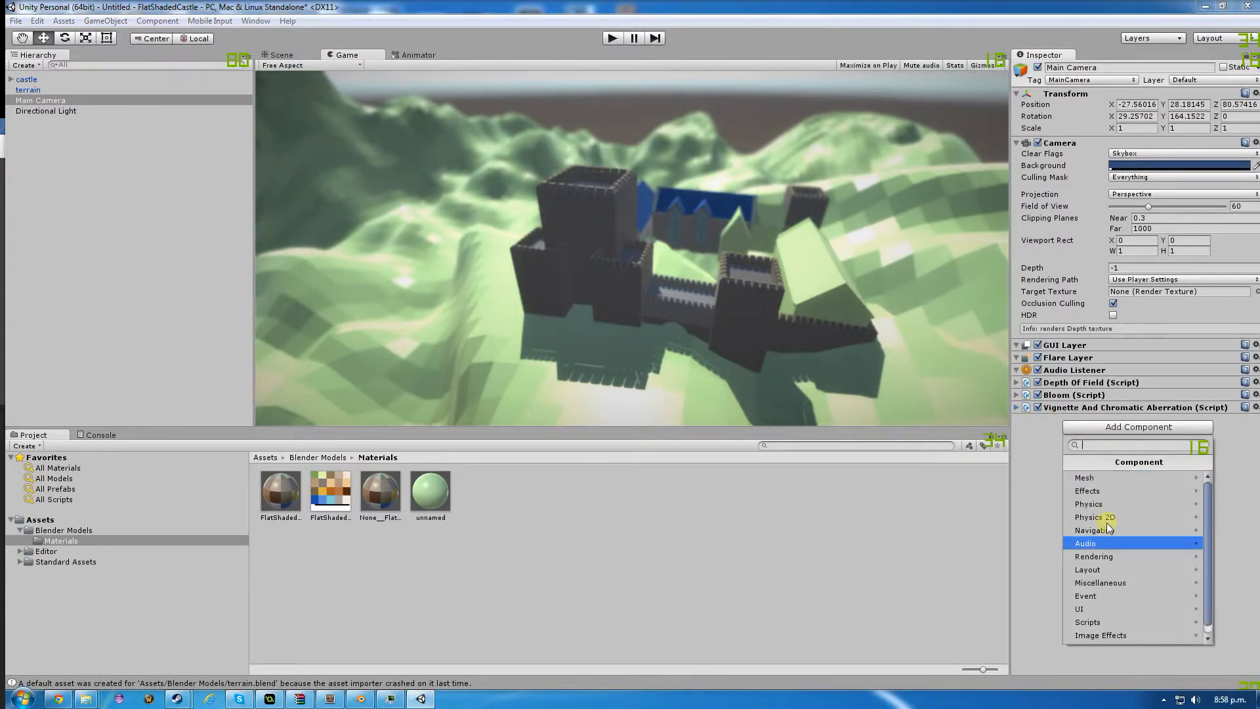
click(1102, 635)
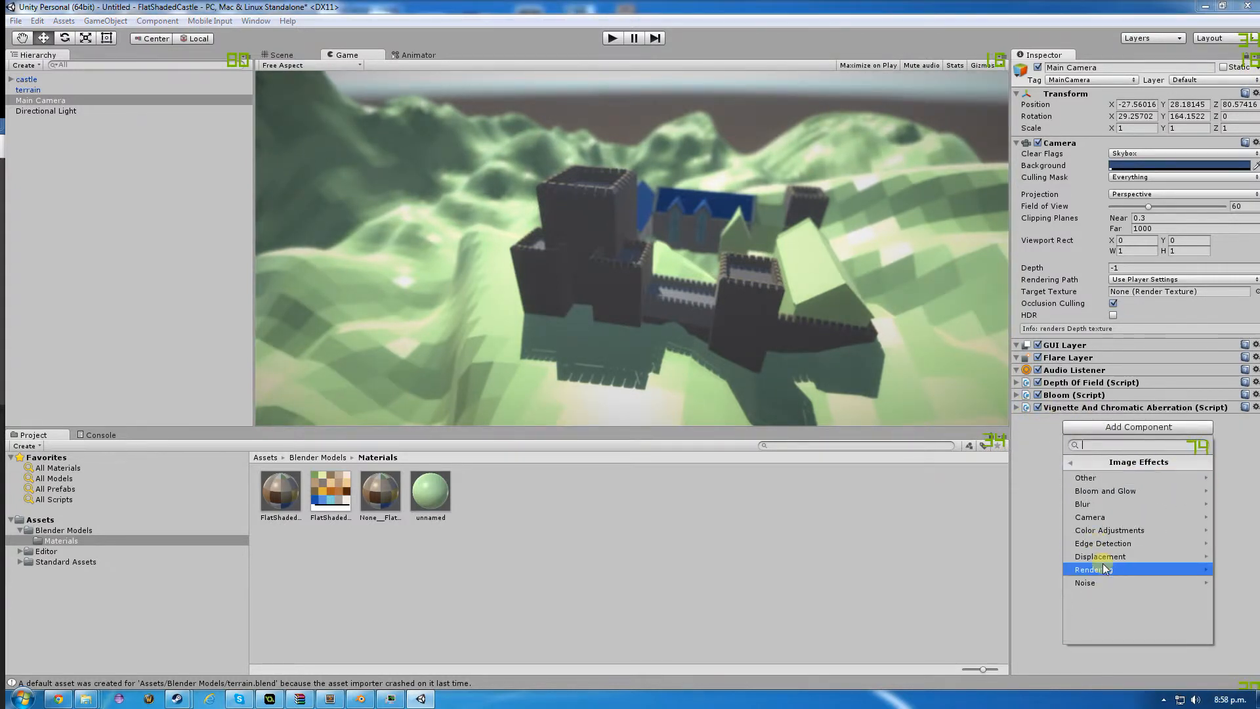
click(1103, 556)
click(1069, 462)
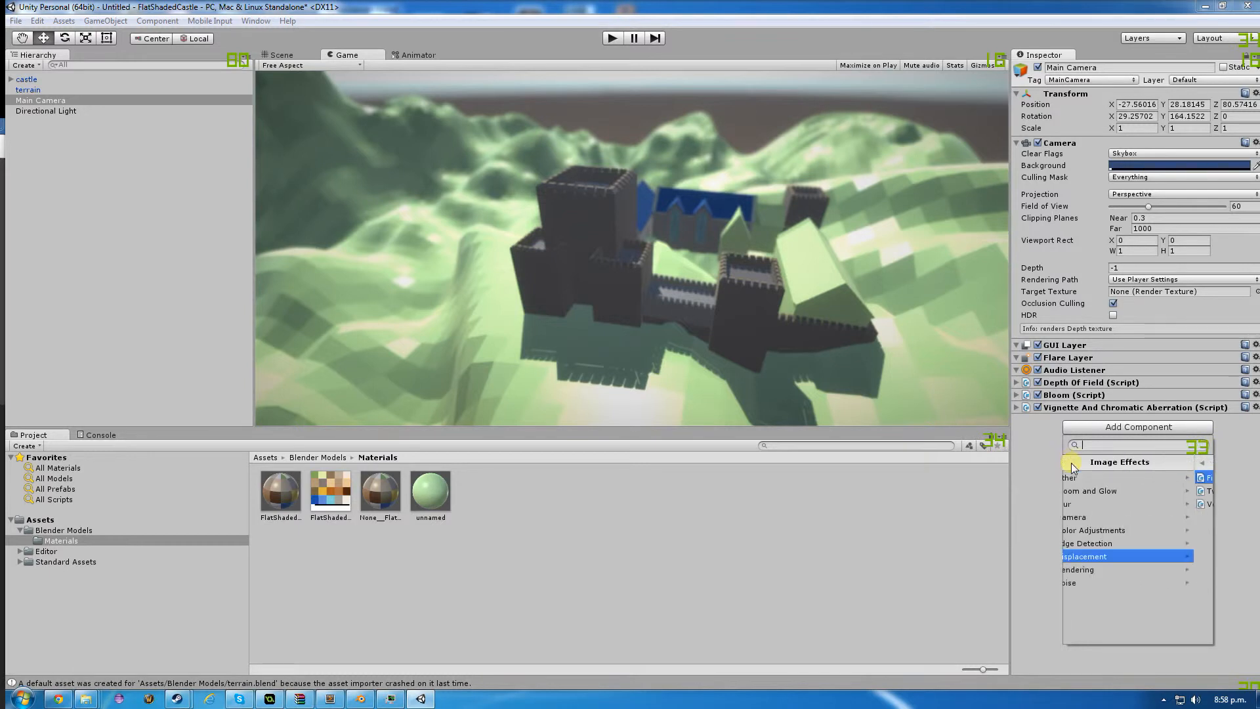
click(1095, 581)
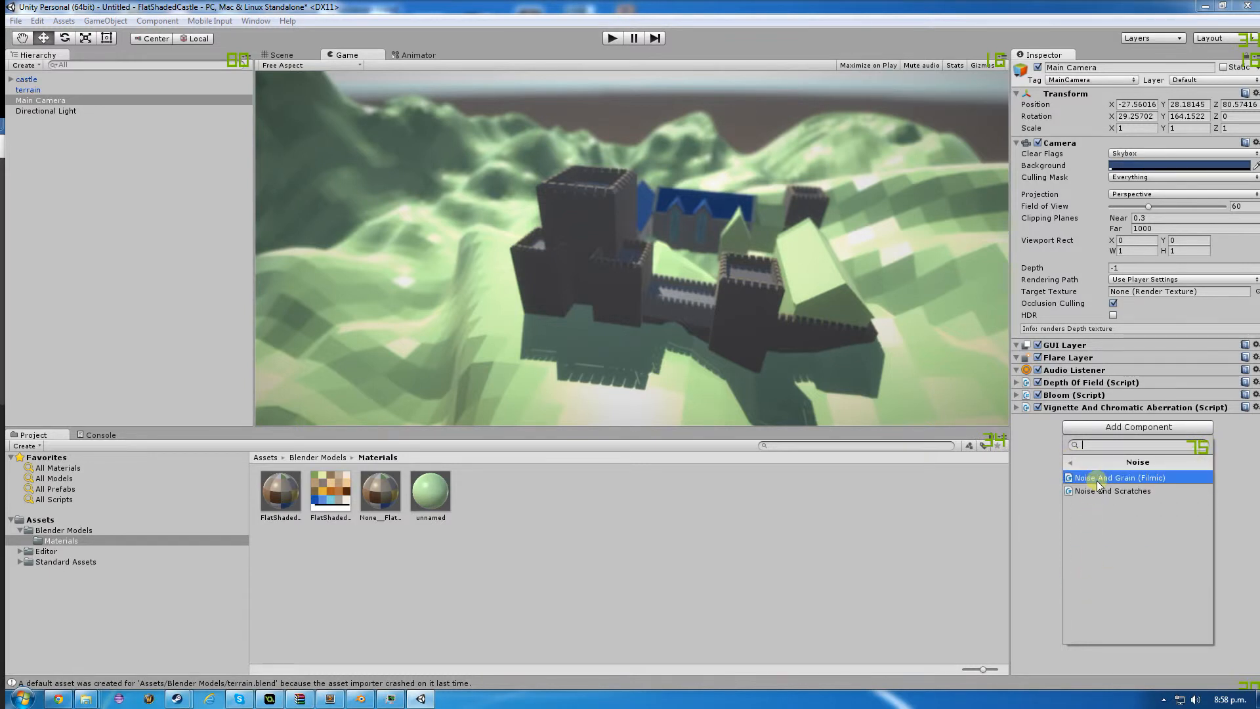
click(1097, 480)
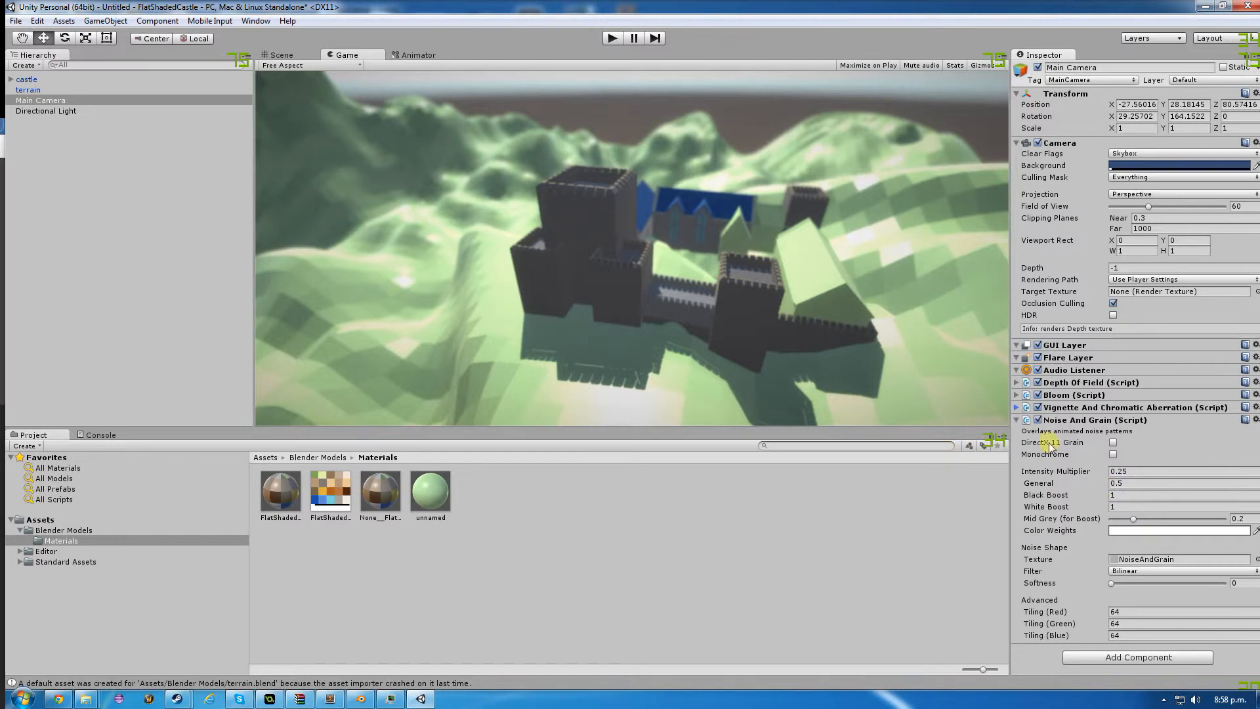
click(1025, 420)
Add the Sepia Tone color adjustment to the Main Camera and disable it after previewing it in the game view.
click(1093, 453)
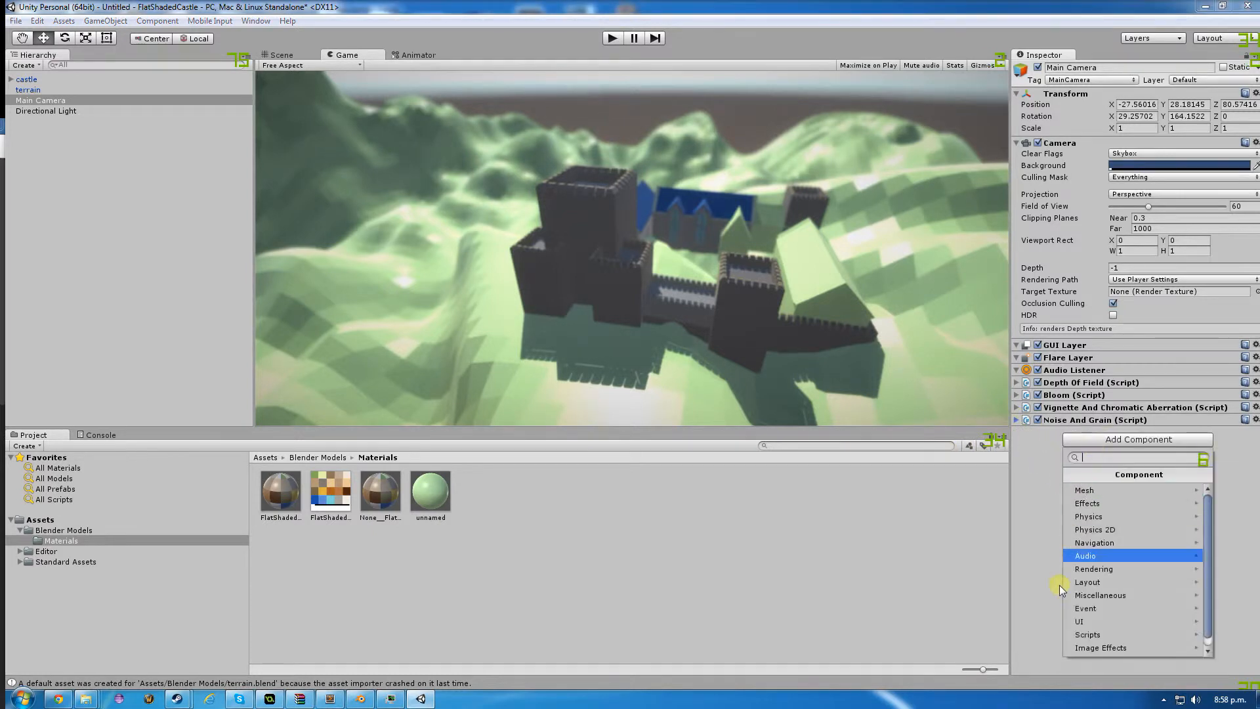
click(1076, 648)
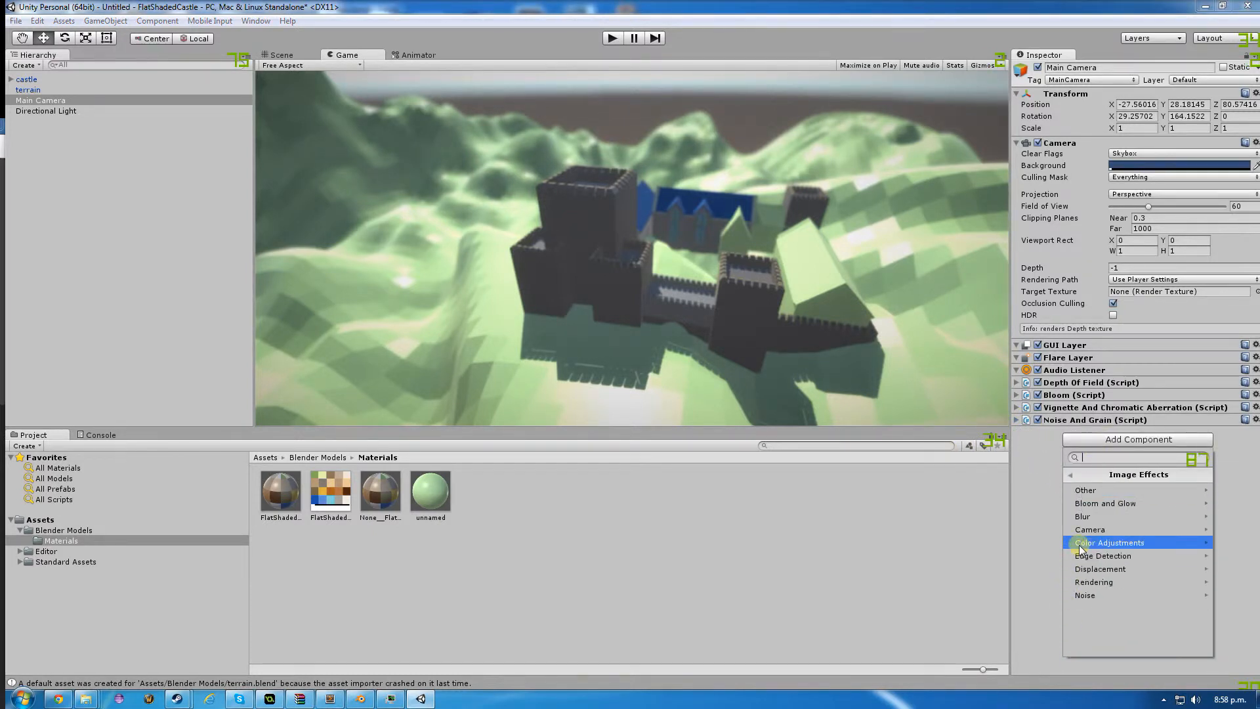
click(1086, 542)
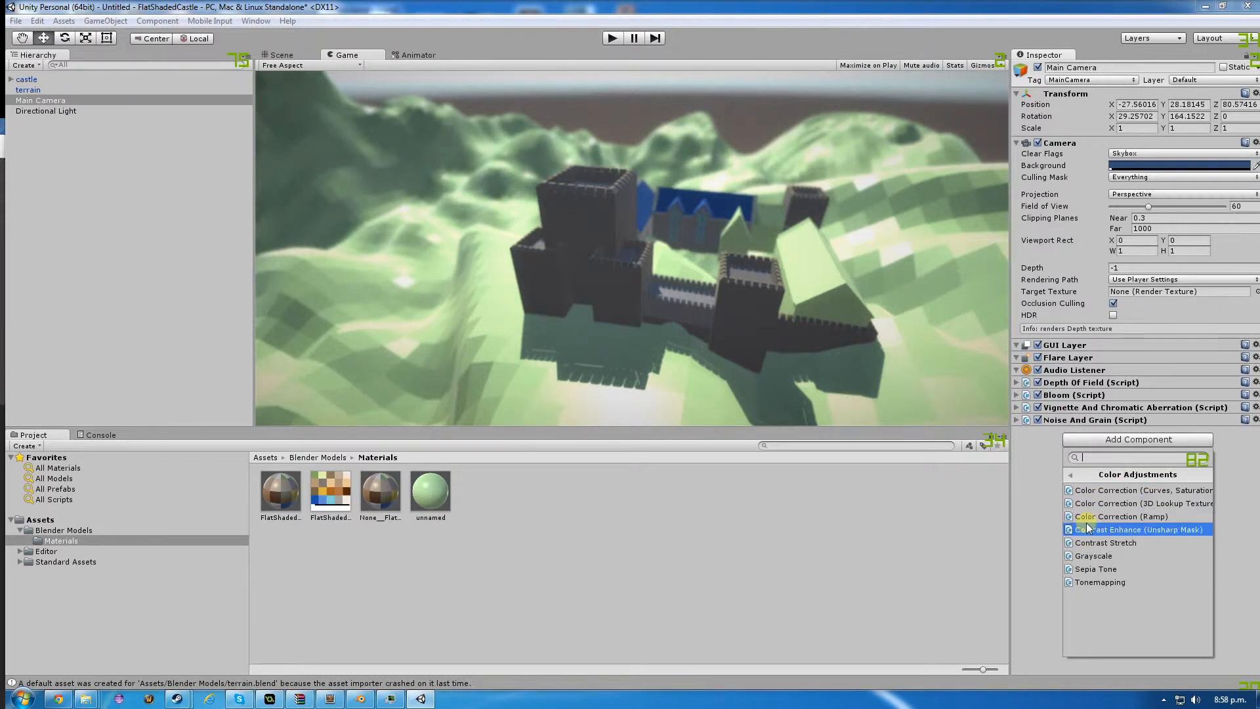
click(1087, 568)
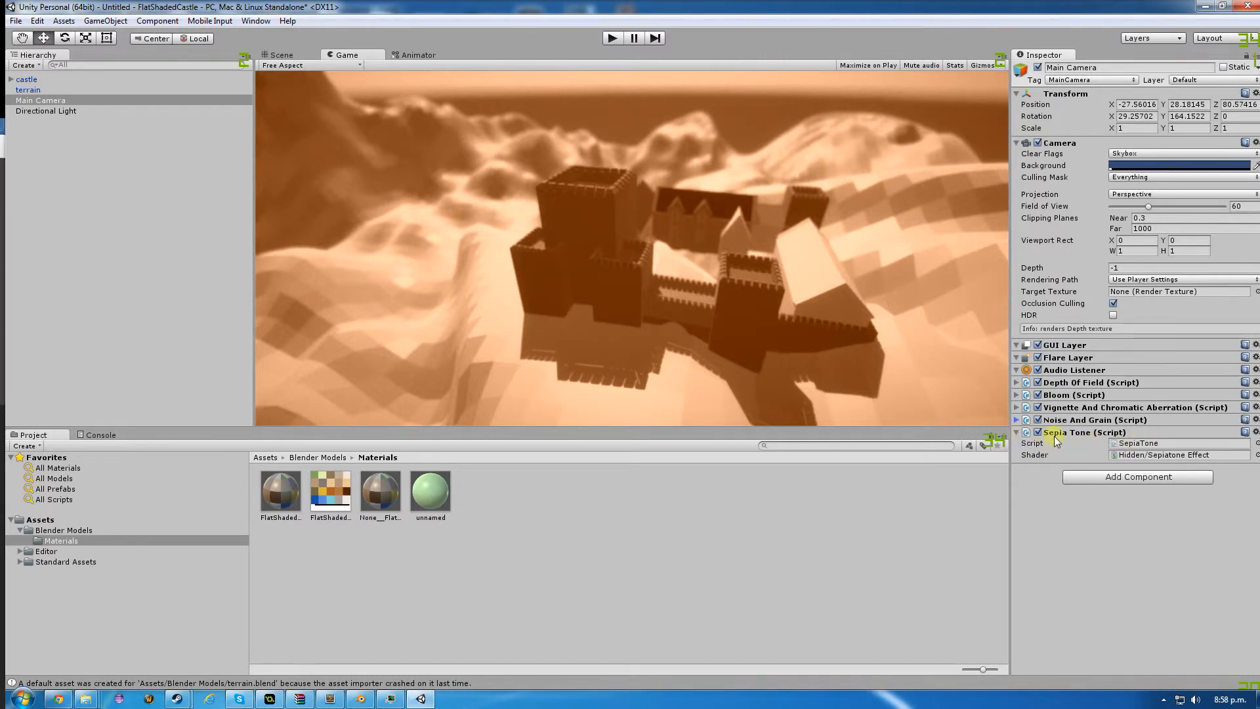
click(1037, 431)
Add the Color Correction (Curves, Saturation) effect to the Main Camera and set its saturation to 0.59.
click(1090, 477)
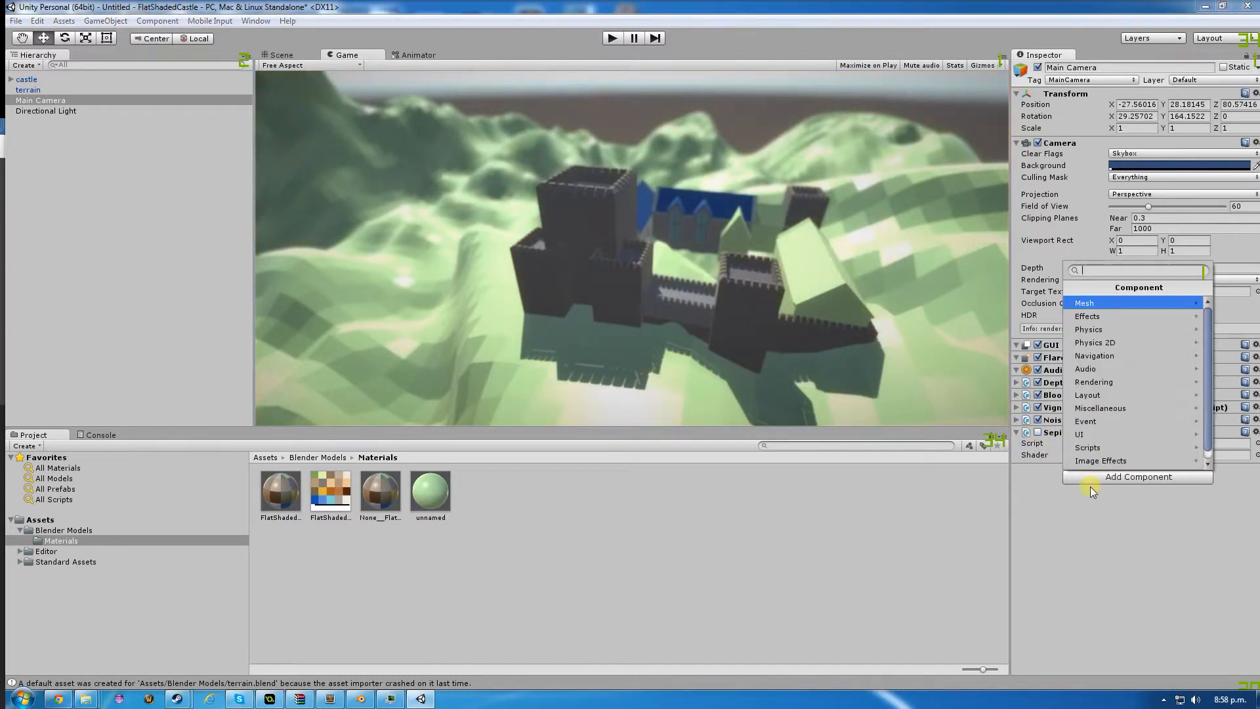
click(1090, 461)
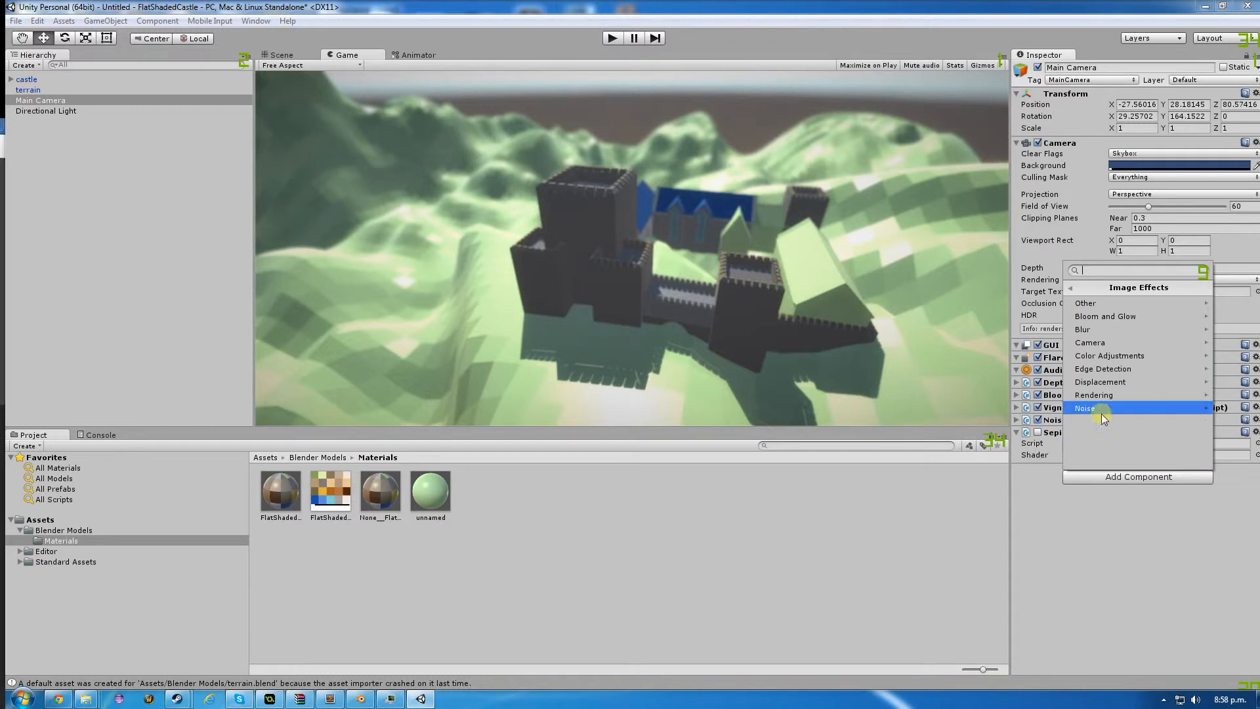
click(1096, 354)
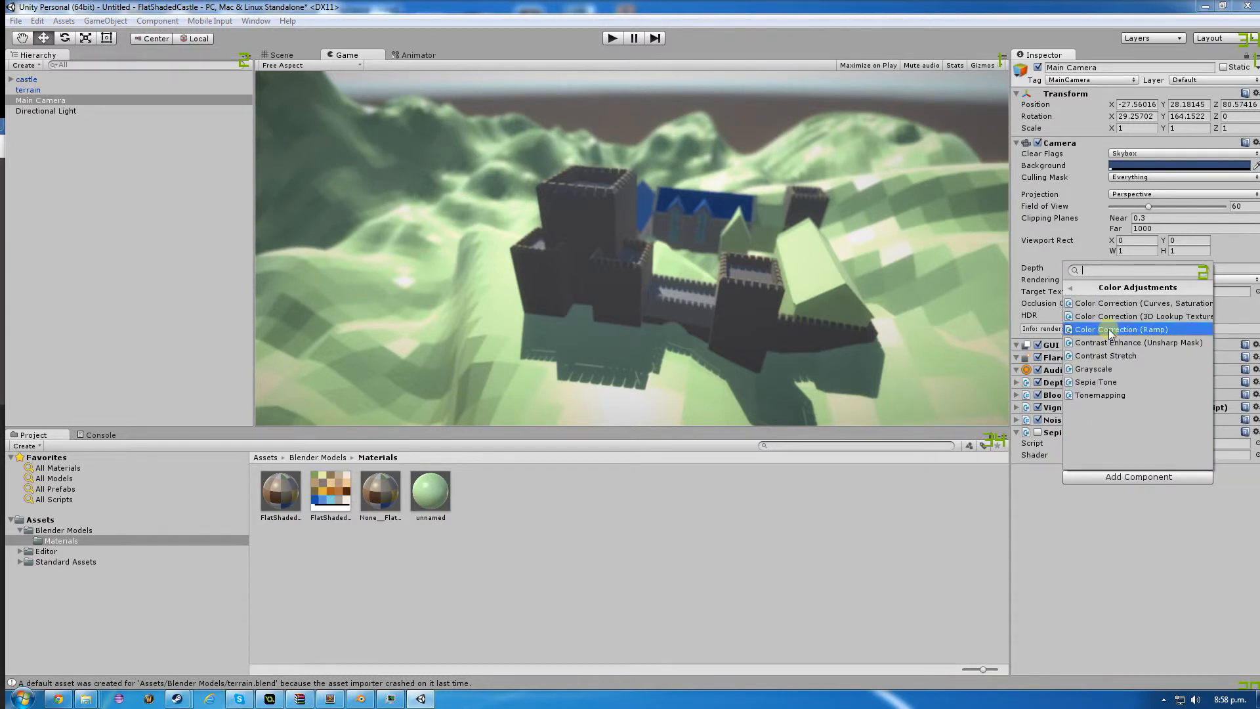
click(1103, 303)
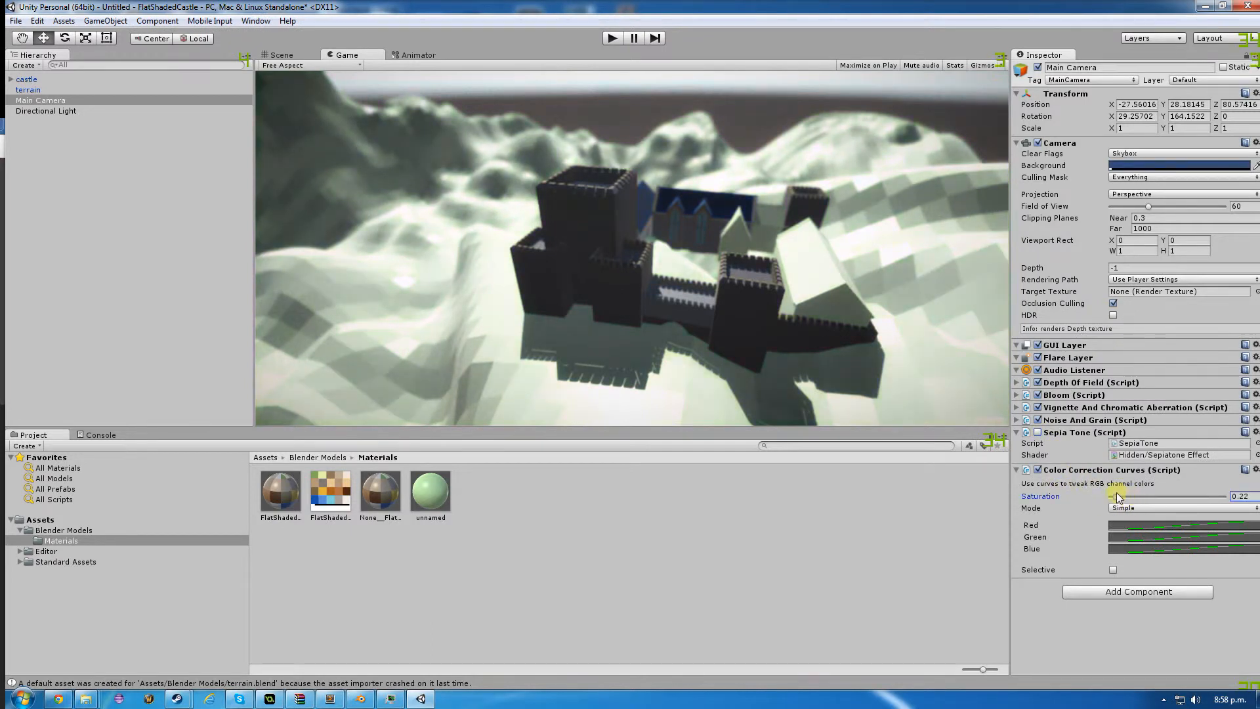
drag(1122, 493, 1124, 493)
Switch Color Correction Curves to Advanced mode and move the red curve's end key inward to a value of about 0.81.
click(1128, 512)
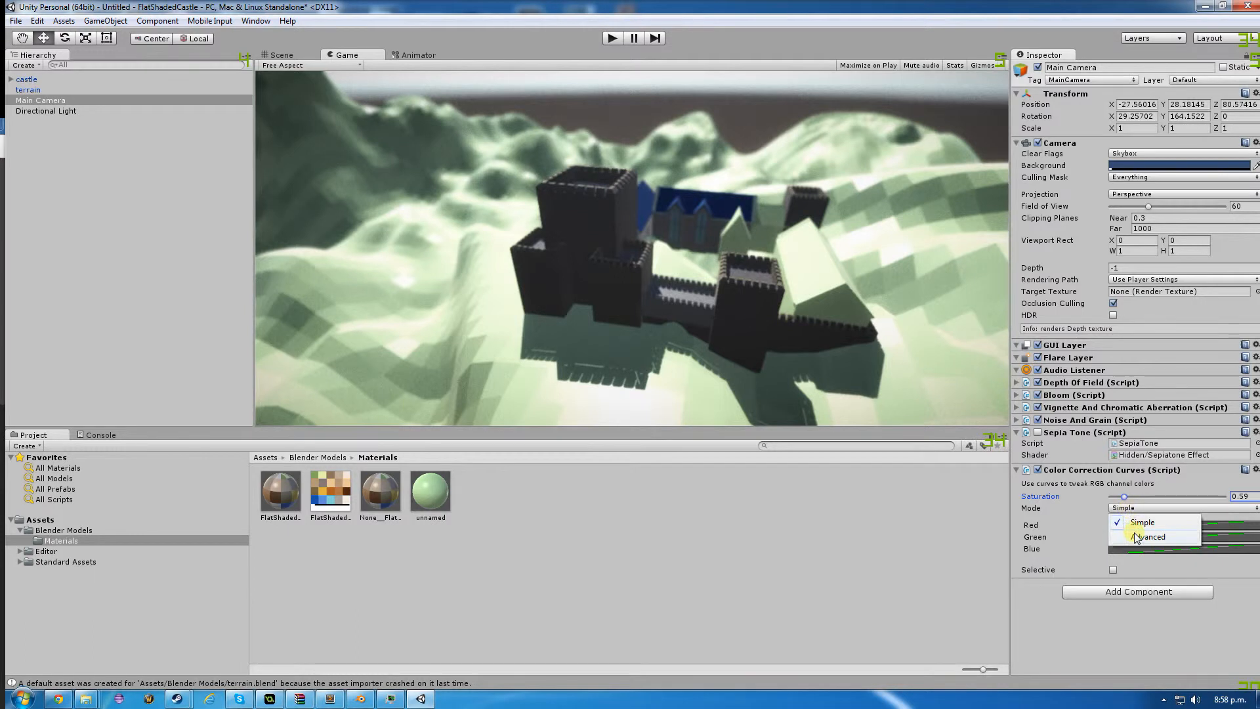
click(1132, 536)
click(1141, 527)
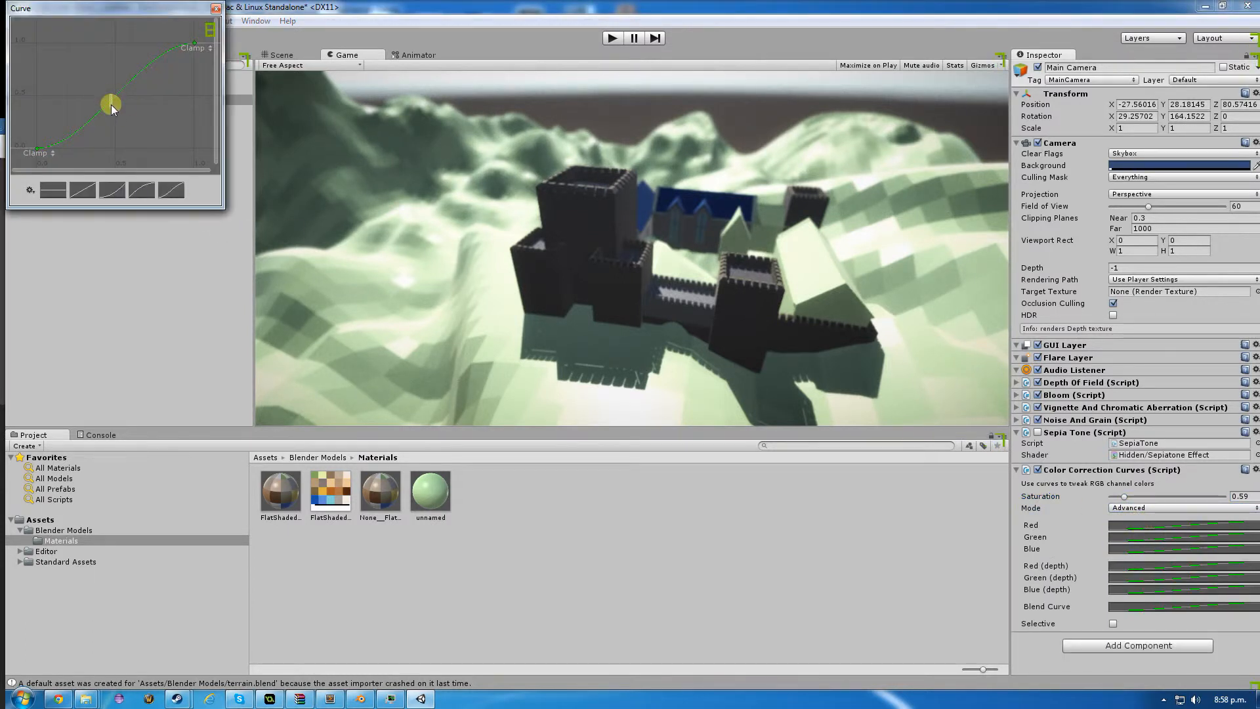
right_click(195, 45)
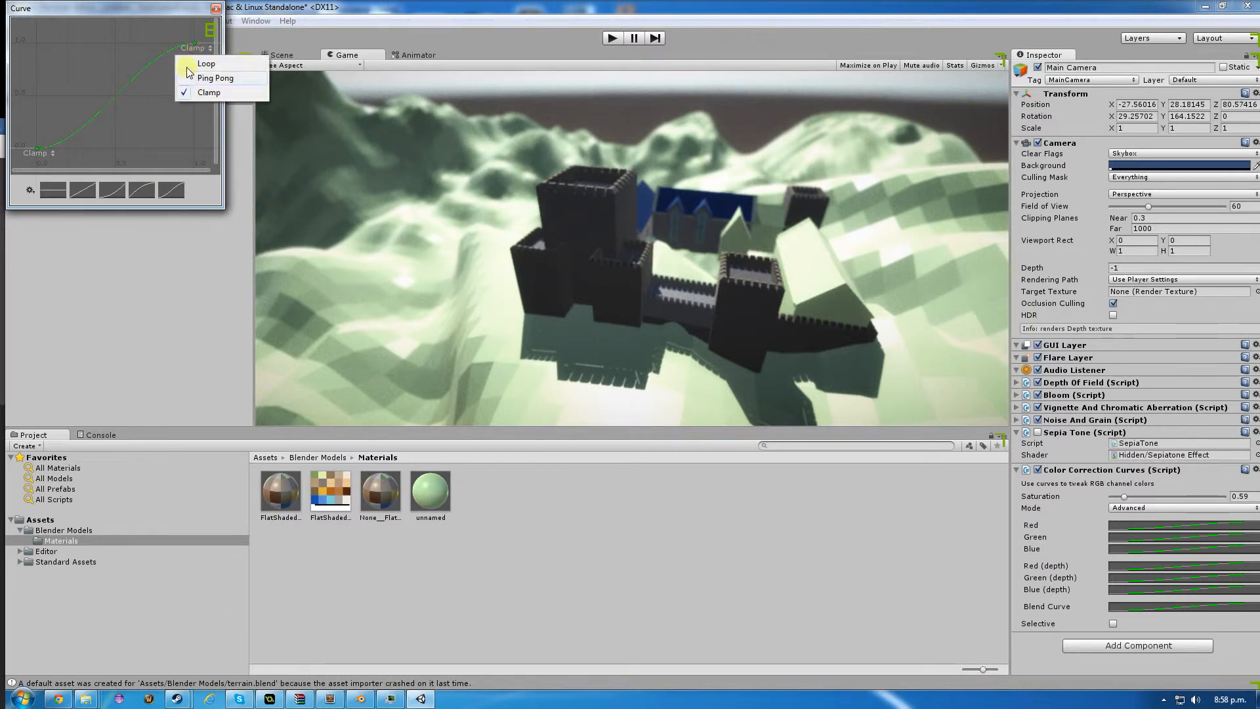
click(194, 43)
drag(195, 42, 111, 62)
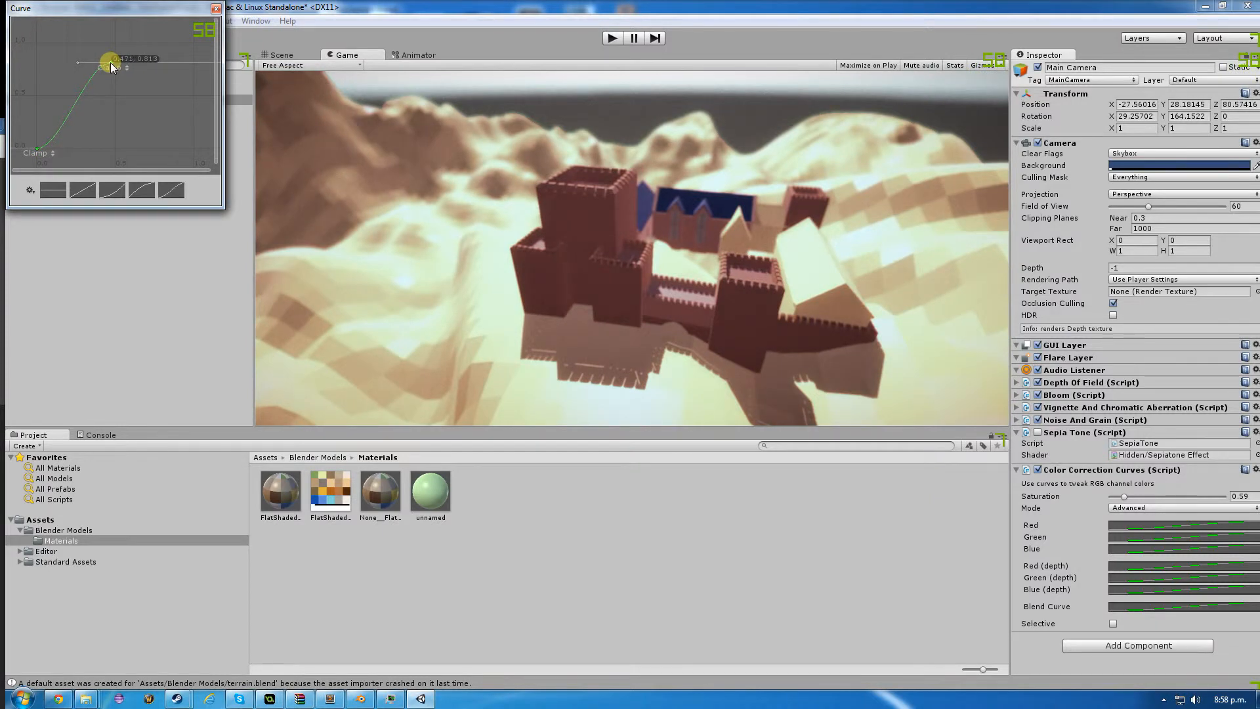
click(216, 8)
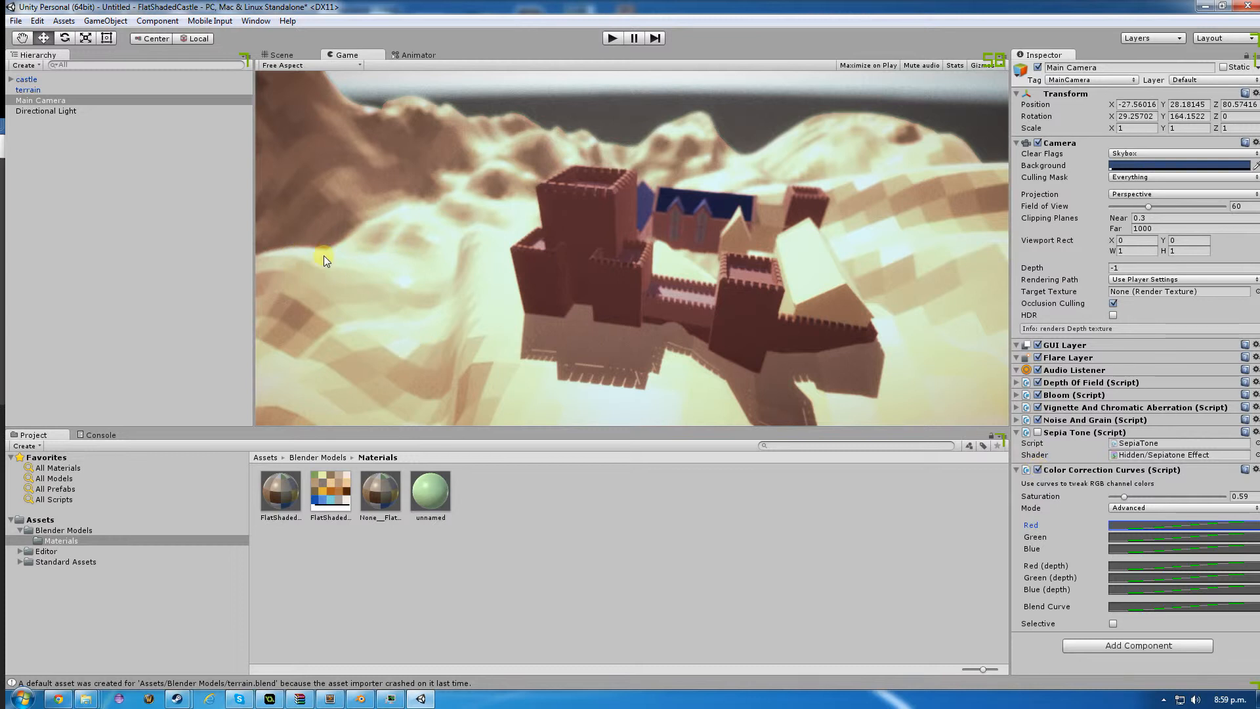
Import the complete Characters standard asset package into the project.
click(107, 22)
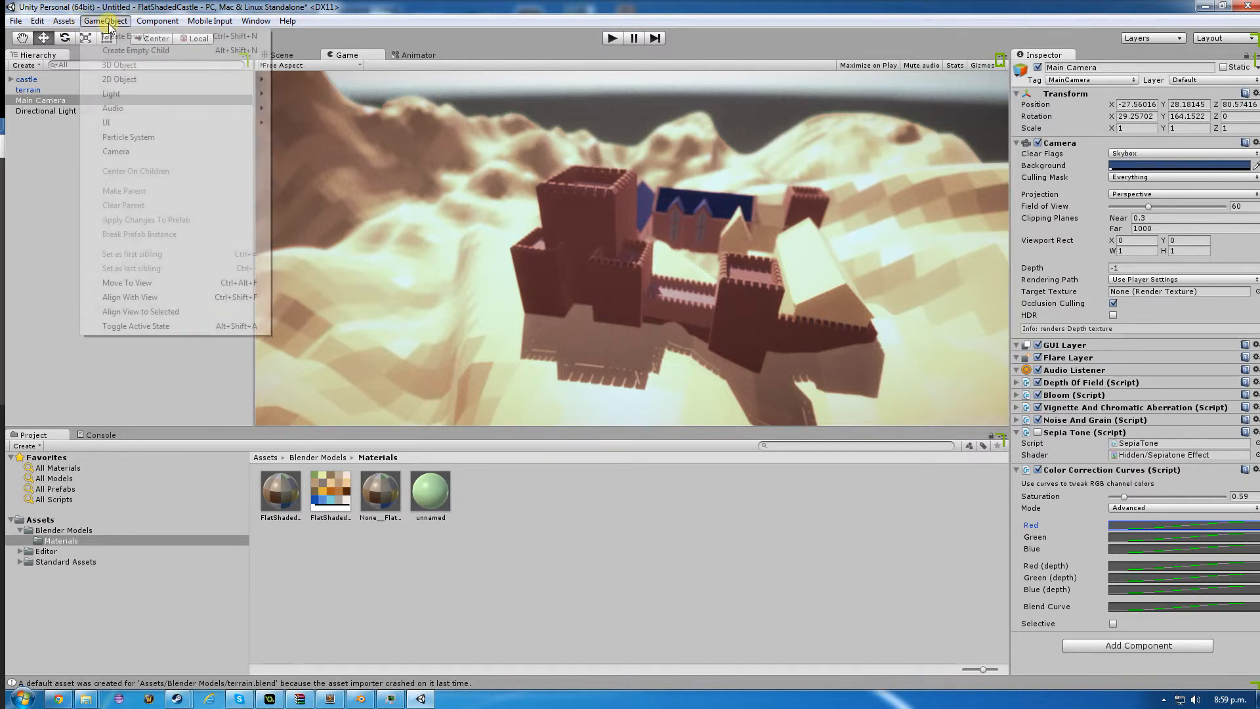
mouse_move(65, 21)
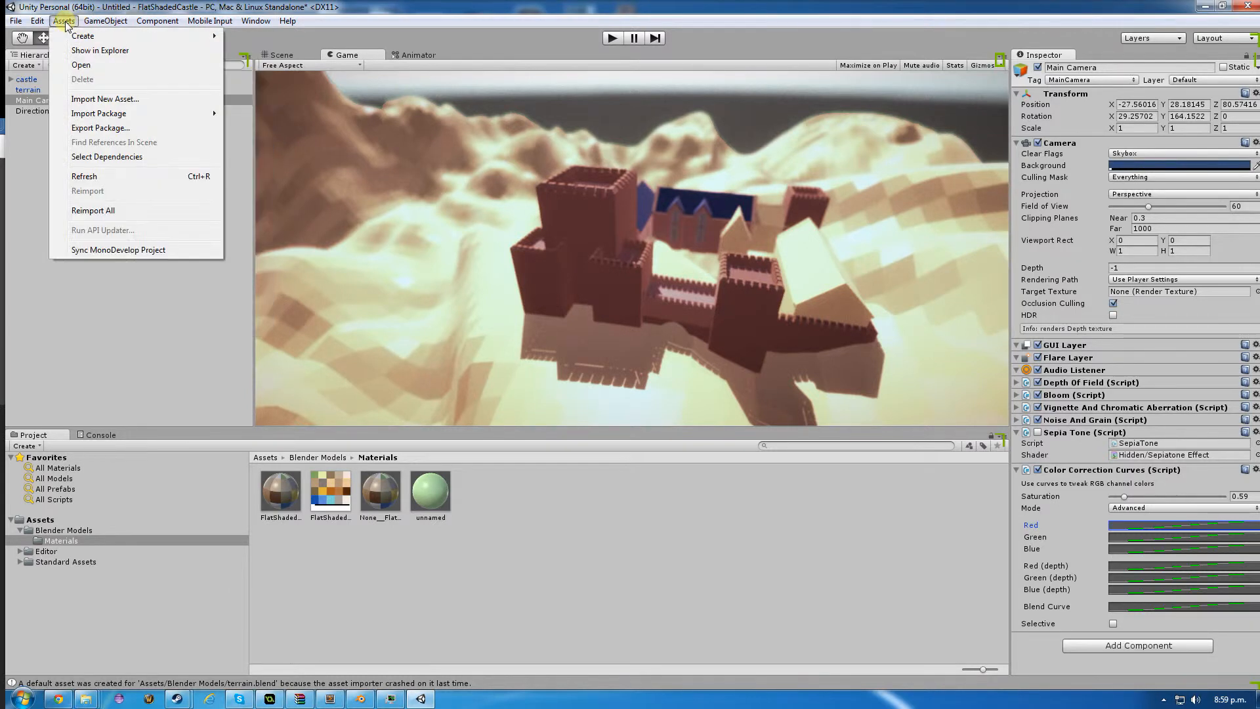
mouse_move(97, 114)
click(262, 162)
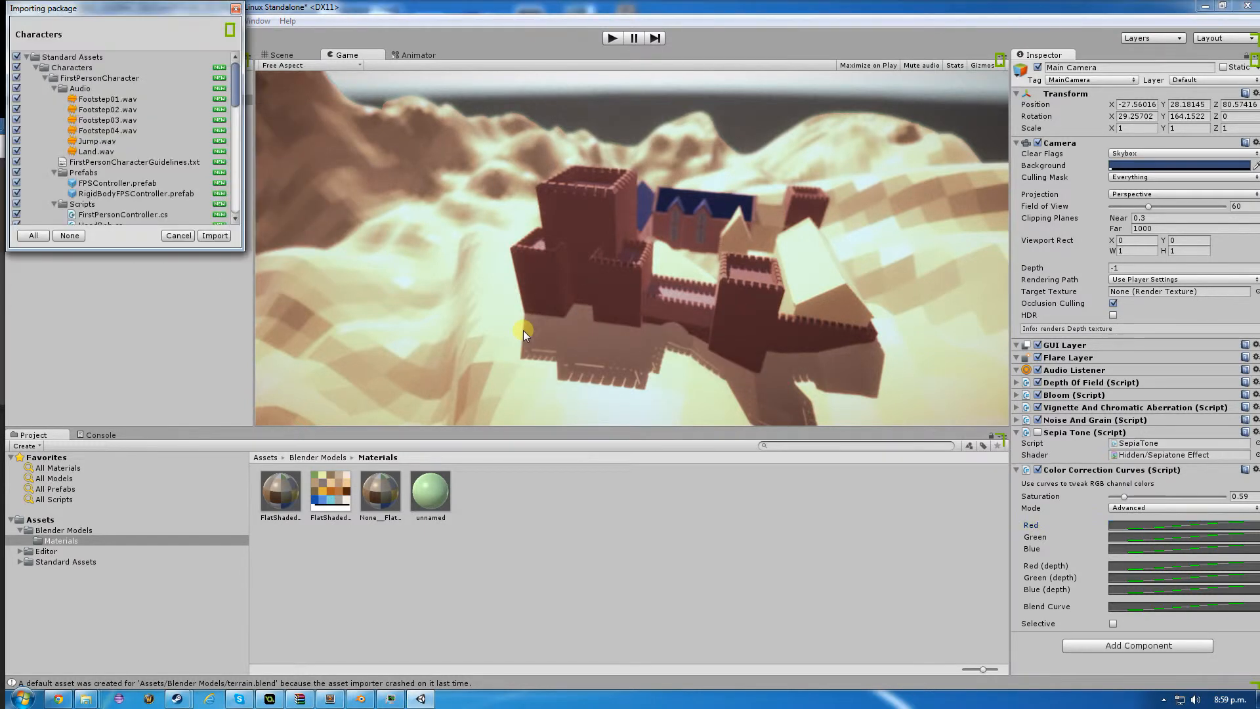
click(211, 236)
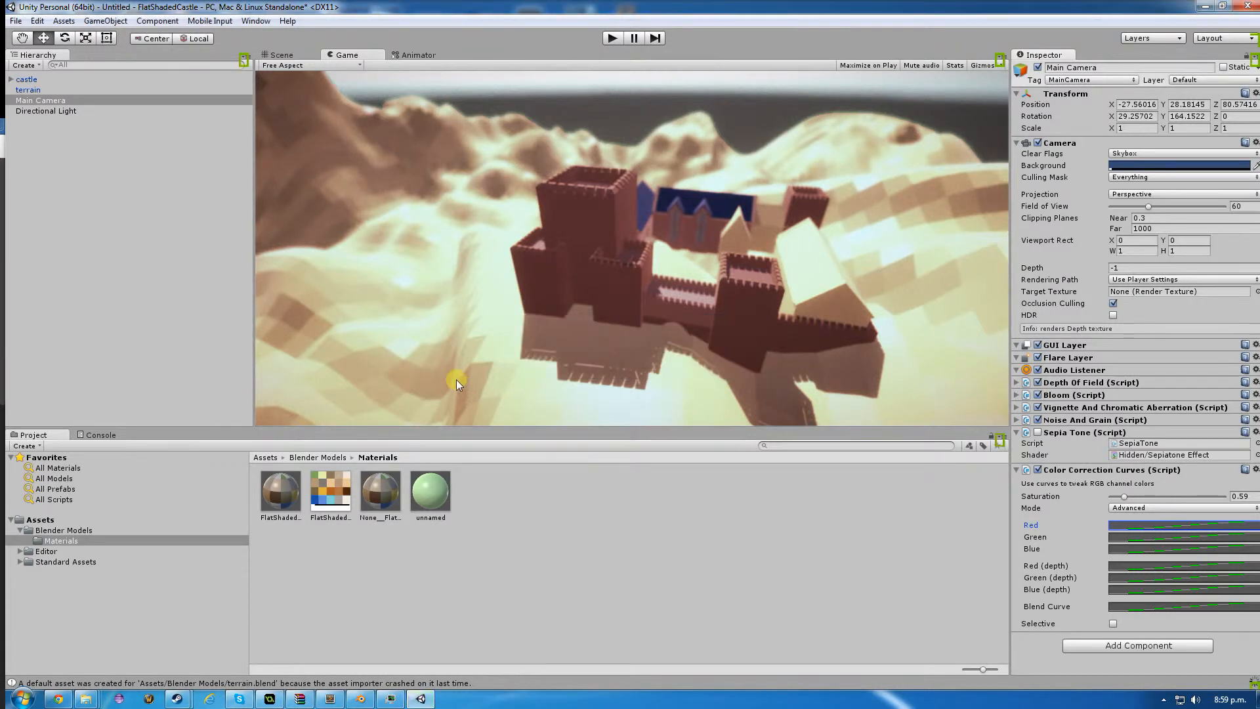
Place the FPSController prefab from the FirstPersonCharacter standard assets on the terrain in front of the castle.
click(21, 530)
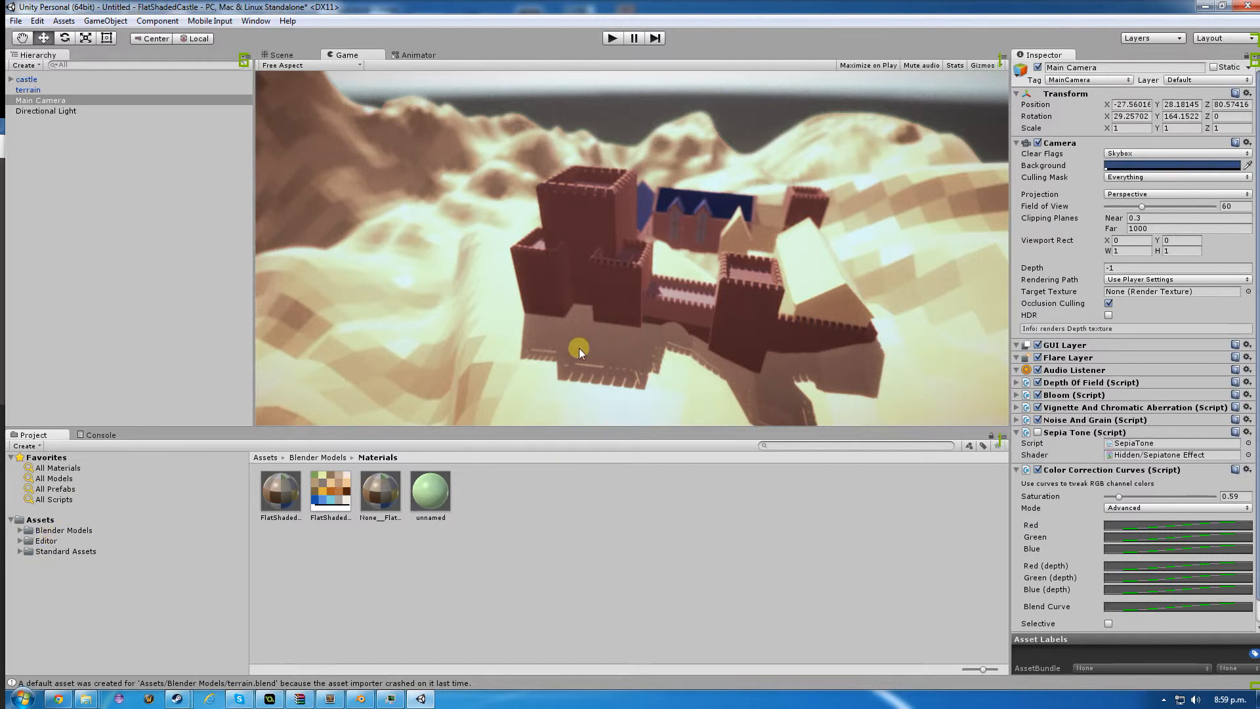
click(19, 551)
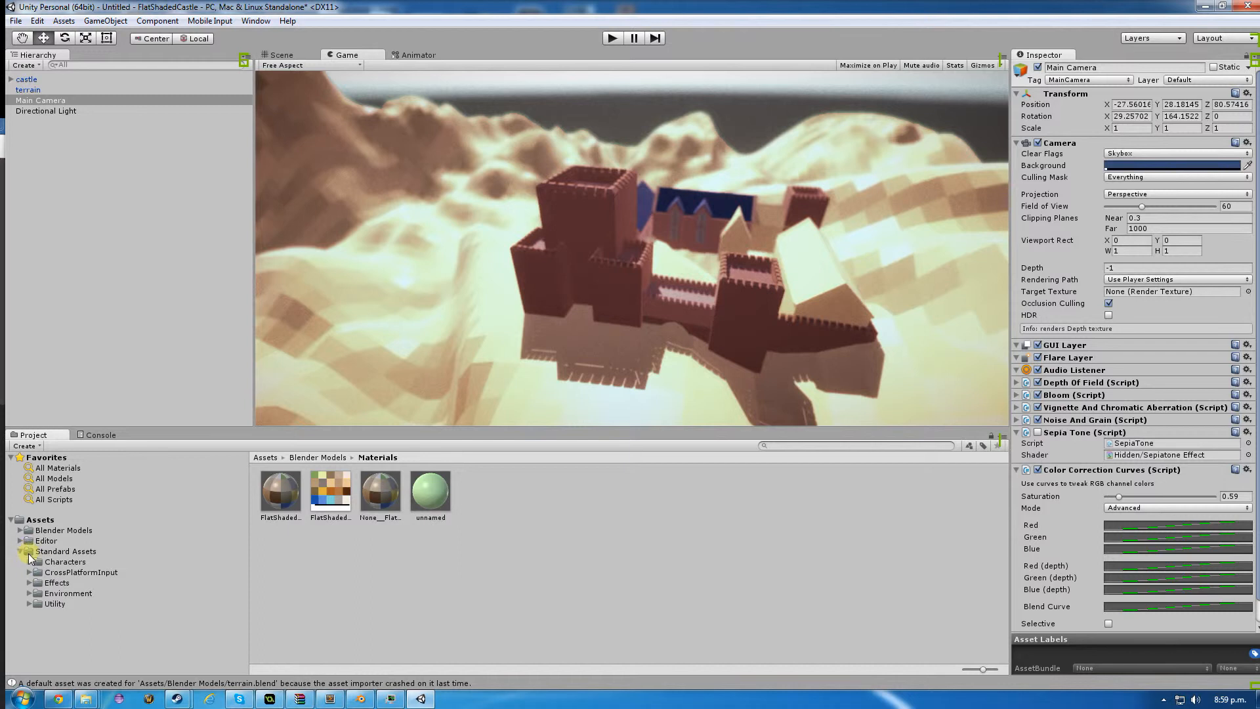
click(30, 562)
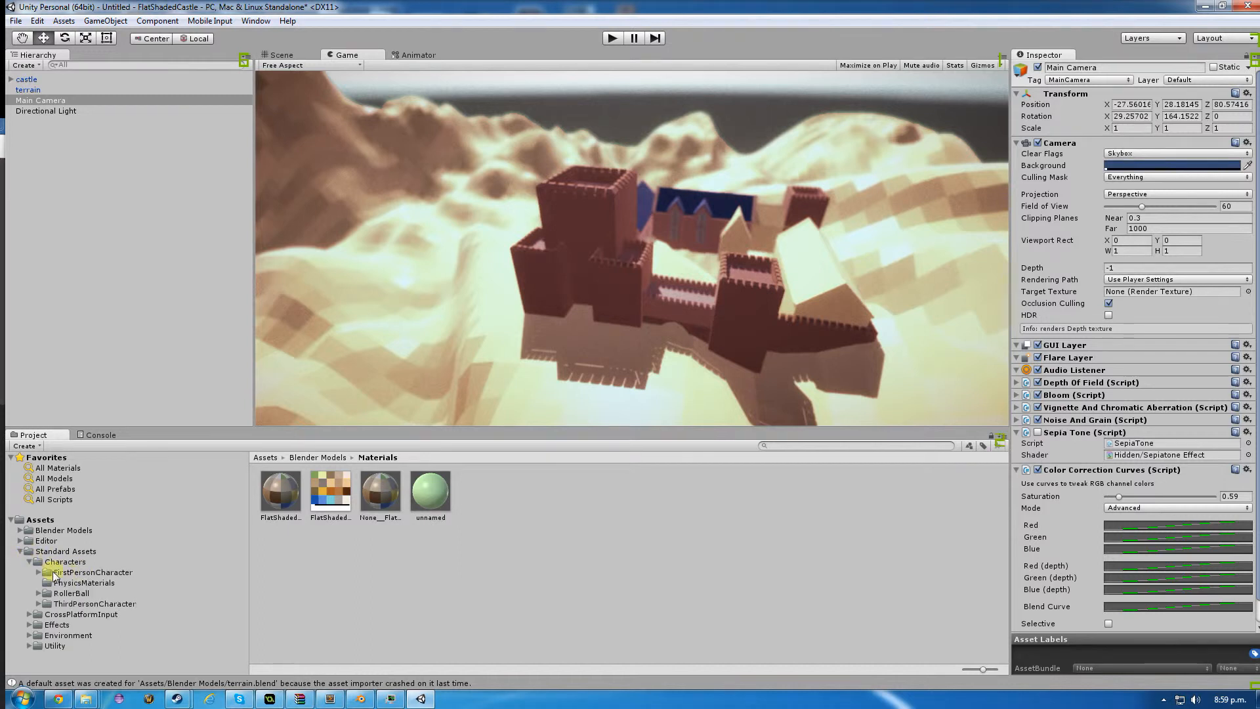
click(38, 572)
click(77, 592)
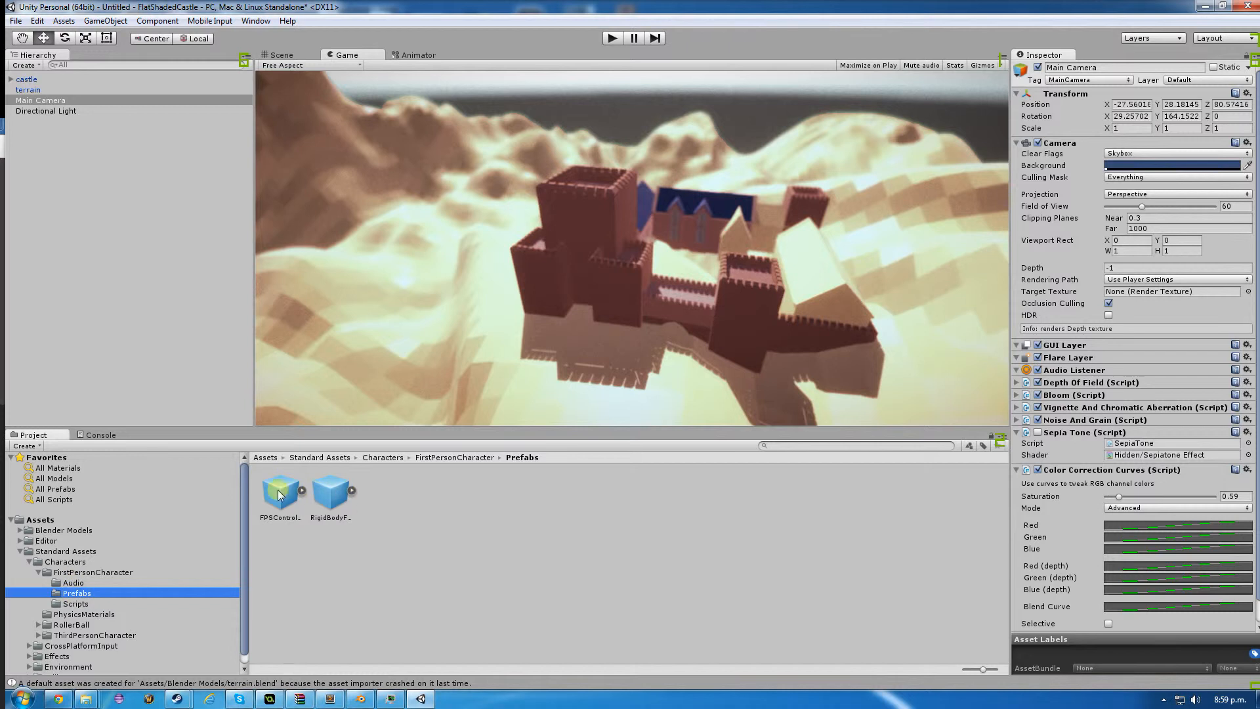
drag(278, 495, 524, 281)
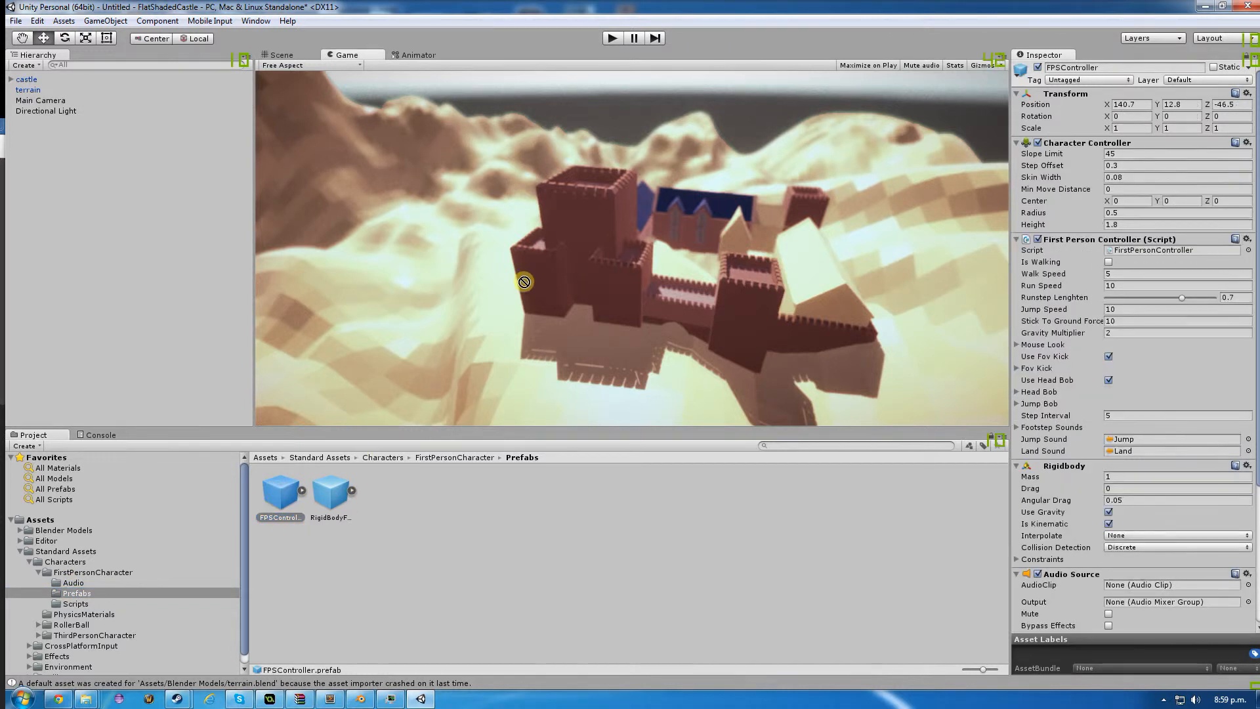
click(281, 55)
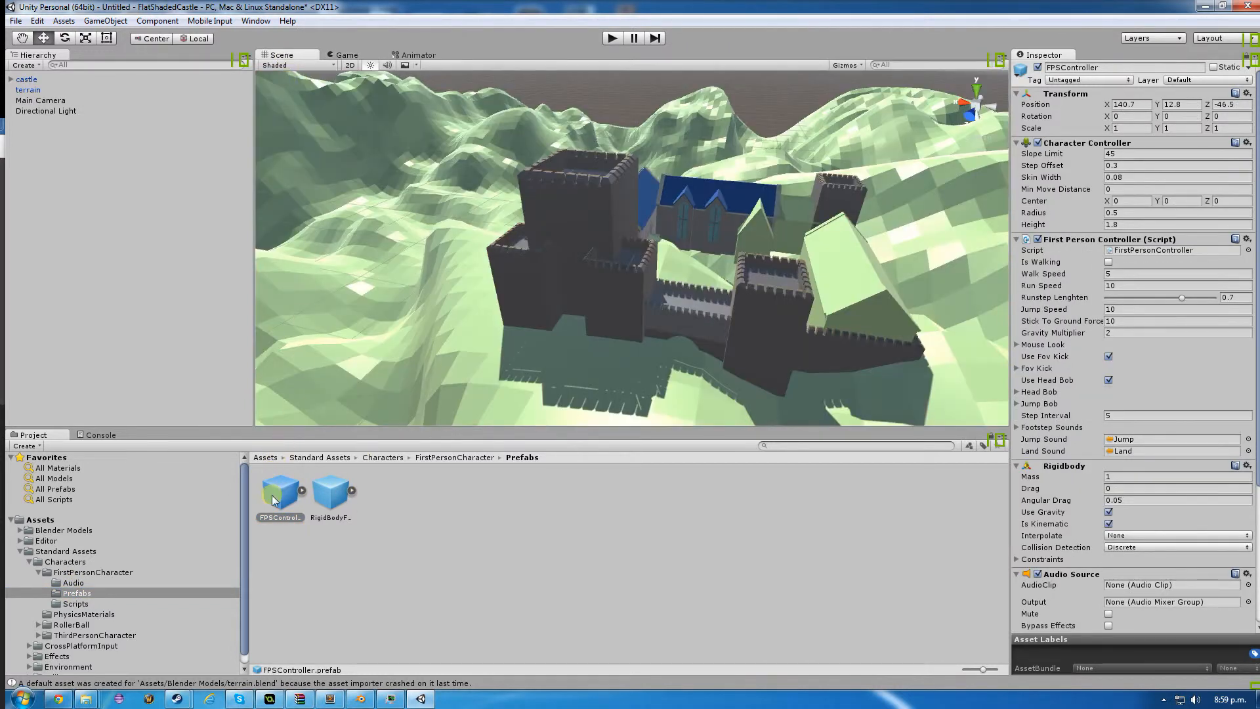
drag(275, 501, 573, 356)
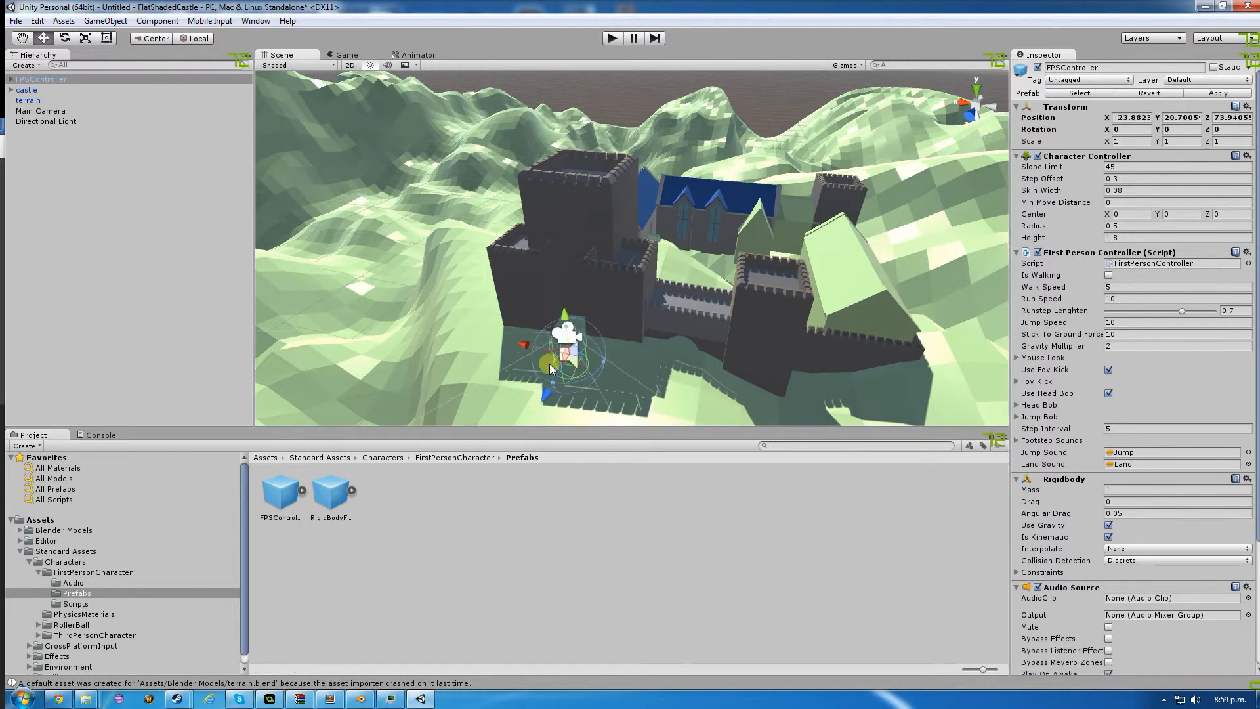
key(f)
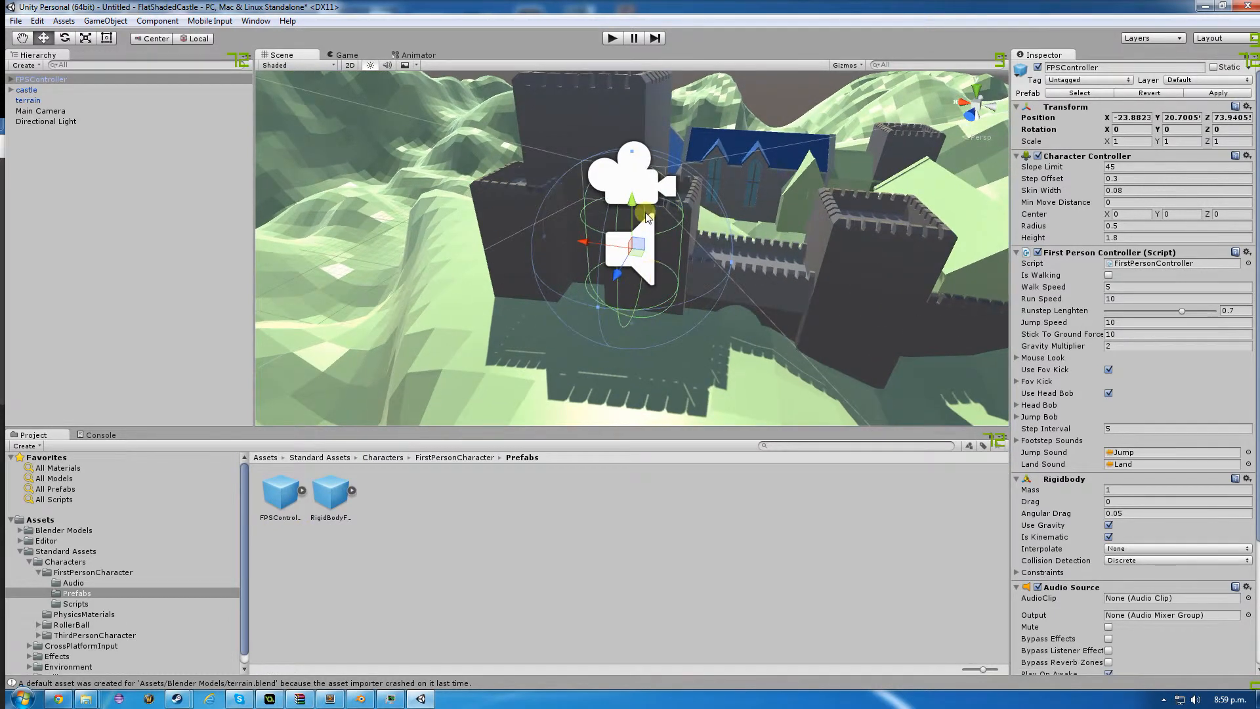
Enable Generate Colliders in the terrain model's import settings and apply the change.
click(420, 335)
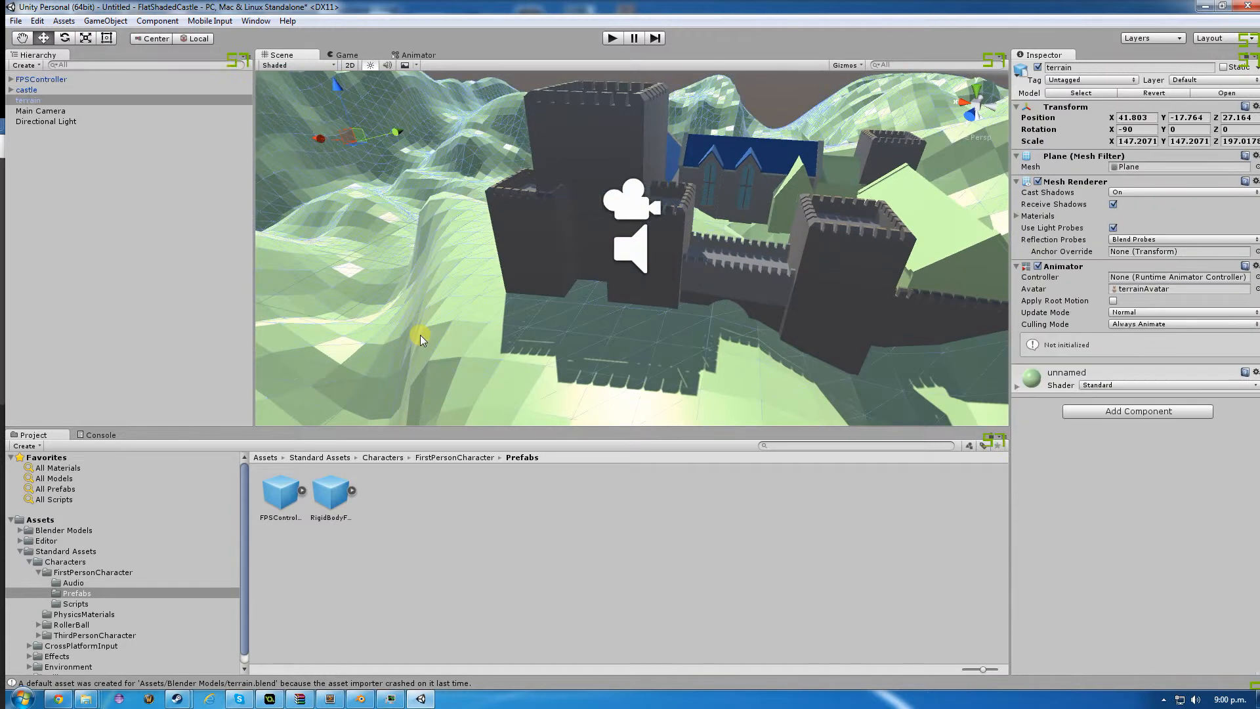
click(44, 530)
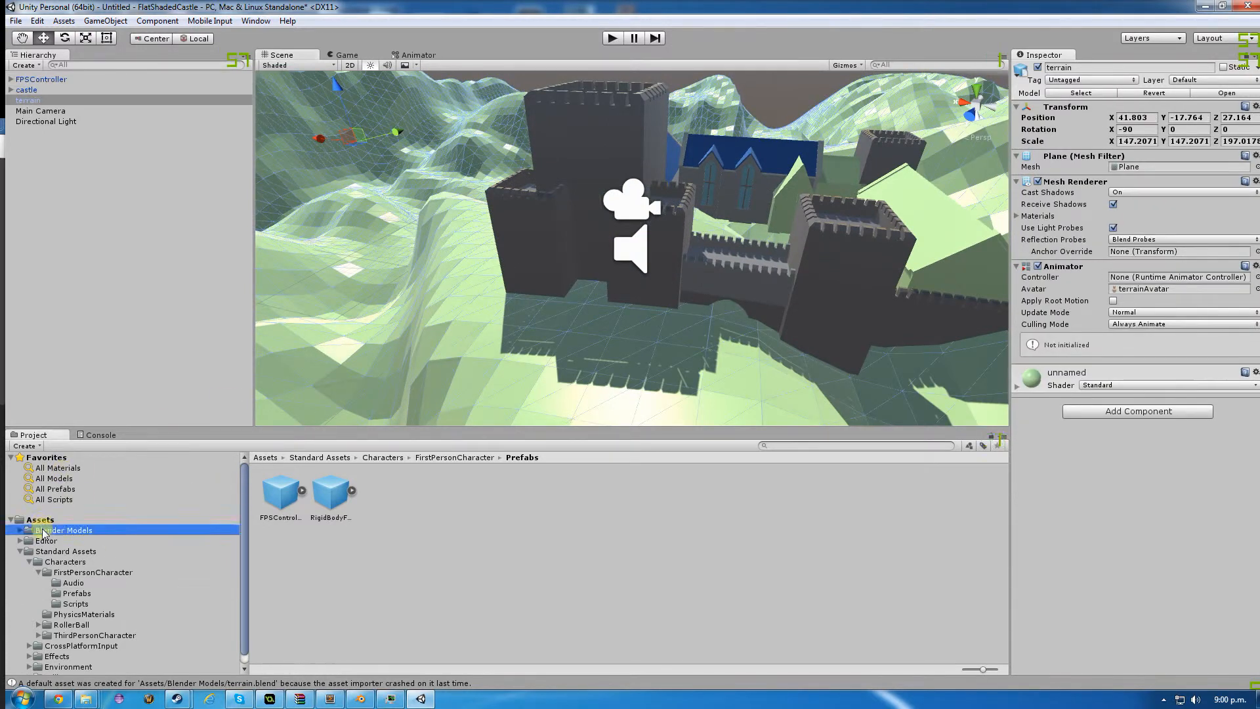
click(394, 484)
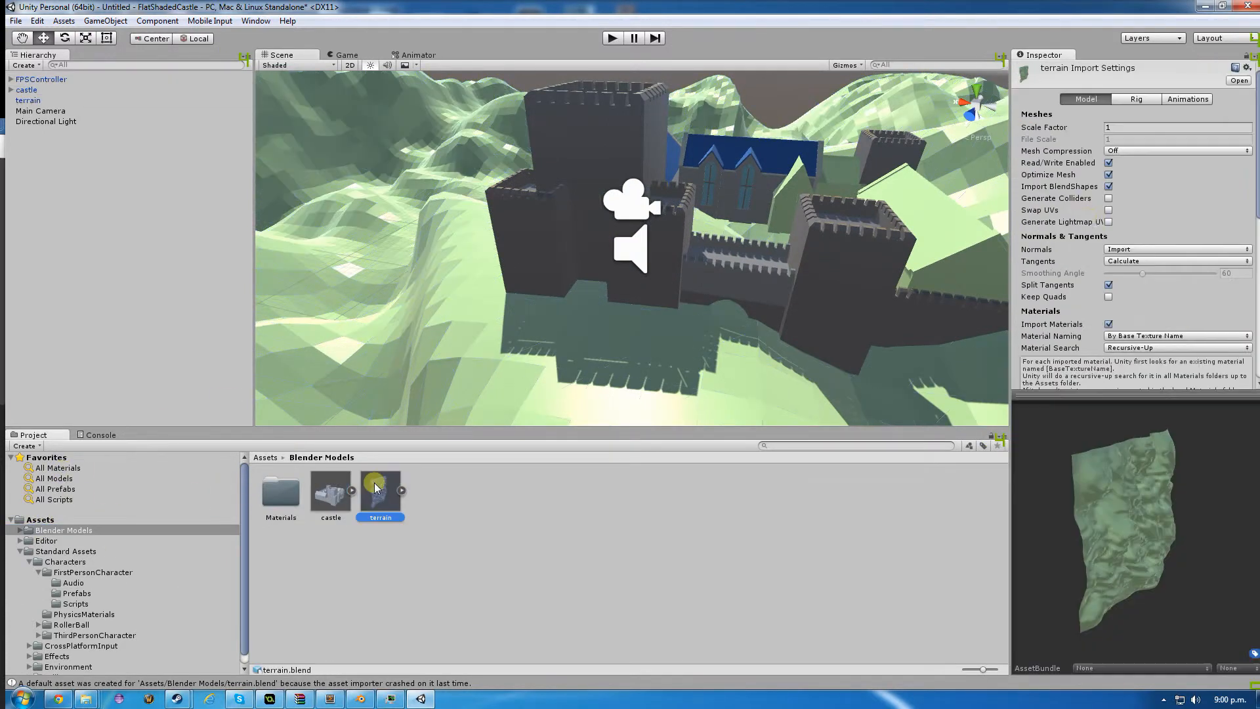
click(1108, 198)
click(338, 485)
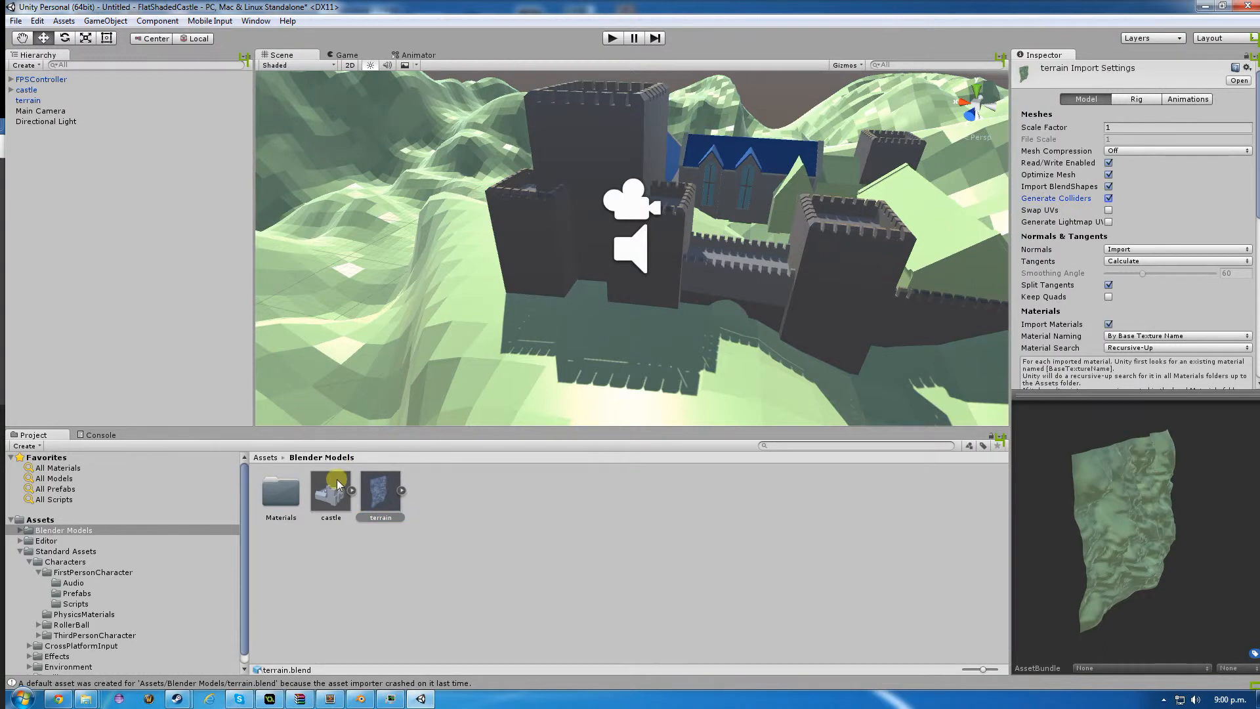
click(675, 375)
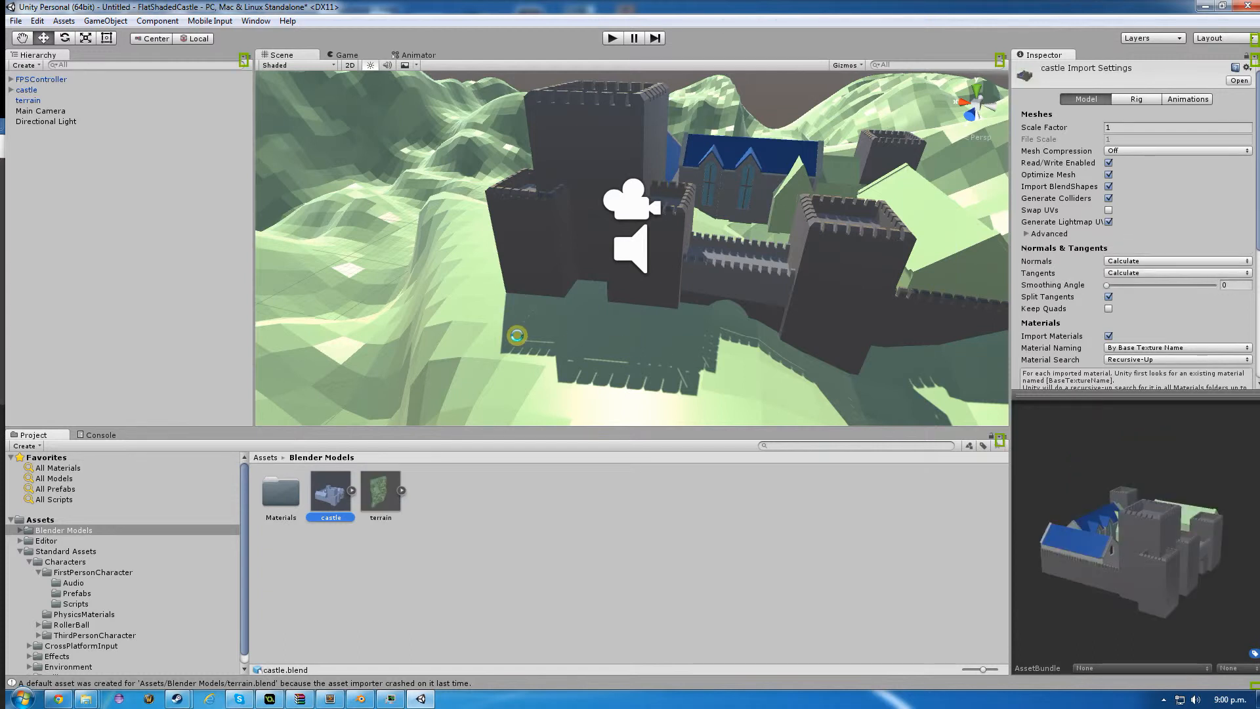
Play-test the scene by walking the first-person controller around the outside of the castle, and stop the game.
click(610, 40)
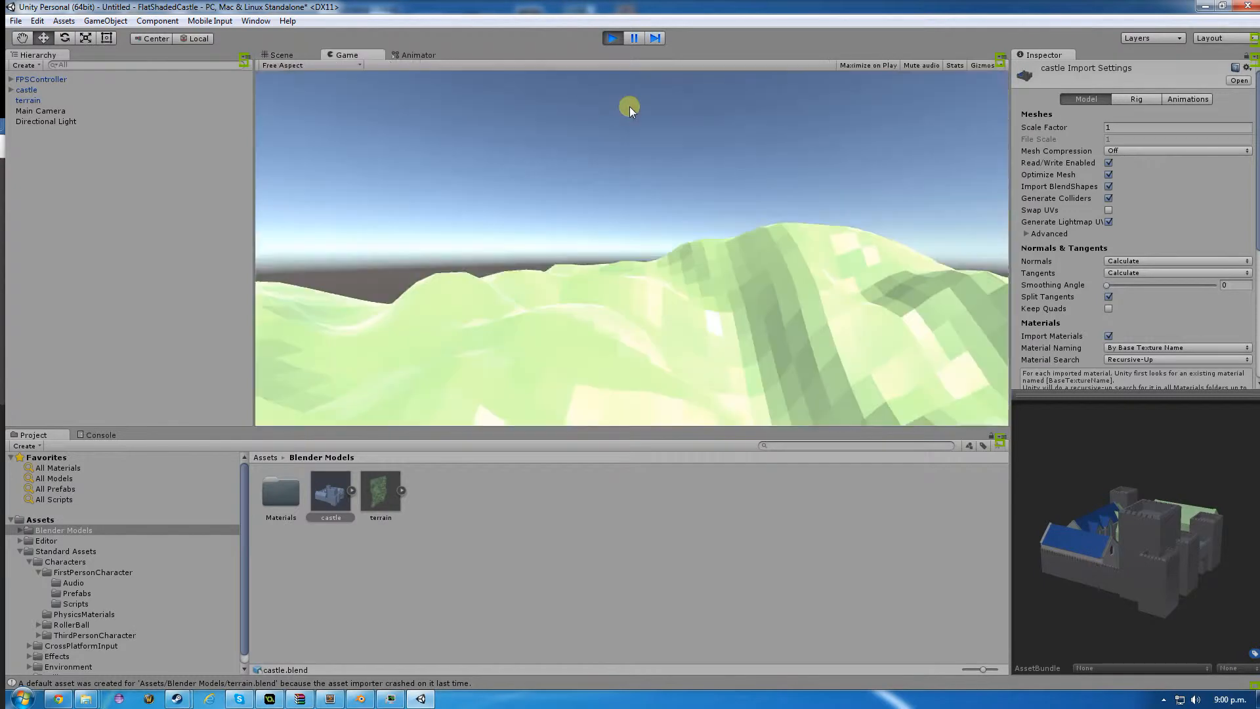
key(w)
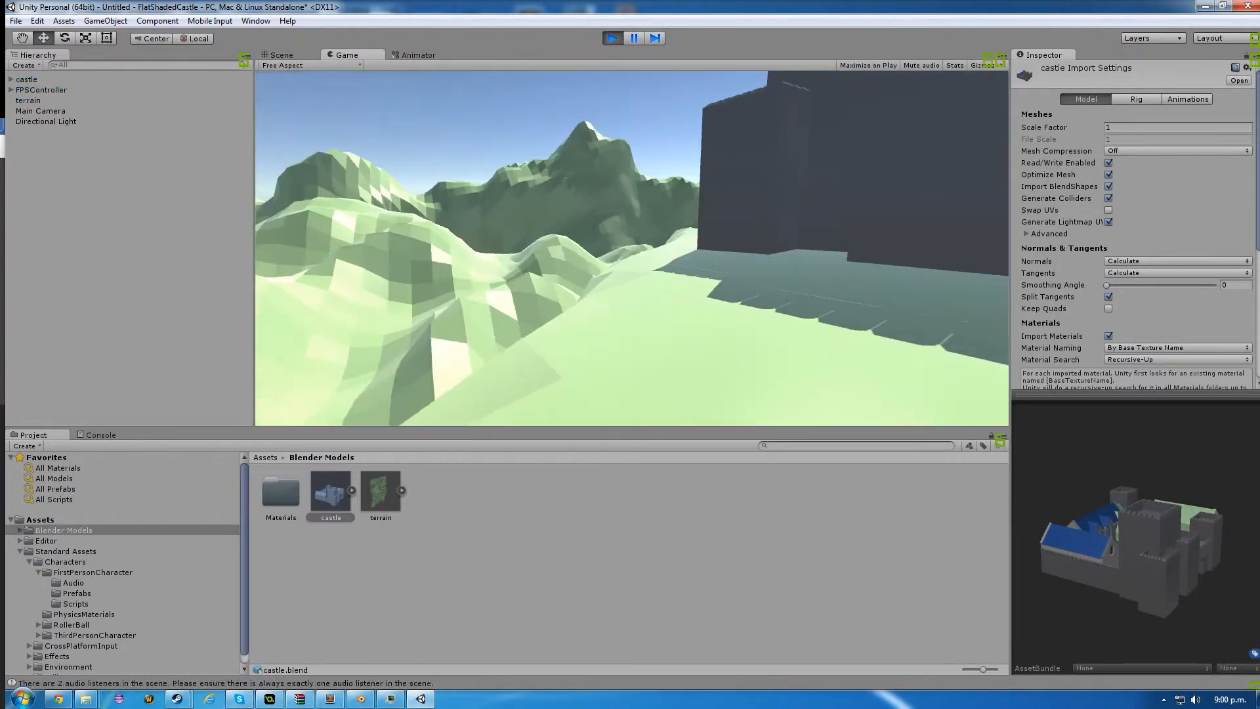
key(w)
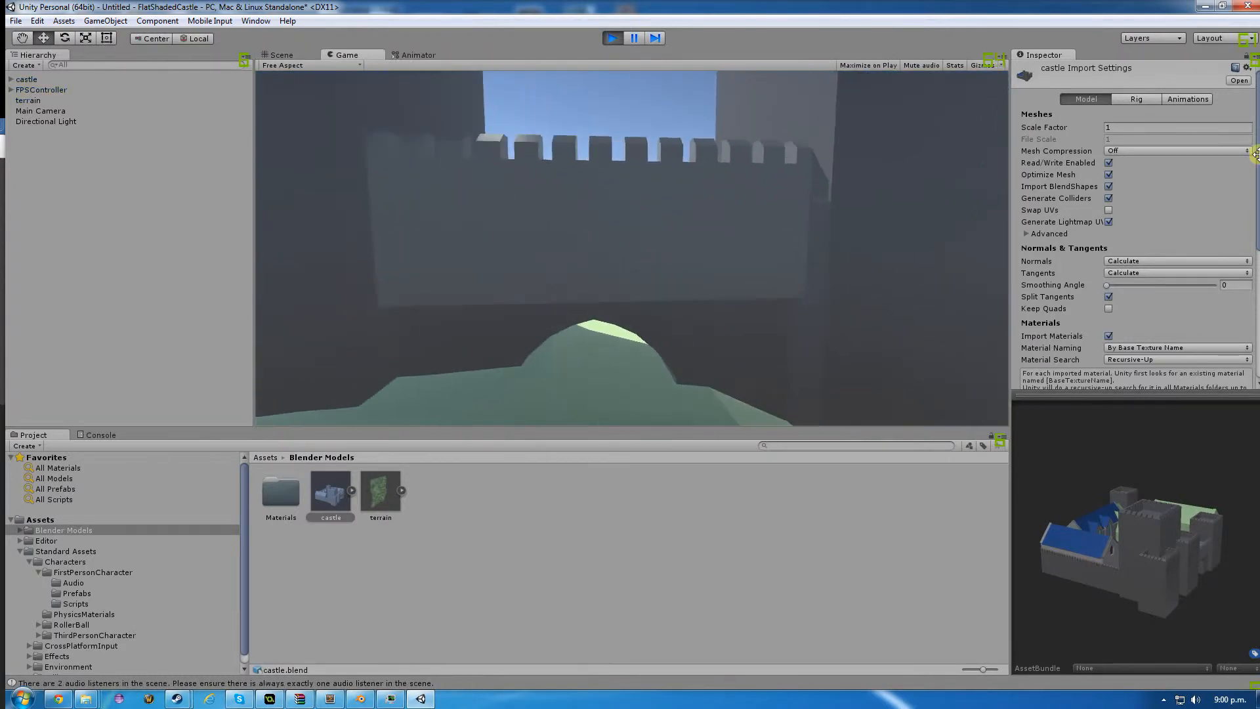
key(s)
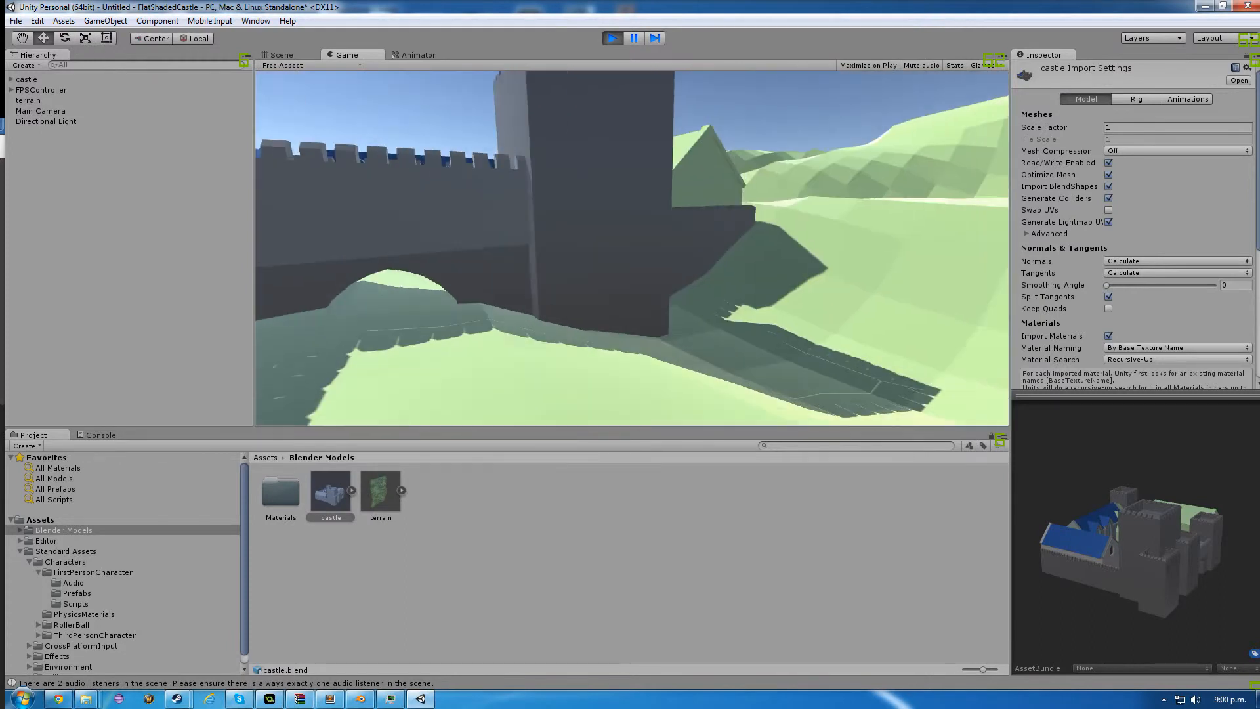
key(w)
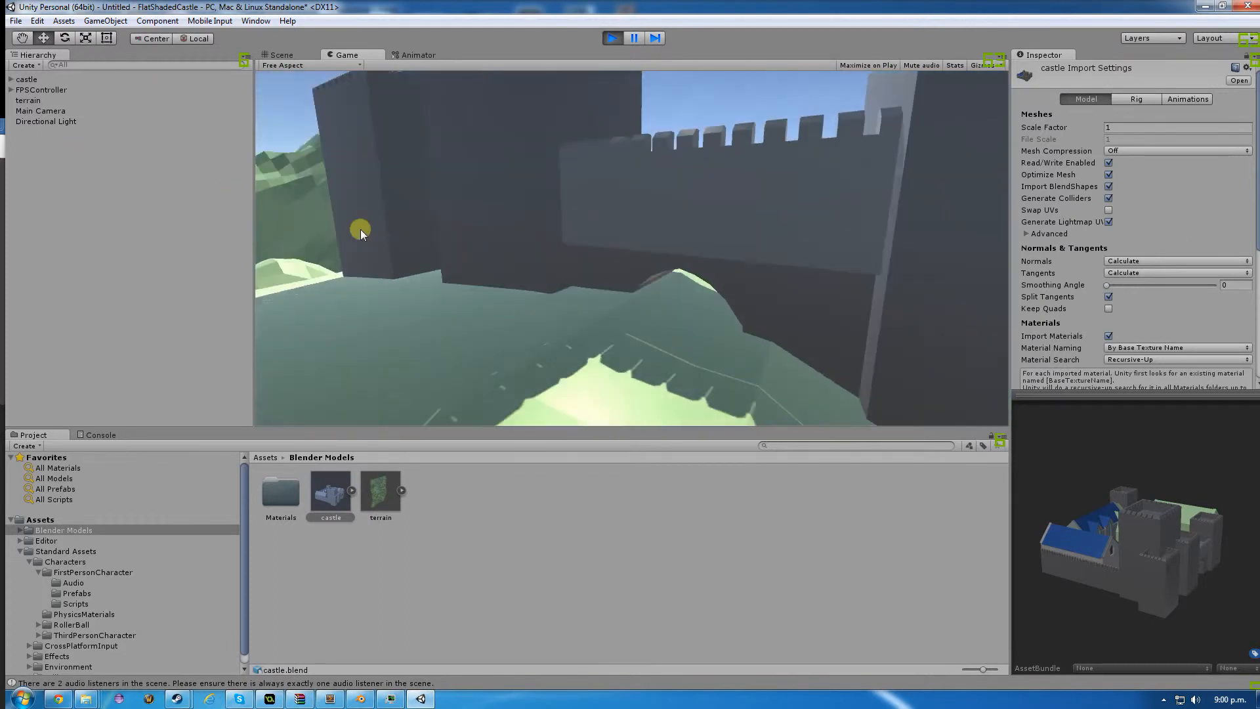
key(s)
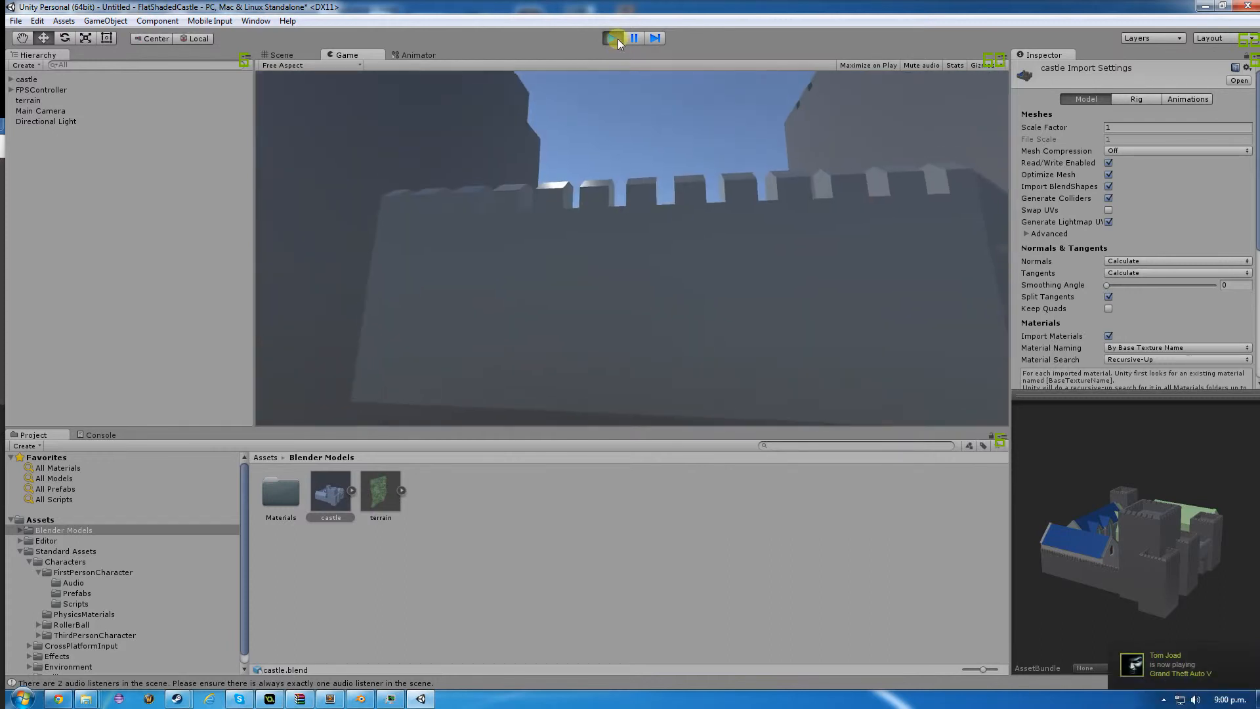
click(610, 38)
Scale the castle to 3 on the X, Y and Z axes.
click(597, 164)
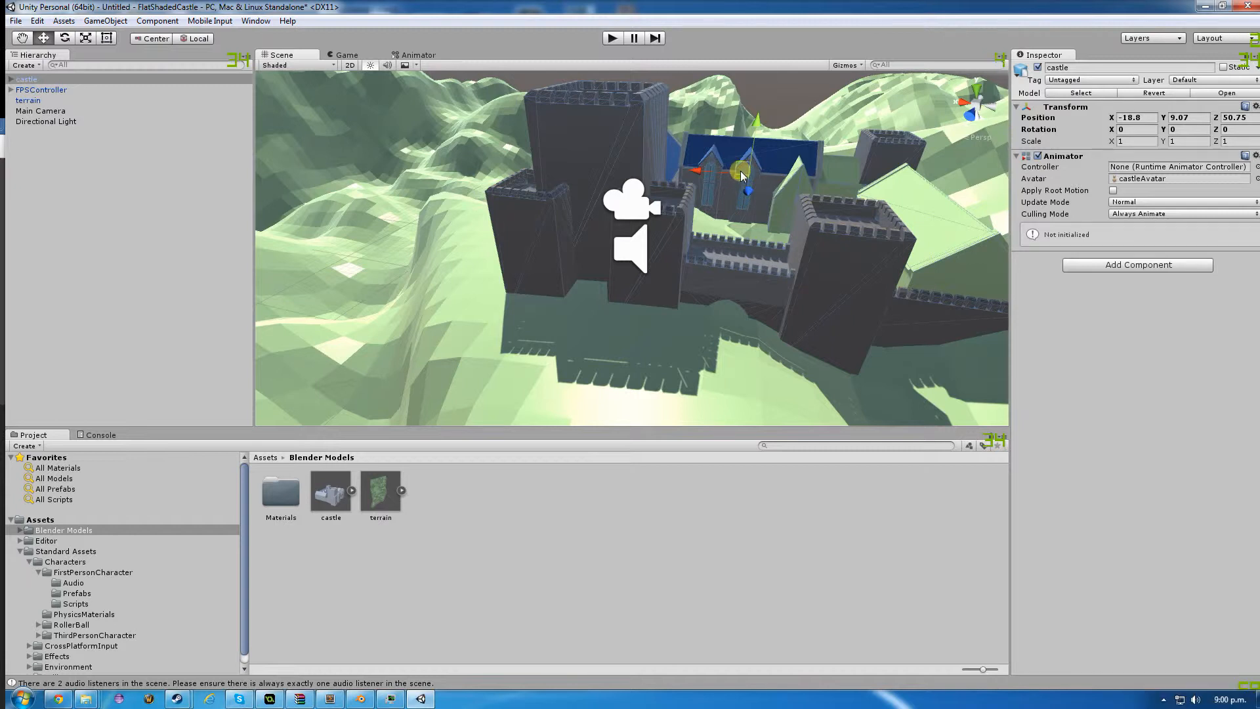
key(r)
drag(747, 179, 831, 179)
click(1150, 141)
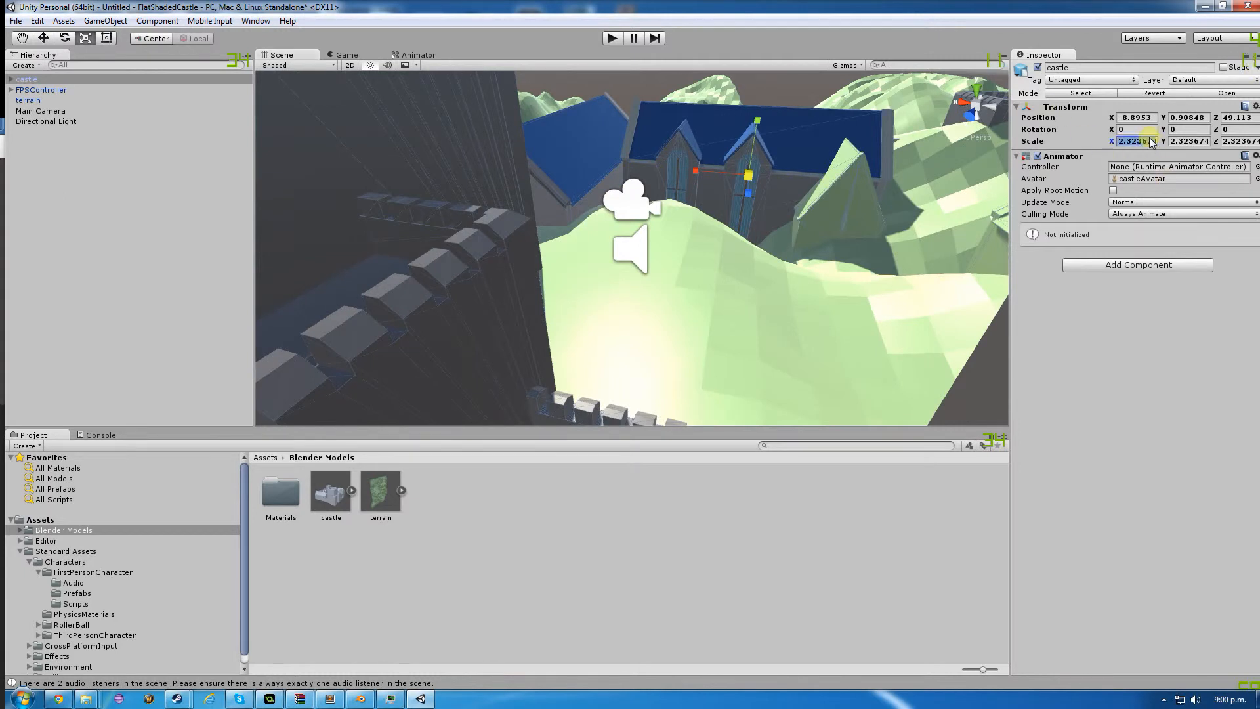
text(3)
key(Tab)
text(3)
key(Tab)
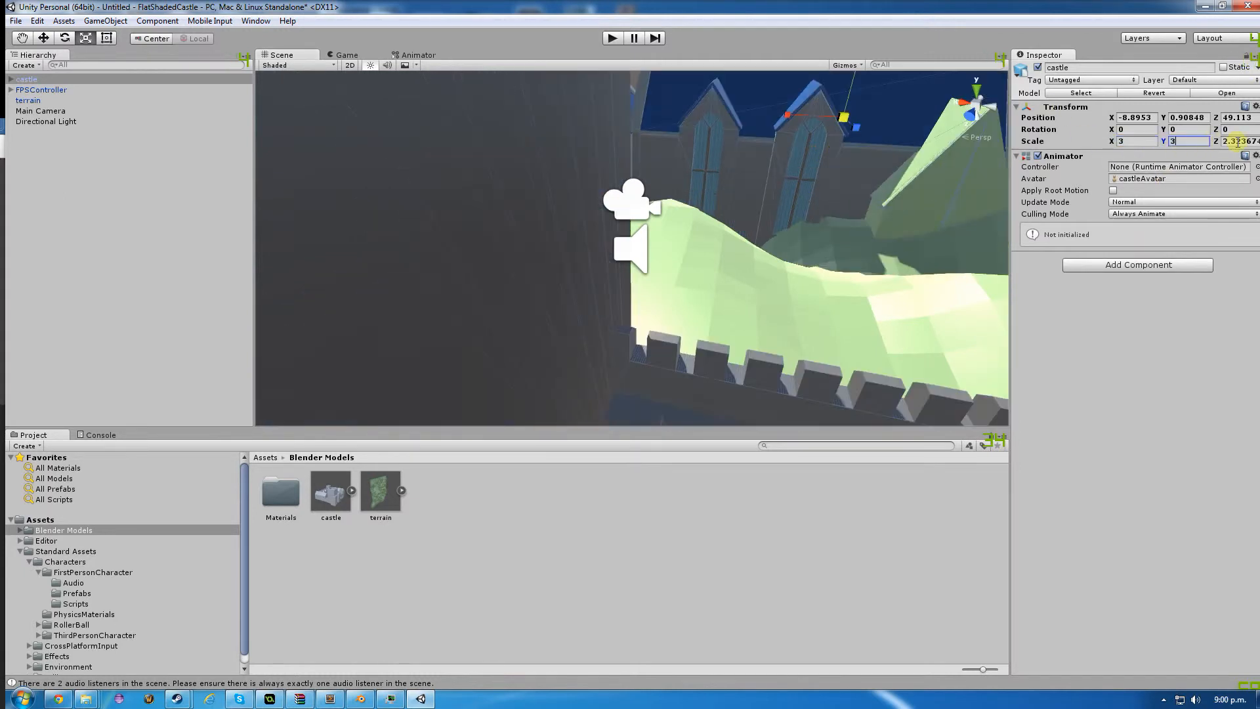
text(3)
Move the FPSController to Z 68.96 inside the castle grounds and raise the castle to Y 8.19.
scroll(817, 198, down, 5)
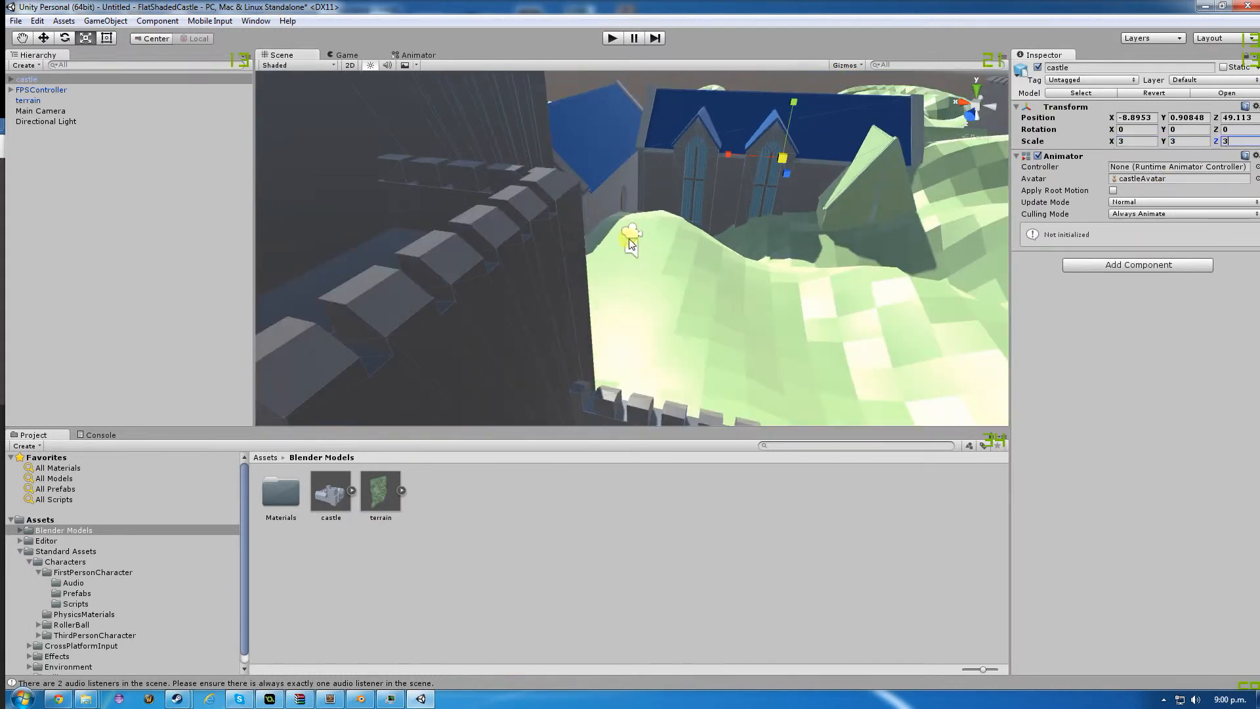
click(632, 237)
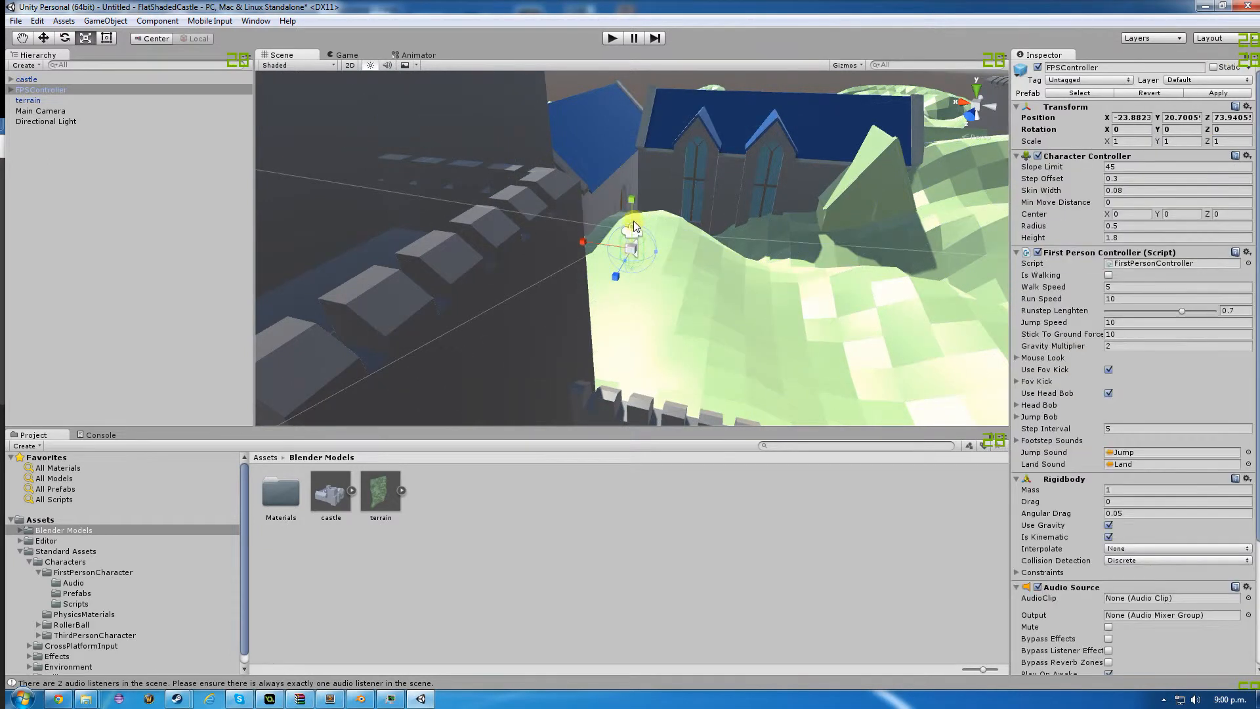
key(w)
drag(620, 274, 651, 224)
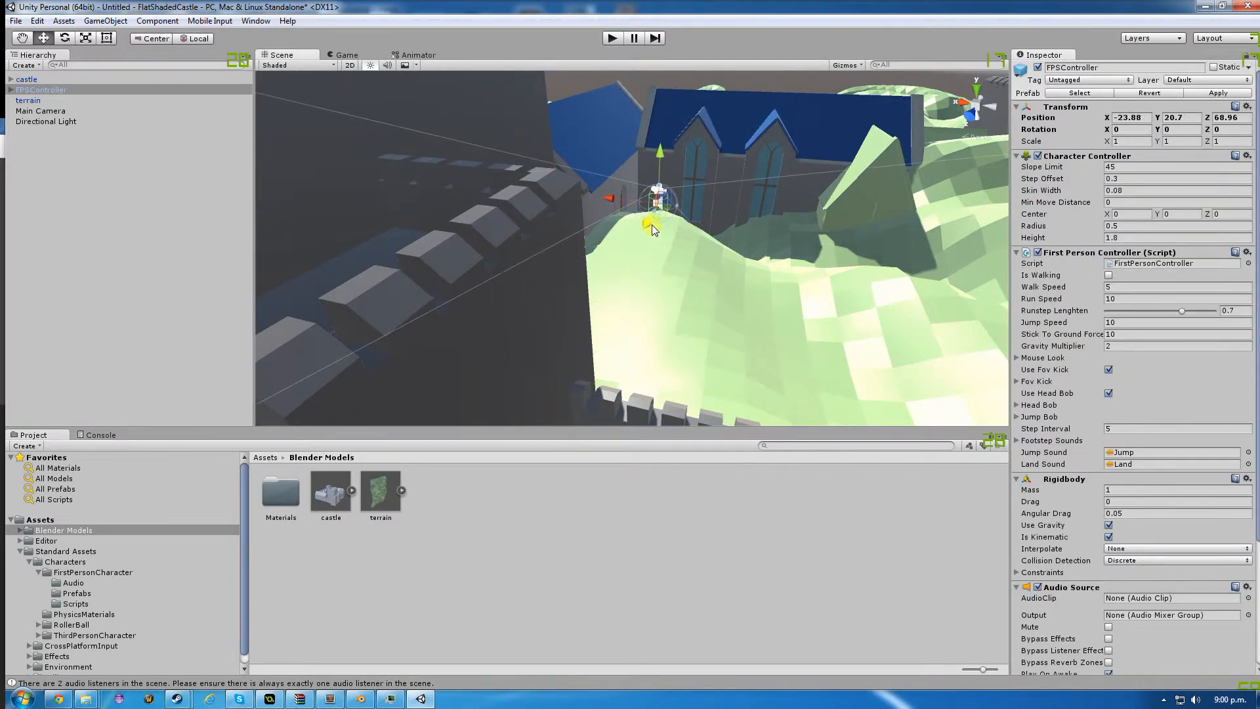
click(740, 156)
drag(801, 116, 796, 14)
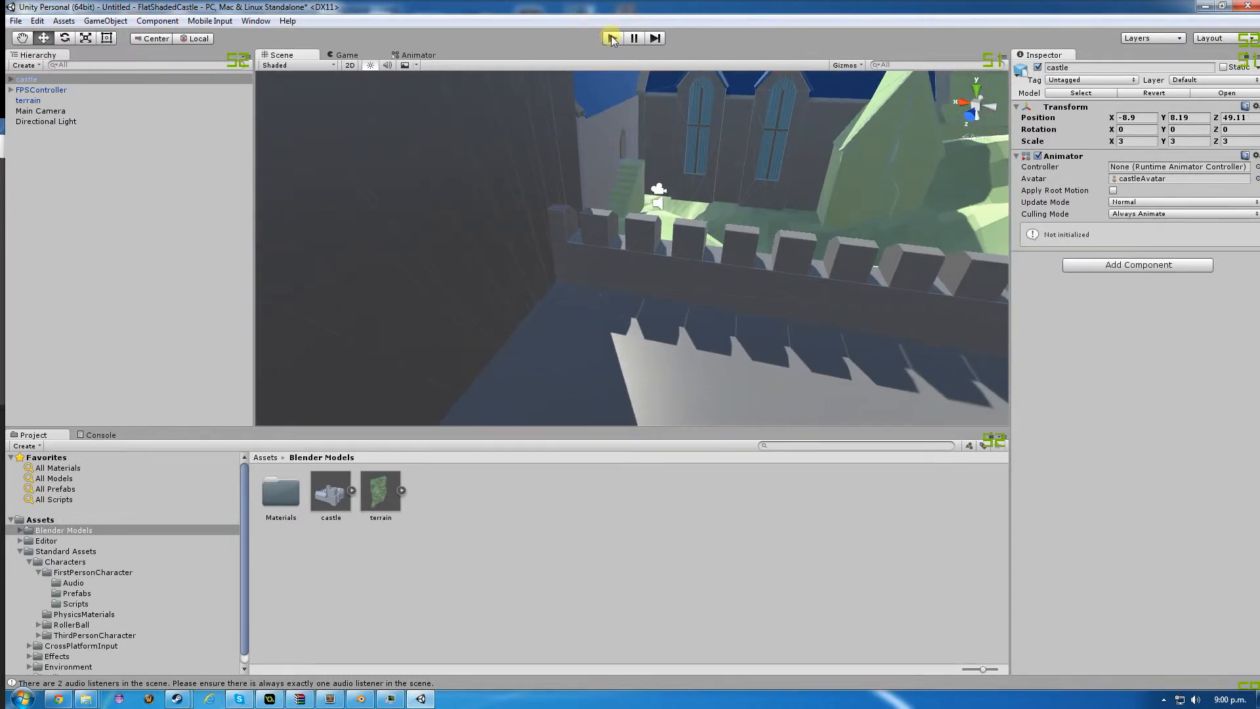
Play-test the scene by walking the first-person controller across the courtyard and up the stairs to the wooden door.
click(609, 38)
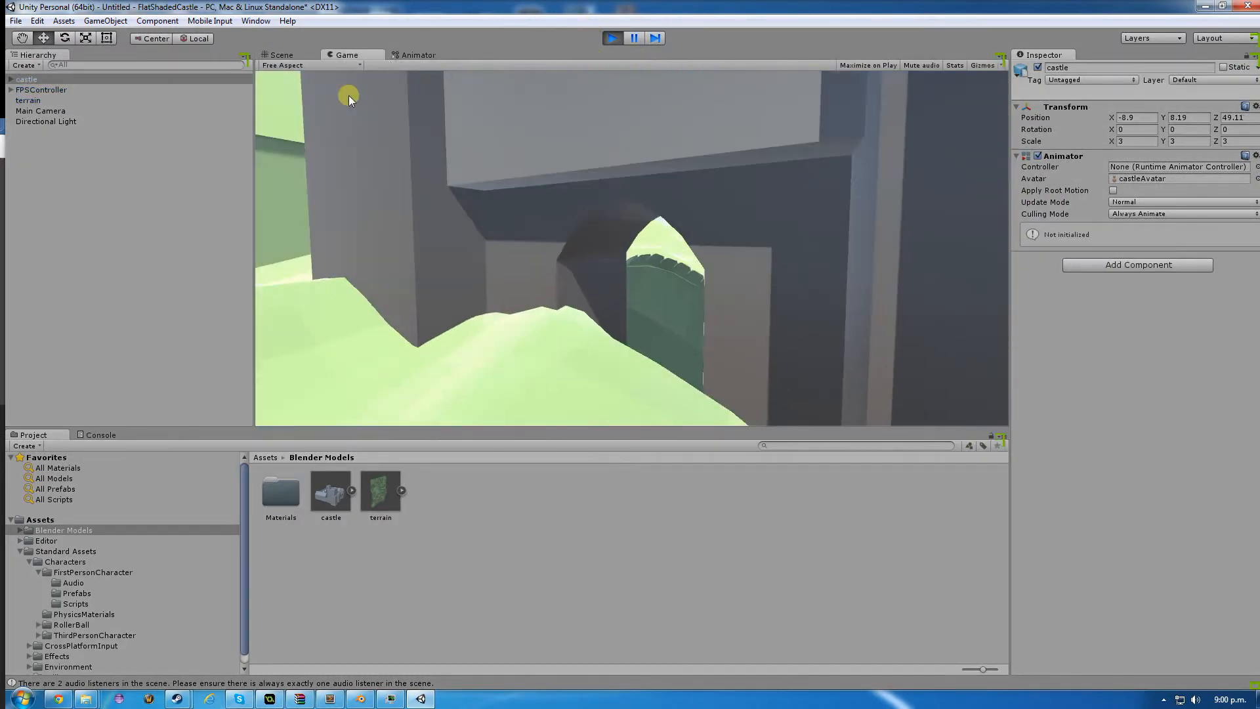
key(w)
click(467, 128)
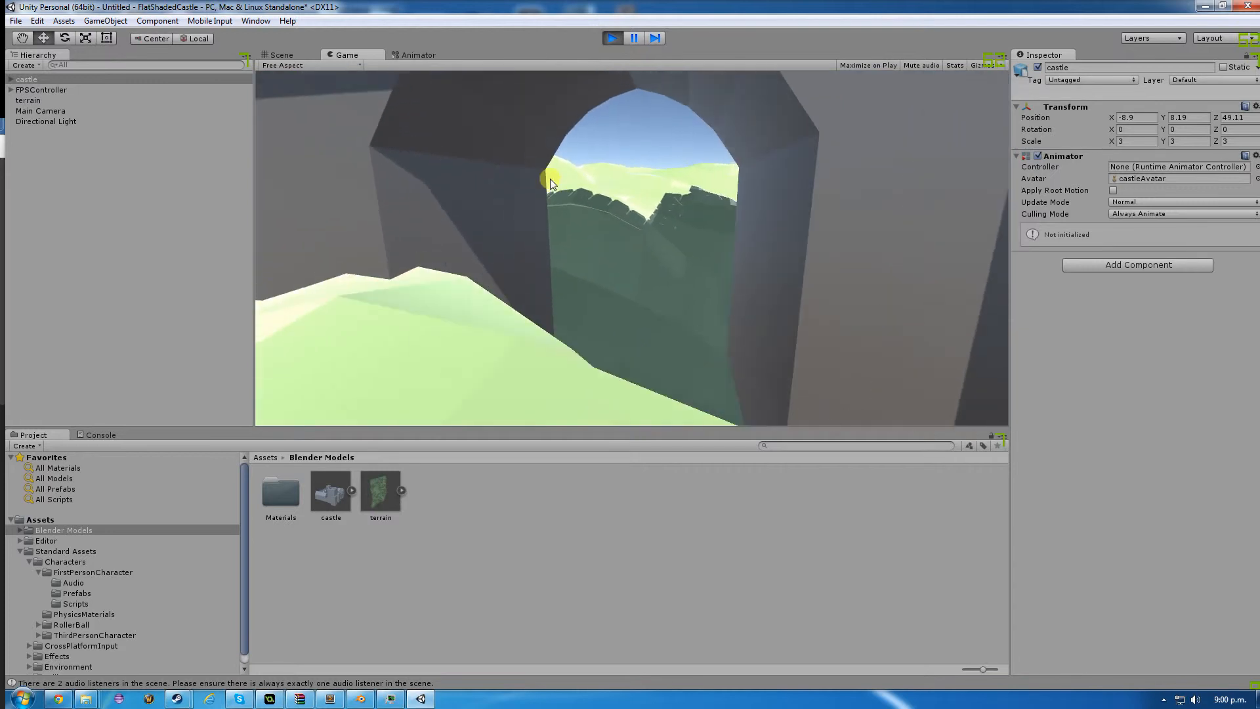
key(Escape)
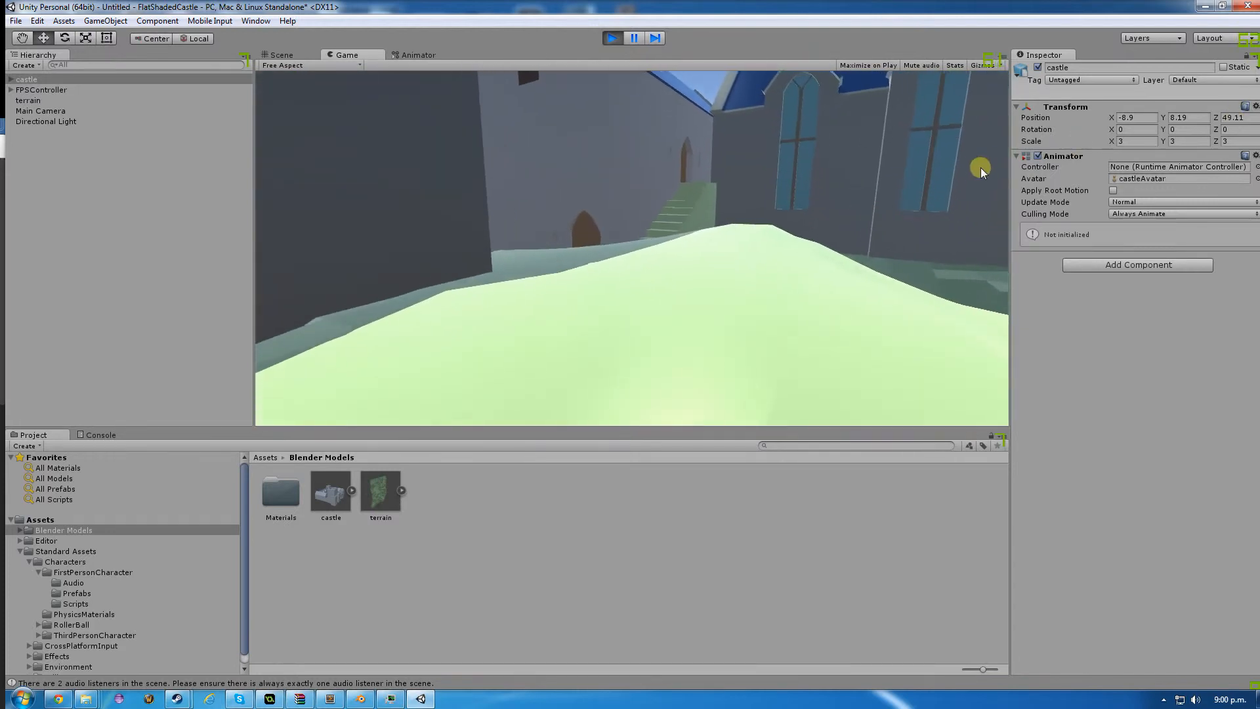
key(w)
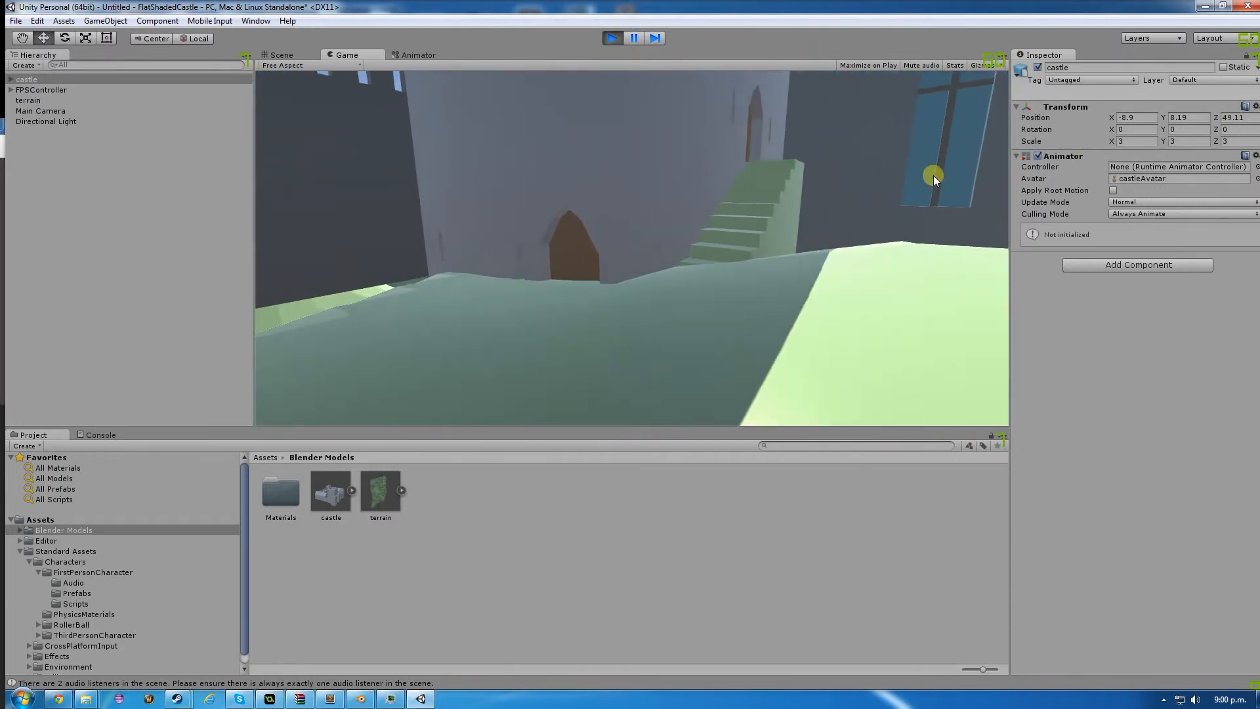
click(976, 181)
key(w)
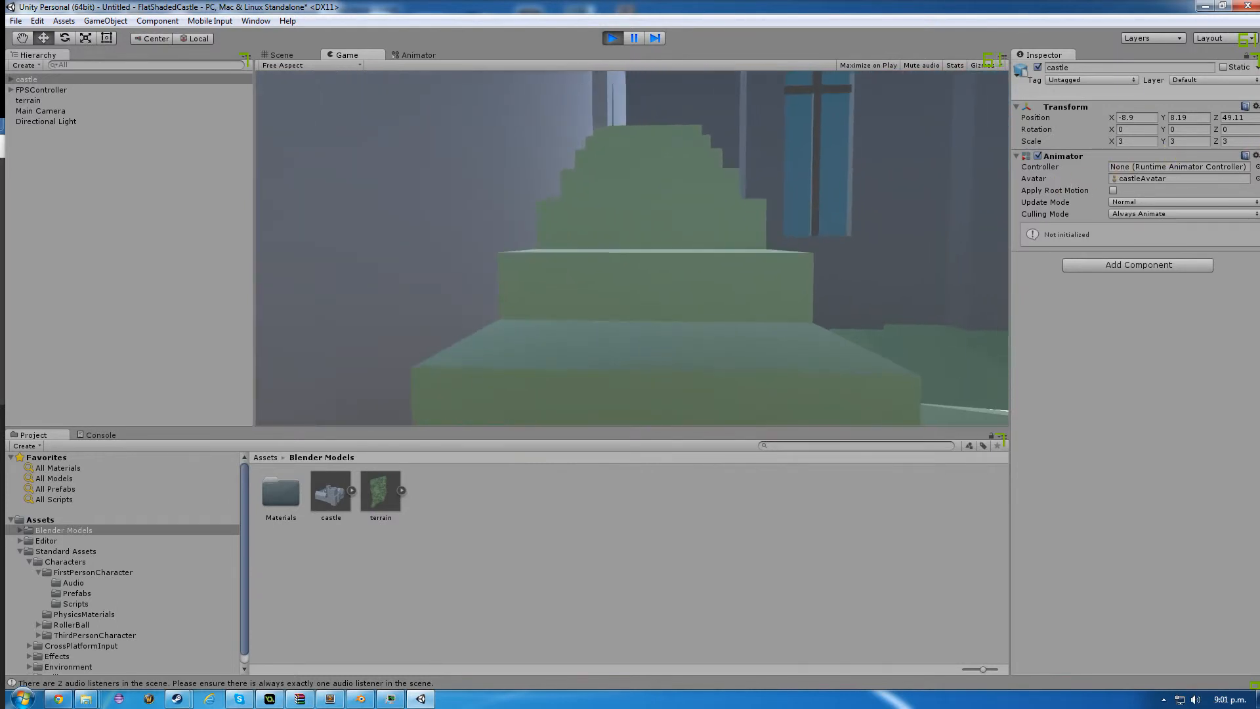
key(w)
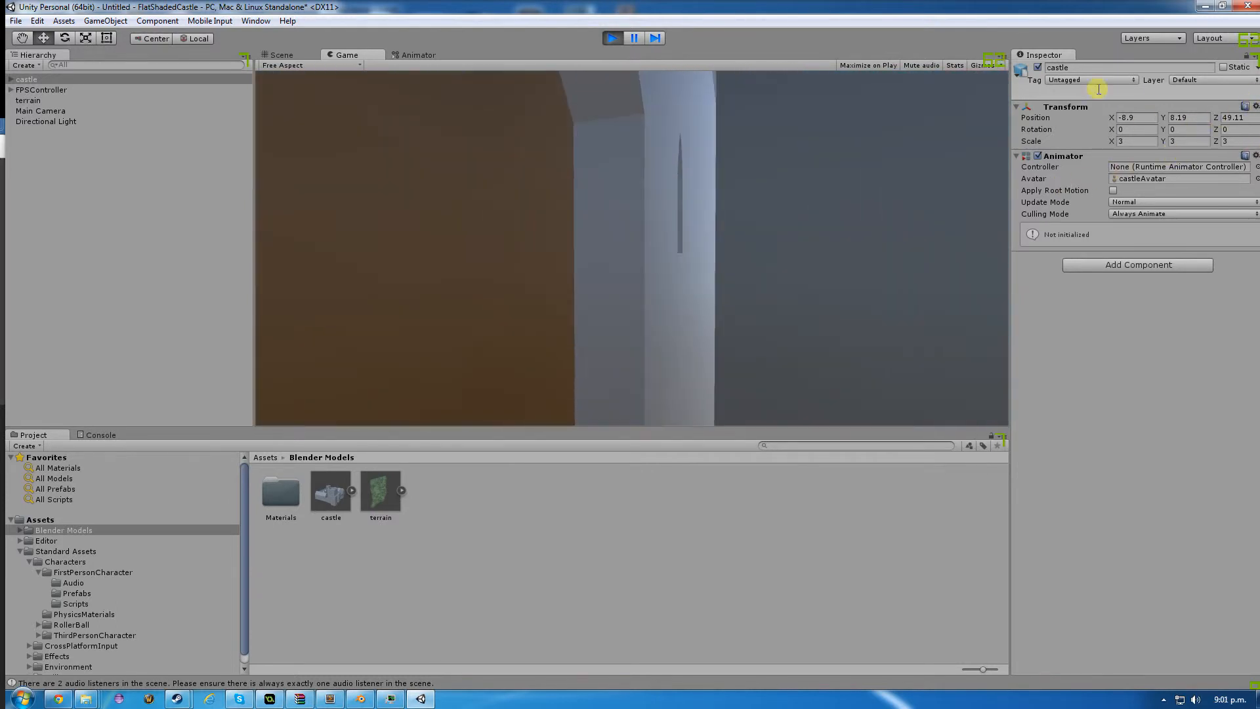
key(Escape)
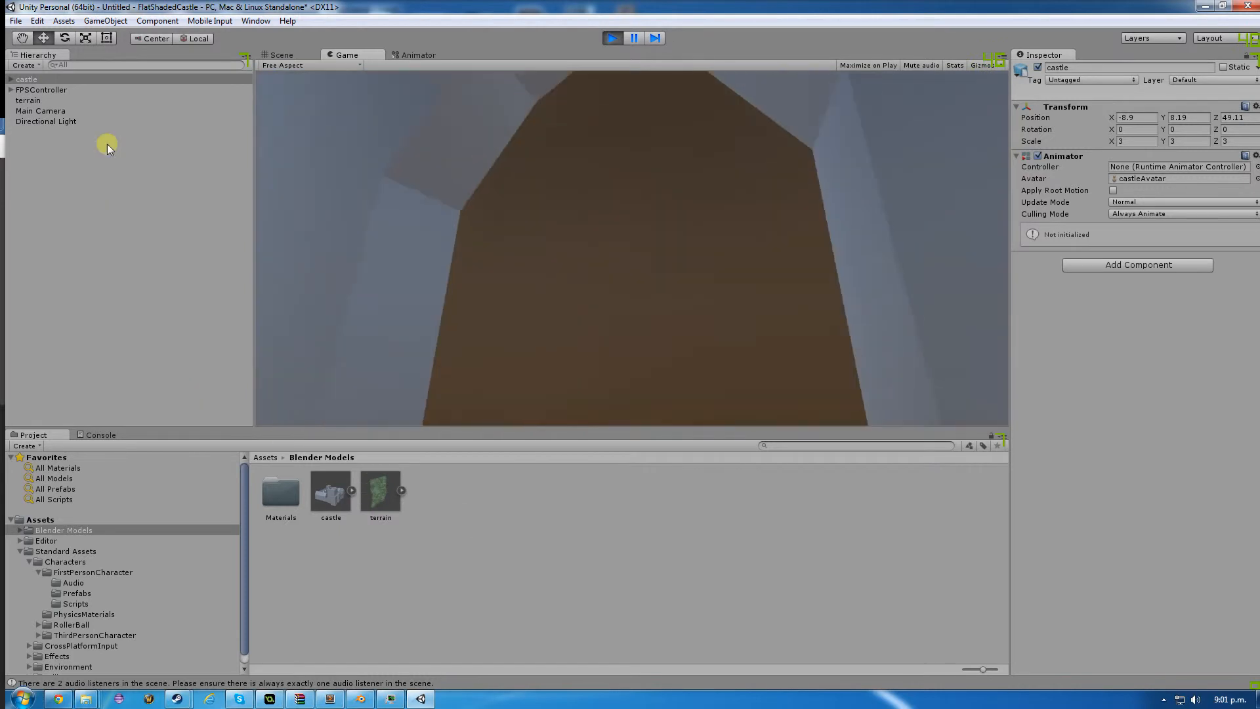
Walk back down through the courtyard, inspect the gate arch, surrounding buildings and uneven ground, and stop the game.
key(s)
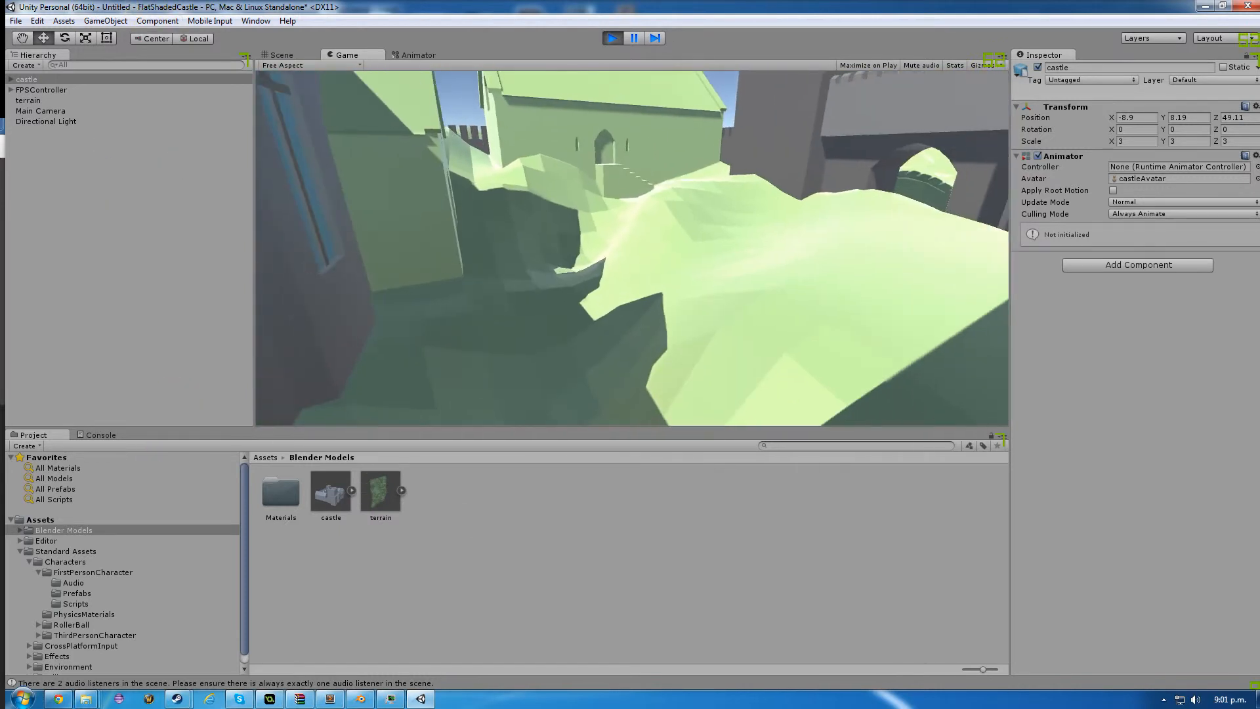
key(w)
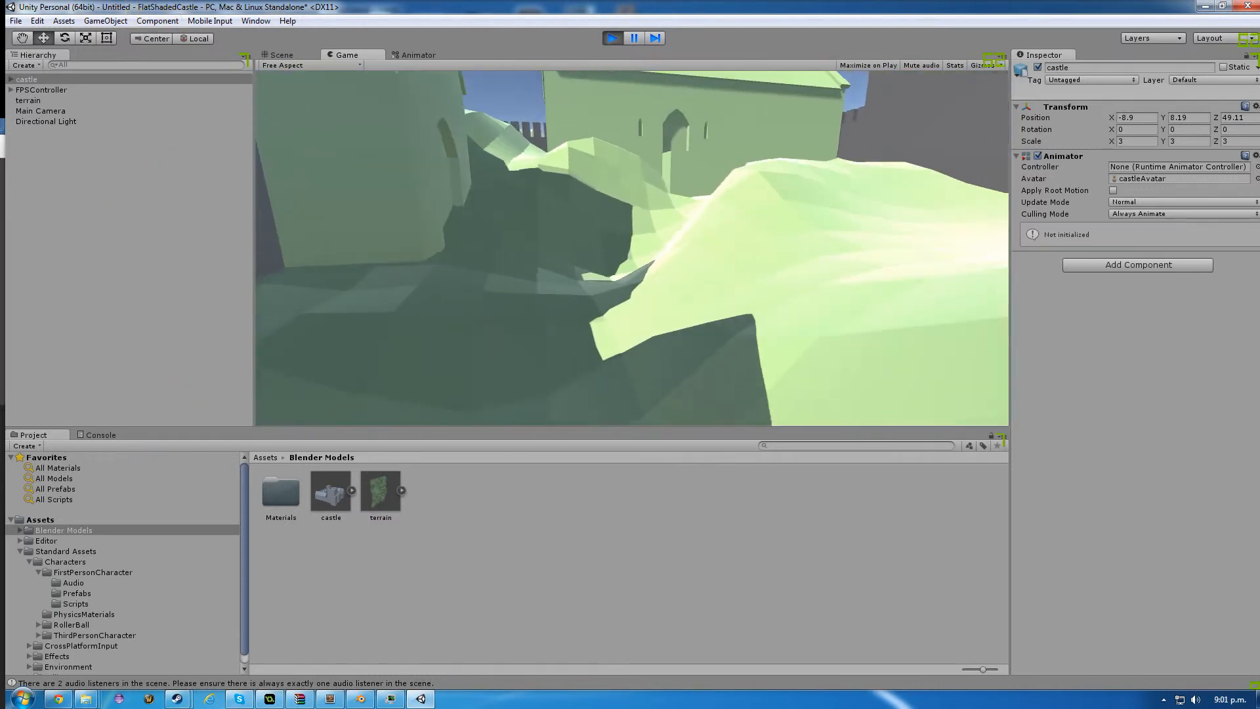
key(w)
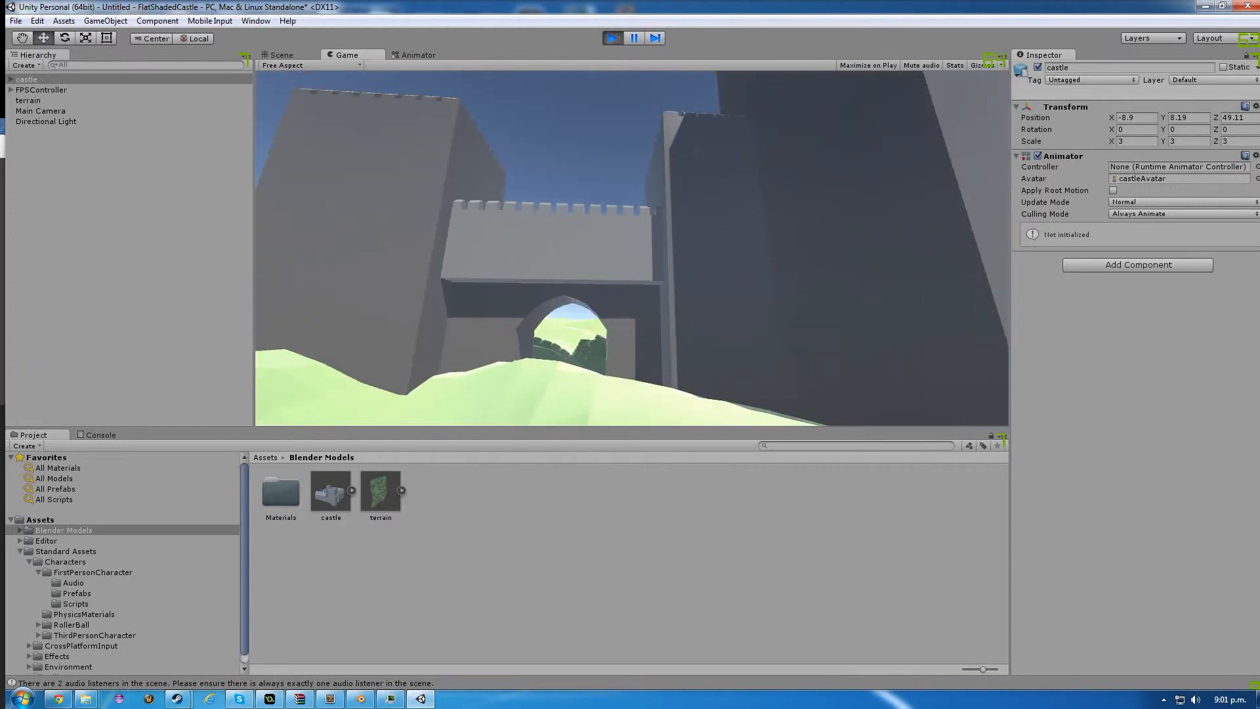
key(w)
key(w)
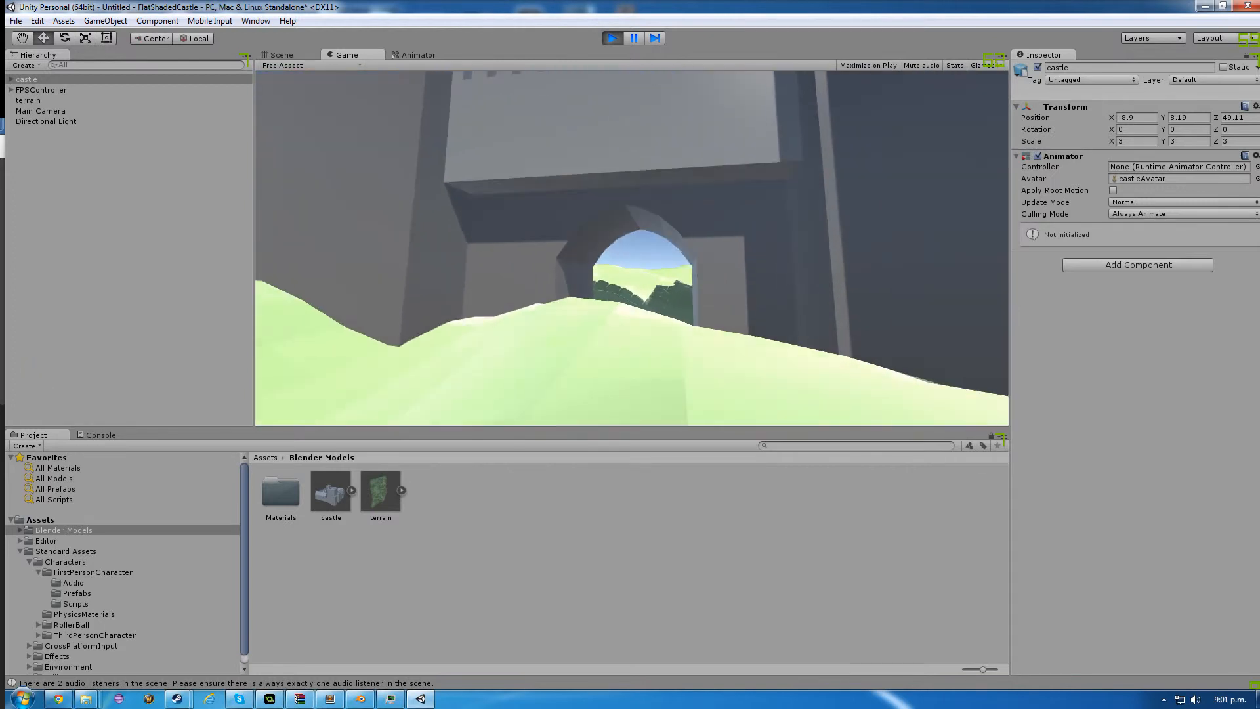
key(w)
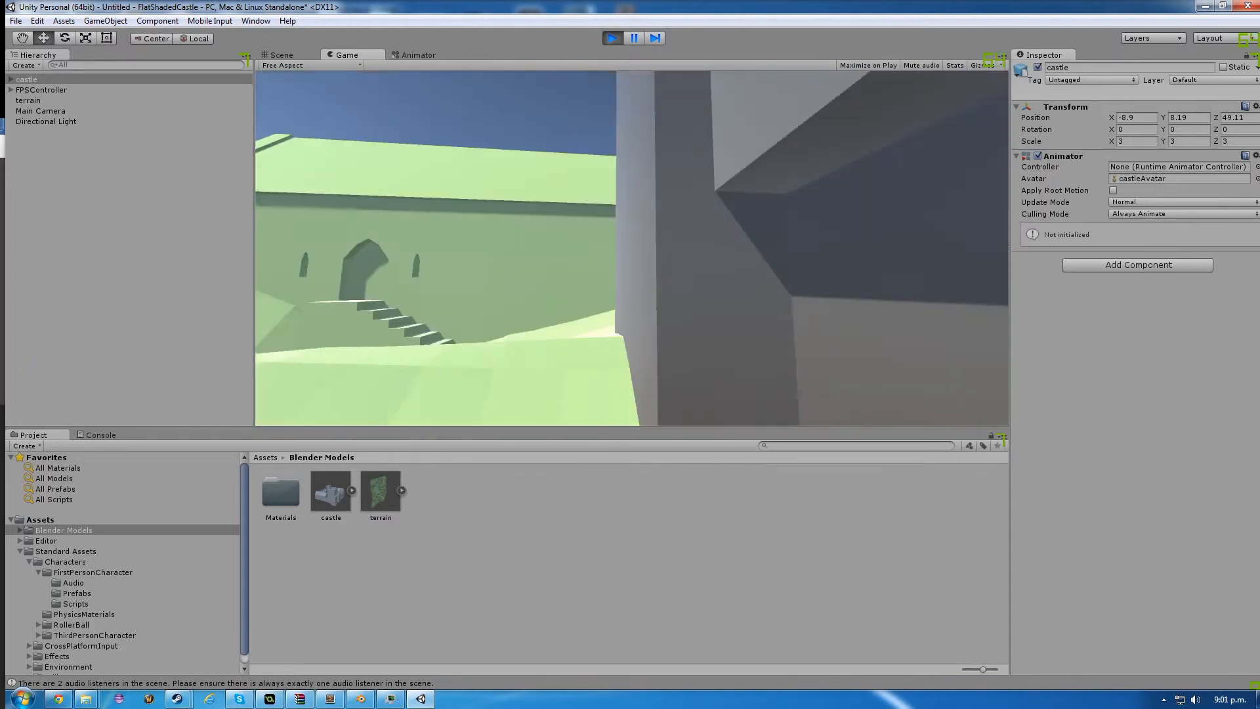
key(w)
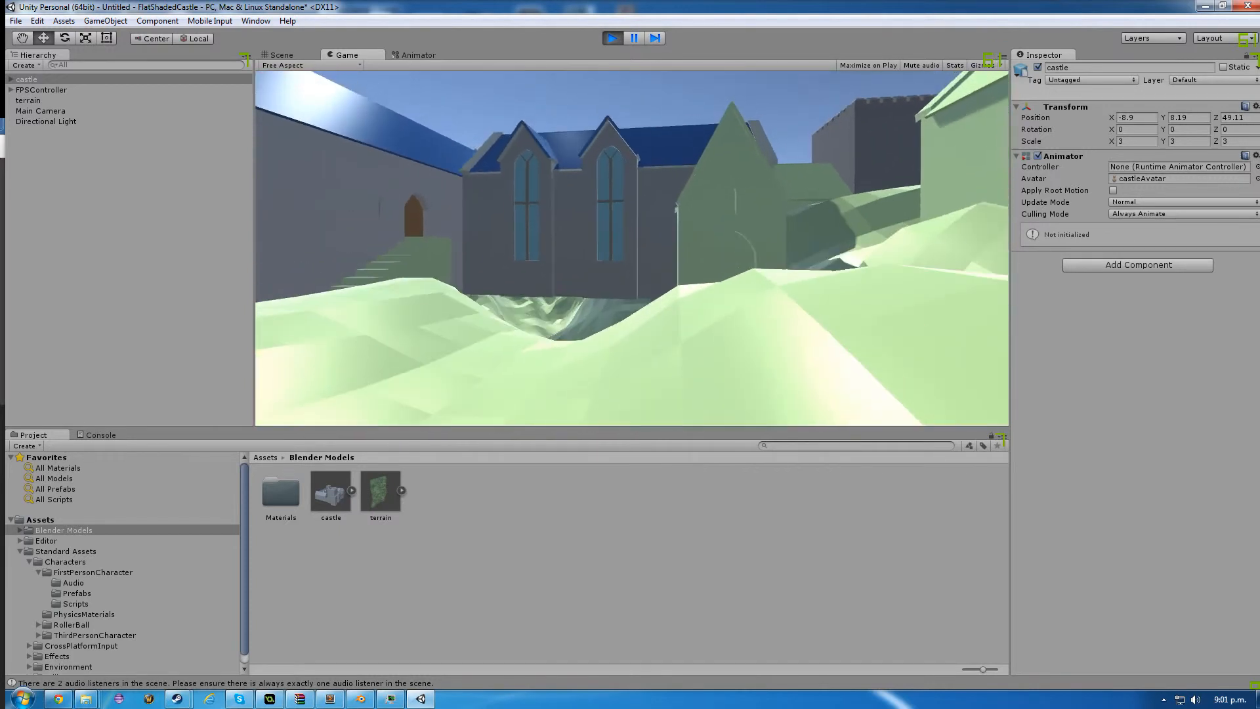
key(w)
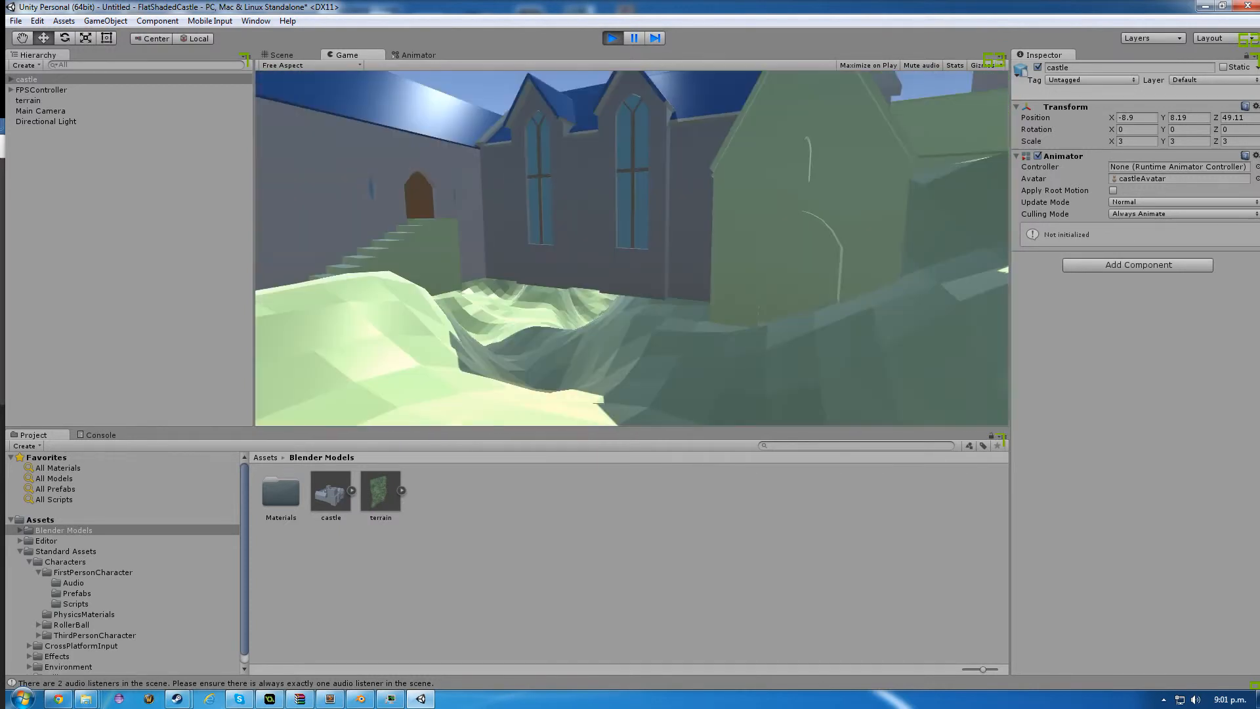
key(w)
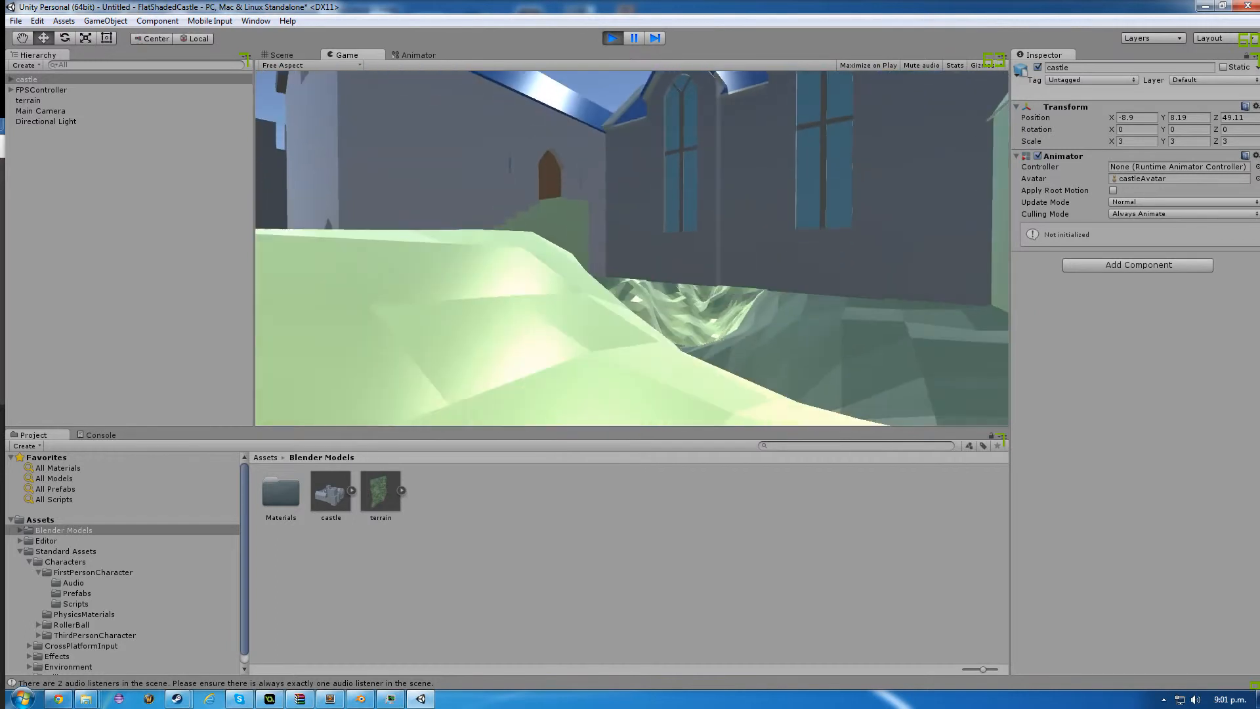
key(w)
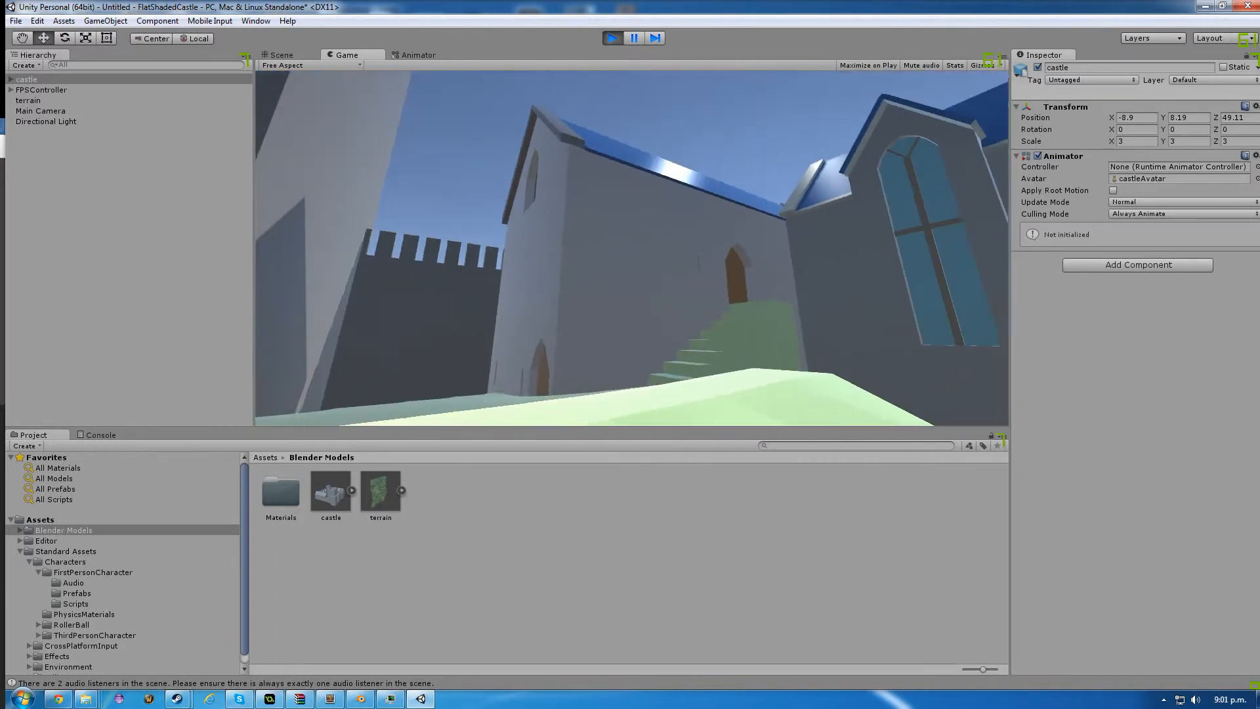
key(Escape)
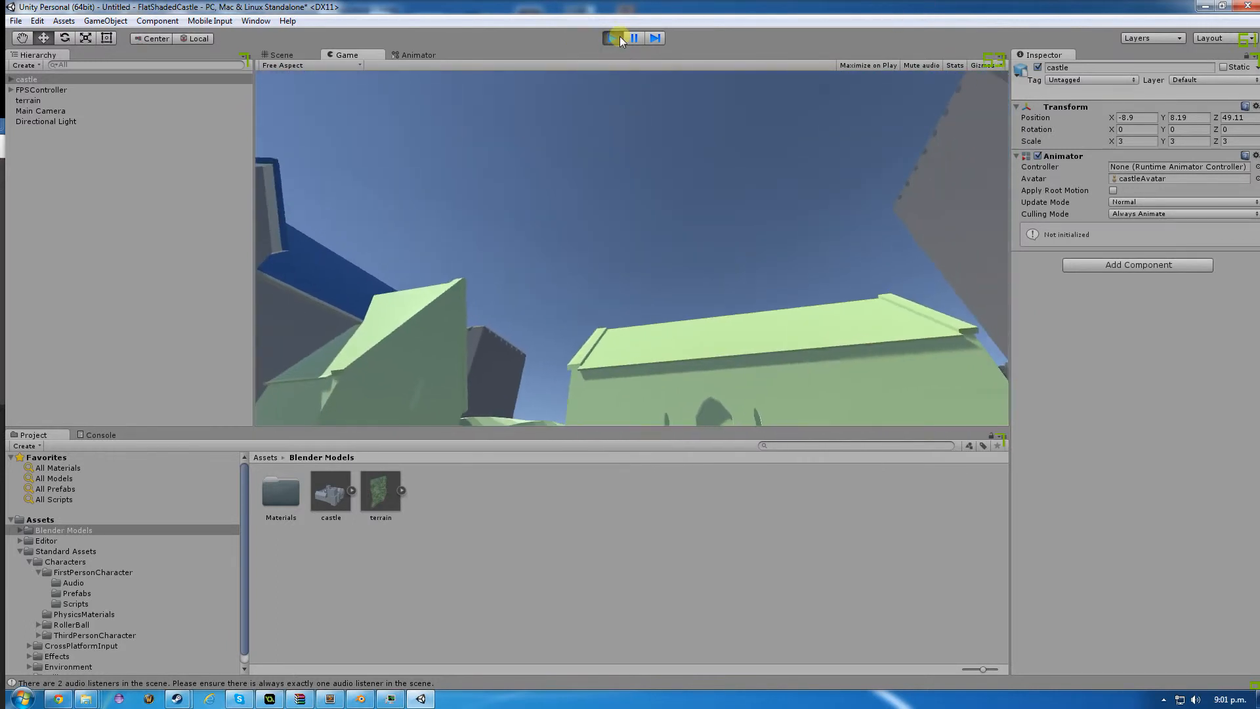
click(618, 38)
Delete the imported green terrain model from the scene, leaving the castle in place.
click(332, 493)
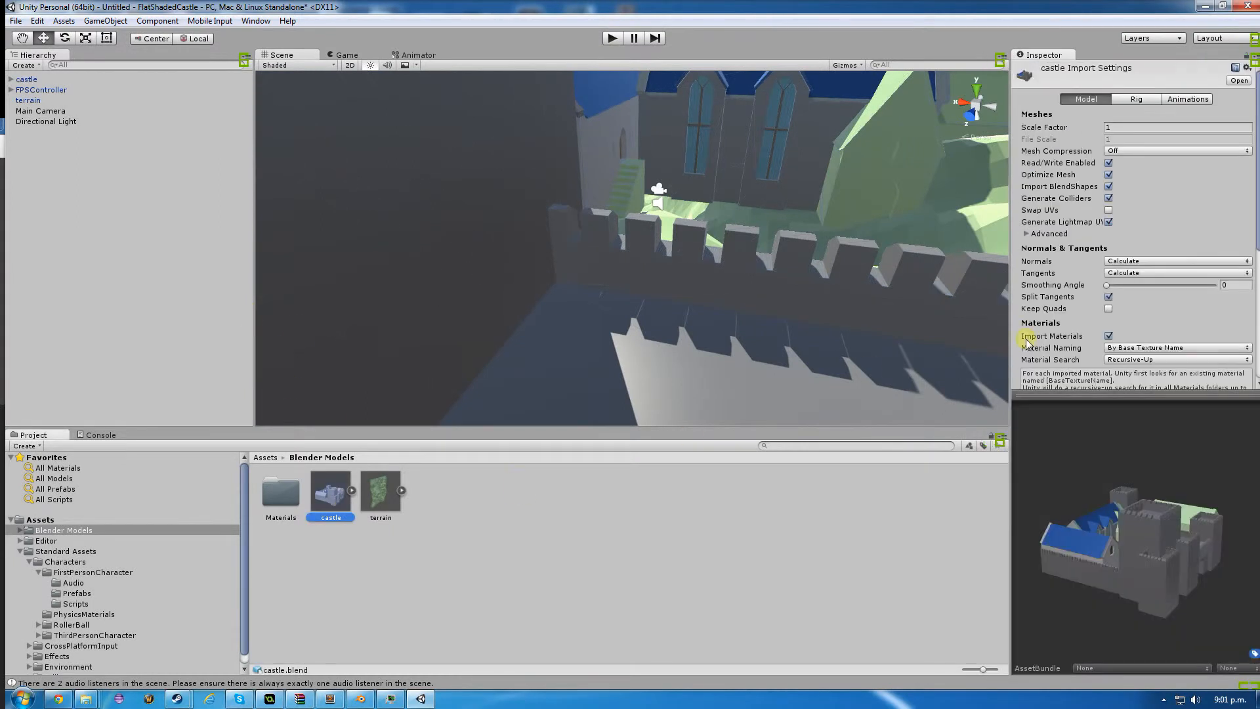
scroll(560, 299, down, 10)
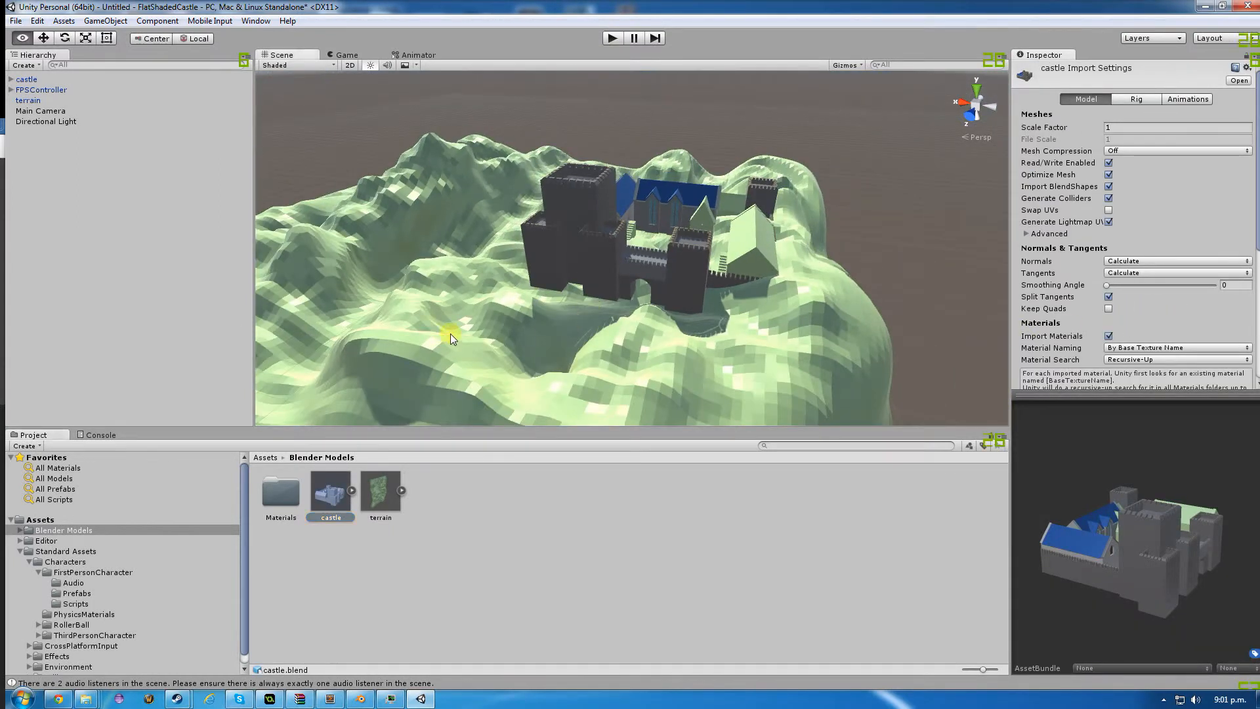
click(451, 333)
key(Delete)
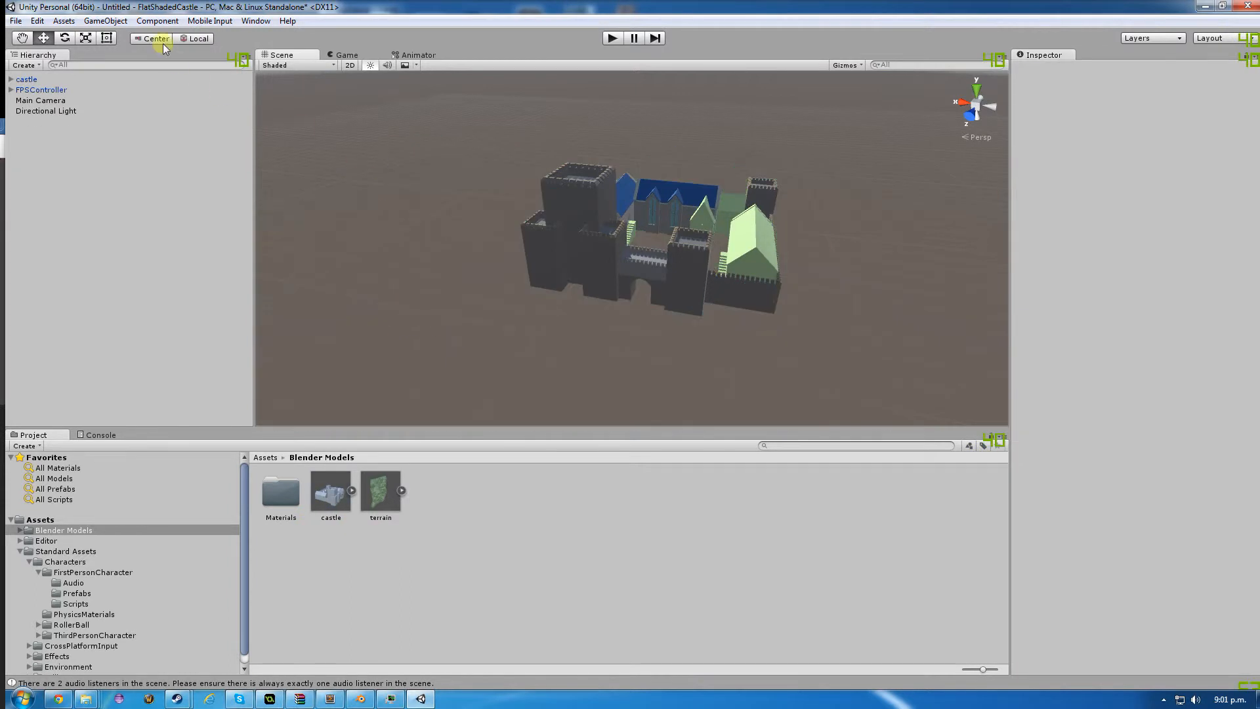
Add a new built-in Terrain object to the scene.
click(124, 23)
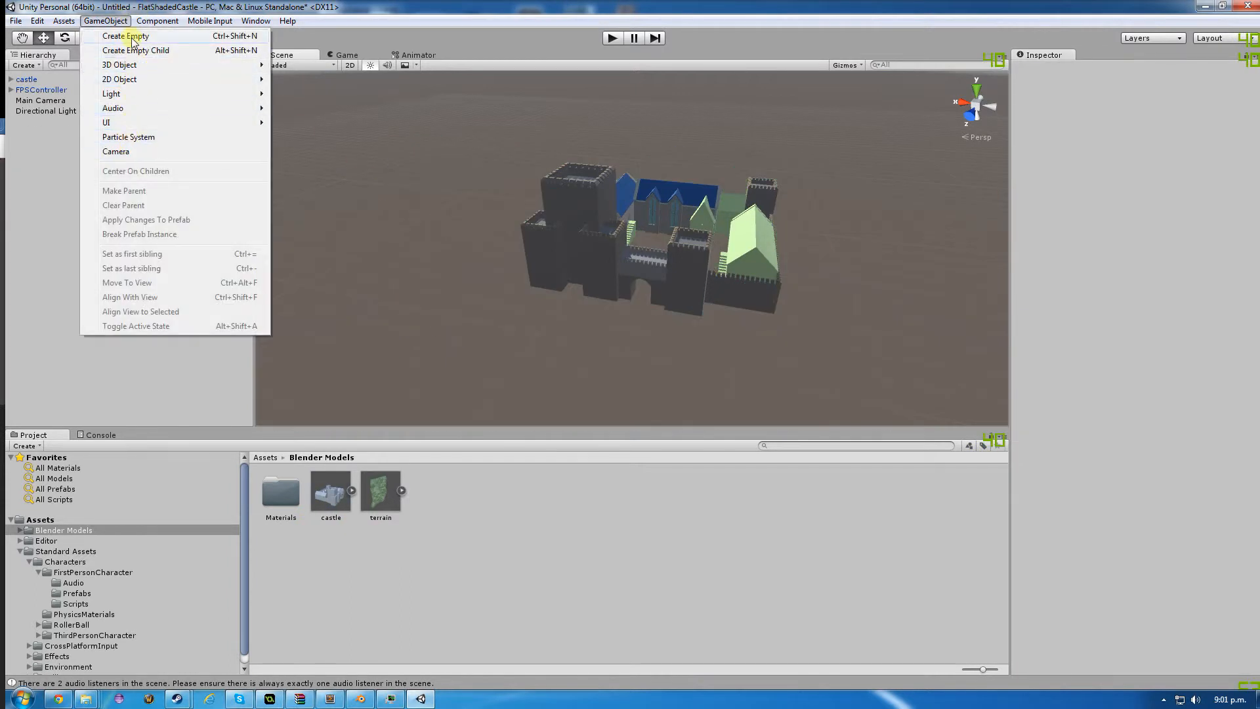
mouse_move(131, 66)
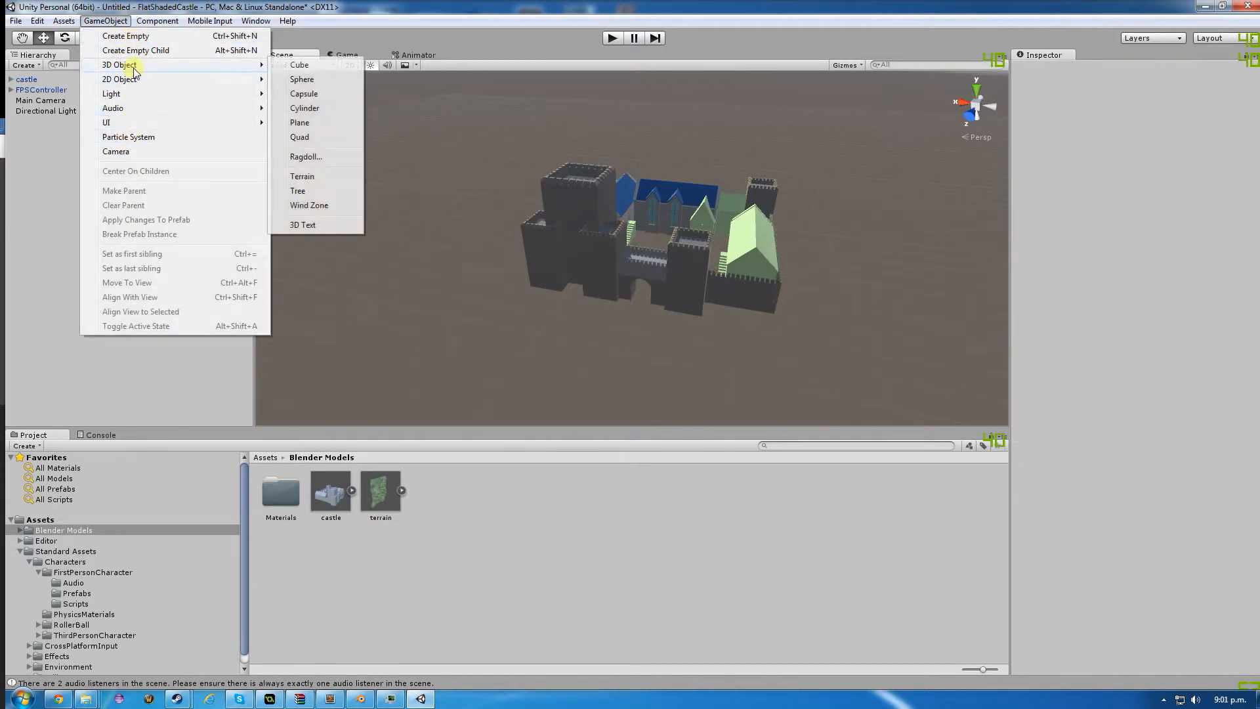
click(309, 175)
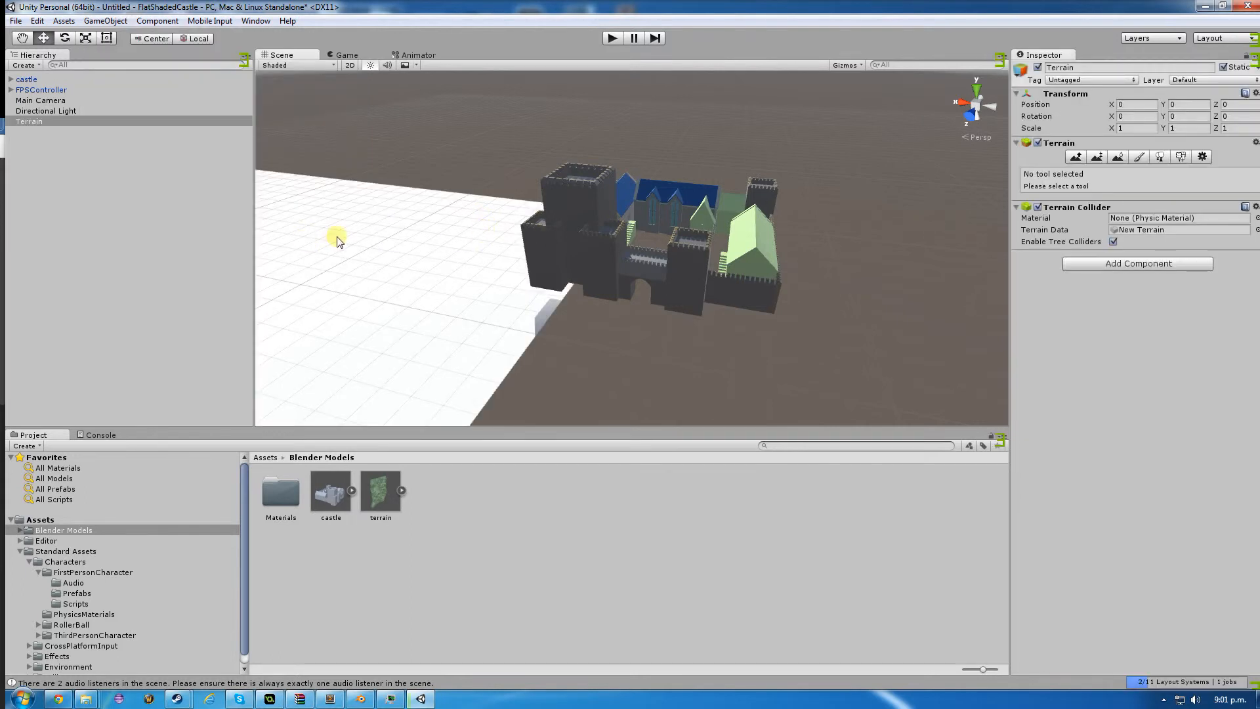
click(916, 162)
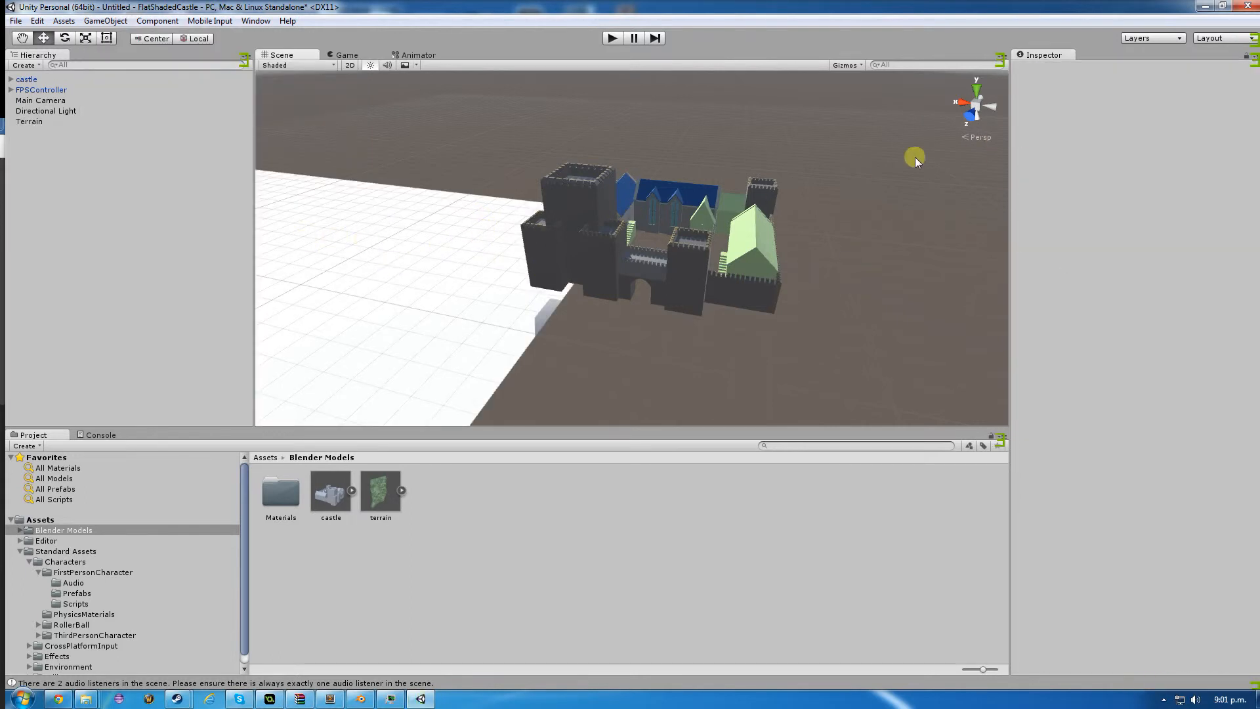
Move the new Terrain beneath the castle to X -245.81 and set its Y position to 0.
click(368, 248)
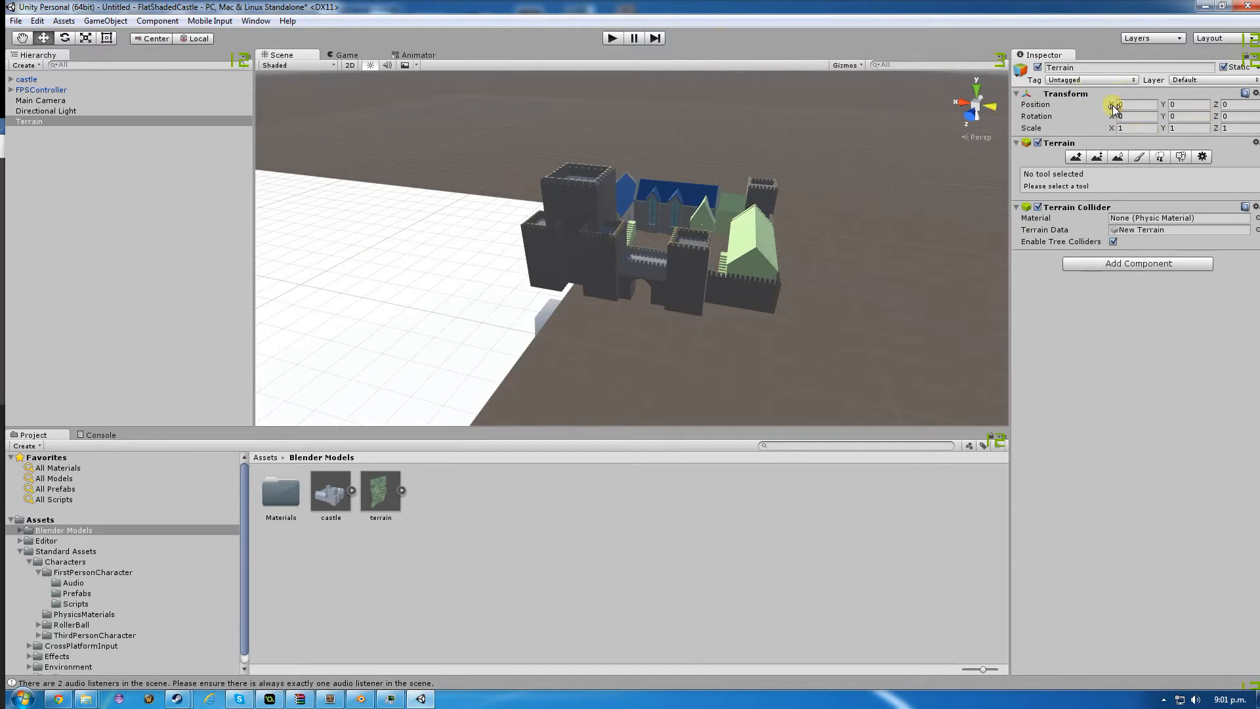
drag(1114, 109, 774, 152)
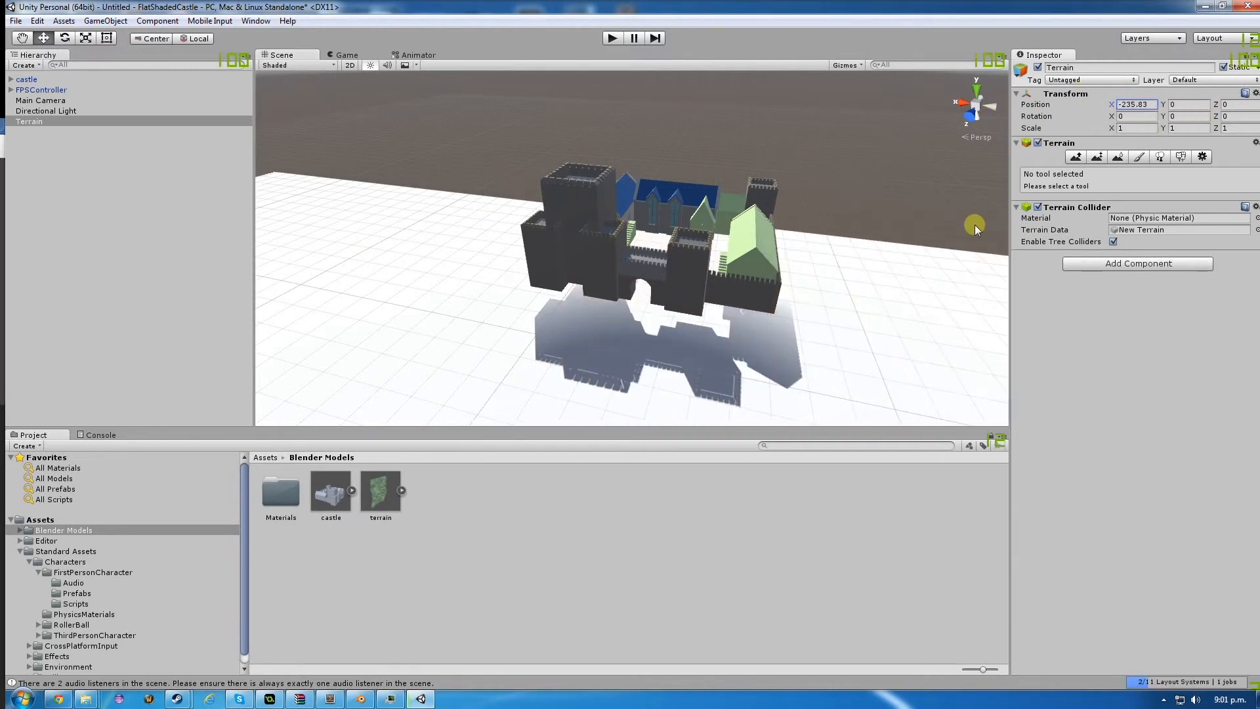
drag(974, 224, 762, 212)
drag(1162, 105, 359, 113)
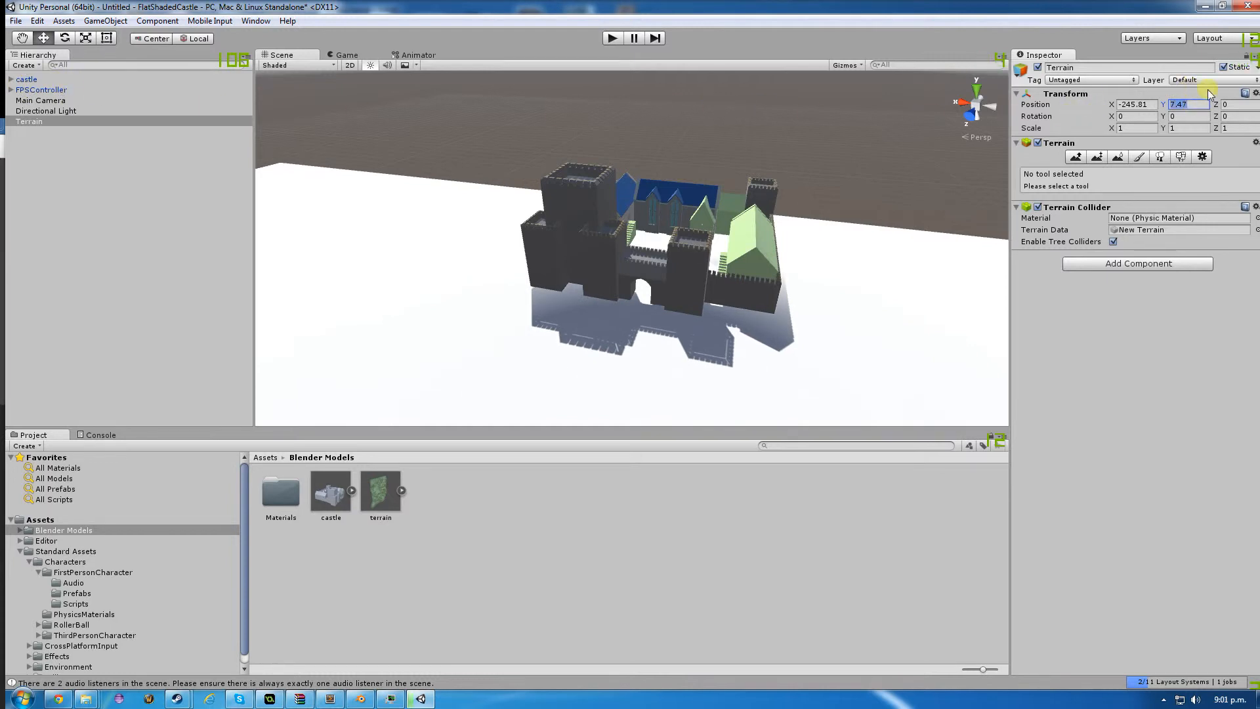
text(0)
Set the castle's Y position to 0.
click(691, 263)
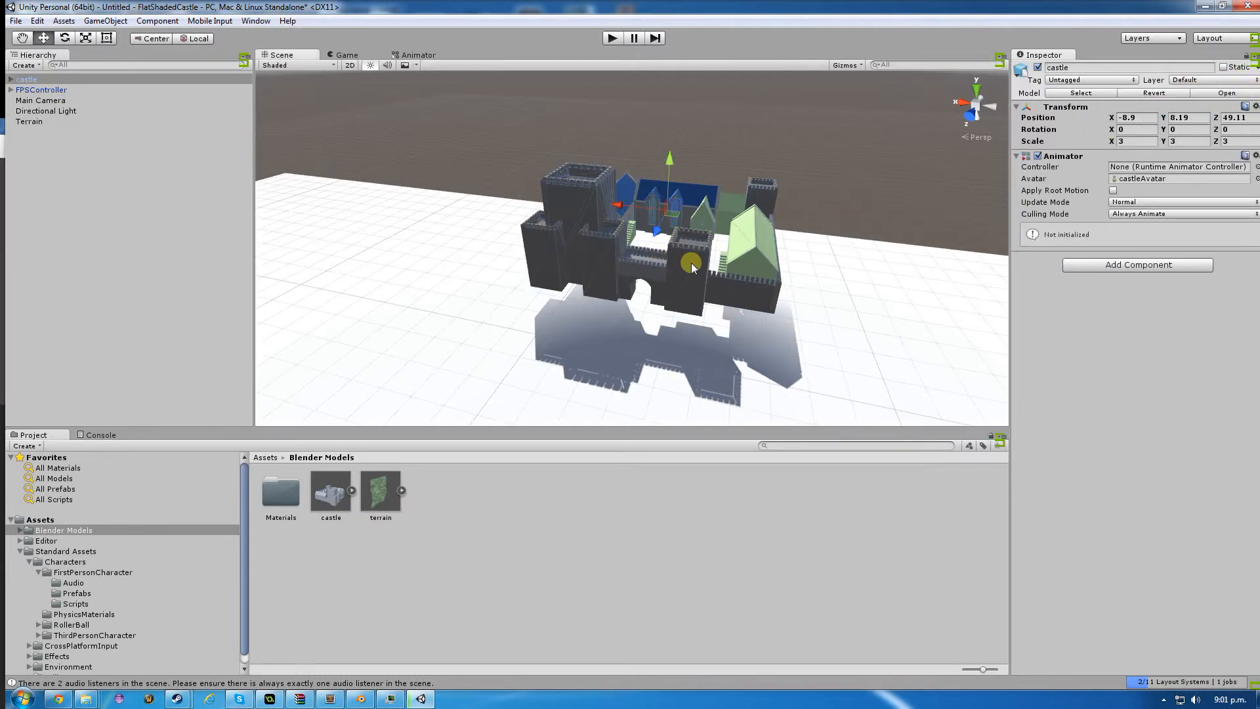
click(1196, 117)
text(0)
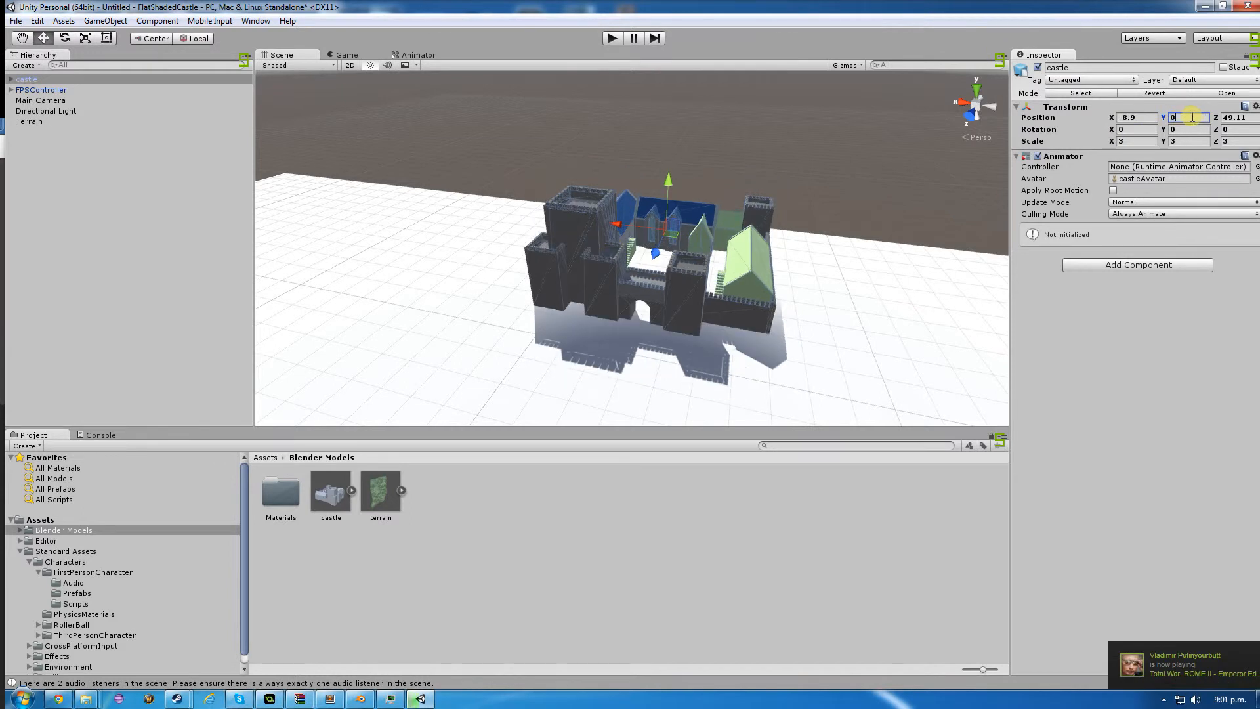
Move the Terrain along Z to -225.61 so the ground surrounds the castle.
click(740, 340)
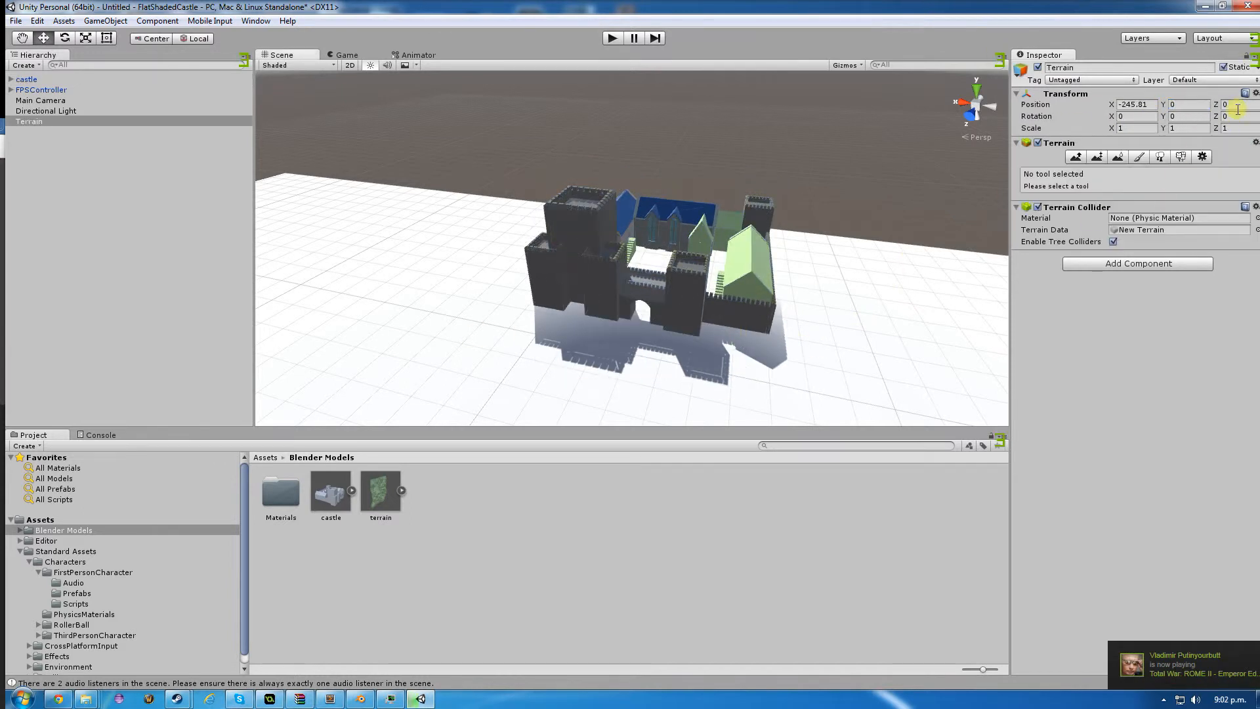
drag(1208, 107, 758, 307)
middle_drag(758, 307, 593, 173)
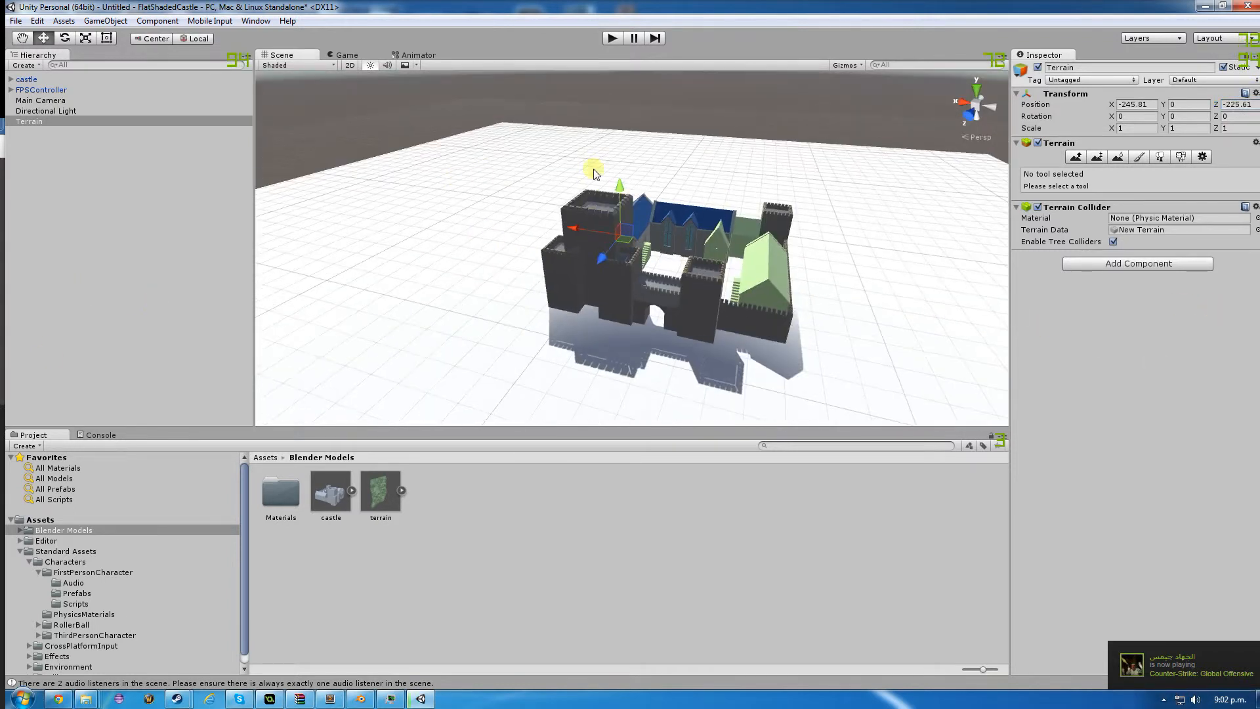
Raise low, smooth hills behind the castle with the Raise / Lower Terrain tool at opacity 50.
click(1074, 158)
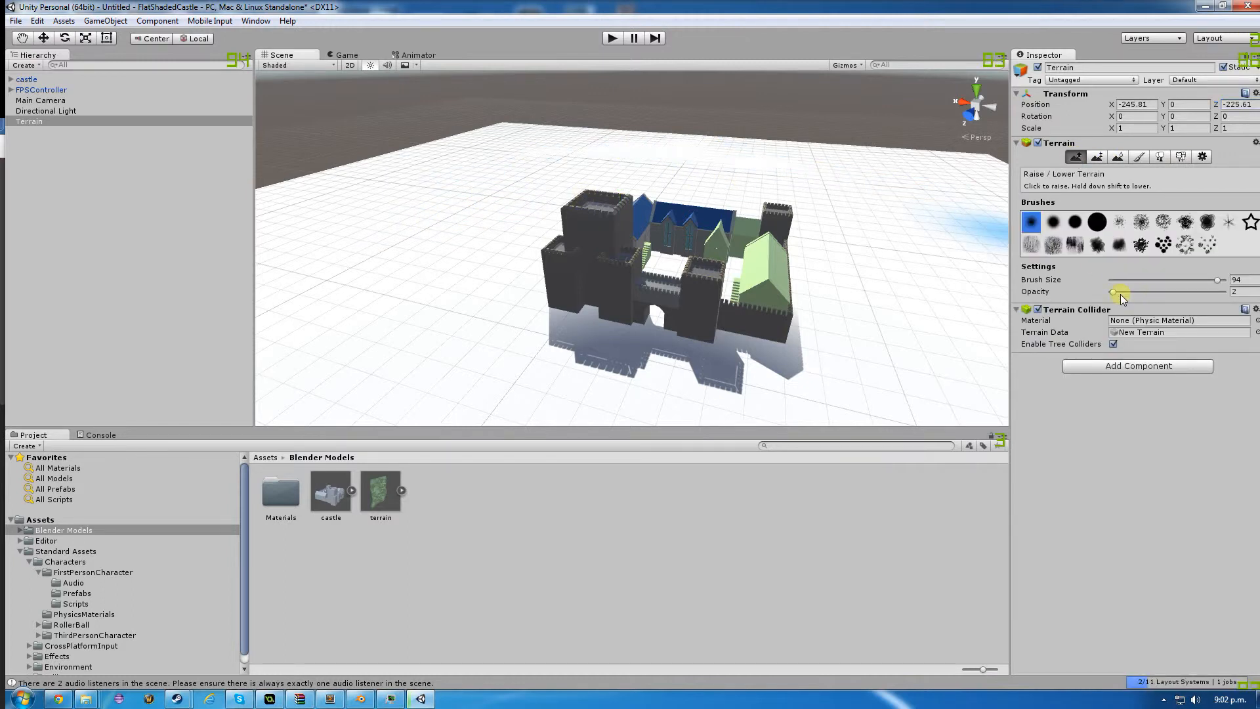
drag(1114, 292, 1167, 292)
mouse_move(929, 184)
mouse_down()
mouse_move(401, 143)
mouse_move(761, 143)
mouse_move(628, 141)
mouse_move(841, 164)
mouse_move(880, 191)
mouse_move(984, 194)
mouse_up()
Sculpt rugged mountains on the Terrain behind the castle and along both its sides using irregular, textured brushes.
click(1097, 245)
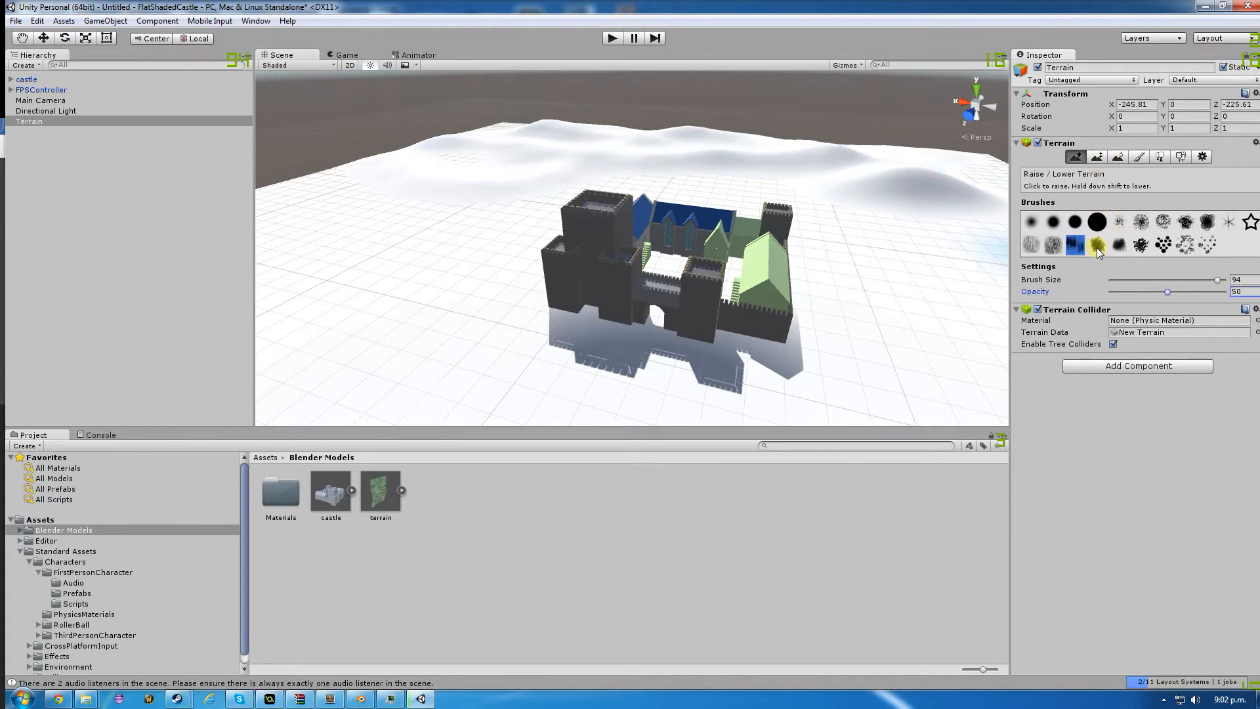
mouse_move(984, 275)
mouse_down()
mouse_move(931, 239)
mouse_move(673, 164)
mouse_move(685, 161)
mouse_move(480, 136)
mouse_move(540, 155)
mouse_move(475, 168)
mouse_move(452, 152)
mouse_move(626, 151)
mouse_move(476, 180)
mouse_move(652, 147)
mouse_move(715, 141)
mouse_move(748, 154)
mouse_up()
click(1140, 244)
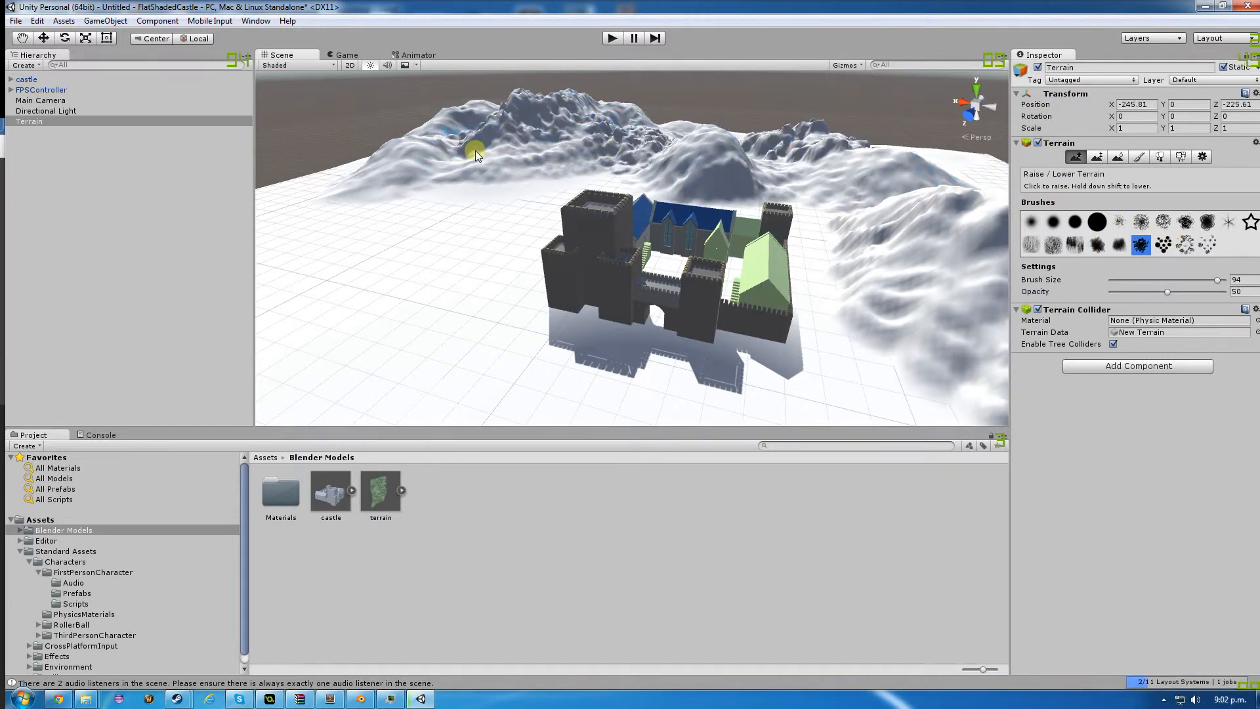
mouse_move(475, 151)
mouse_down()
mouse_move(299, 261)
mouse_move(347, 269)
mouse_move(413, 158)
mouse_up()
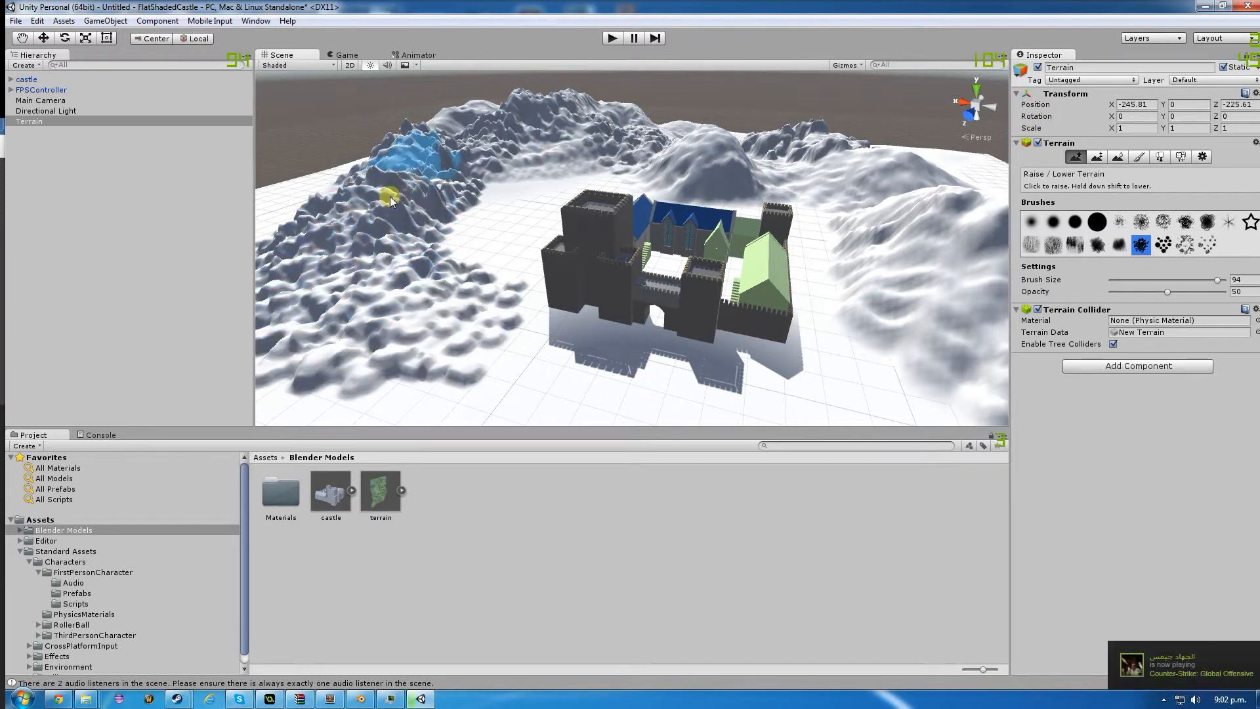
Build a tall peak behind the castle and flat-topped plateaus beside it with Paint Height, sampling target heights from the terrain.
click(1096, 155)
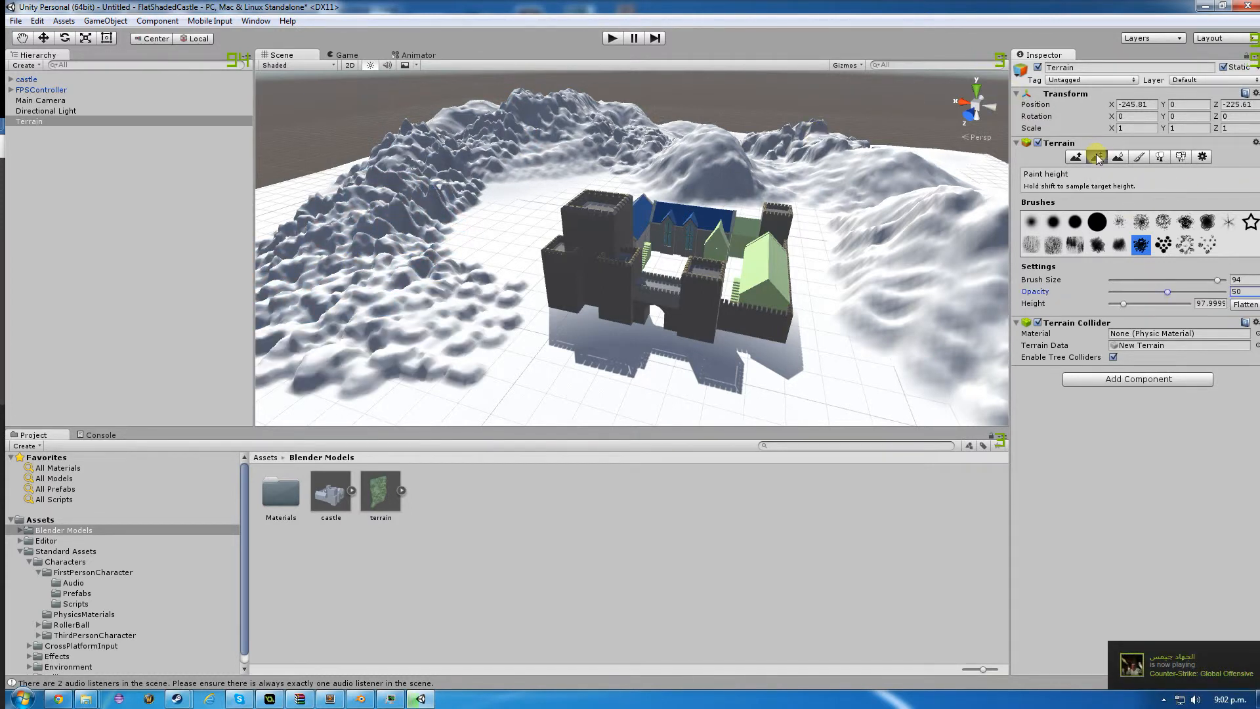
drag(516, 179, 498, 169)
shift+click(498, 168)
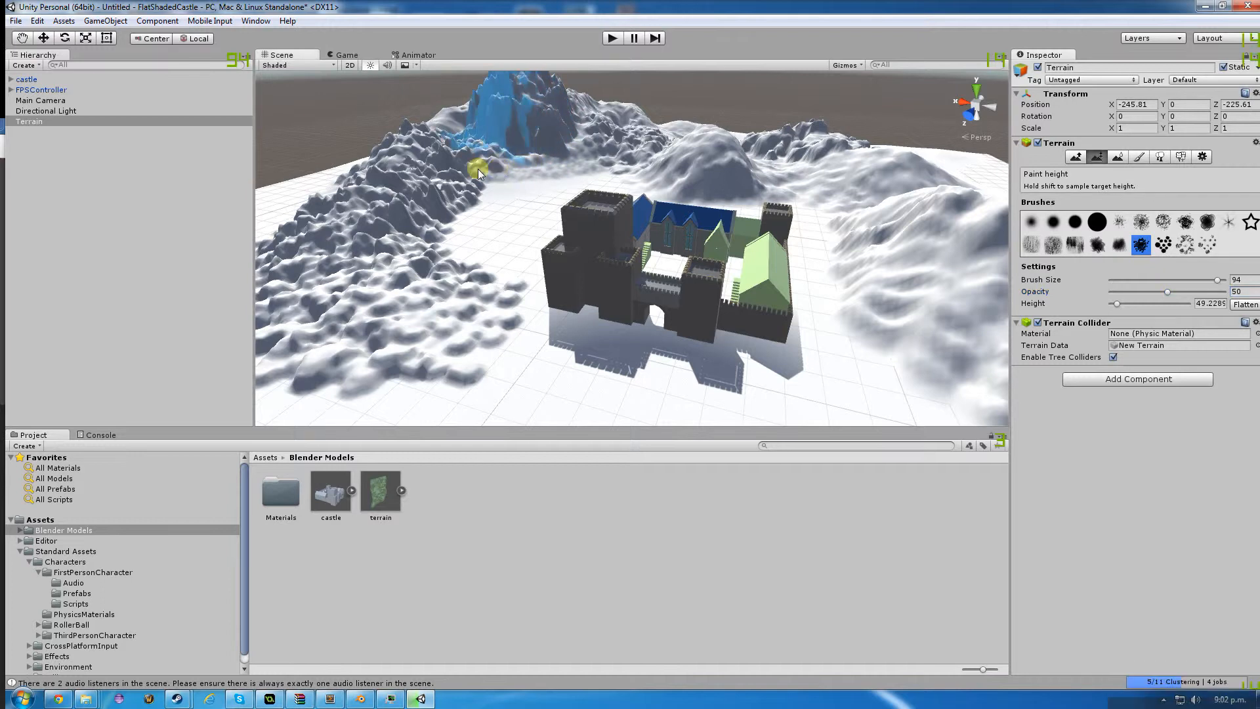
mouse_move(443, 218)
mouse_down()
mouse_move(442, 198)
mouse_move(465, 209)
mouse_move(403, 237)
mouse_move(333, 246)
mouse_move(356, 183)
mouse_up()
shift+click(466, 205)
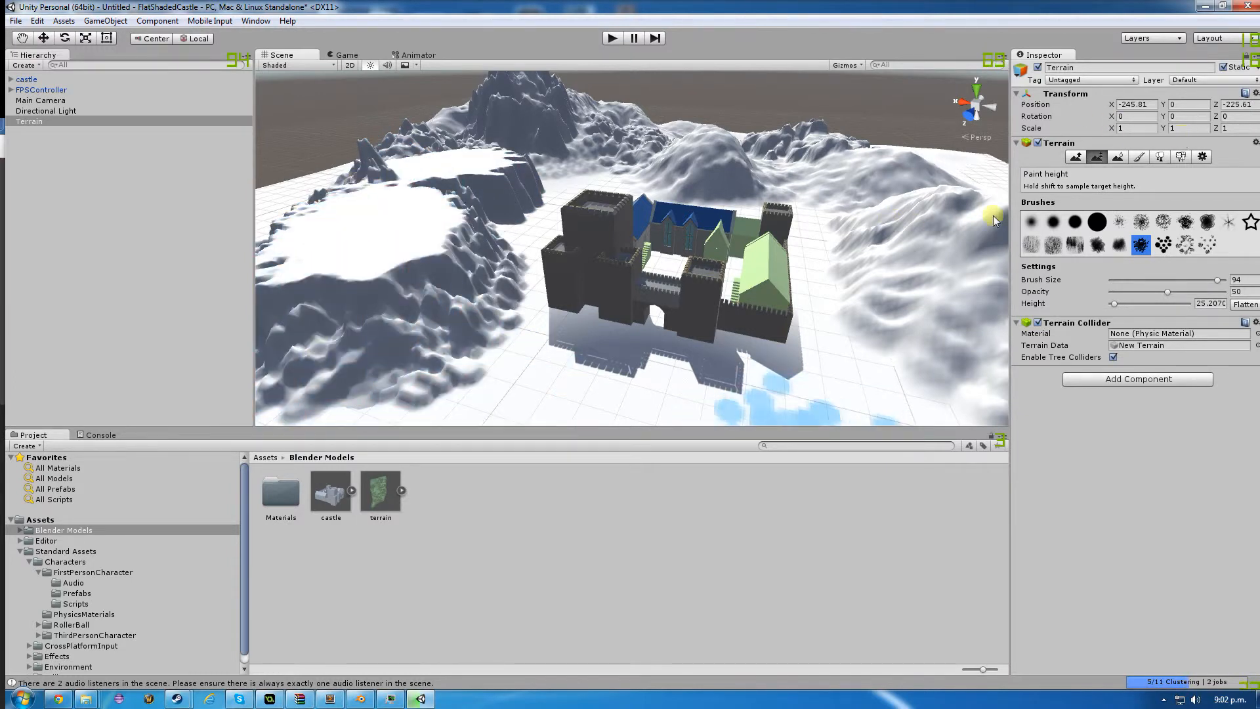
Soften the plateau edges and surrounding hills with Smooth Height, switching from the irregular brush to a round one.
click(1118, 156)
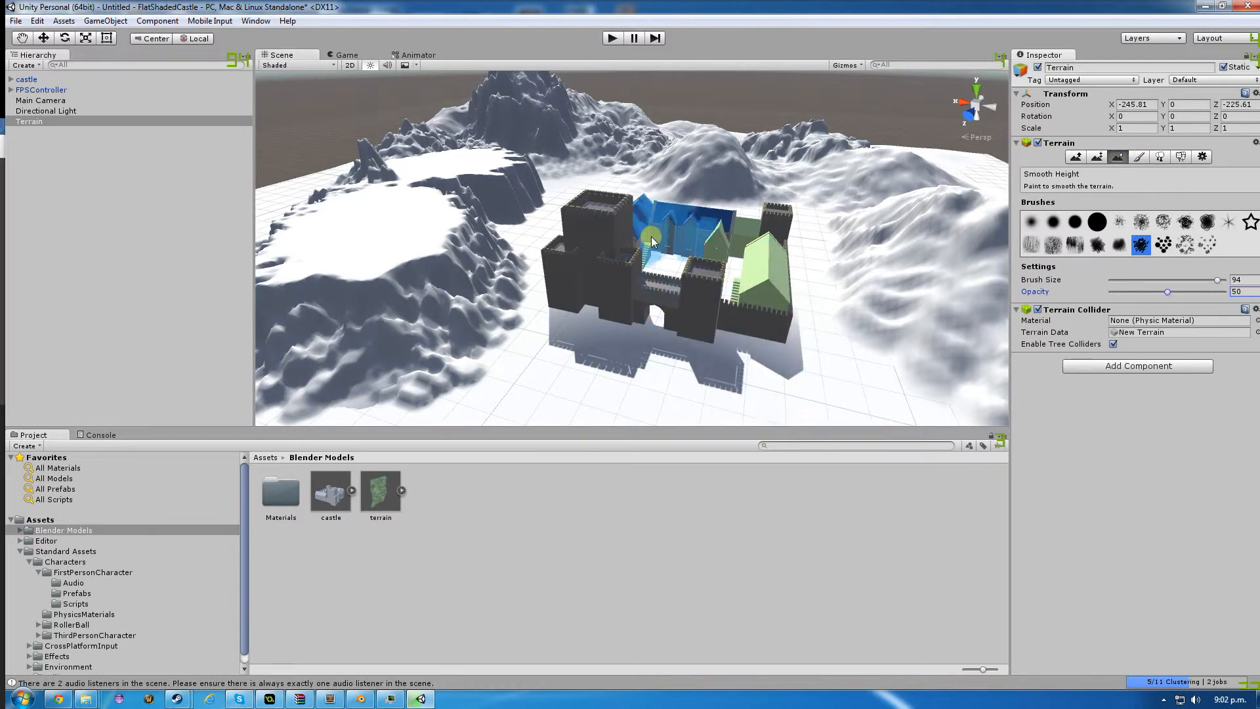
mouse_move(446, 226)
mouse_down()
mouse_move(385, 228)
mouse_move(404, 198)
mouse_move(328, 151)
mouse_up()
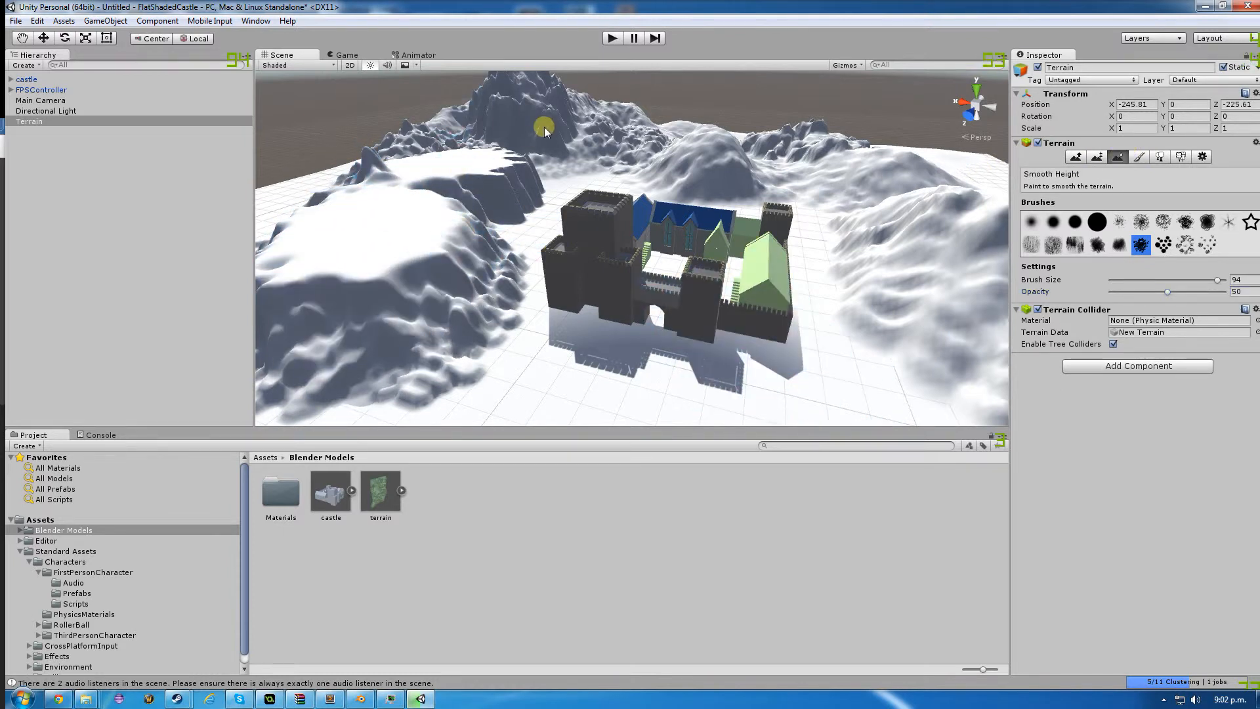
drag(545, 128, 986, 249)
click(1074, 222)
mouse_move(632, 168)
mouse_down()
mouse_move(422, 230)
mouse_move(466, 229)
mouse_move(523, 161)
mouse_move(323, 341)
mouse_move(422, 273)
mouse_up()
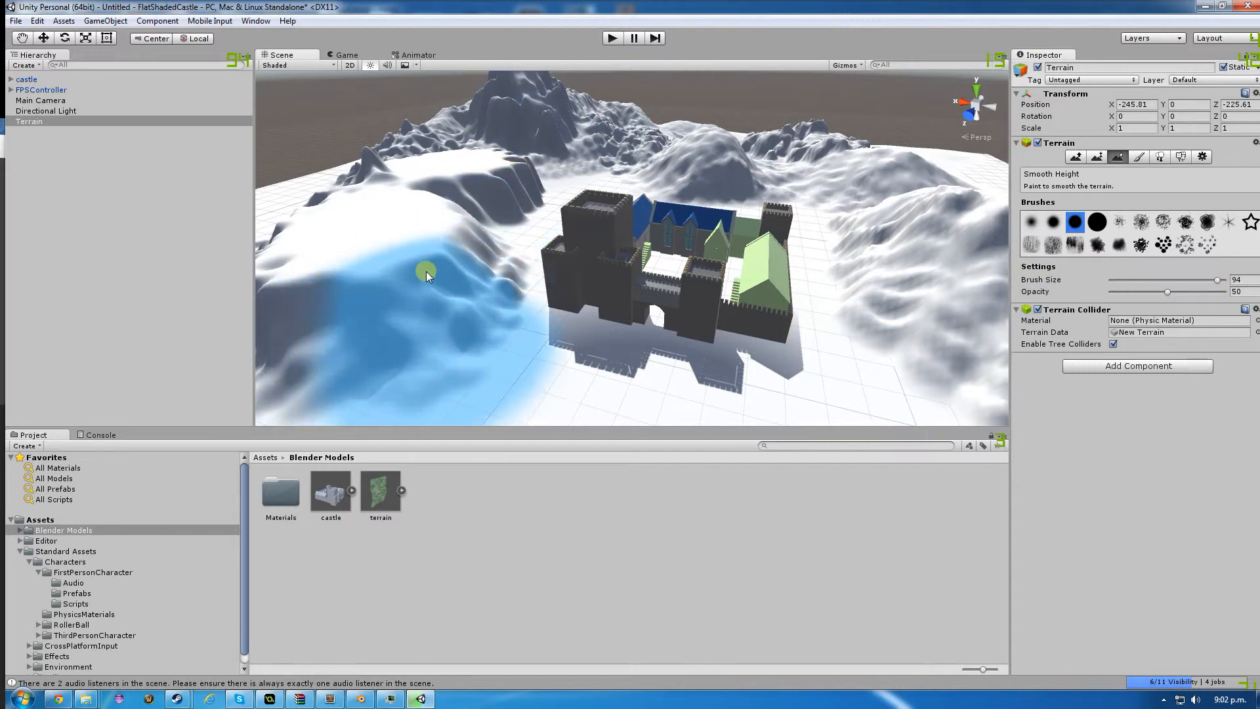
Add the CliffAlbedo texture as the Terrain's base texture with a tiling size of 15 by 15.
click(1138, 161)
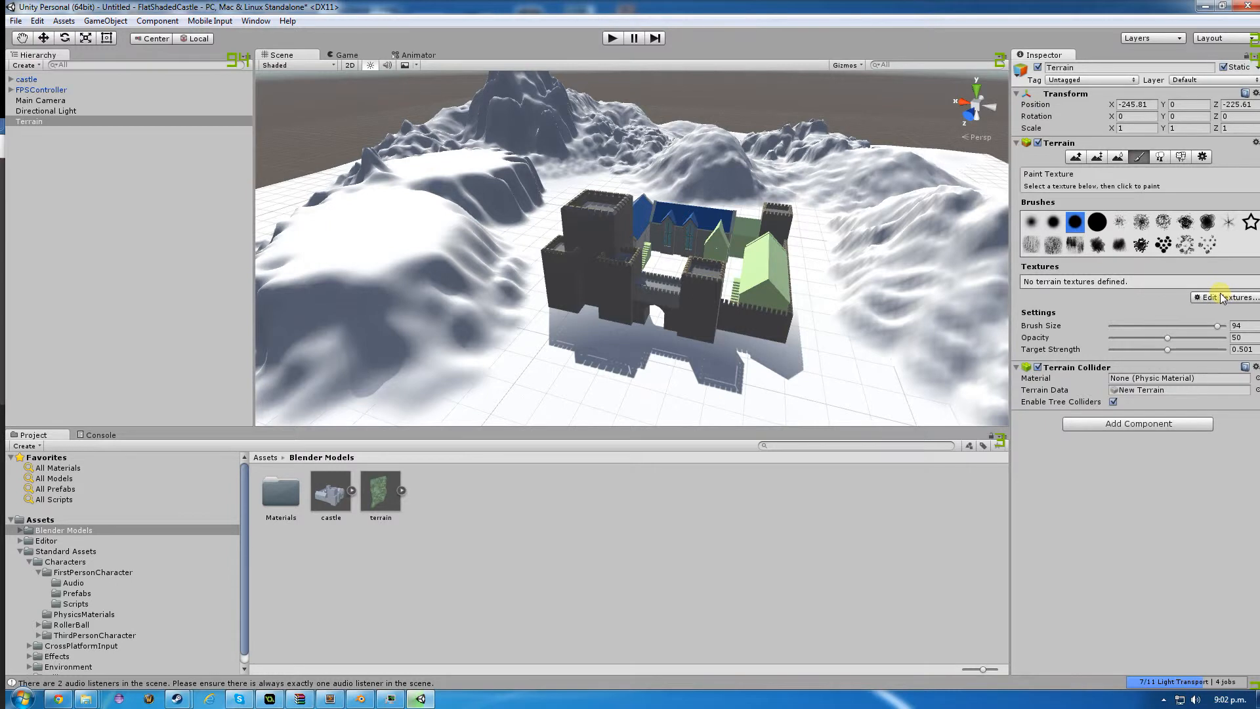
click(1217, 298)
click(1193, 300)
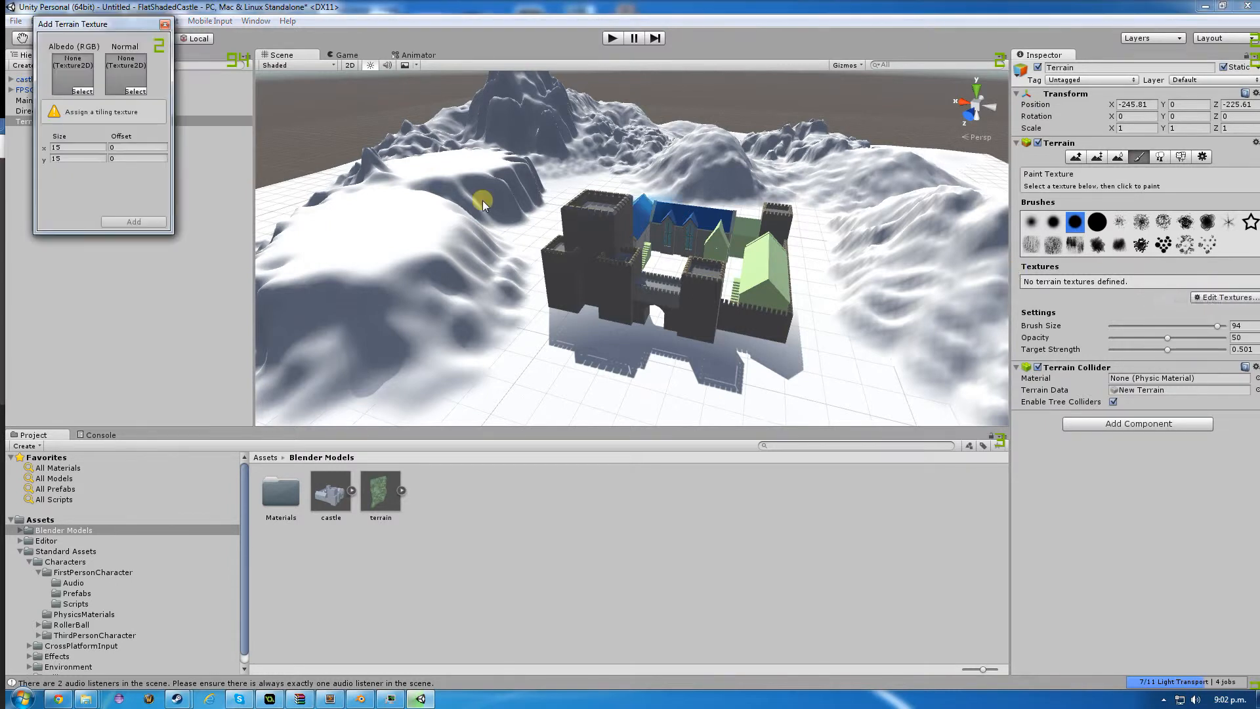
click(82, 93)
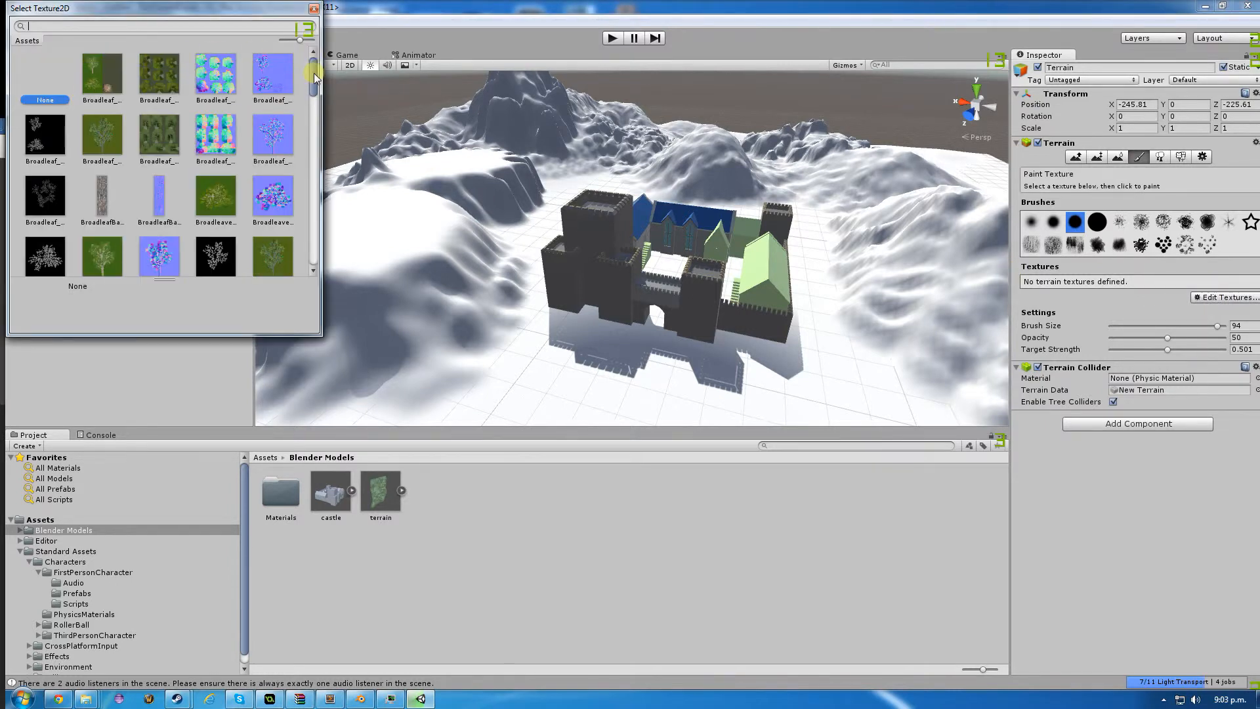
drag(313, 78, 325, 112)
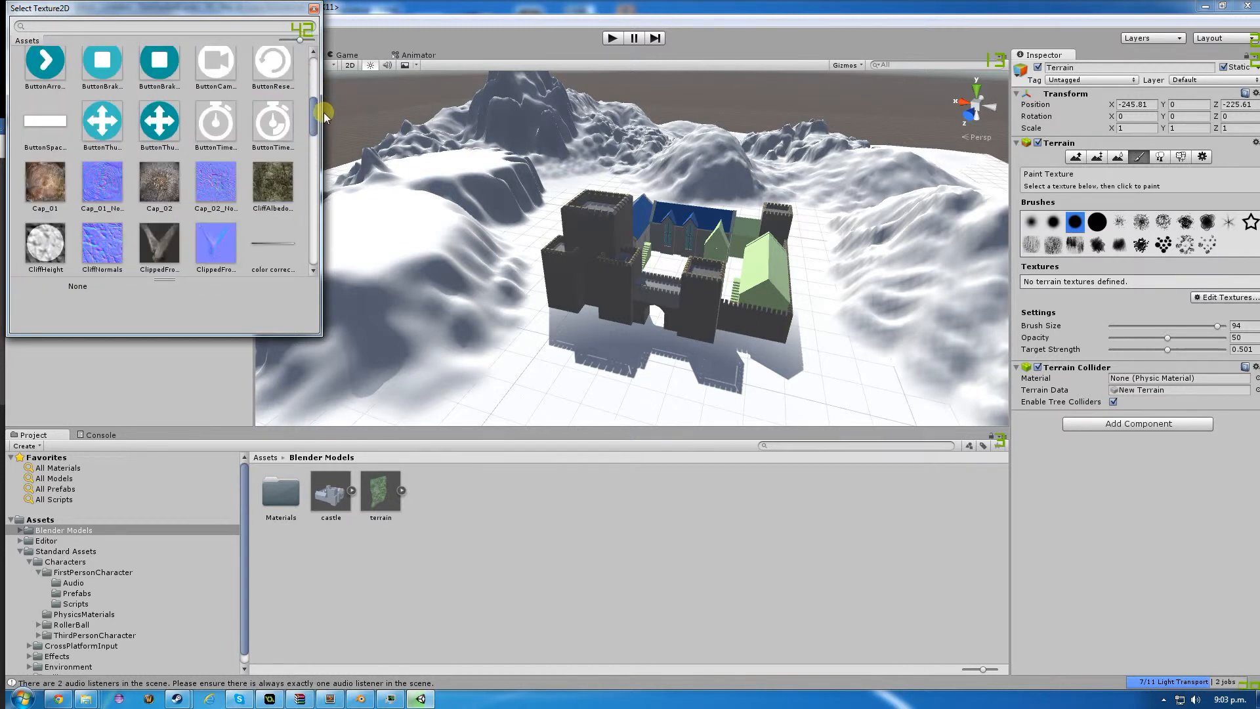
double_click(282, 179)
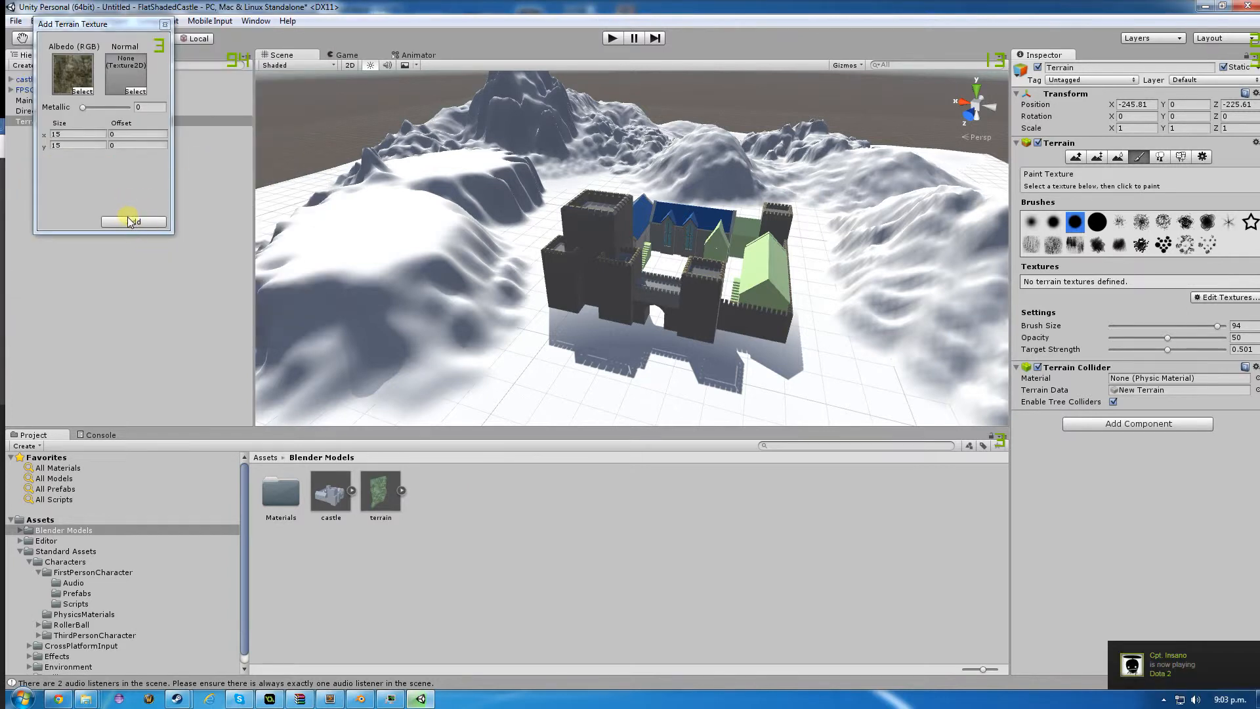
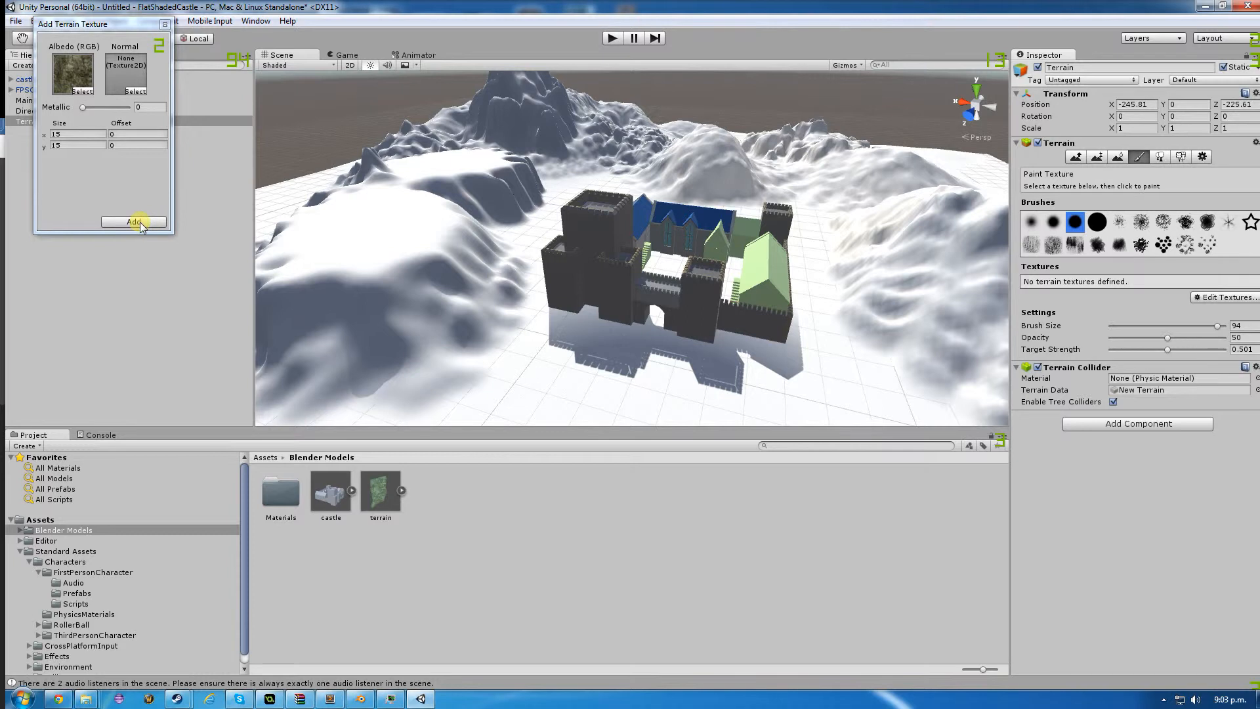
click(134, 222)
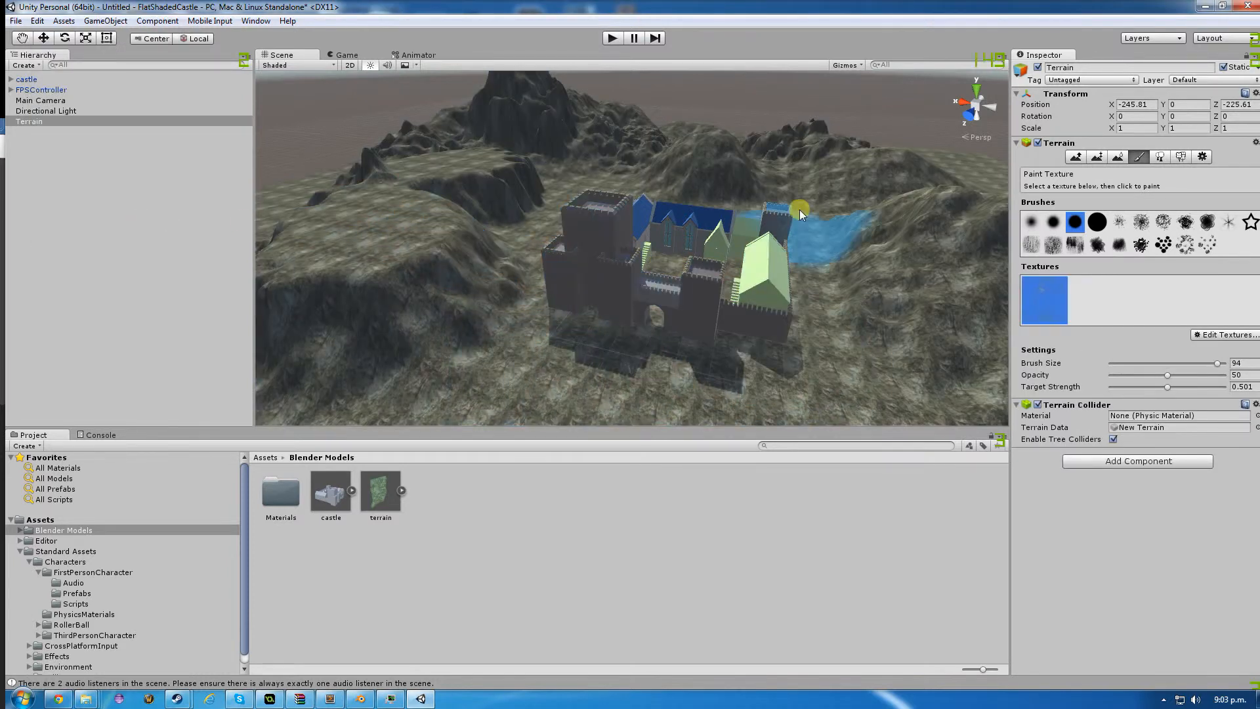
Add the brown rocky grass texture to the Terrain and paint it on the hills beside the castle.
click(1211, 336)
click(1196, 338)
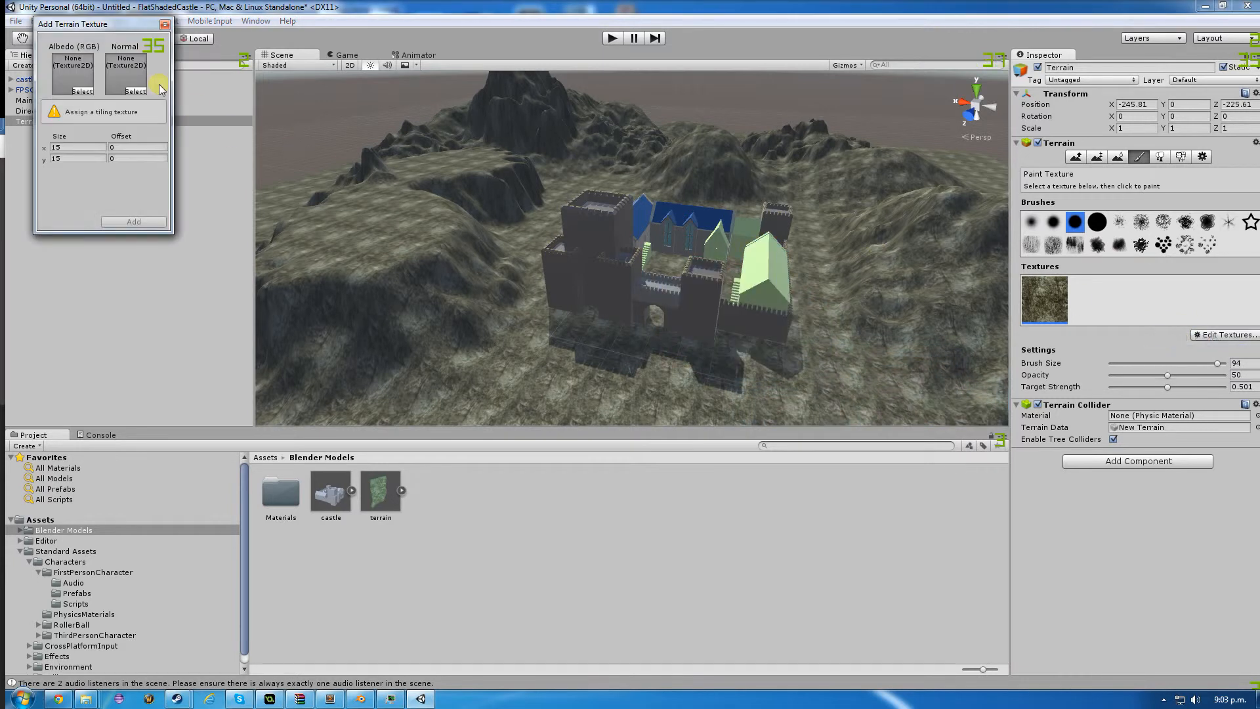
click(83, 92)
drag(312, 83, 309, 170)
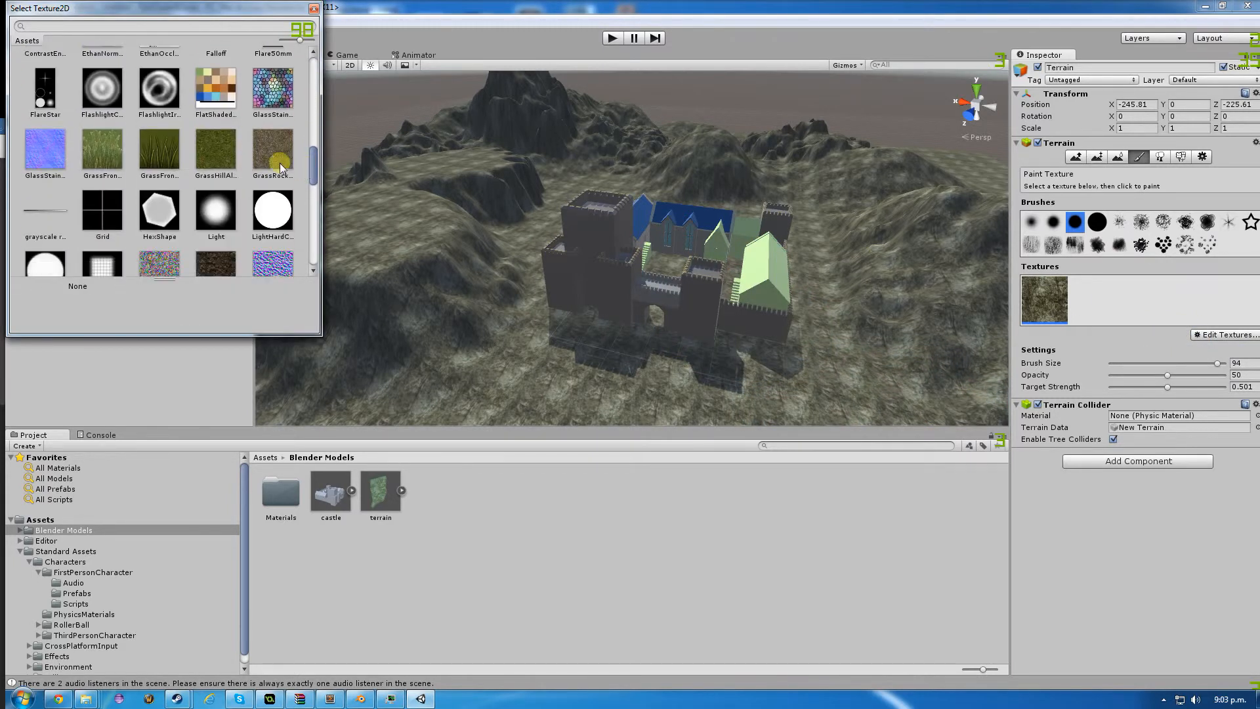
double_click(252, 156)
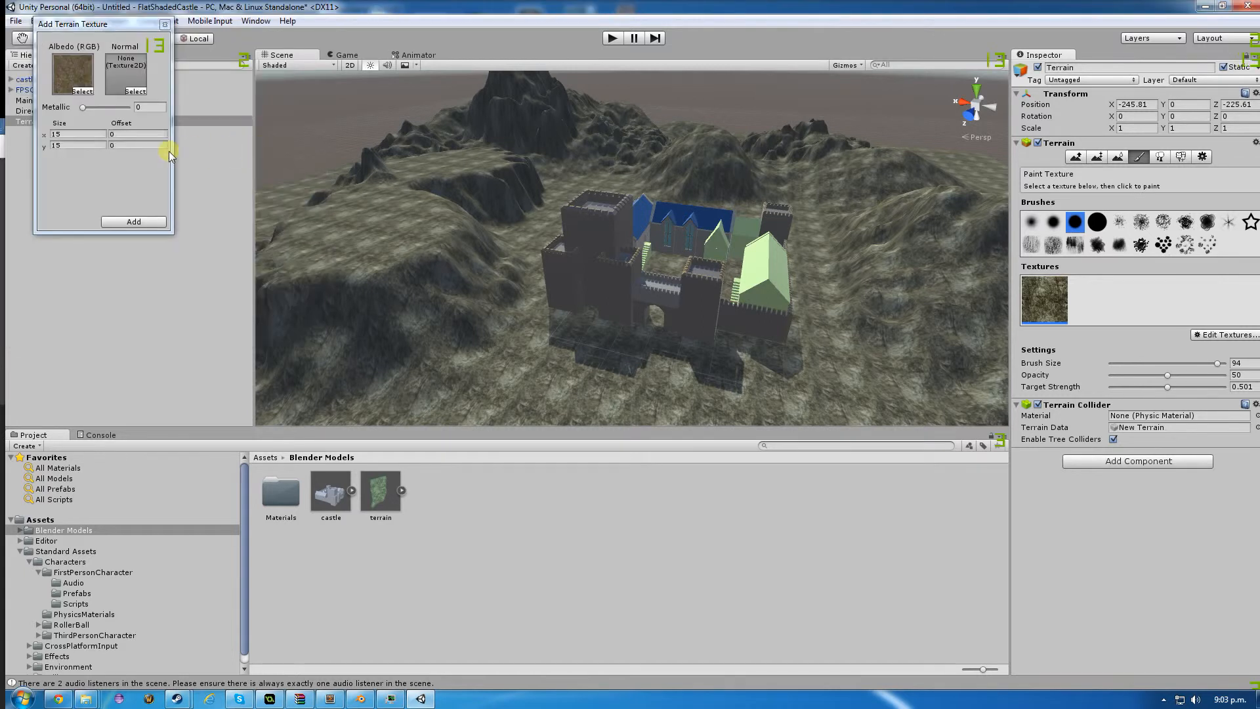
click(131, 221)
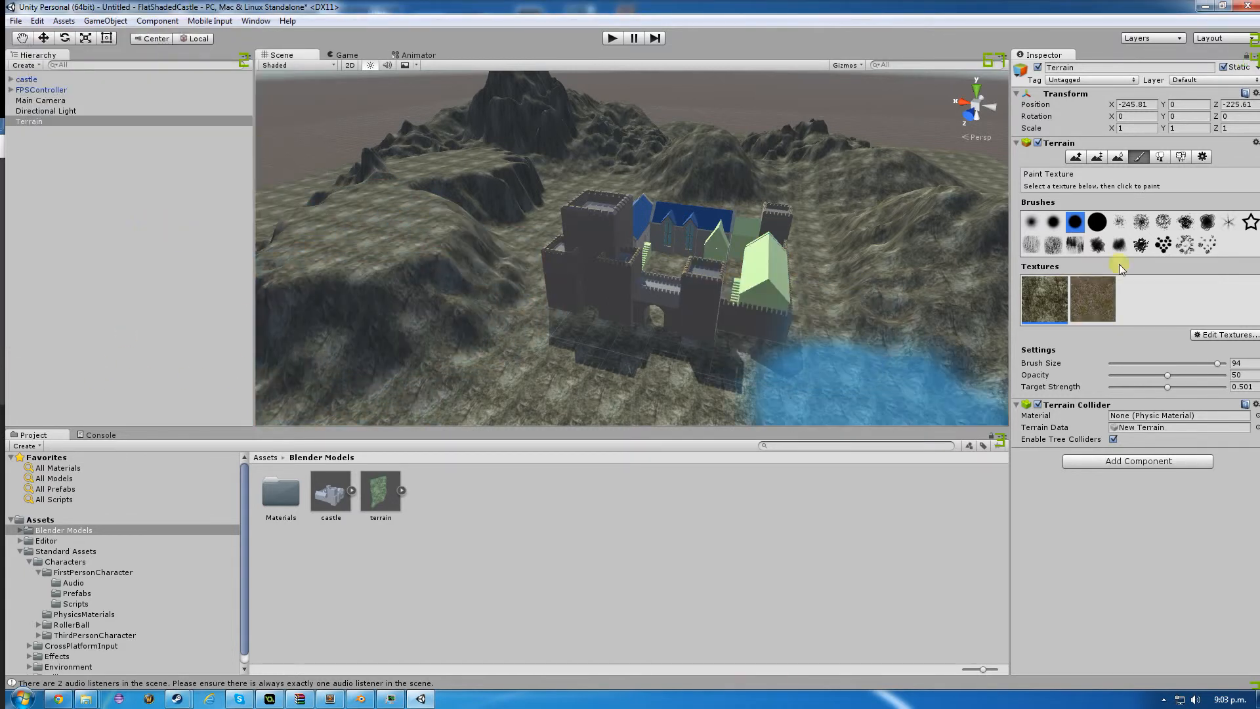
click(1092, 299)
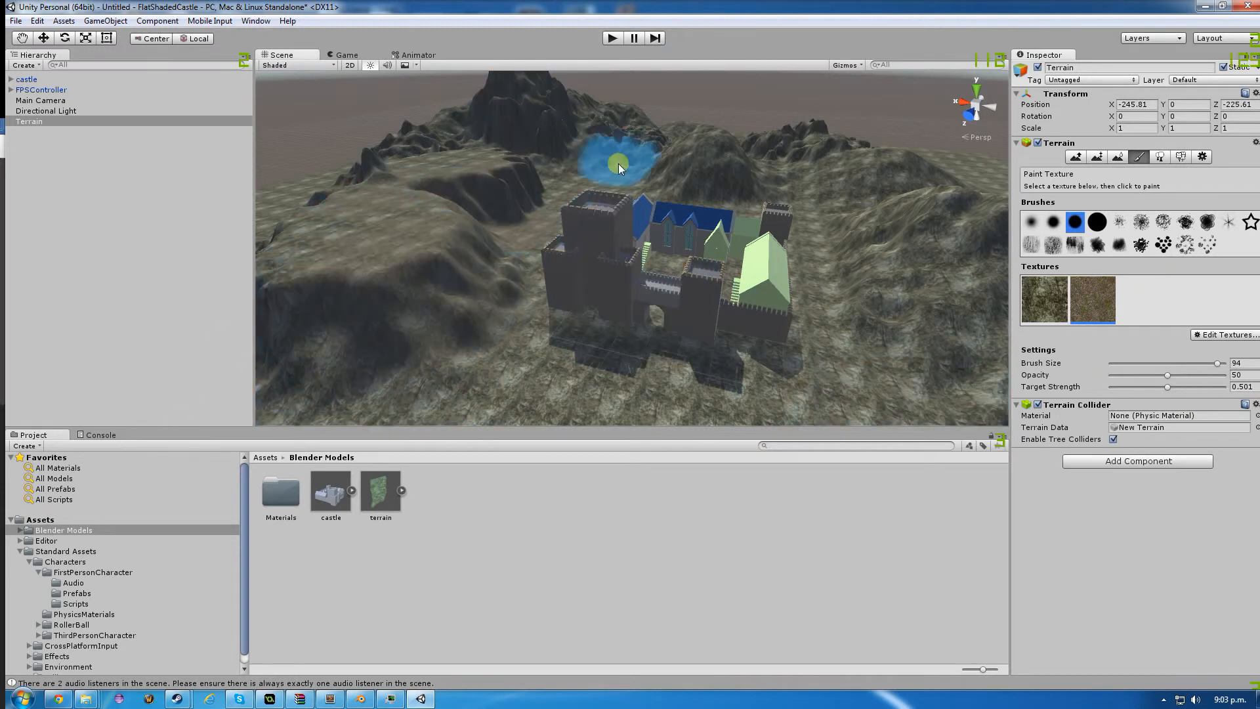
Add the GrassHillAlbedo texture to the Terrain and paint it over the hills and ground around the castle.
click(1228, 335)
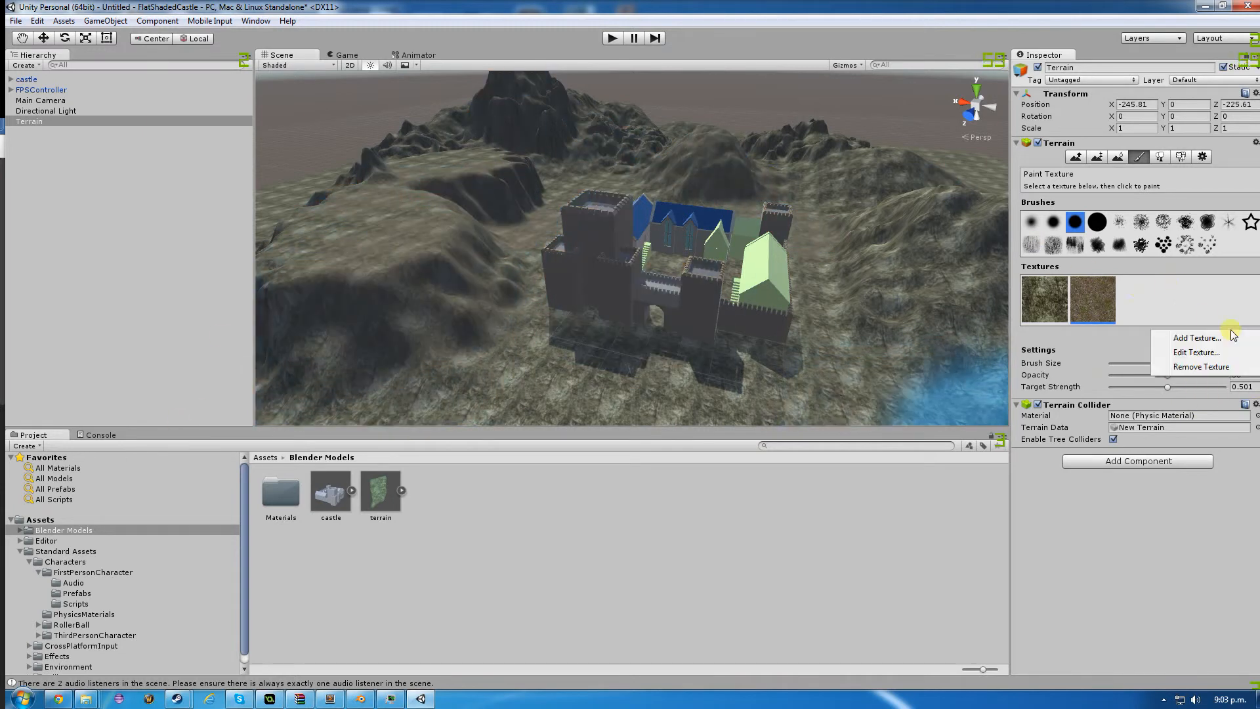
click(1188, 339)
click(84, 93)
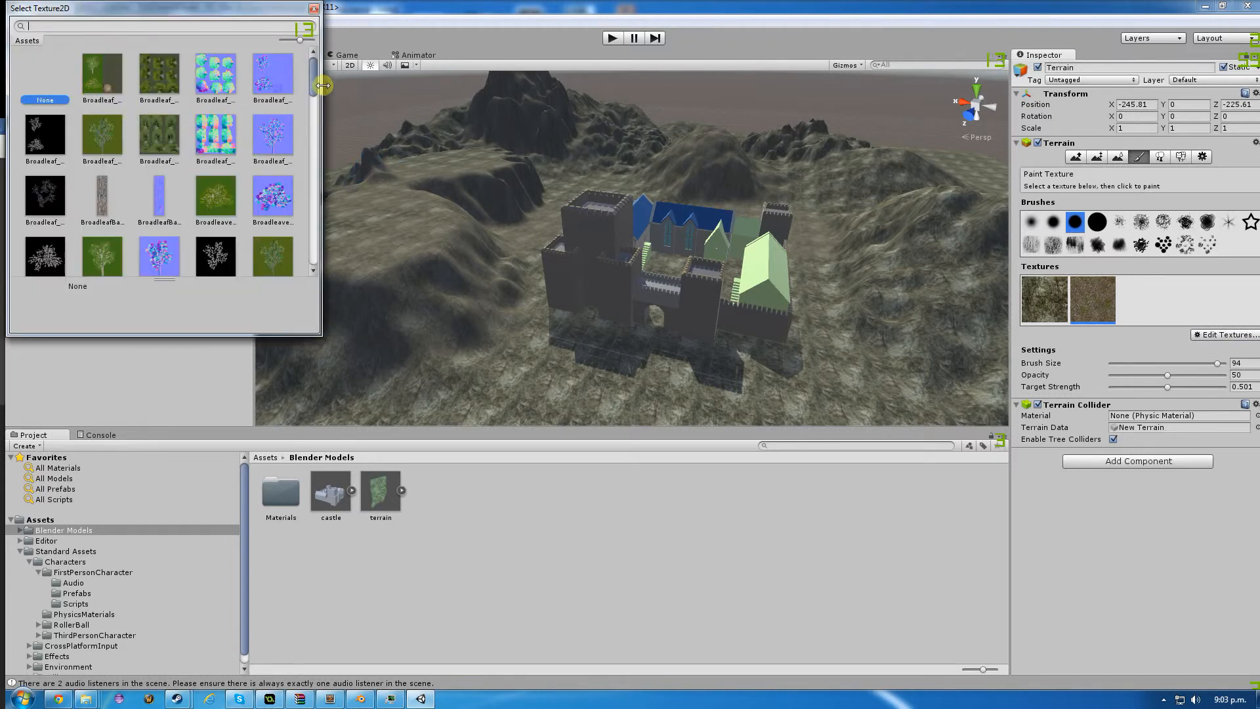
drag(313, 82, 317, 177)
click(219, 109)
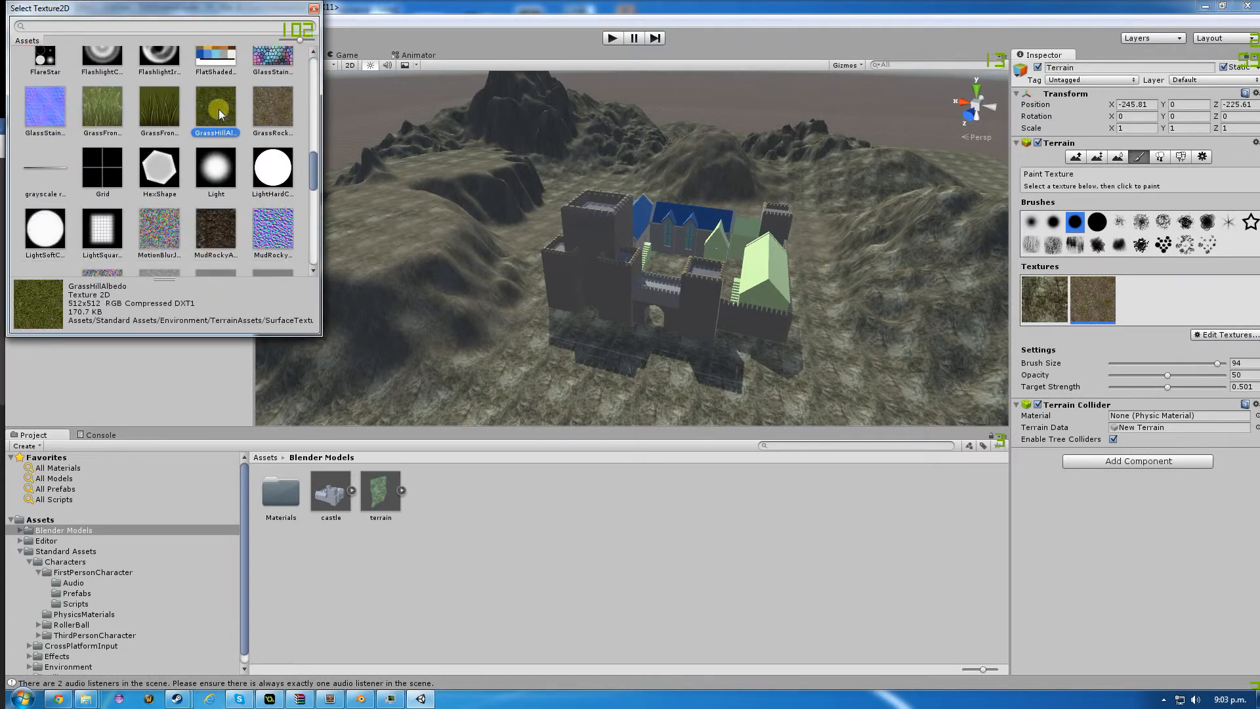
double_click(218, 108)
click(133, 222)
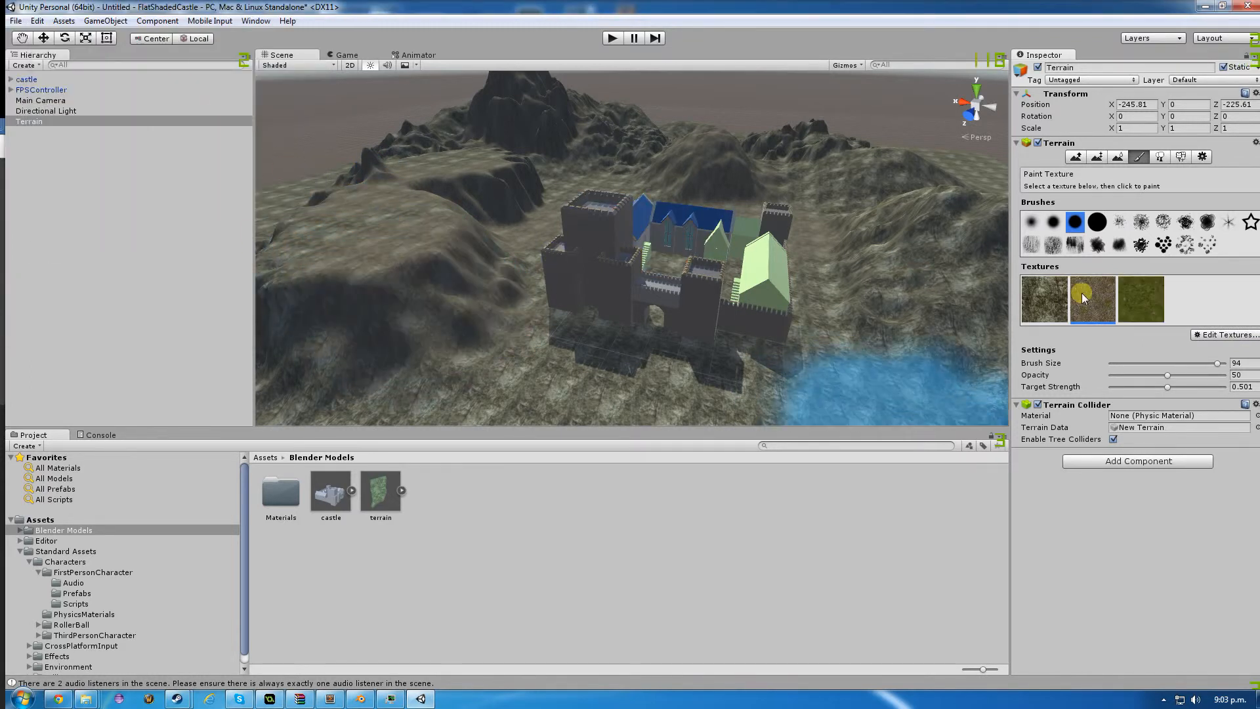
click(1155, 300)
drag(613, 257, 325, 269)
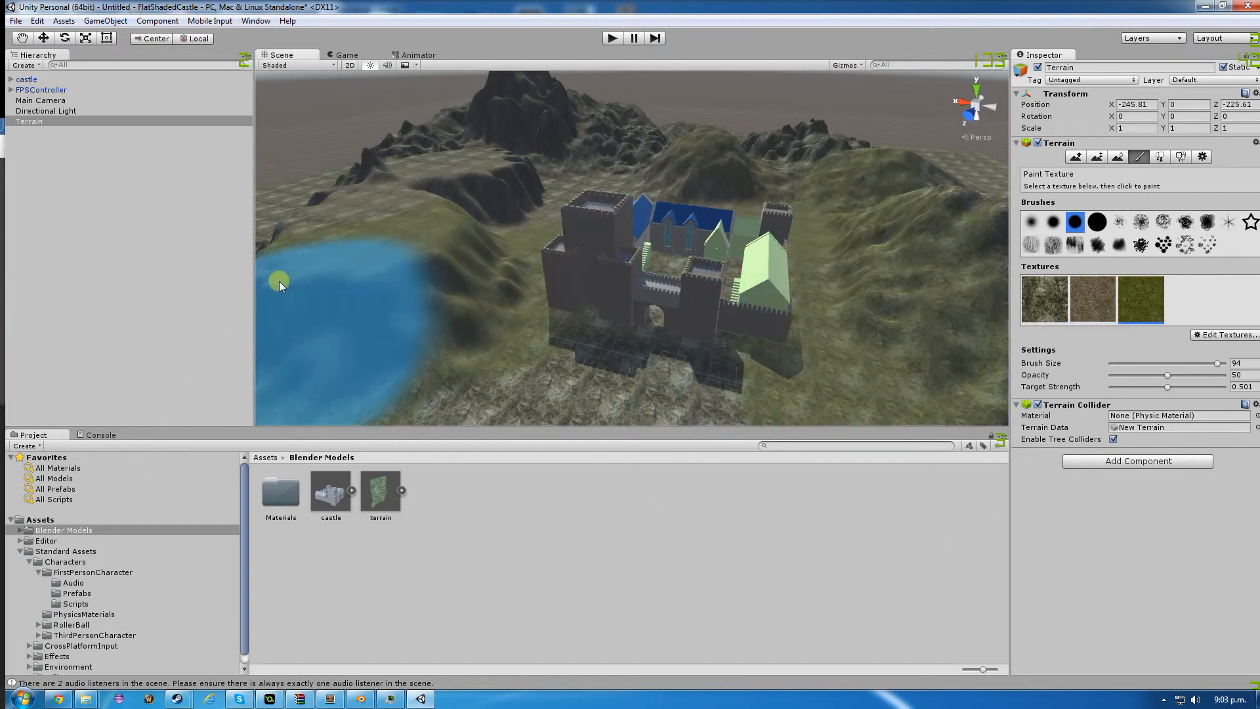
Add the Conifer_Desktop prefab as a tree type for the Terrain.
click(1160, 157)
click(1193, 240)
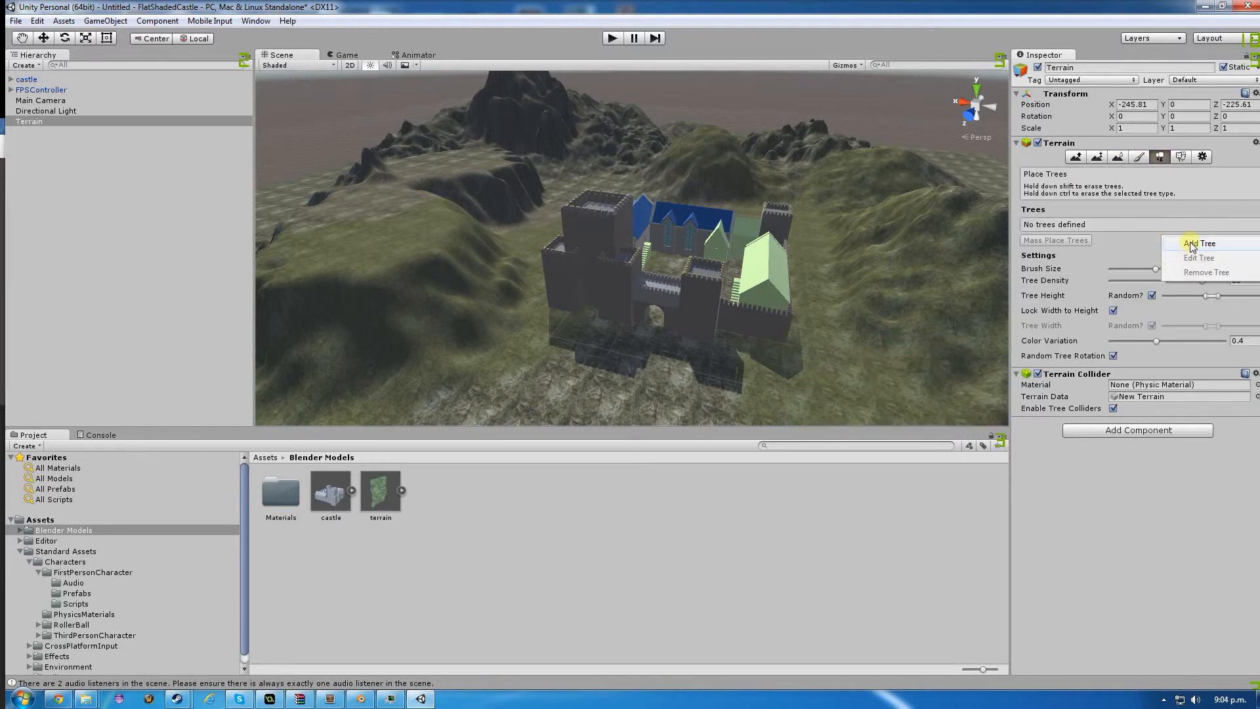
click(1191, 244)
click(263, 37)
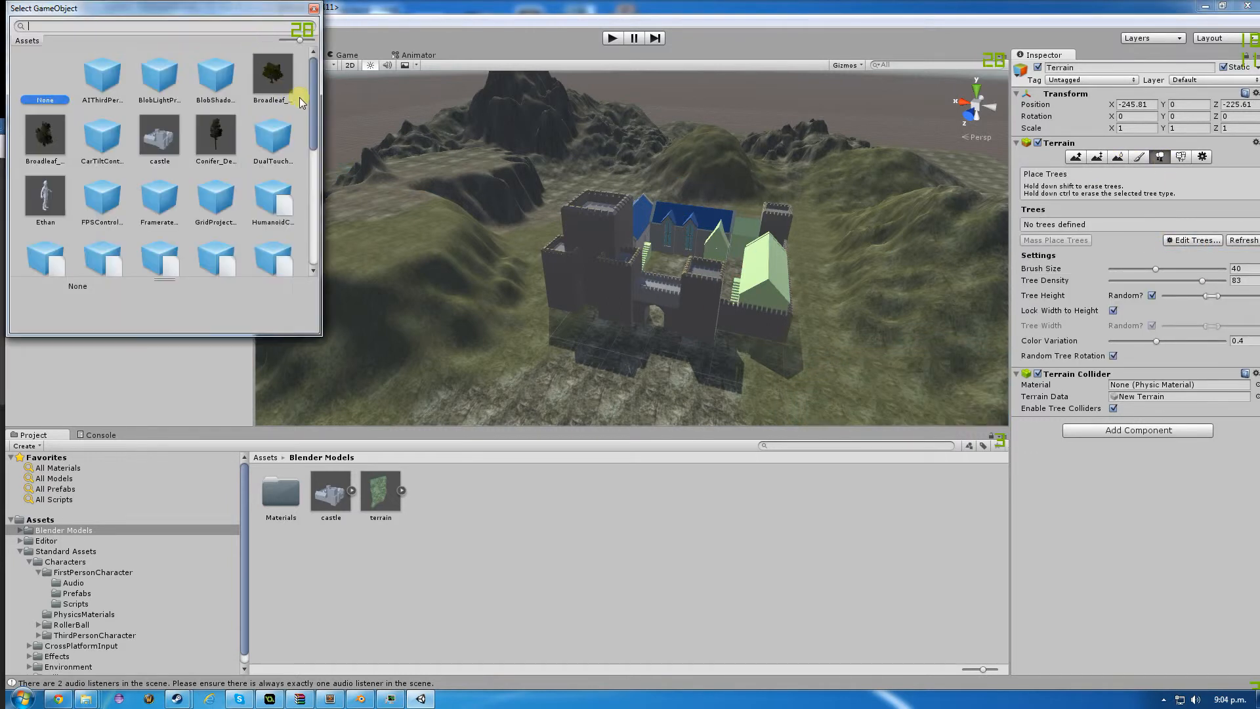
double_click(218, 134)
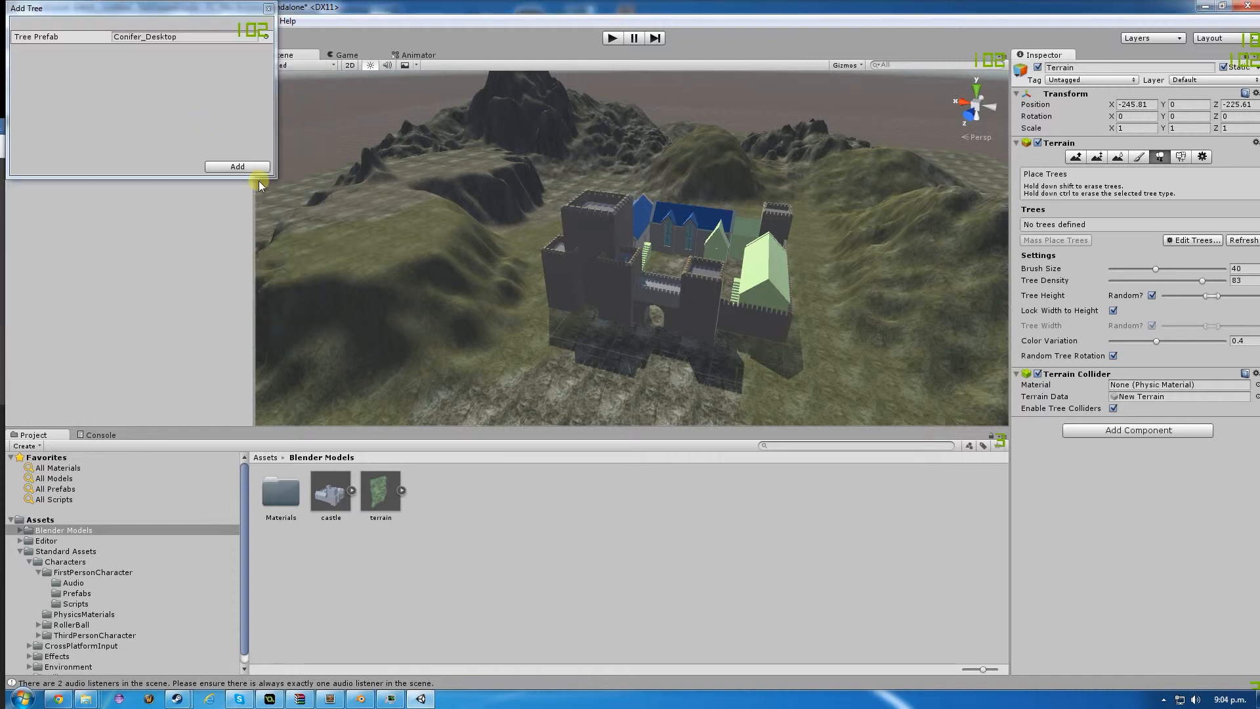
click(241, 172)
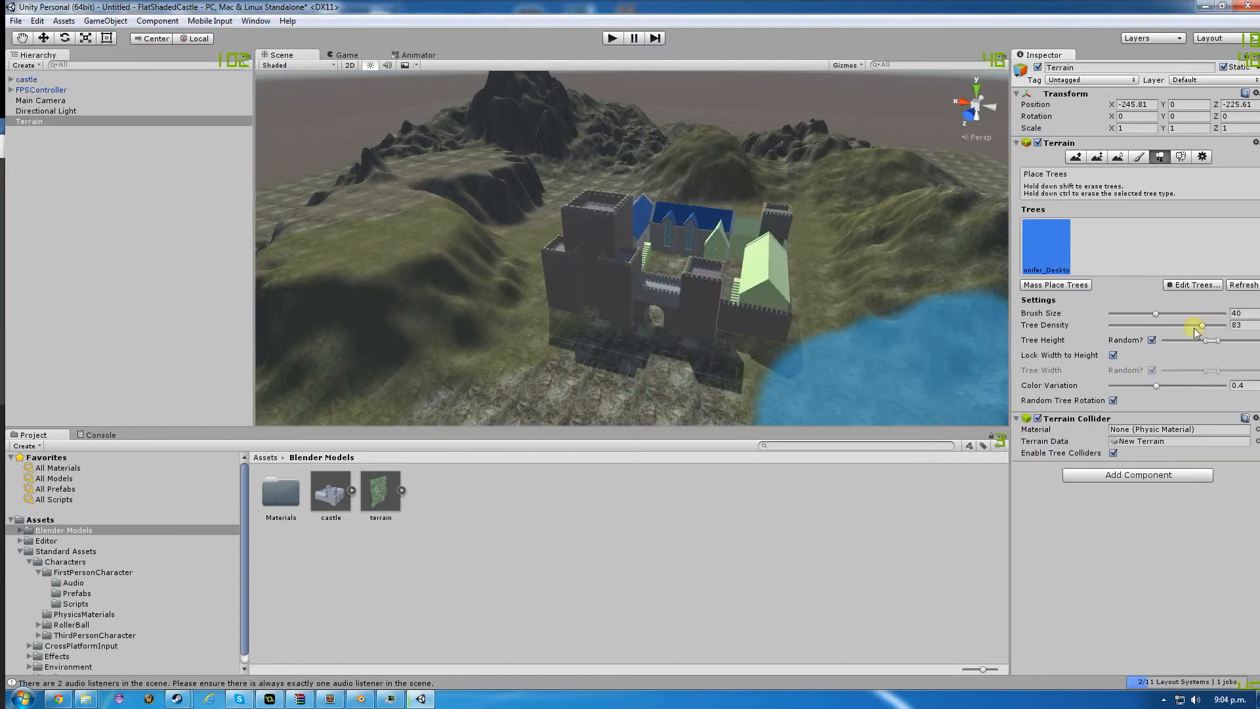
Place individual conifers on the plateau and behind the castle with brush size 21 and tree density 13.
mouse_move(1156, 314)
mouse_down()
mouse_move(1133, 316)
mouse_move(1179, 325)
mouse_move(1113, 326)
mouse_up()
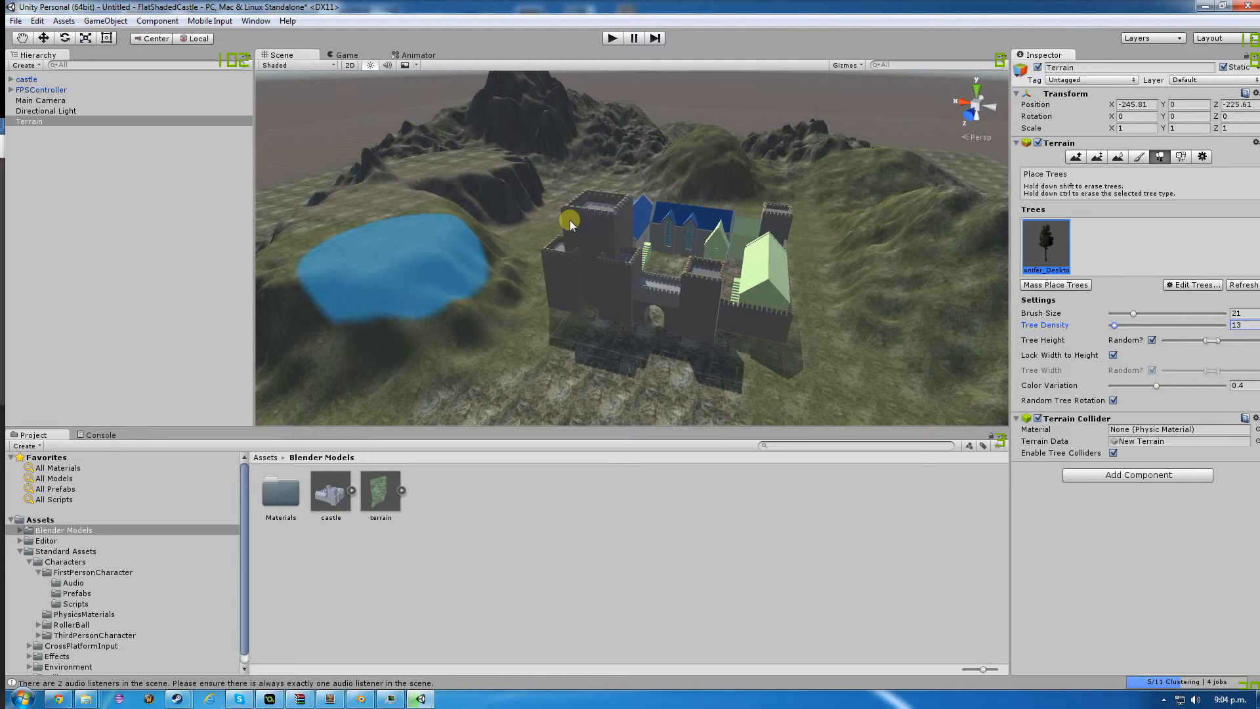
click(416, 269)
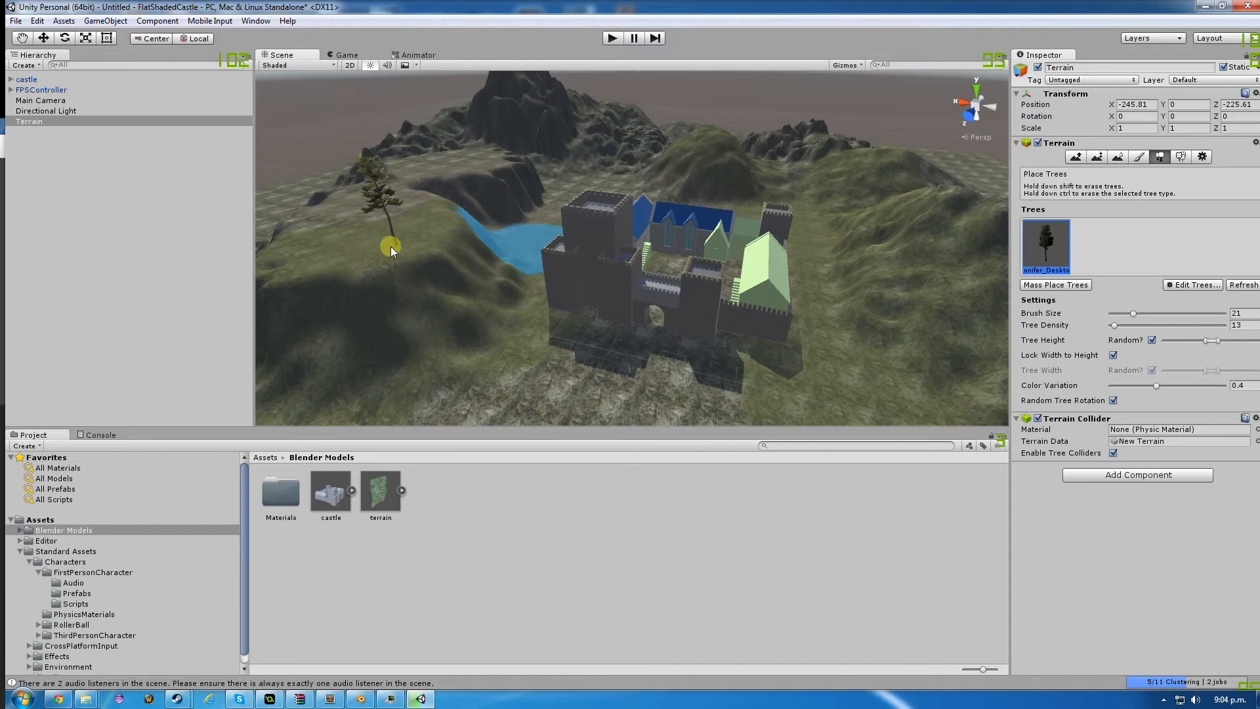
click(630, 215)
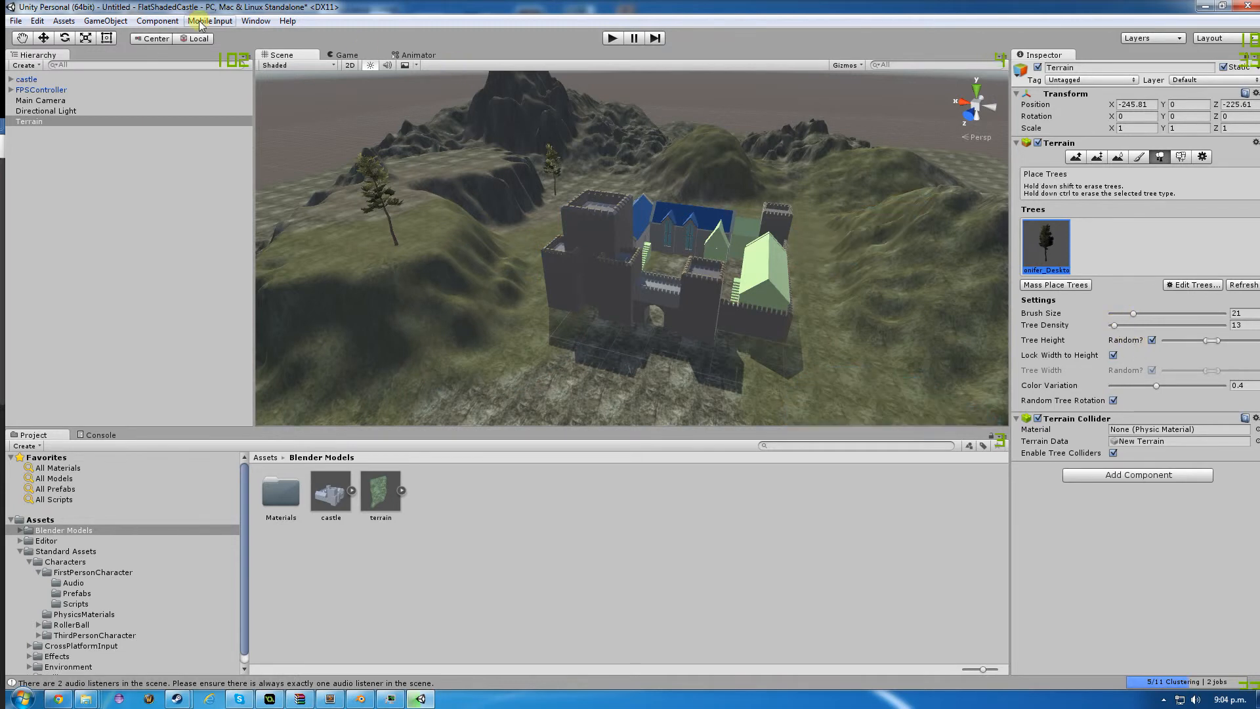
click(253, 21)
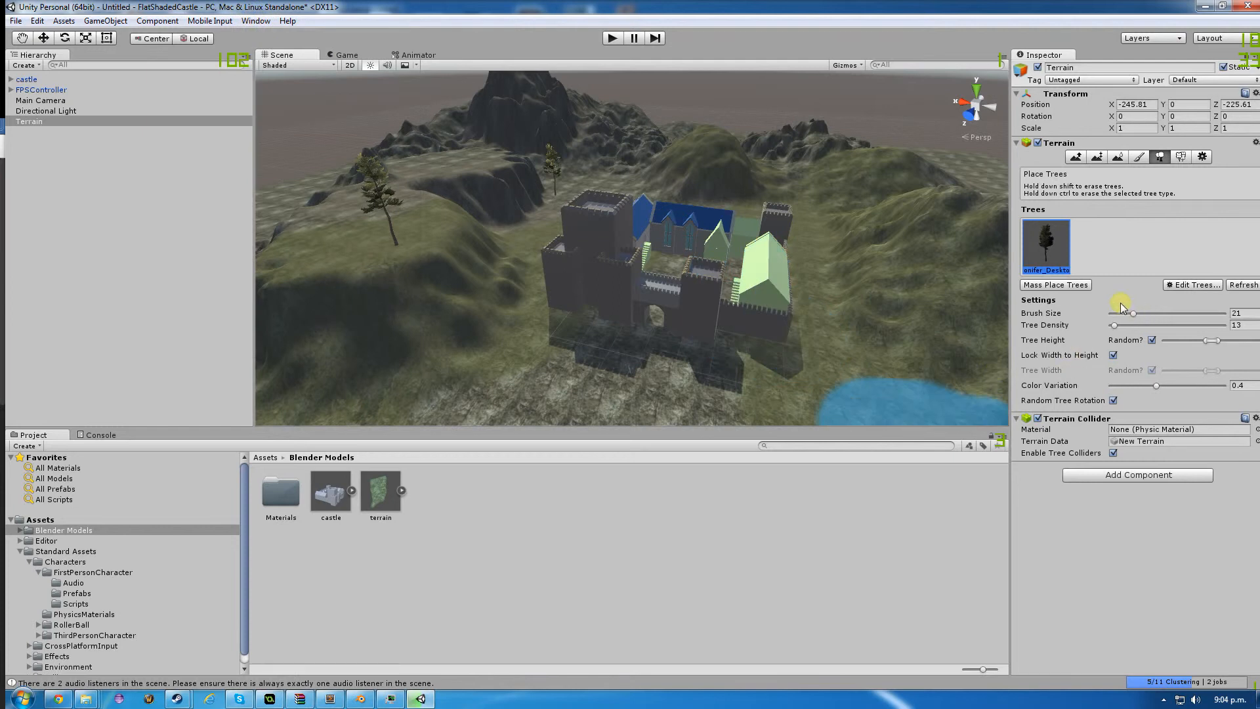
Mass place 30 conifers across the Terrain, keeping the existing trees.
click(1052, 284)
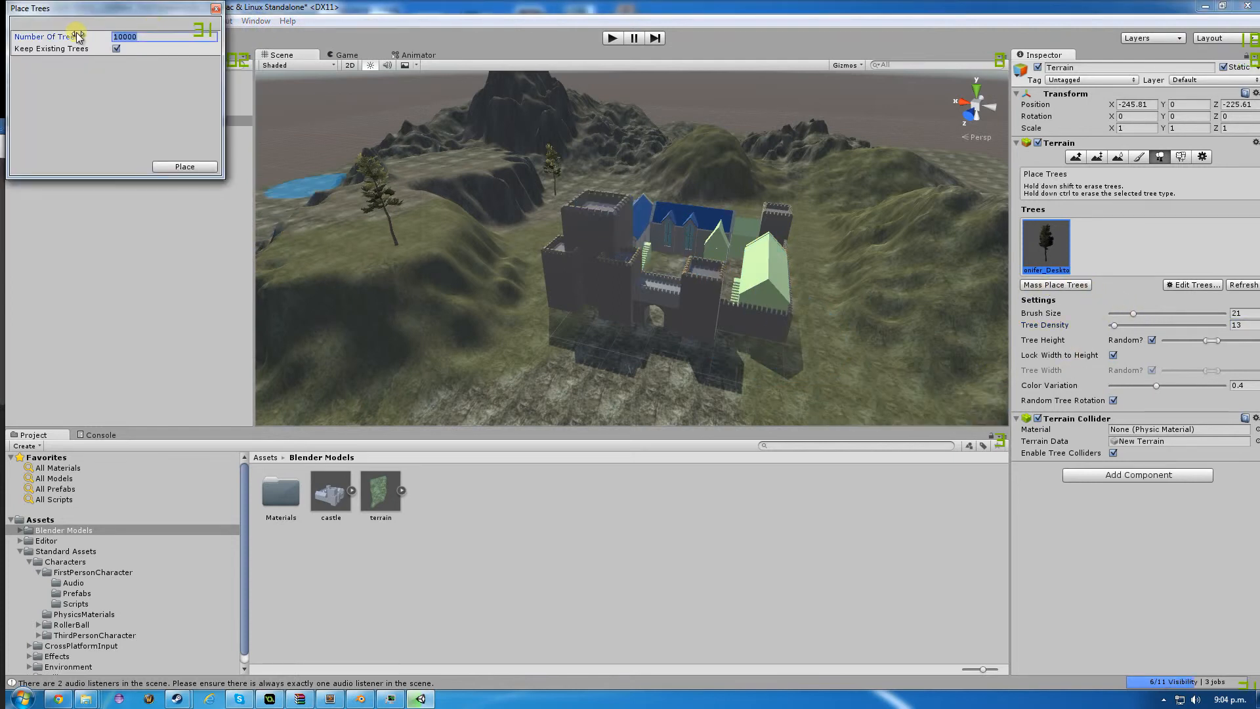
text(30)
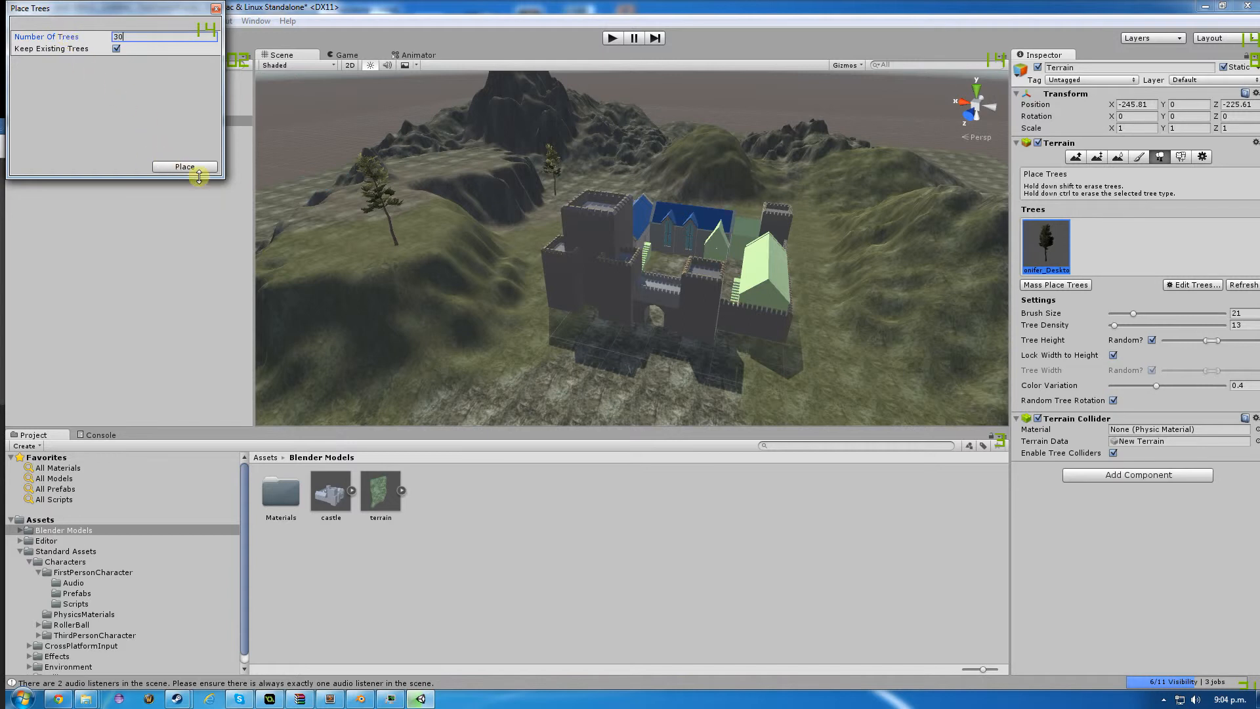
click(186, 166)
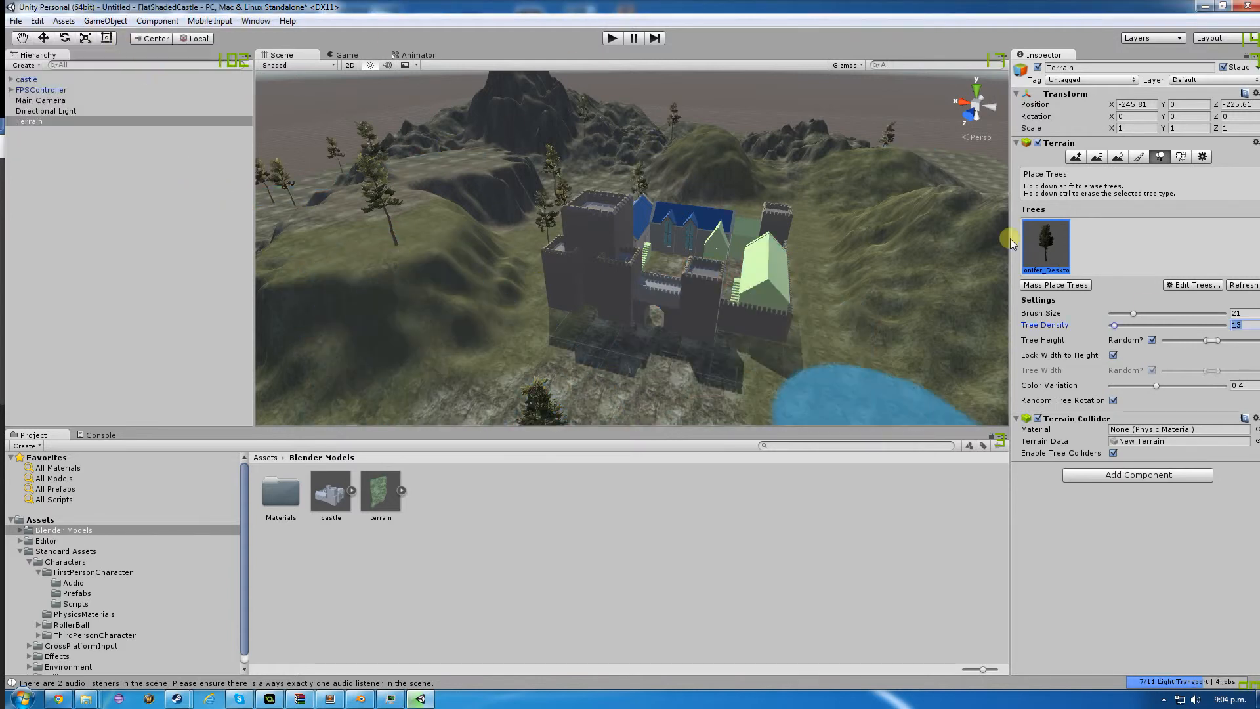
Mass place more conifers across the Terrain, keeping the existing trees, and erase those standing inside and around the castle.
click(1050, 285)
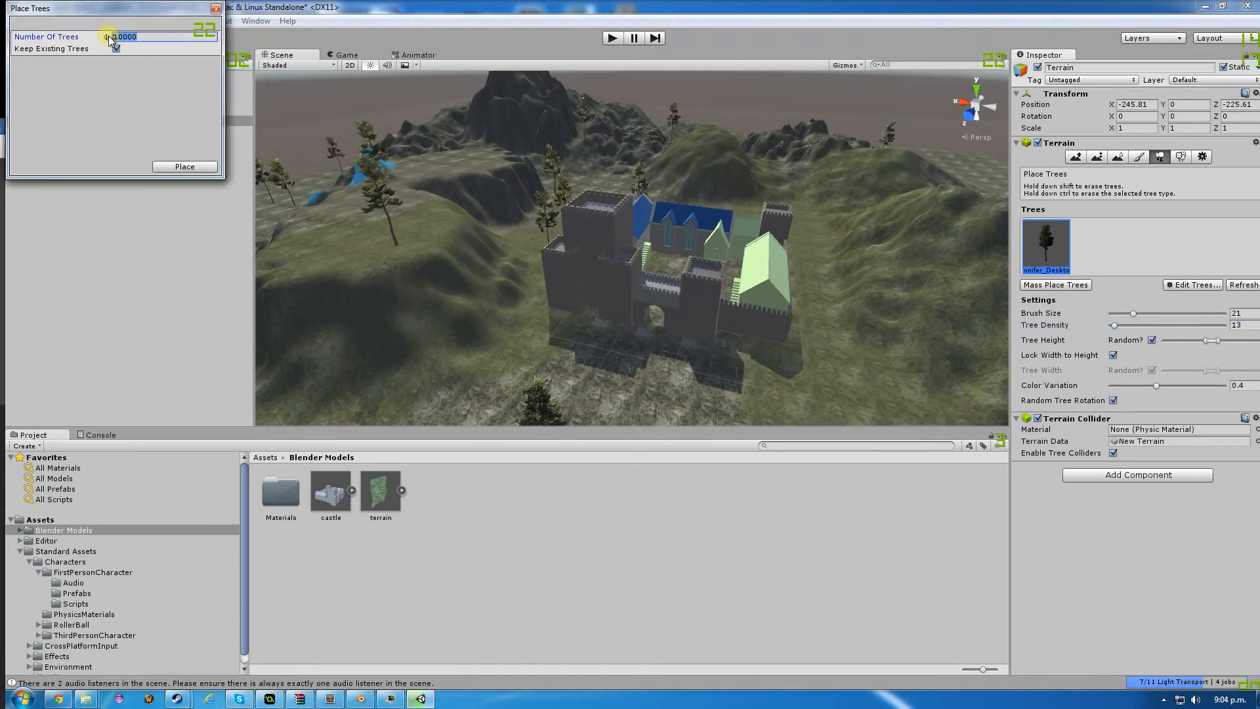
click(185, 166)
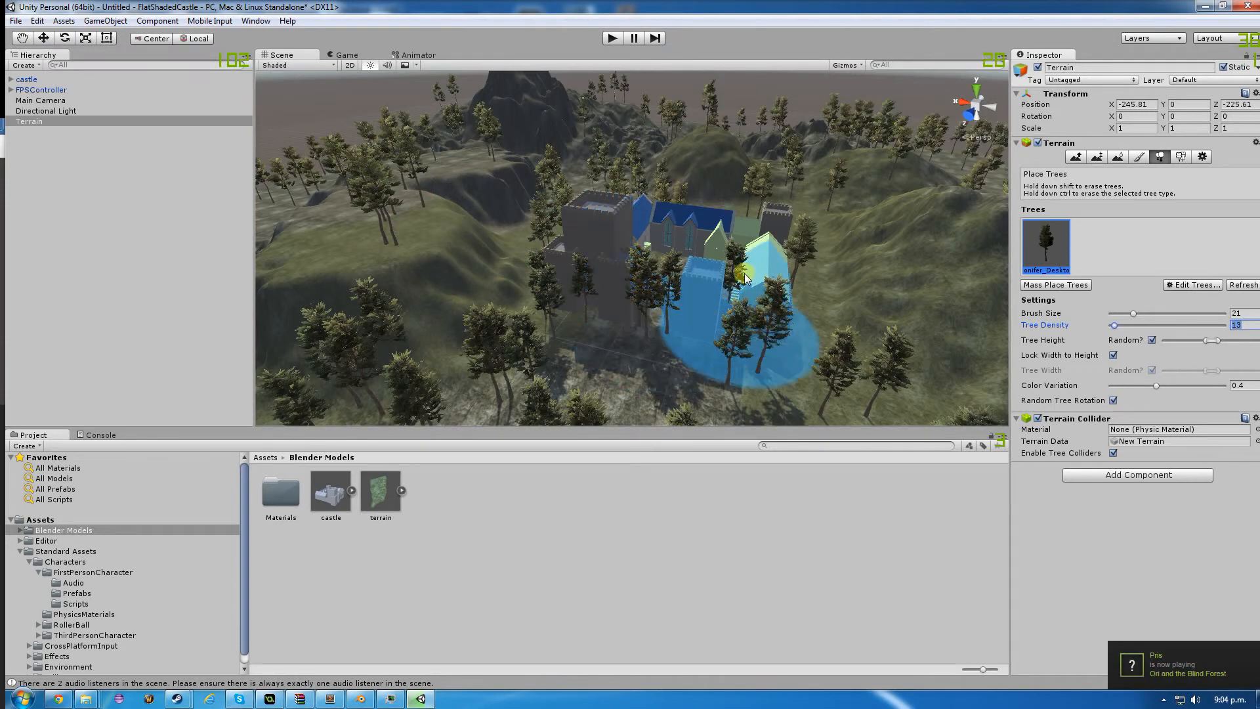
right_click(635, 321)
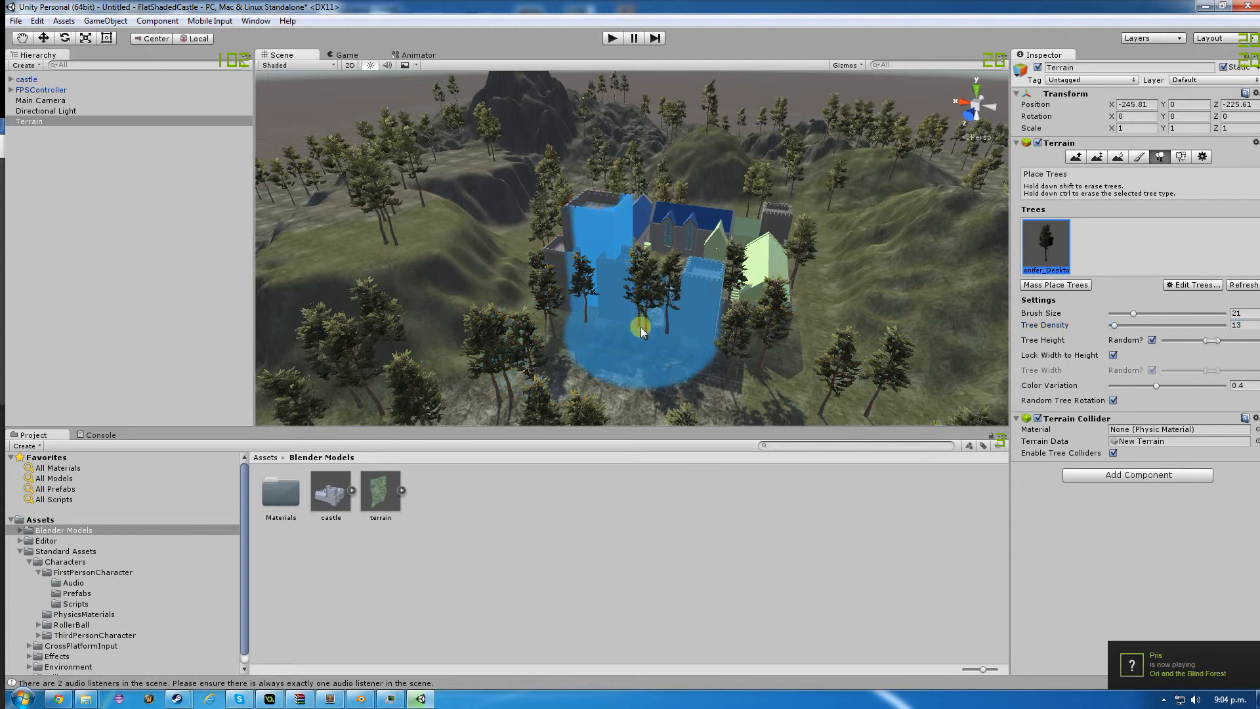
right_click(640, 327)
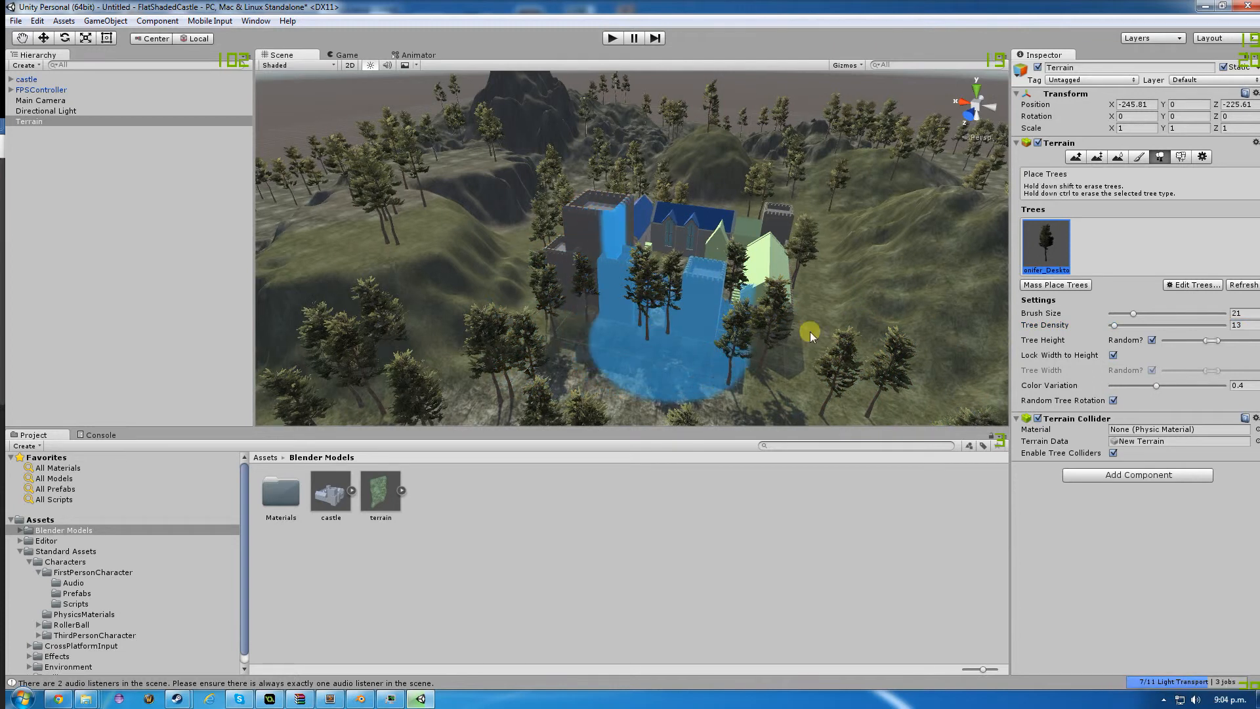
right_drag(839, 329, 745, 344)
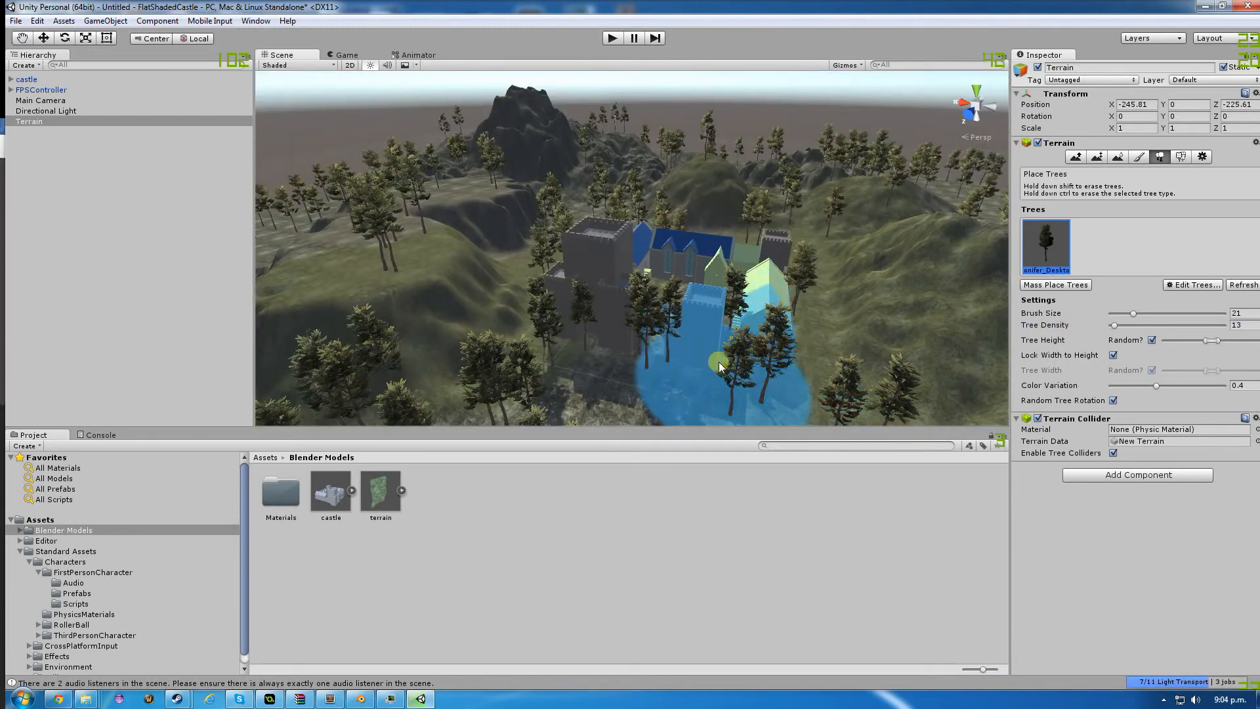
shift+click(641, 365)
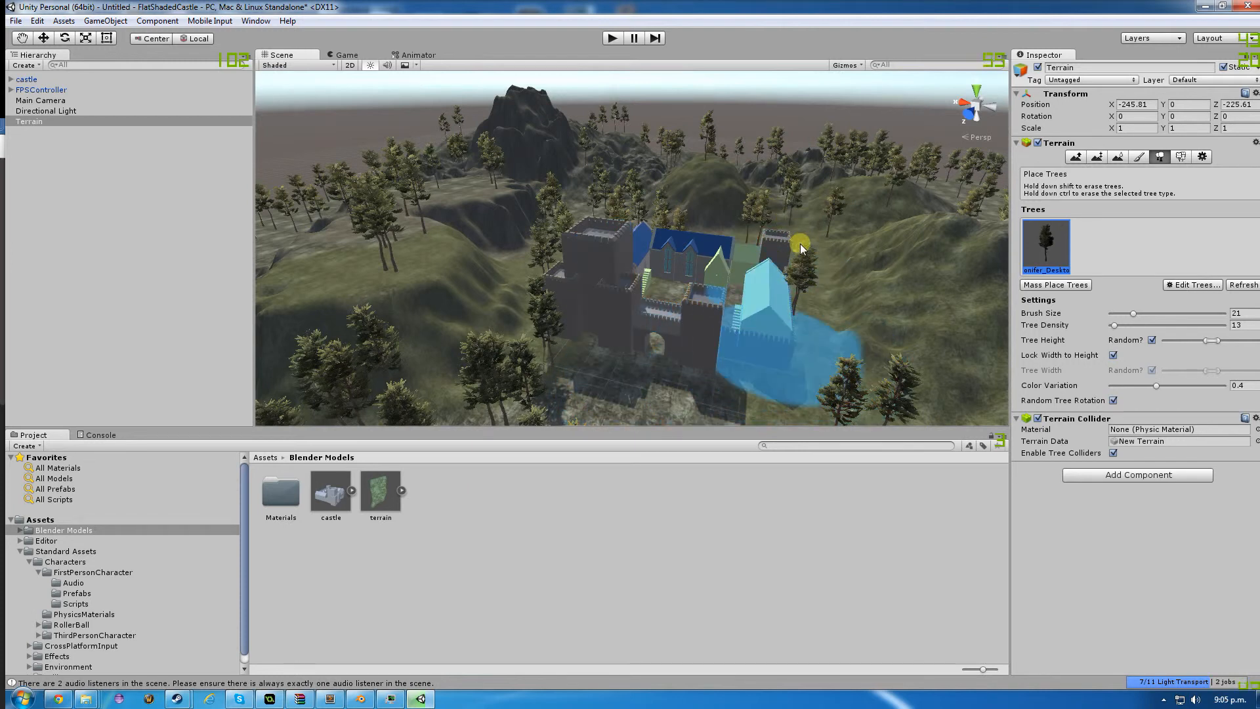
shift+click(820, 268)
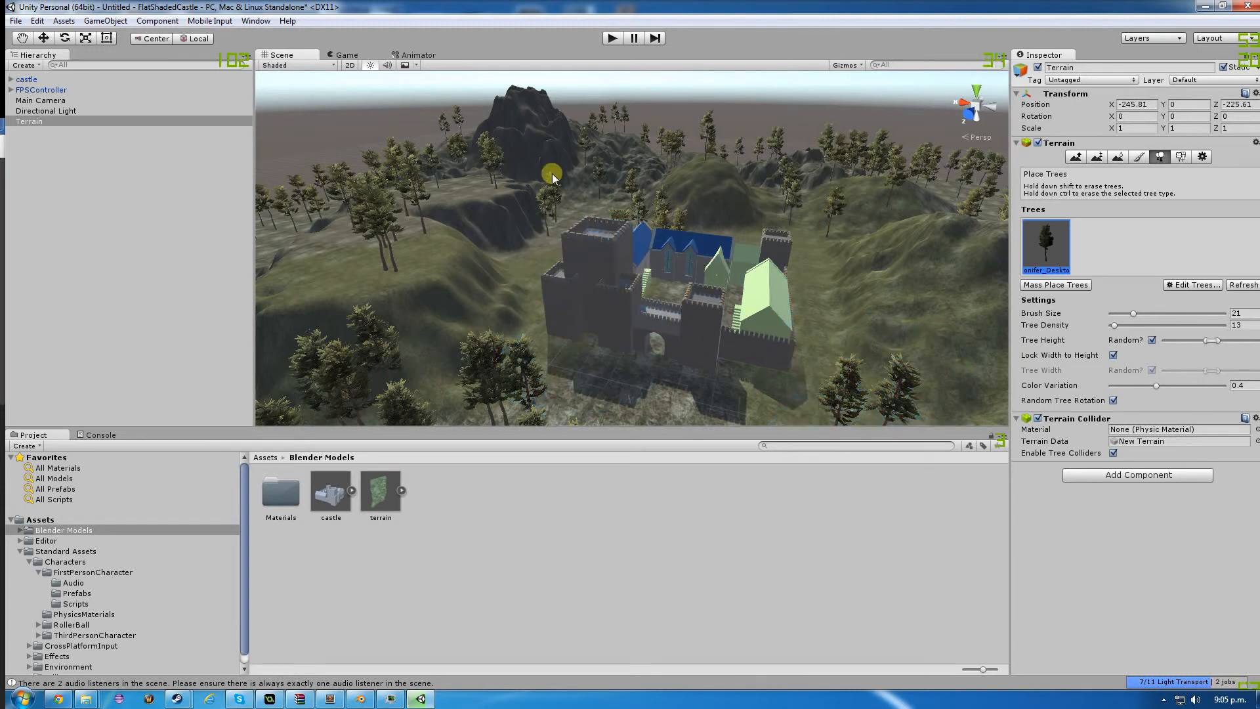
right_drag(817, 214, 451, 397)
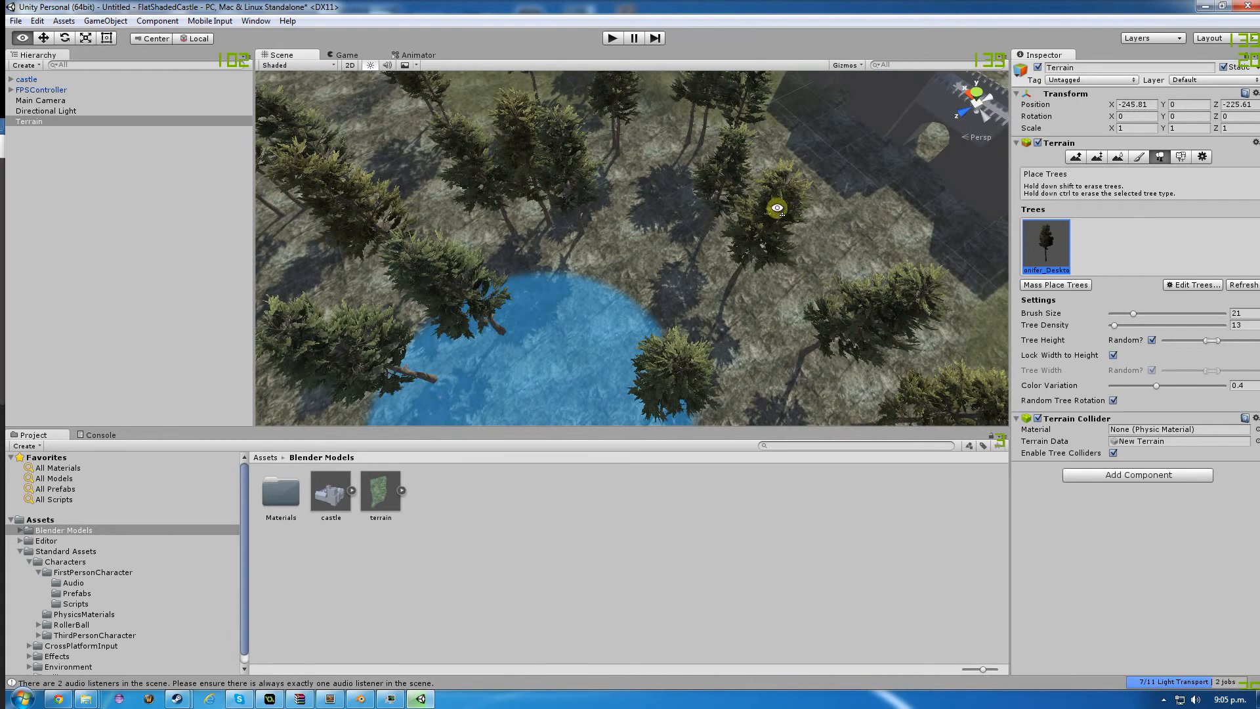
right_drag(1142, 149, 1158, 155)
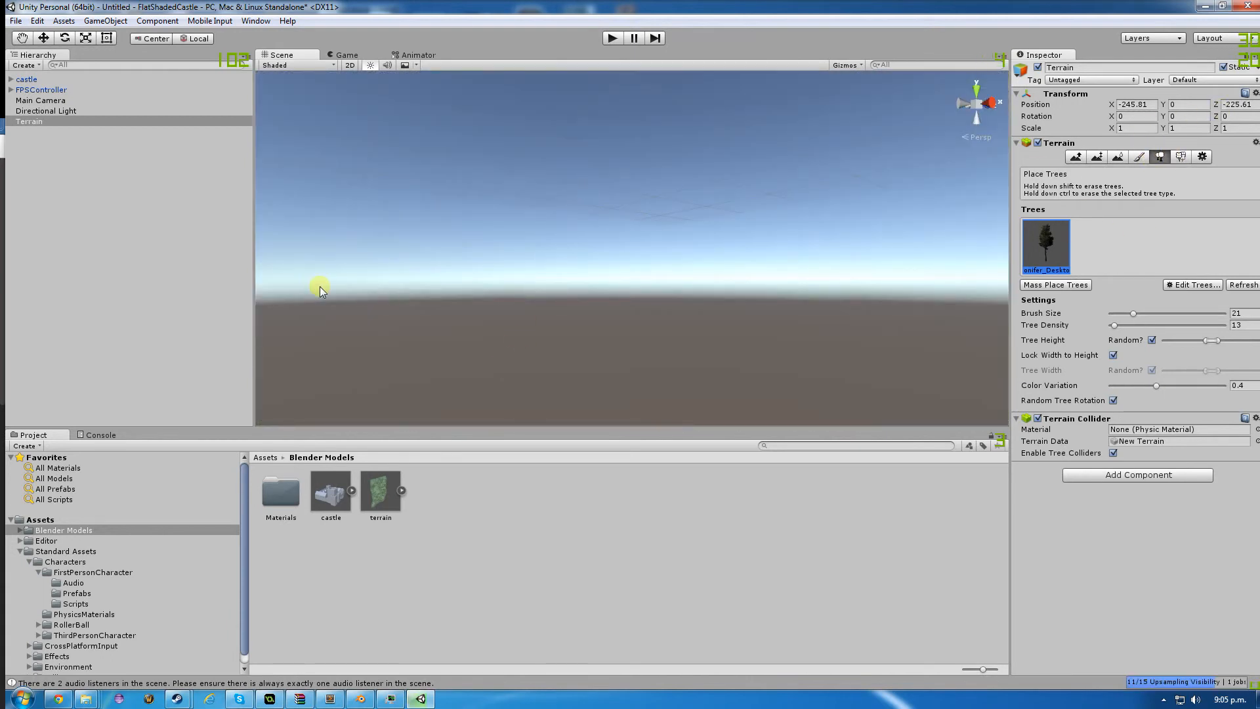
right_drag(320, 286, 713, 129)
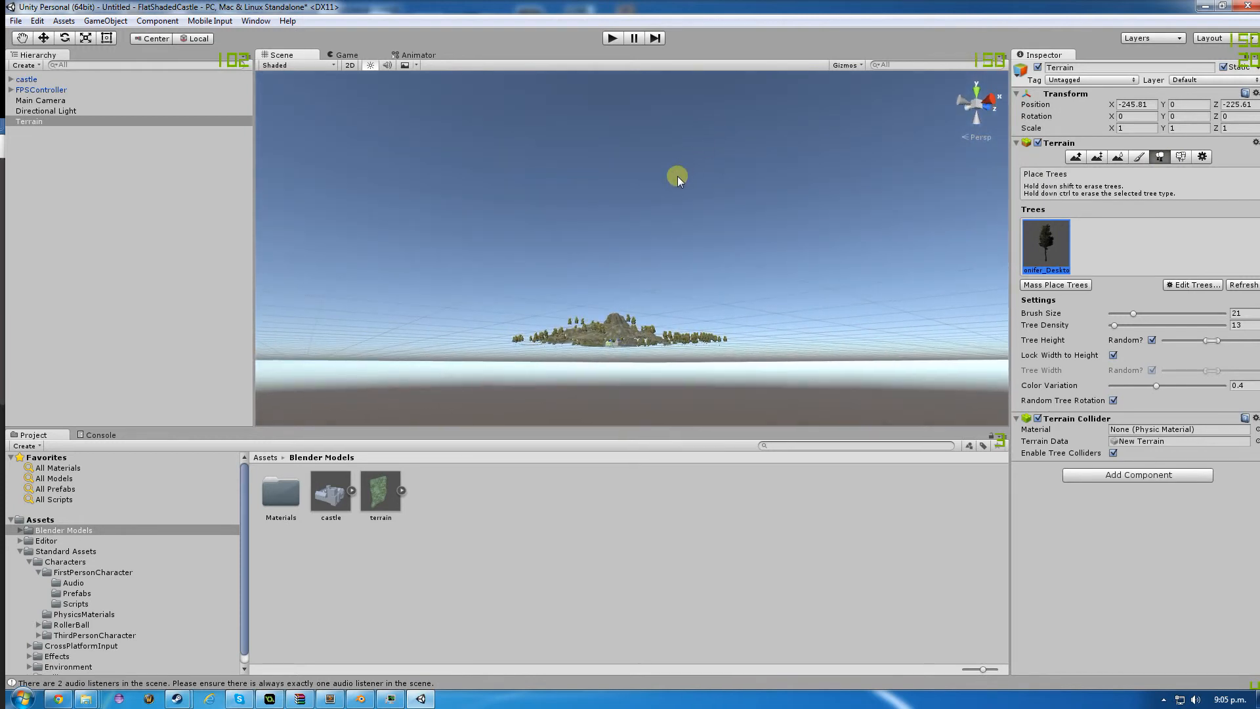
right_drag(670, 187, 658, 358)
key(w)
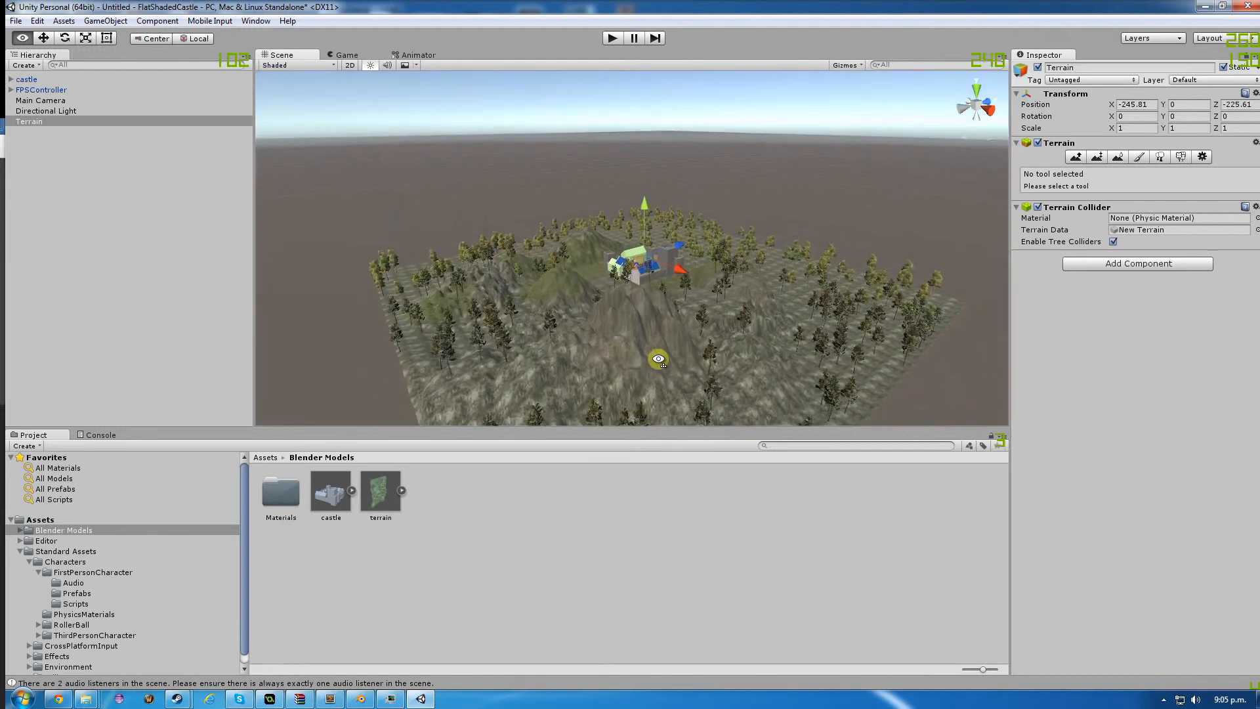
Start a new grass texture detail for the Terrain using GrassFrond01AlbedoAlpha as its detail texture.
click(1180, 157)
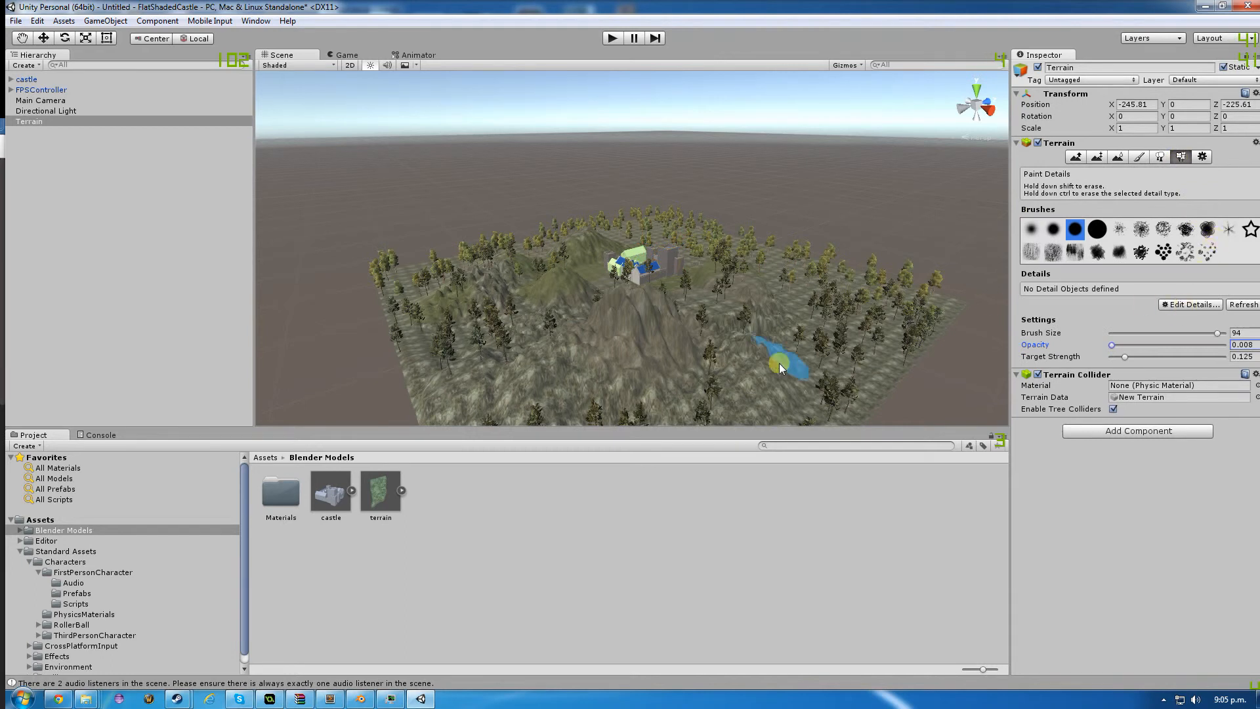
right_drag(801, 355, 1039, 210)
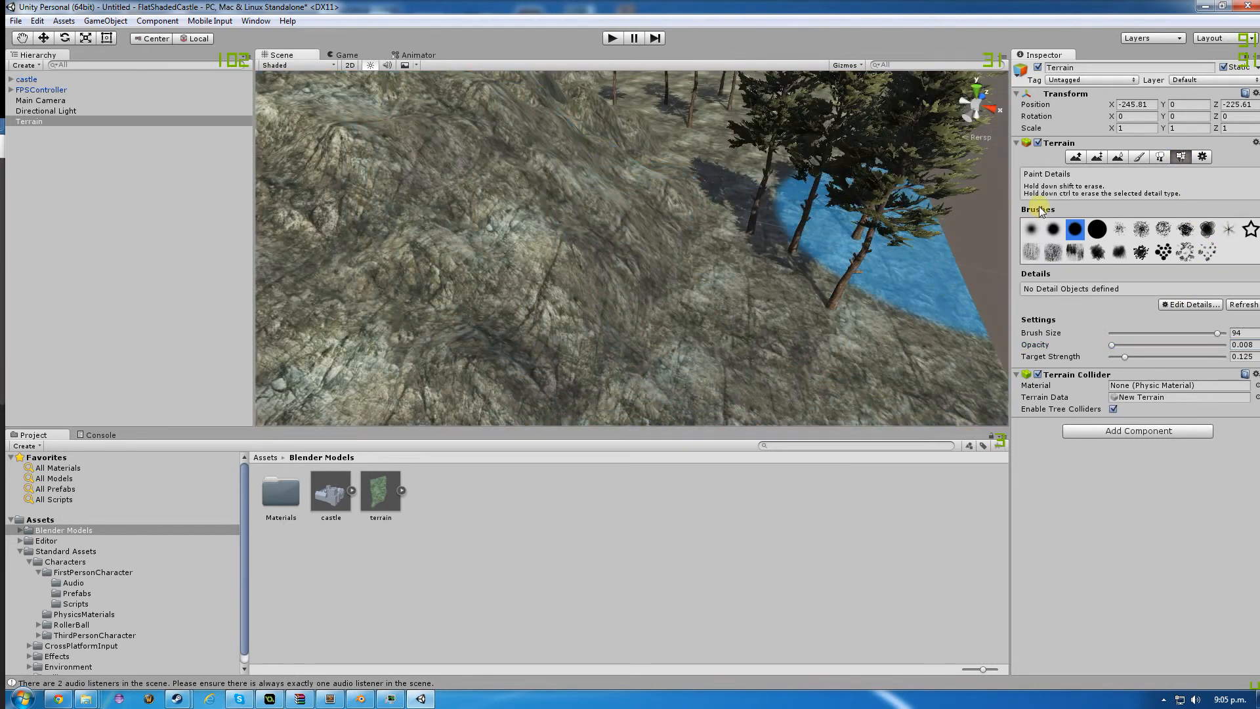
click(1186, 304)
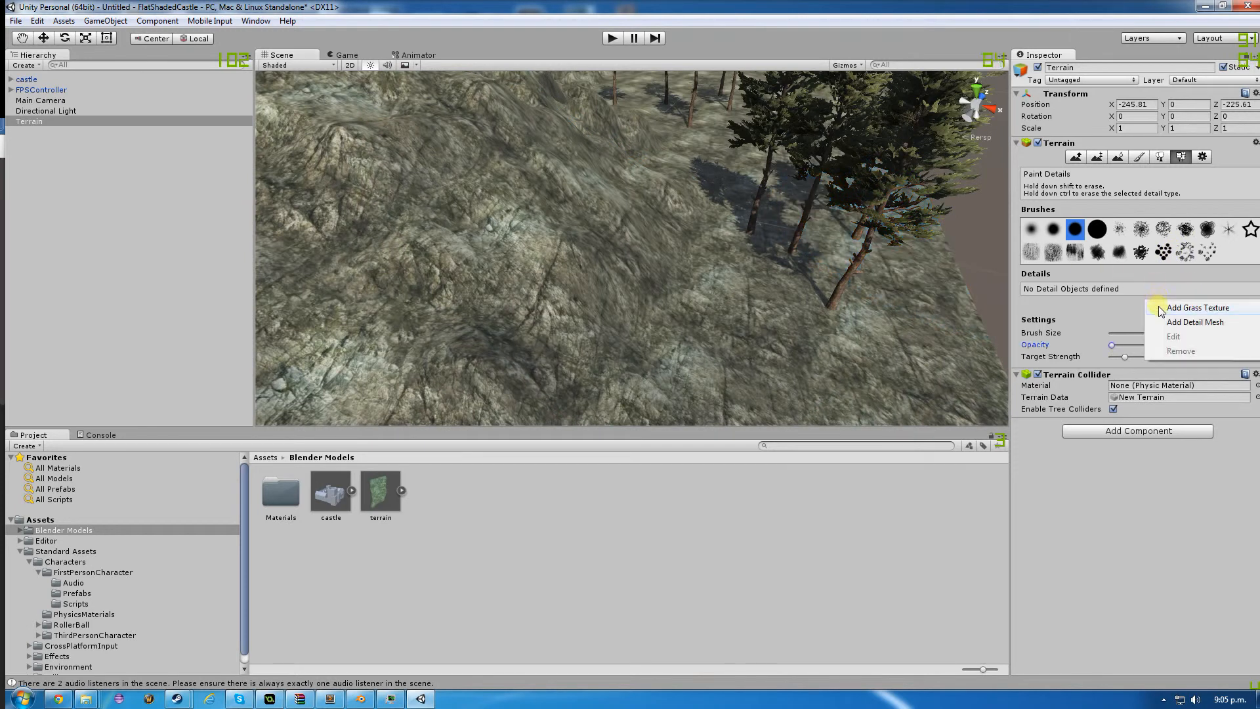
click(1160, 309)
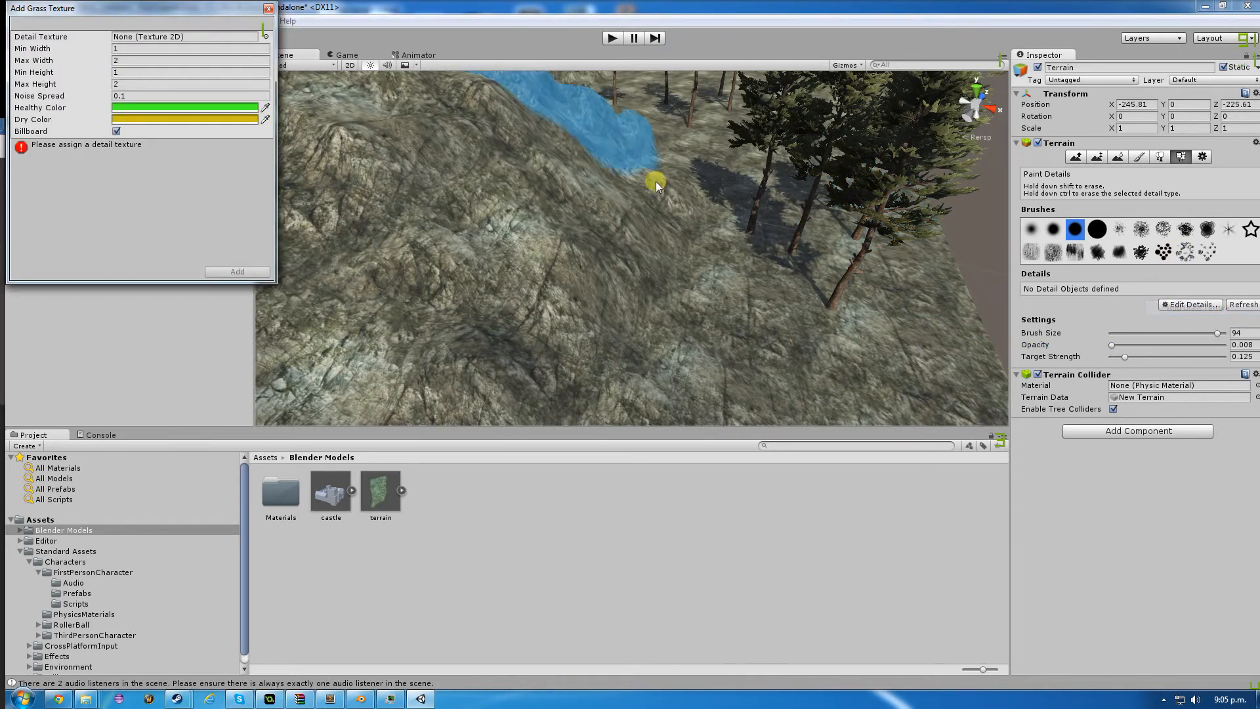
click(266, 37)
scroll(239, 199, down, 10)
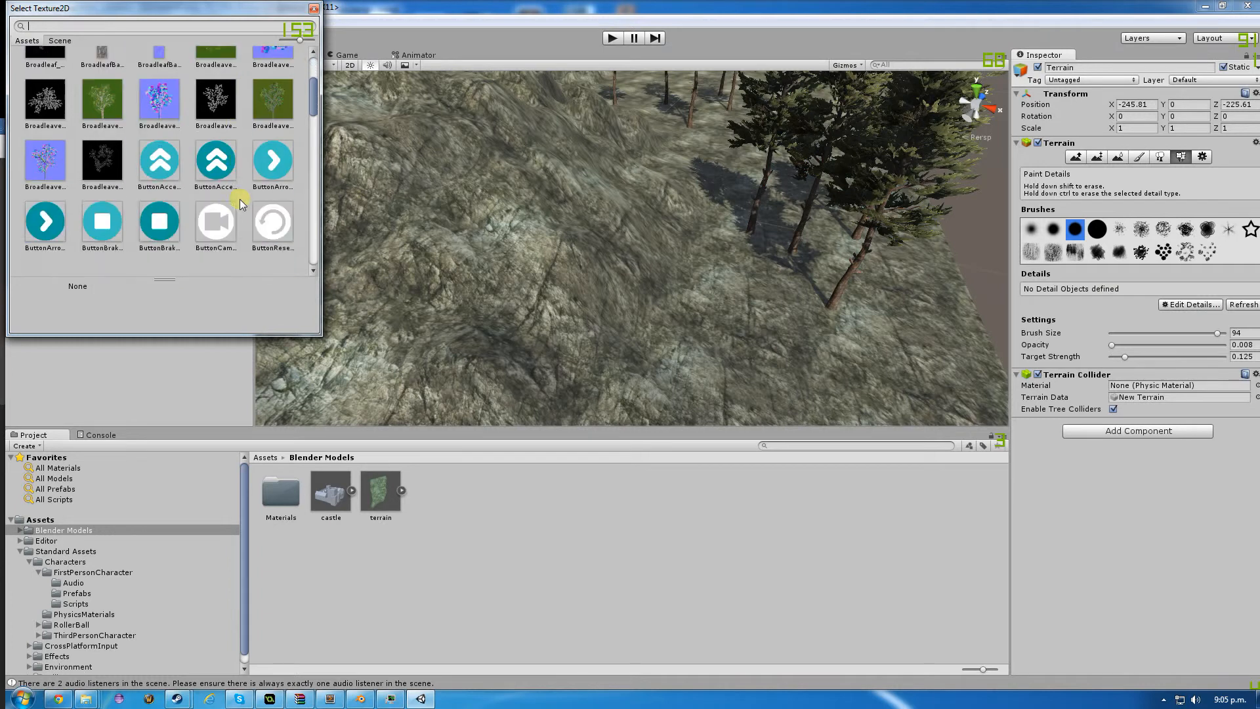
scroll(235, 198, down, 5)
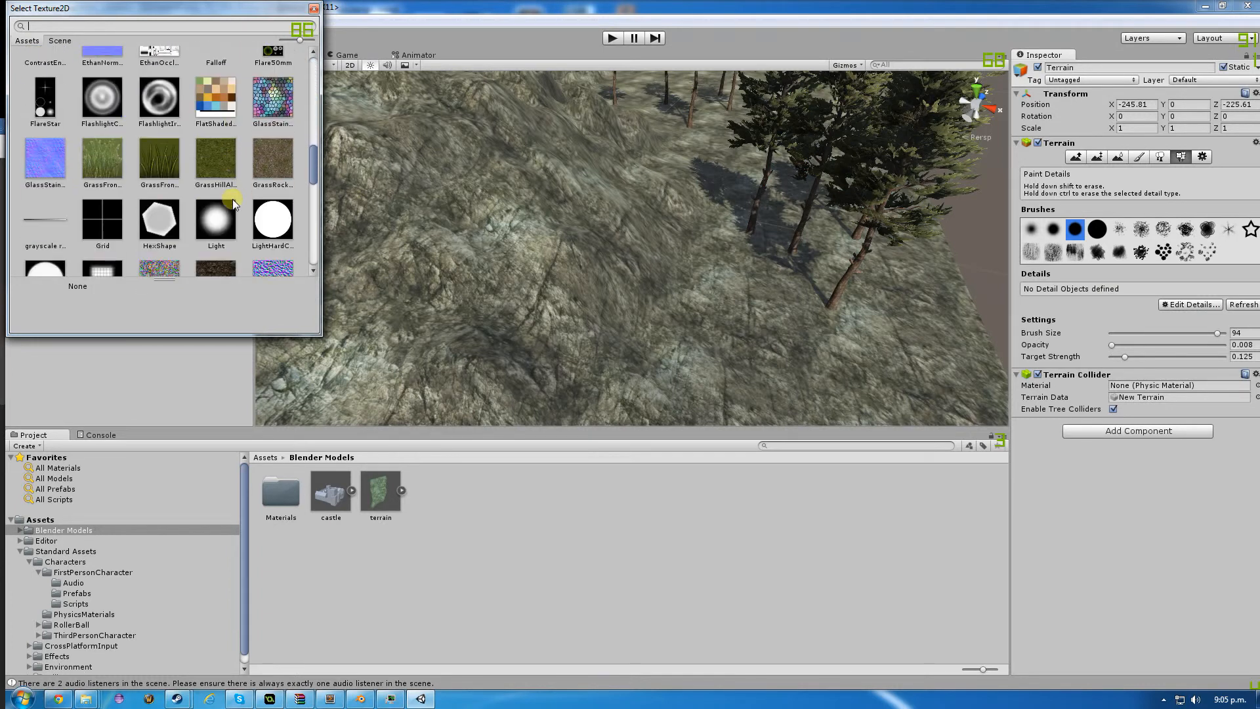
double_click(112, 147)
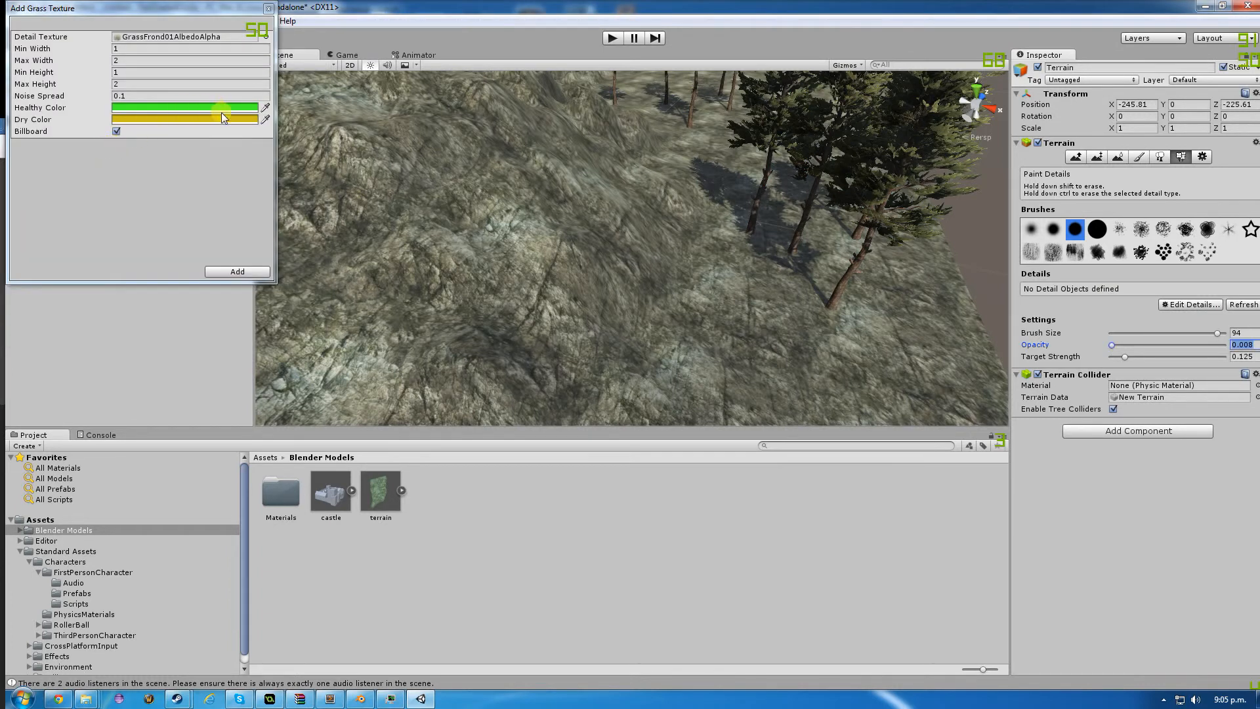
Add the grass with a white healthy color and a grey dry color, and paint it sparsely over the rocky slope.
click(255, 107)
click(21, 55)
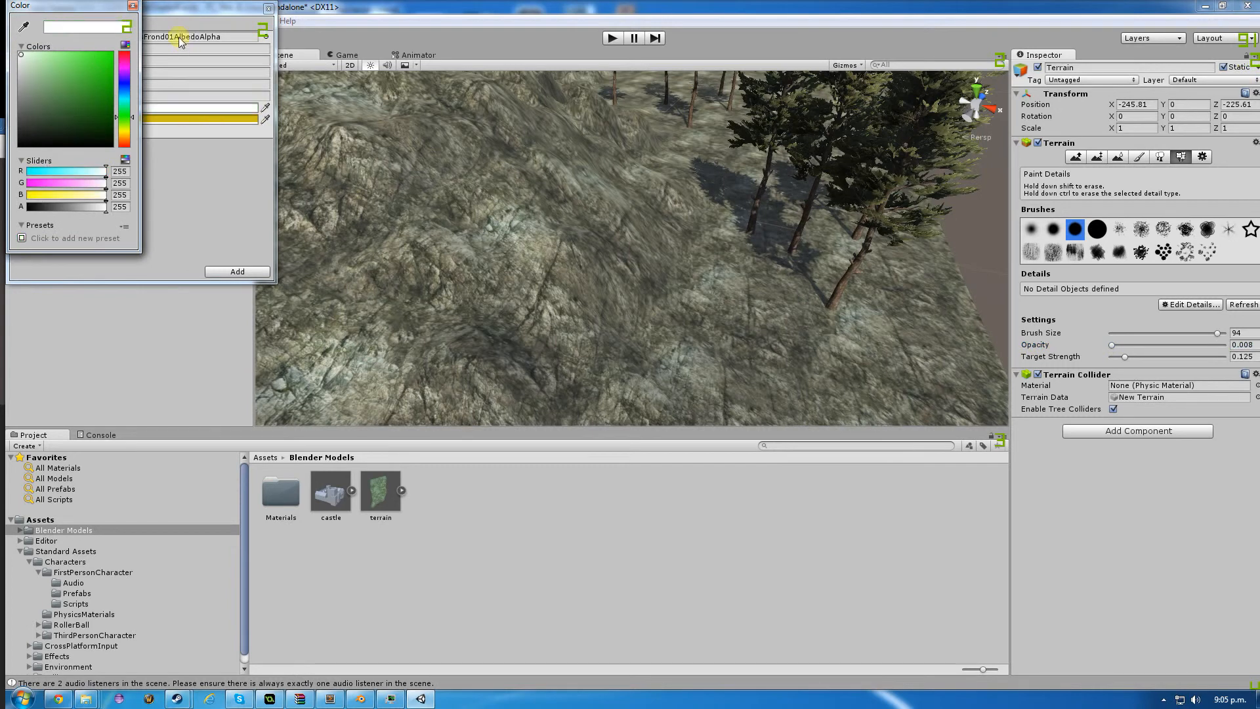
click(132, 10)
click(182, 120)
drag(56, 79, 10, 86)
click(133, 6)
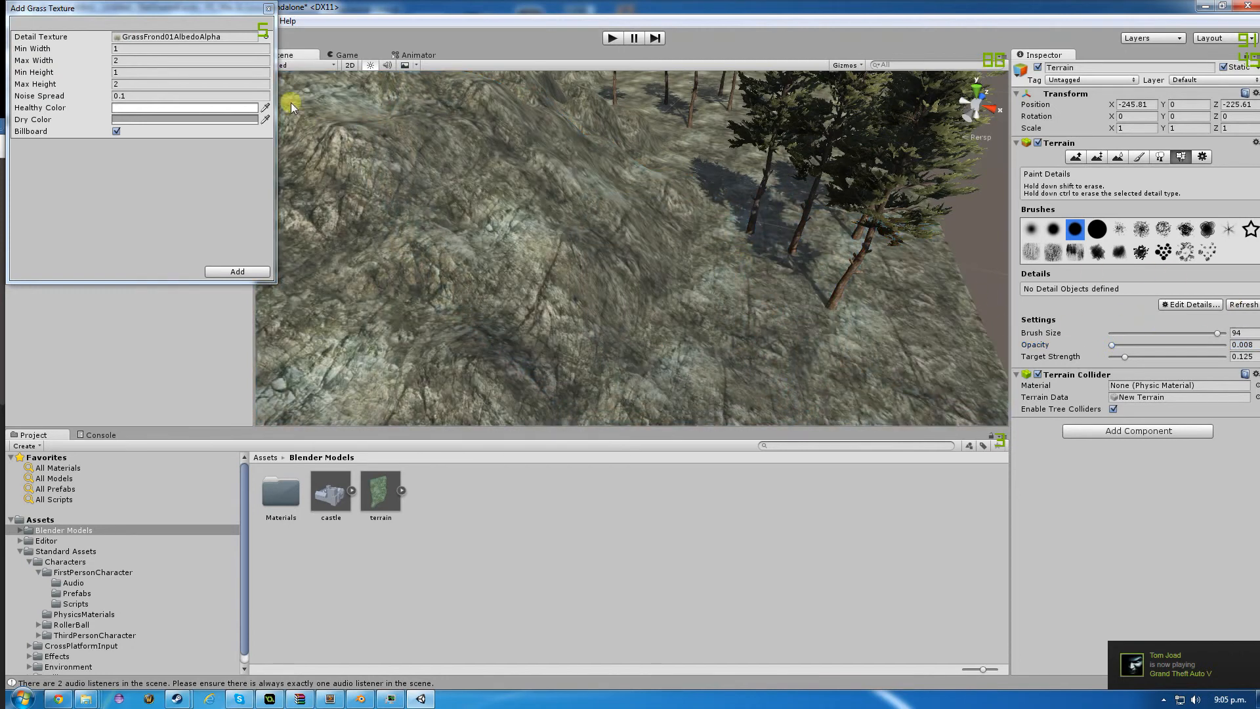
click(248, 272)
mouse_move(571, 306)
mouse_down()
mouse_move(759, 357)
mouse_move(523, 380)
mouse_up()
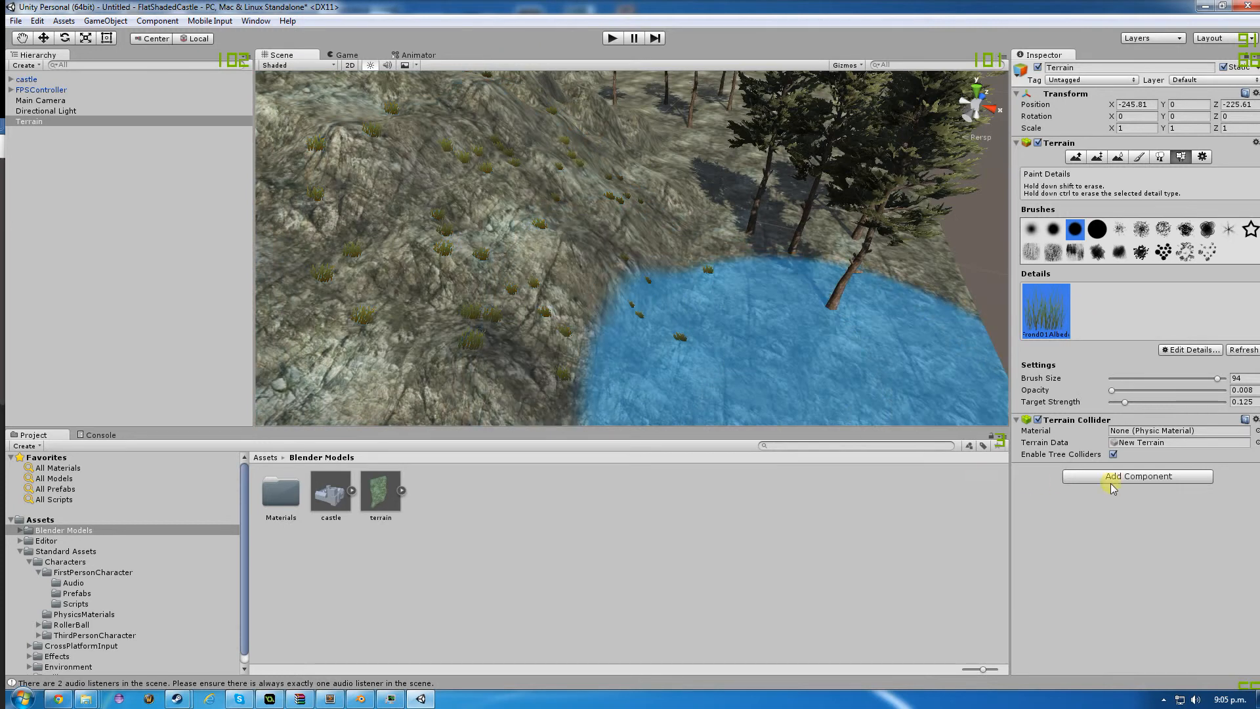
Try painting grass on the rocky slope with opacity 1 and target strength 1, and undo the stroke.
drag(1111, 391, 1189, 396)
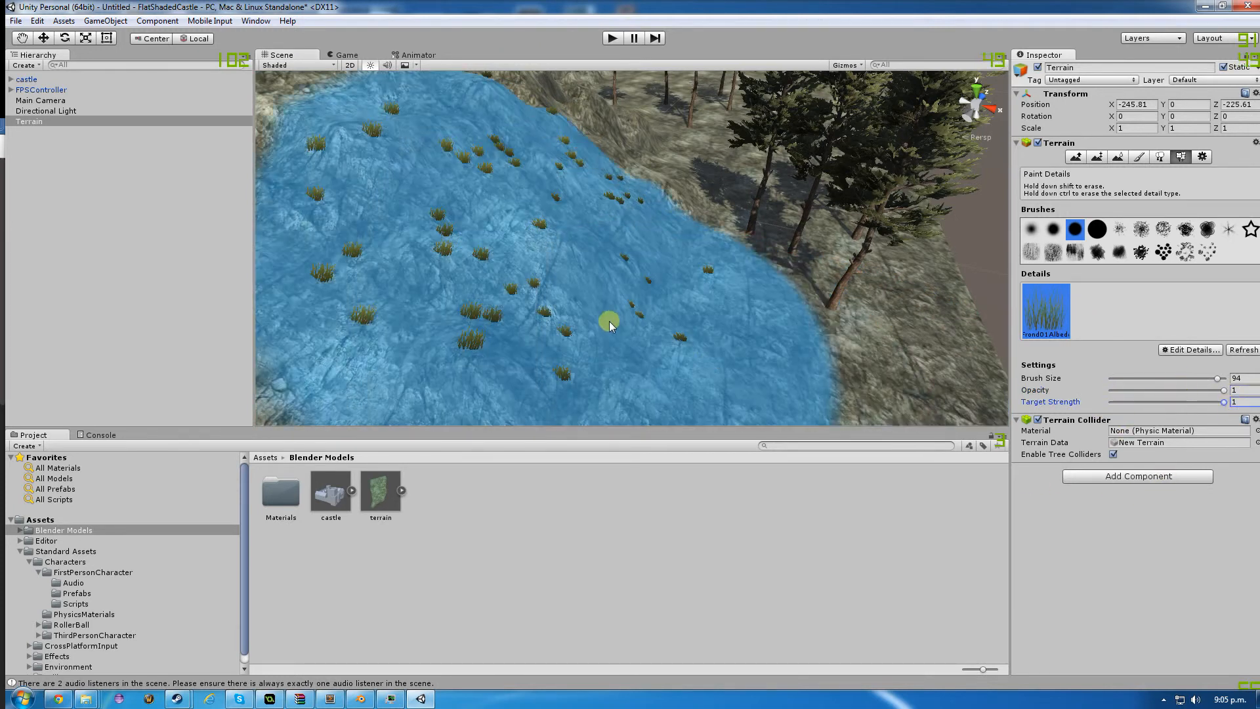
click(608, 321)
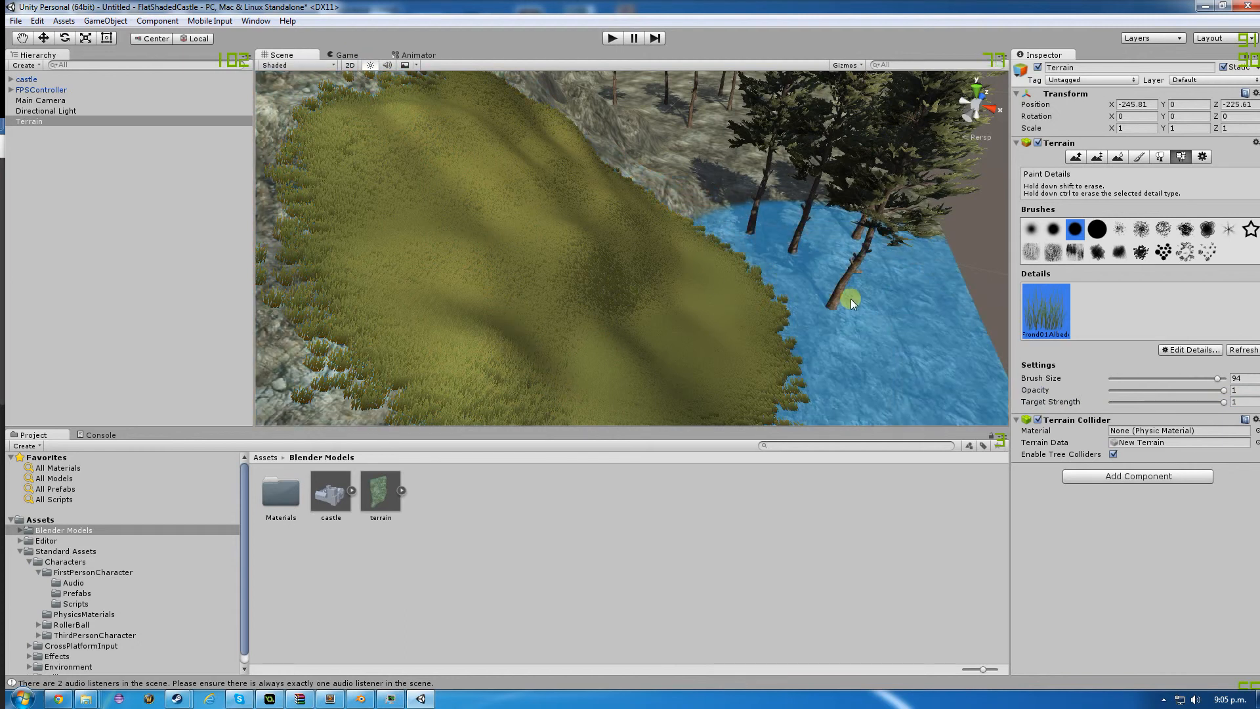
key(ctrl+z)
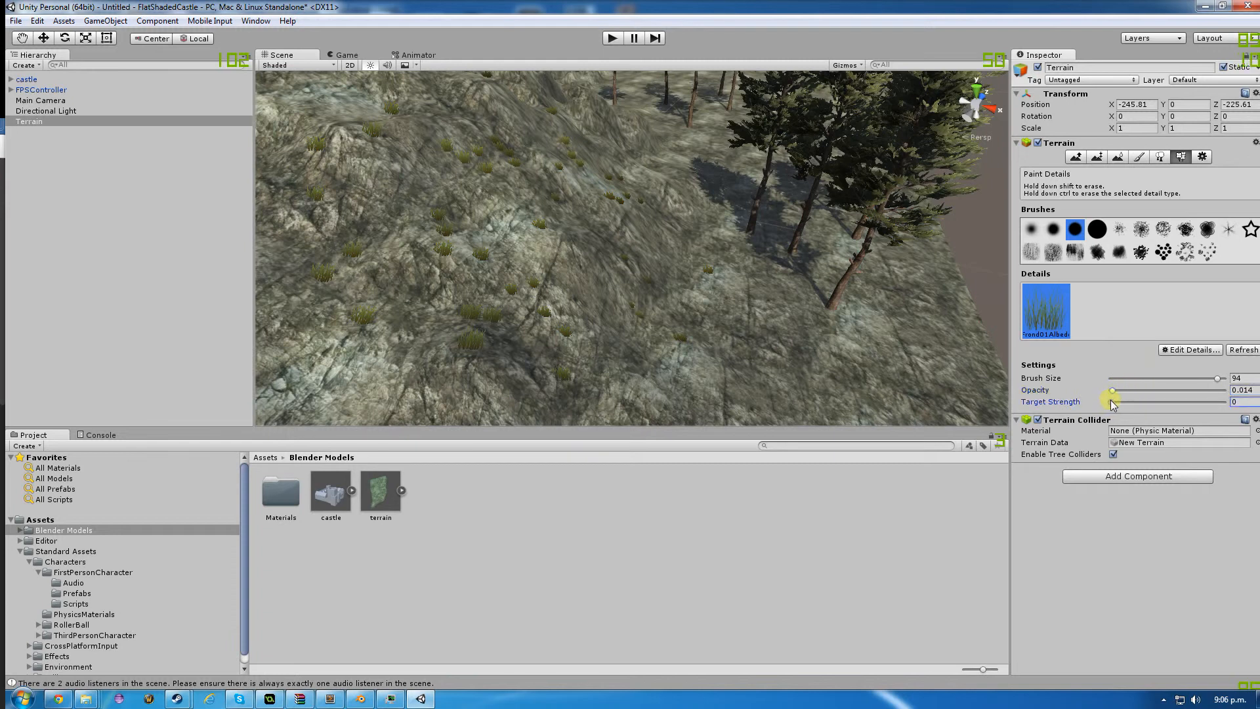
Paint grass over the rocky slopes and the ground around the castle with opacity 0.014 and target strength 0.0625.
mouse_move(423, 290)
mouse_down()
mouse_move(719, 237)
mouse_move(692, 207)
mouse_move(715, 247)
mouse_move(734, 365)
mouse_move(641, 335)
mouse_move(658, 328)
mouse_up()
scroll(657, 329, down, 10)
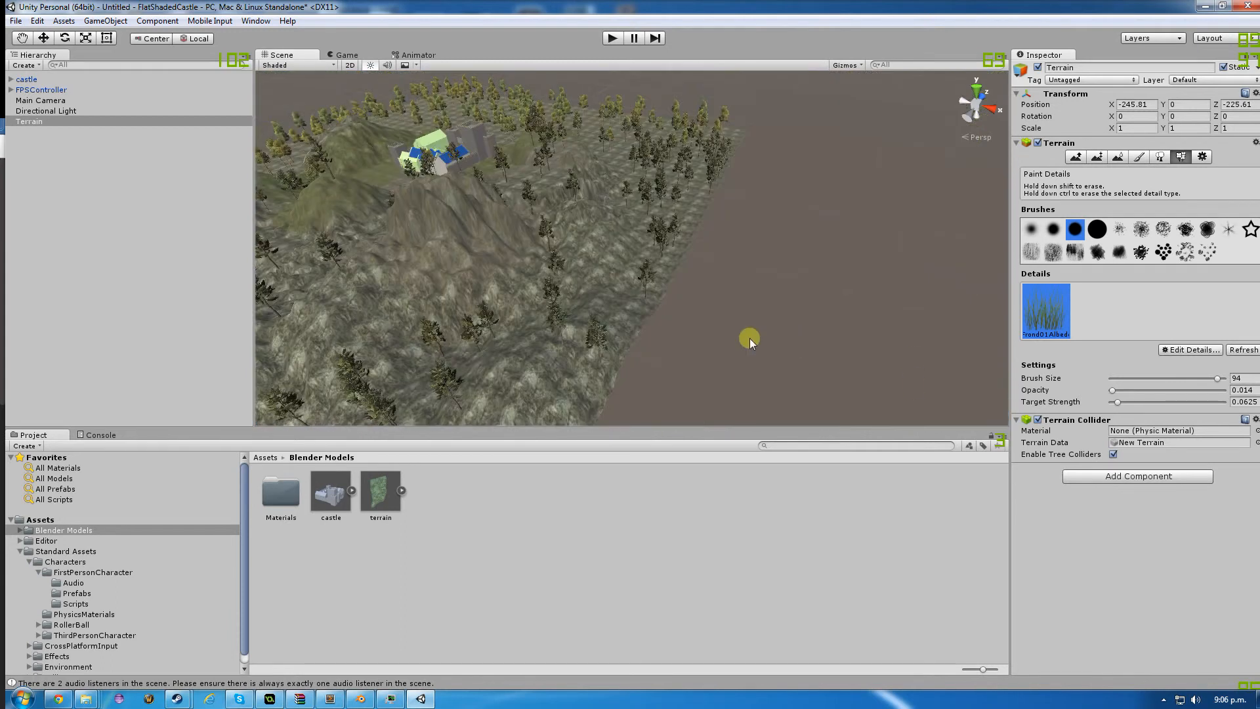
scroll(643, 270, up, 10)
scroll(603, 259, up, 3)
scroll(537, 237, down, 3)
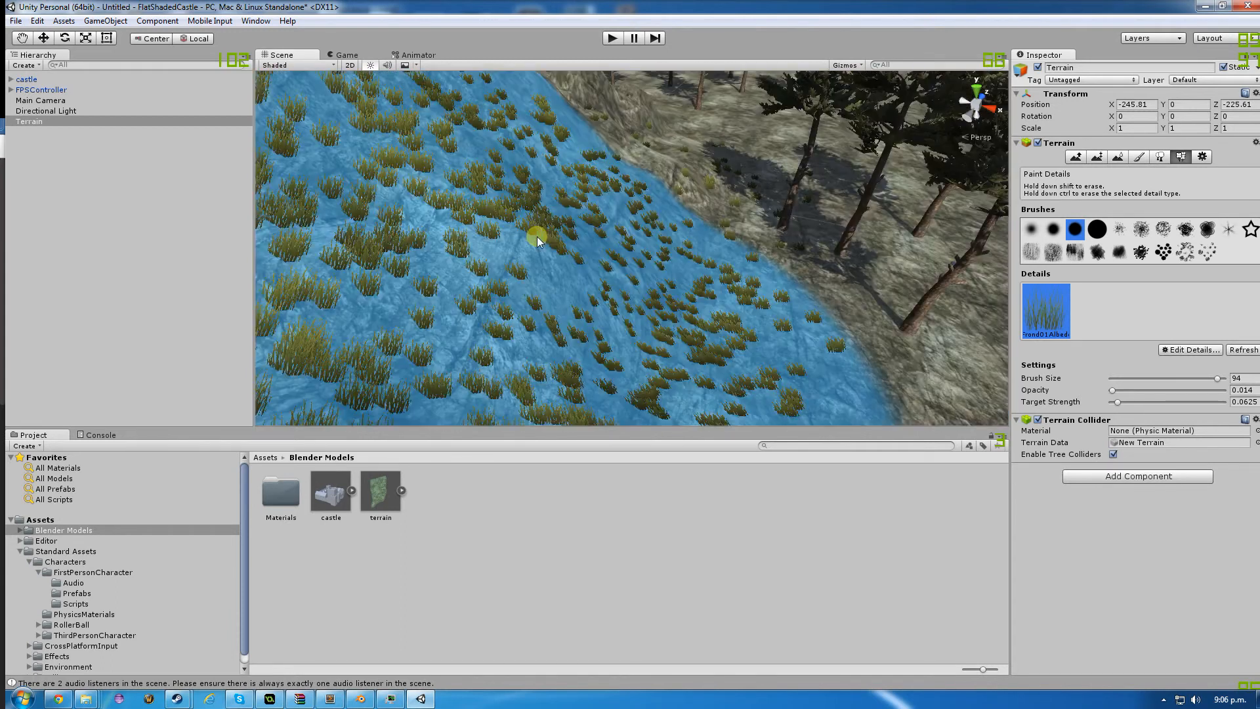
mouse_move(537, 236)
alt+mouse_down()
mouse_move(631, 198)
mouse_move(590, 210)
mouse_move(582, 141)
alt+mouse_up()
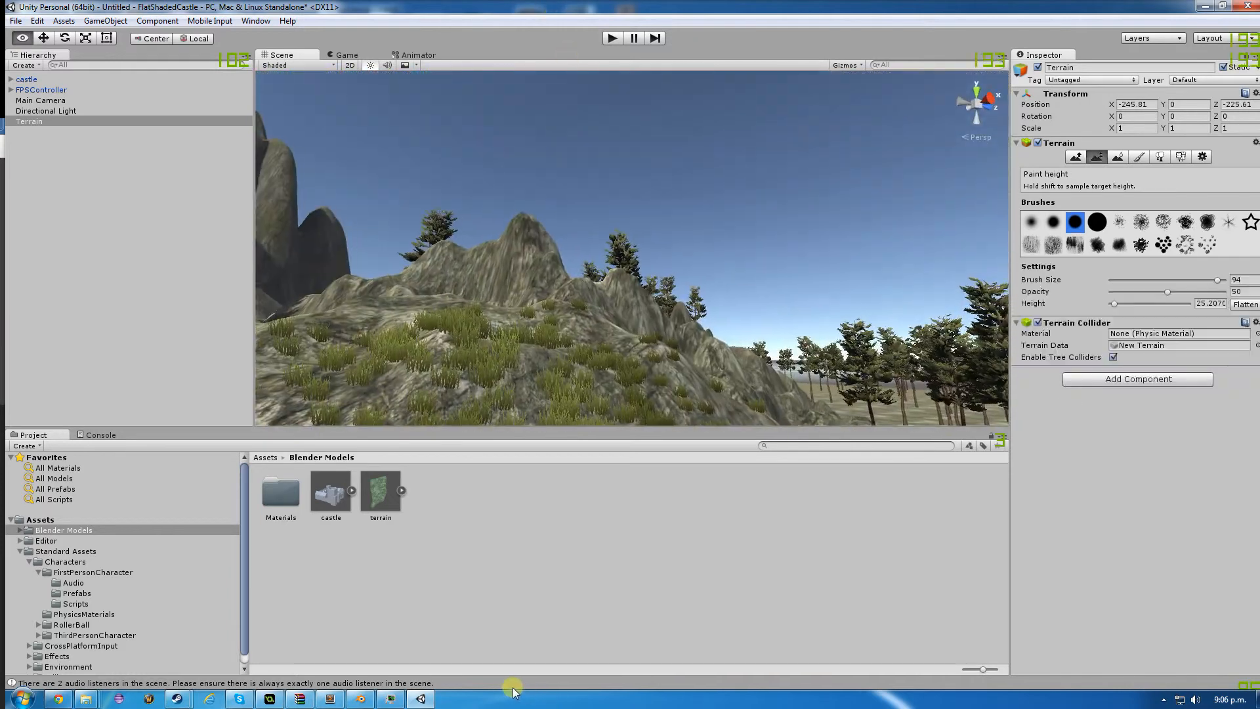
alt+drag(551, 26, 560, 352)
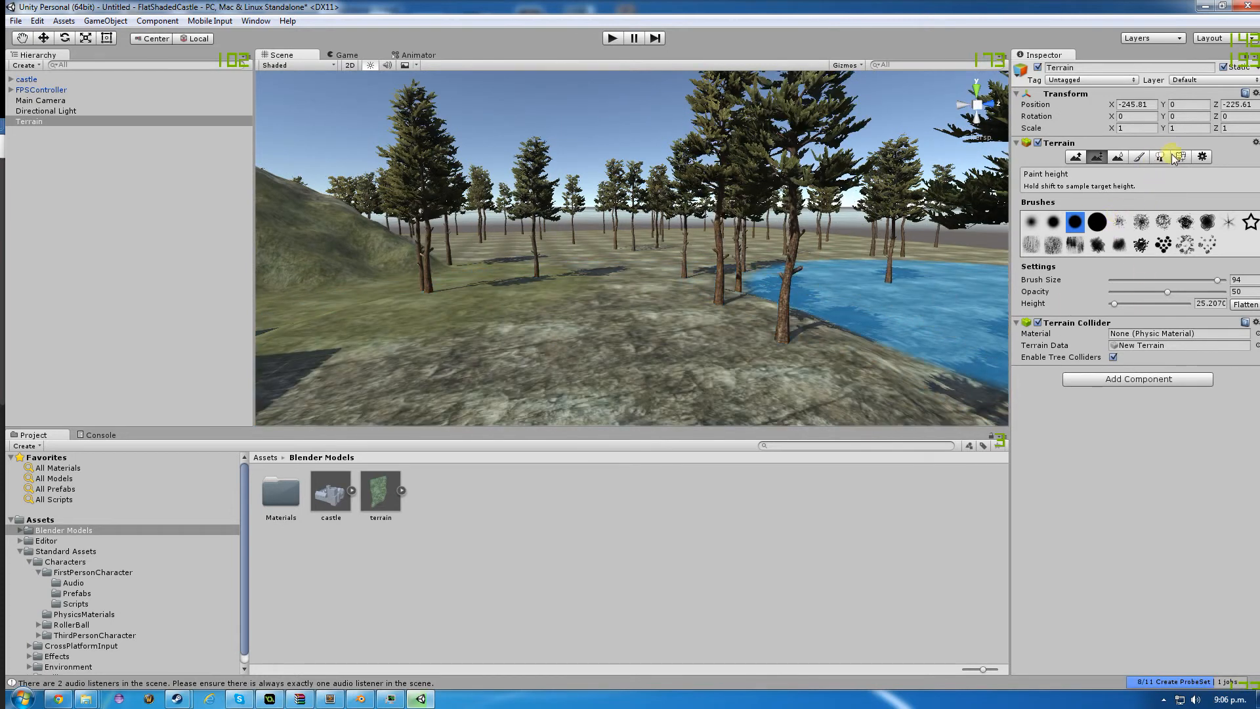
click(1177, 157)
click(604, 341)
mouse_move(599, 337)
alt+mouse_down()
mouse_move(607, 320)
mouse_move(631, 331)
mouse_move(470, 384)
mouse_move(726, 360)
mouse_move(684, 262)
alt+mouse_up()
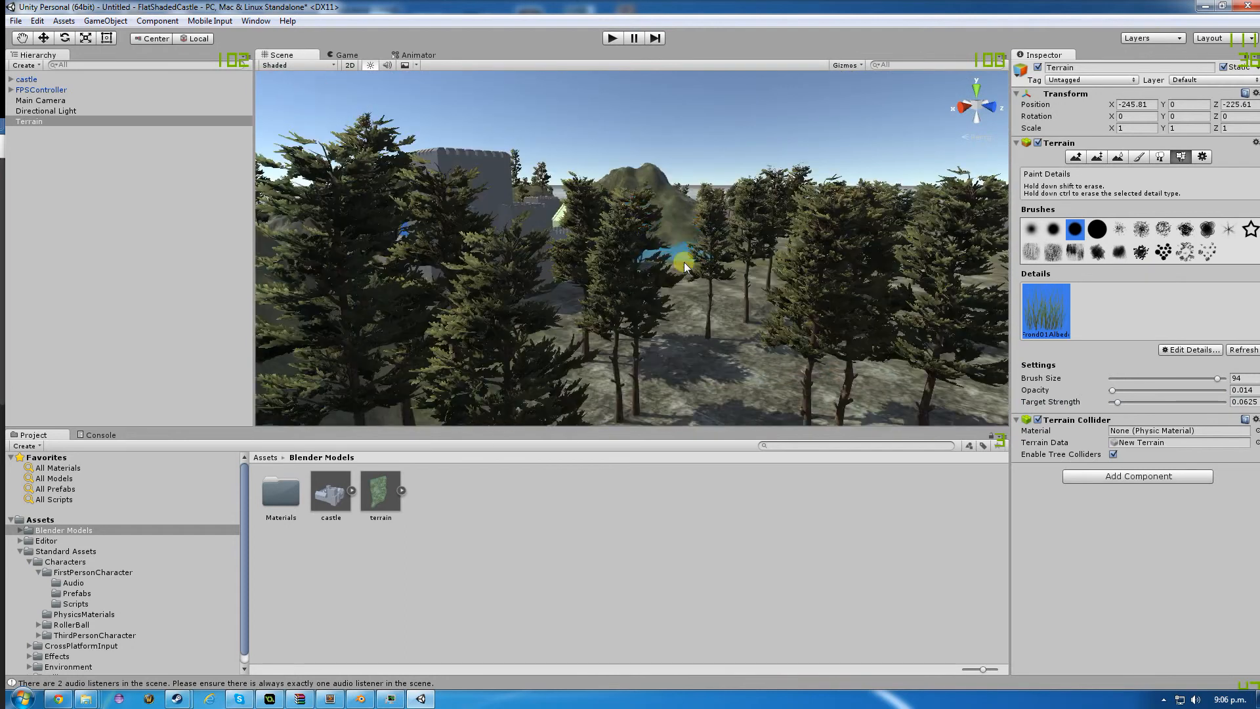
Frame the FPSController in the scene, start play mode and walk around the castle courtyard to examine the grass near the gate.
double_click(43, 91)
click(611, 40)
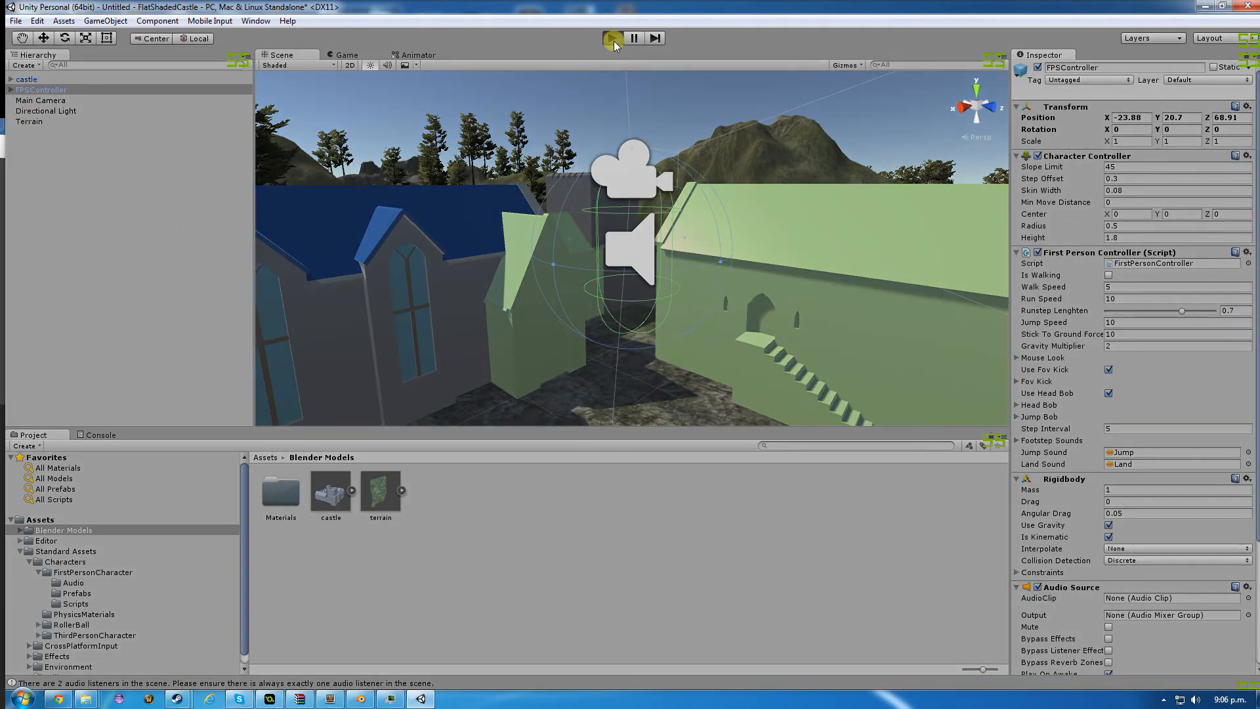
key(w)
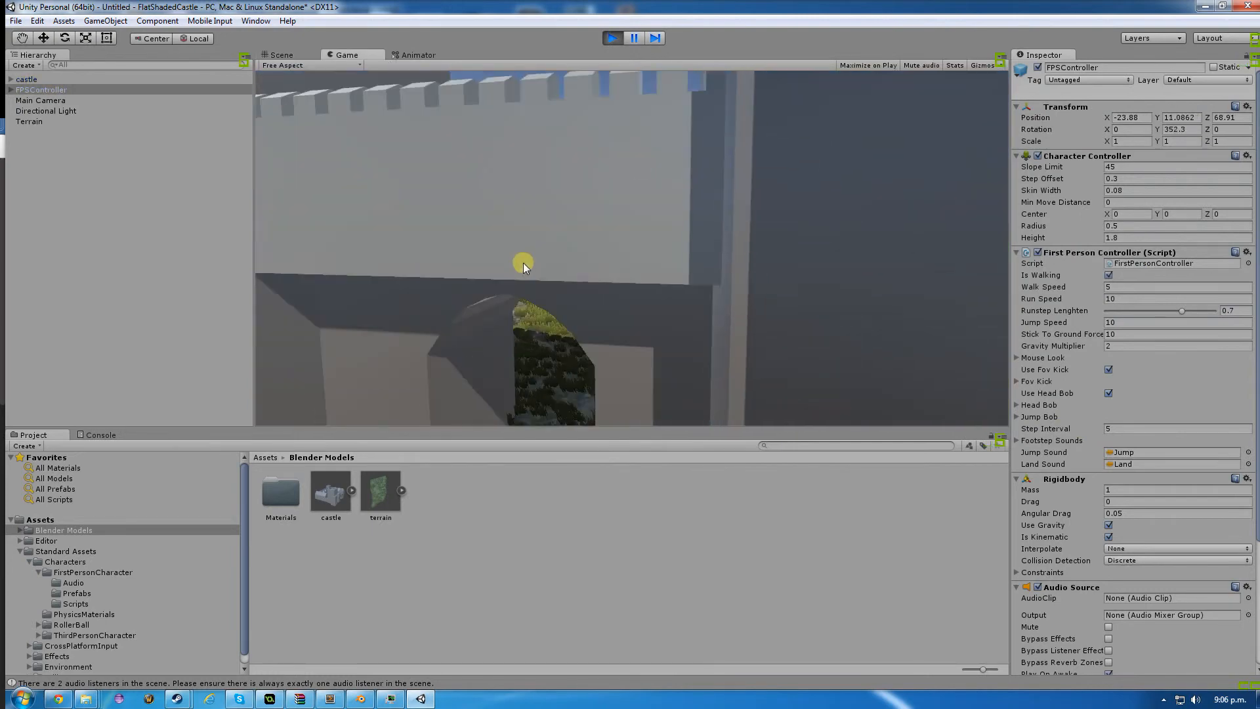
key(w)
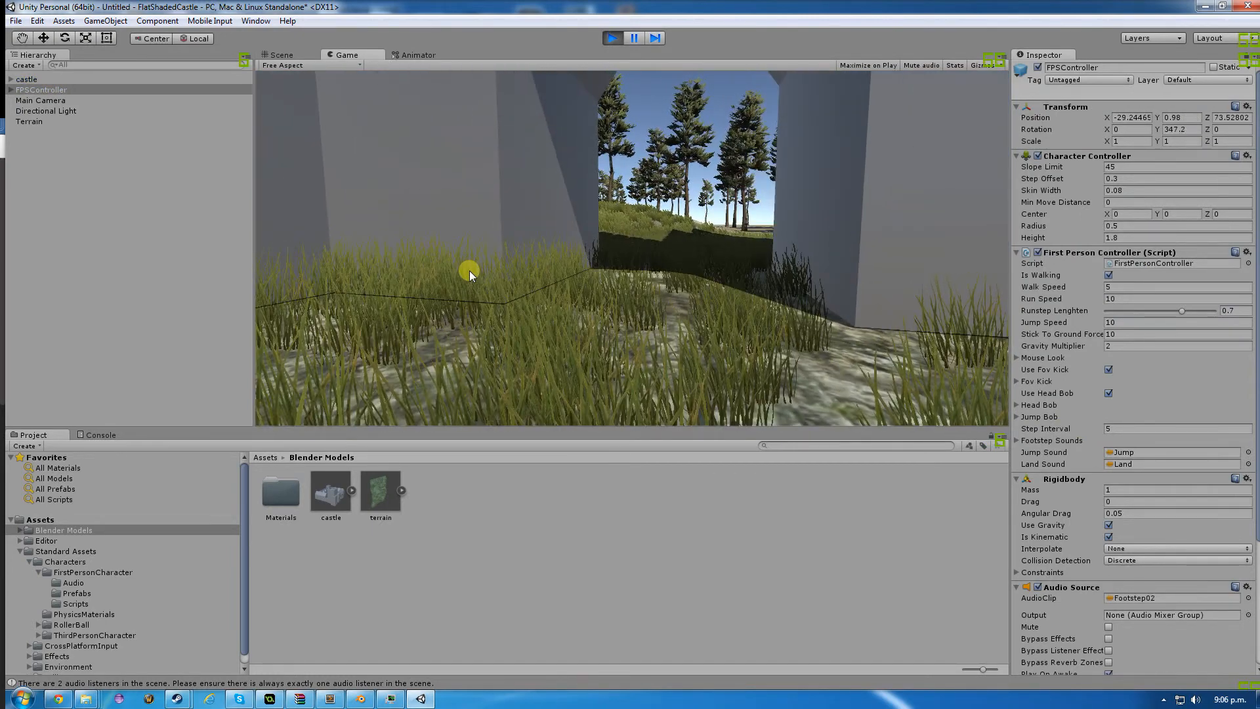
click(468, 270)
key(w)
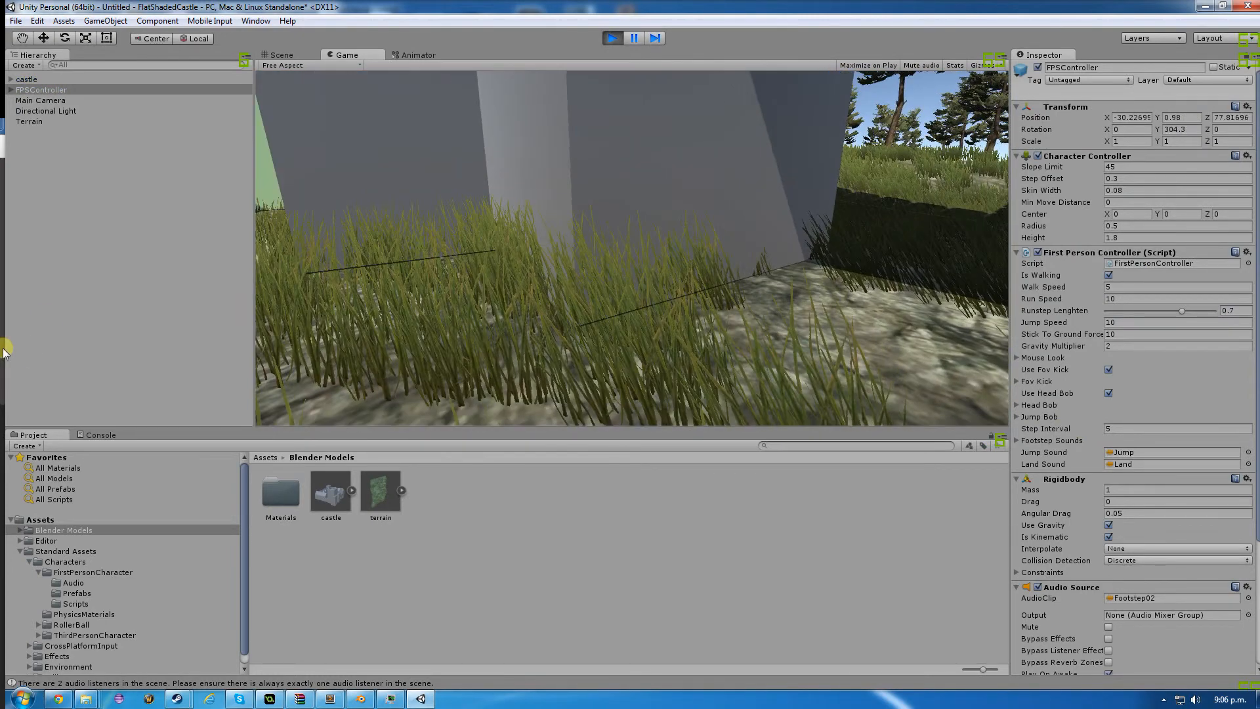
key(w)
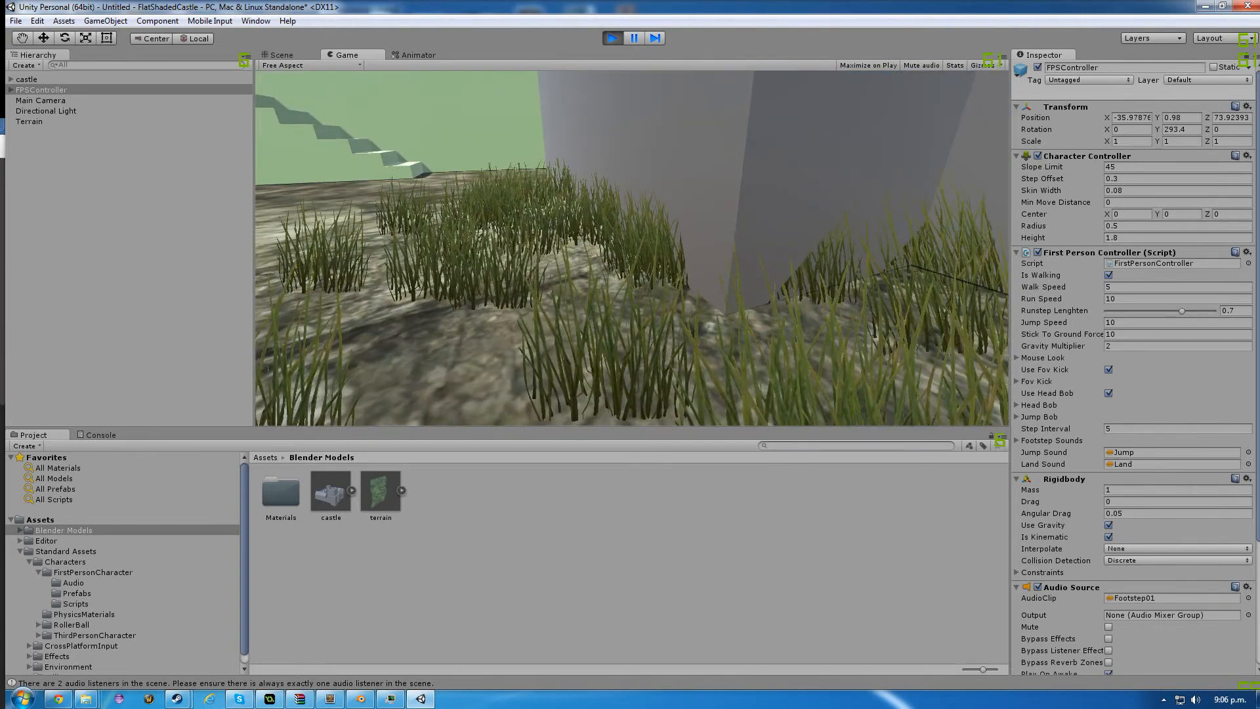
key(Escape)
click(770, 348)
Walk out through the castle gate and examine the painted grass outside the walls.
key(w)
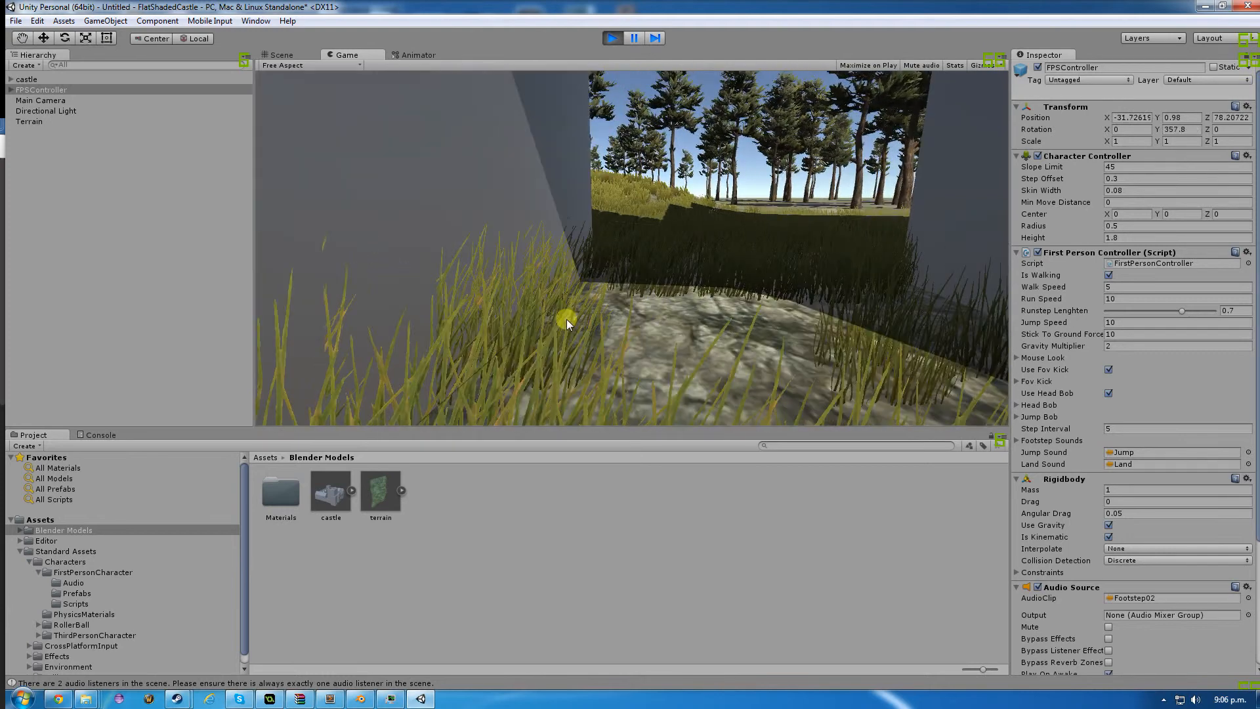
key(w)
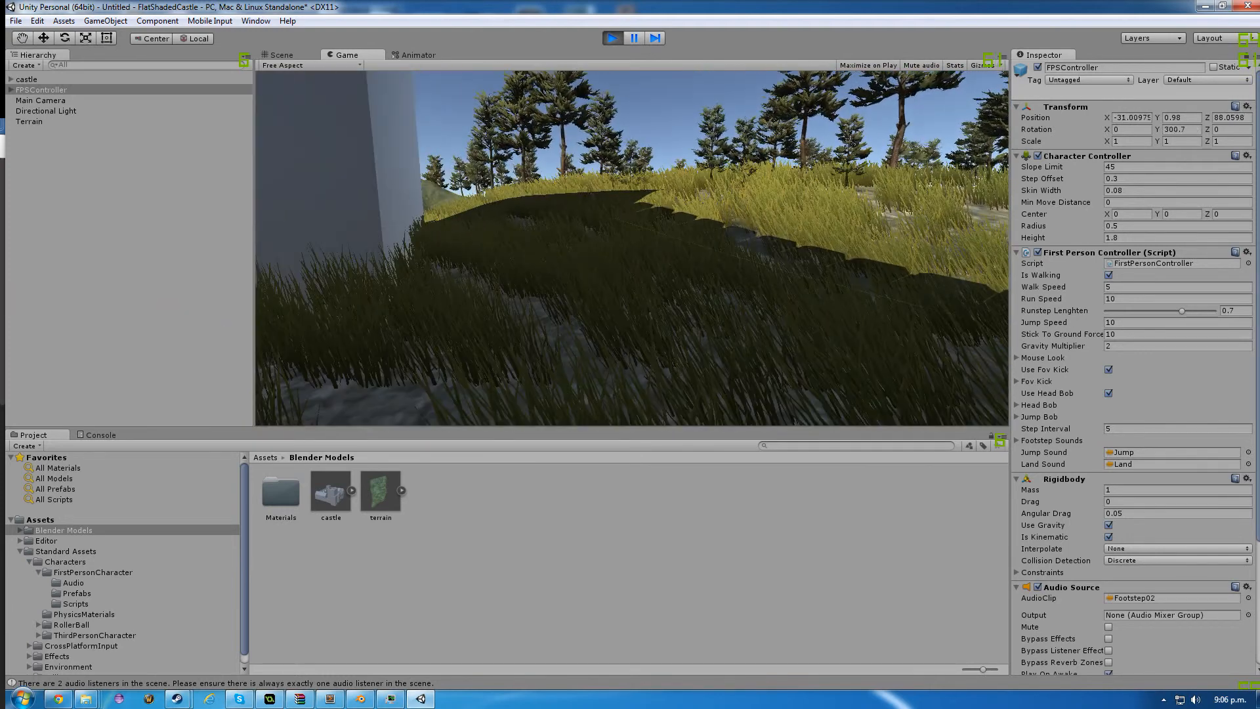
key(w)
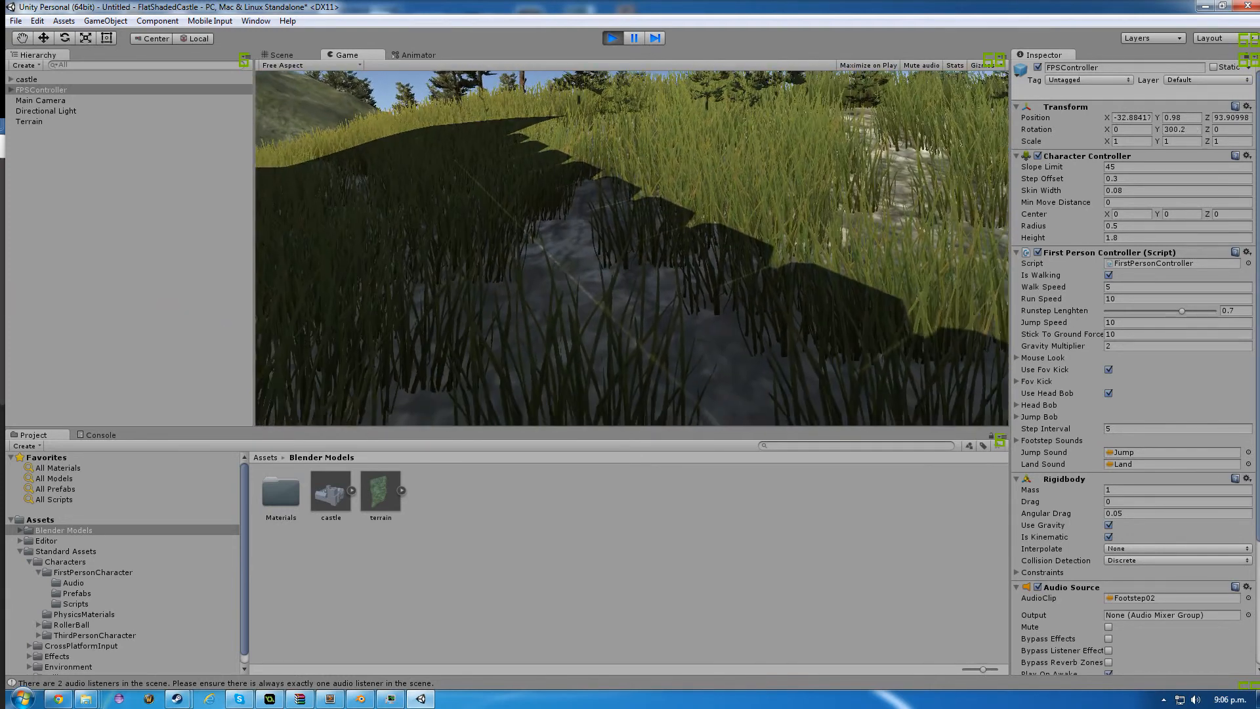
key(a)
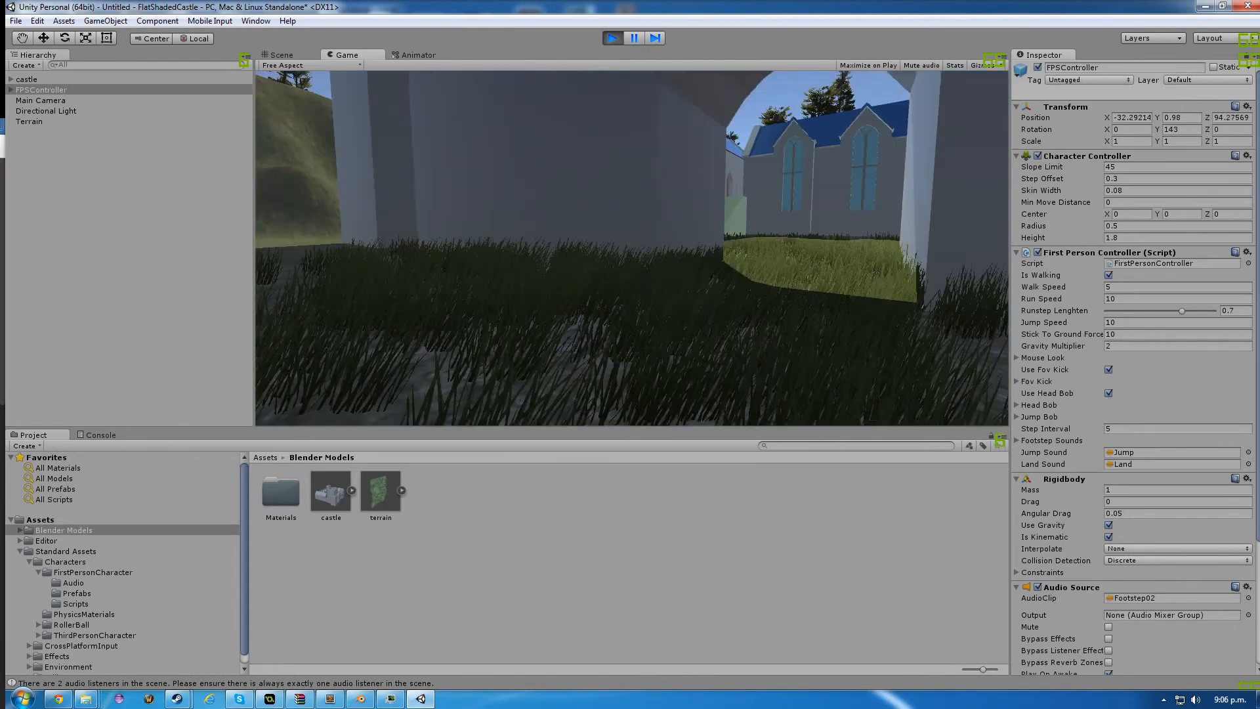
Walk back through the gate into the courtyard and out again to check the grass and trees, and stop play mode.
key(w)
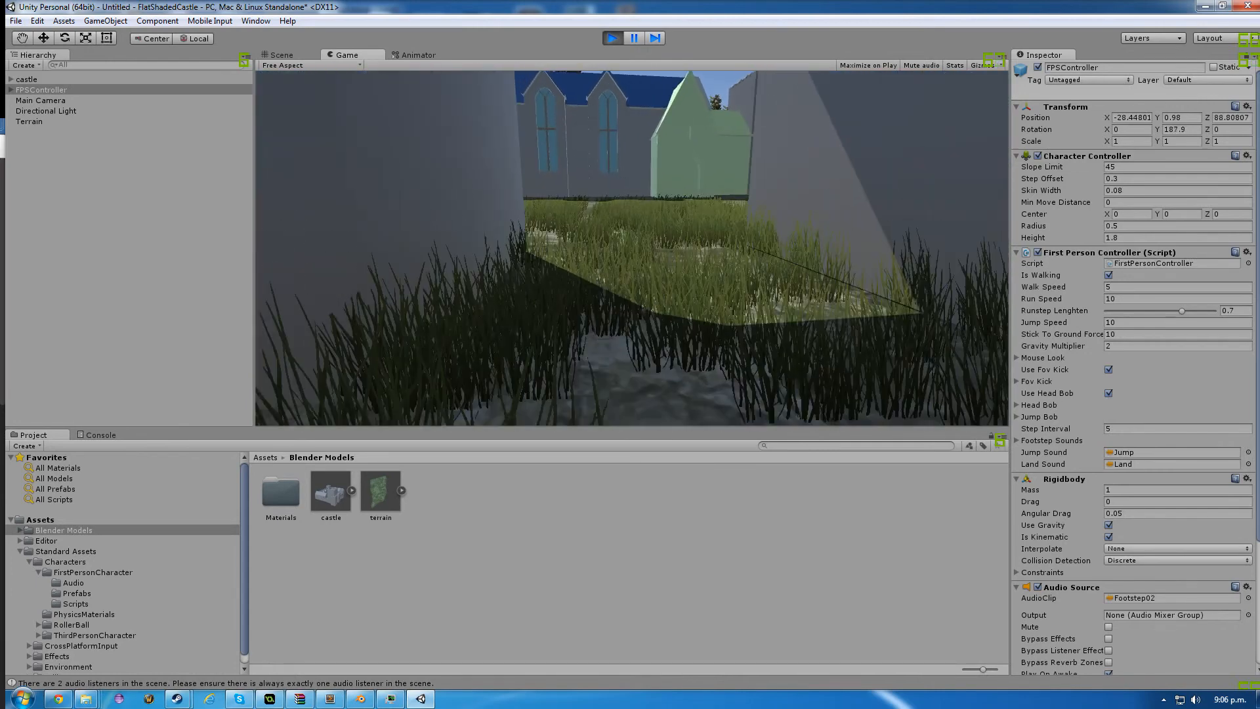
key(w)
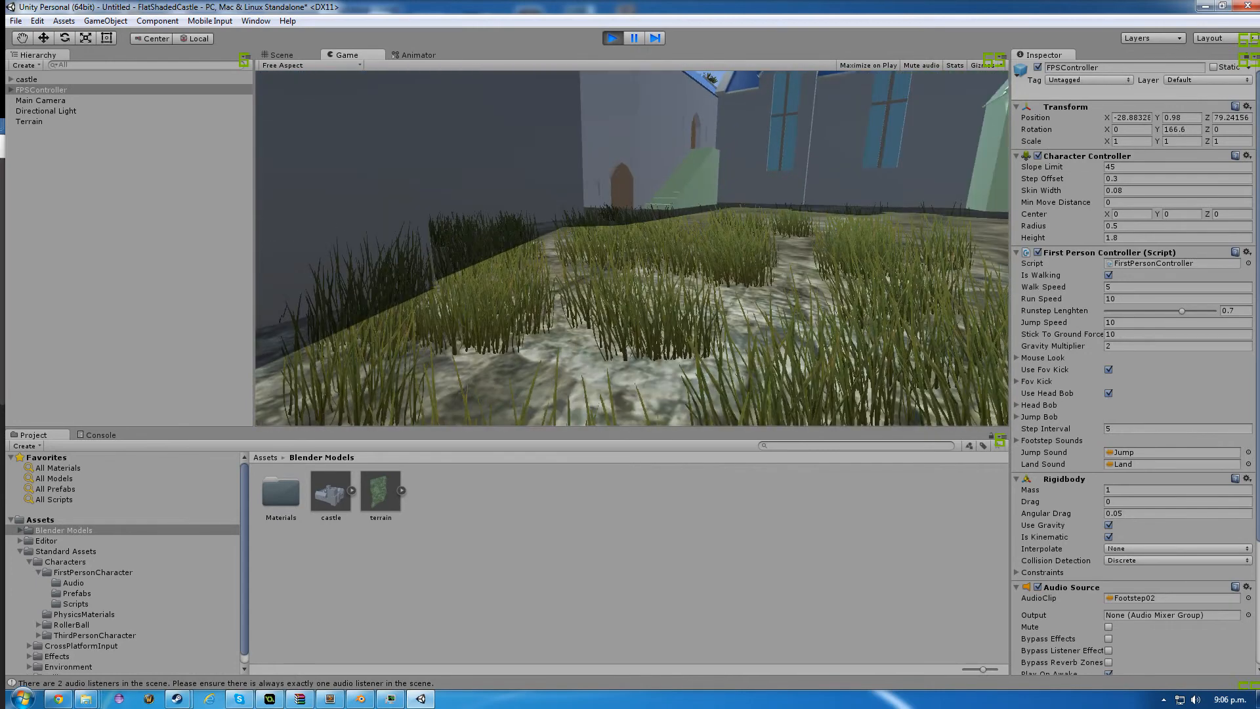
key(s)
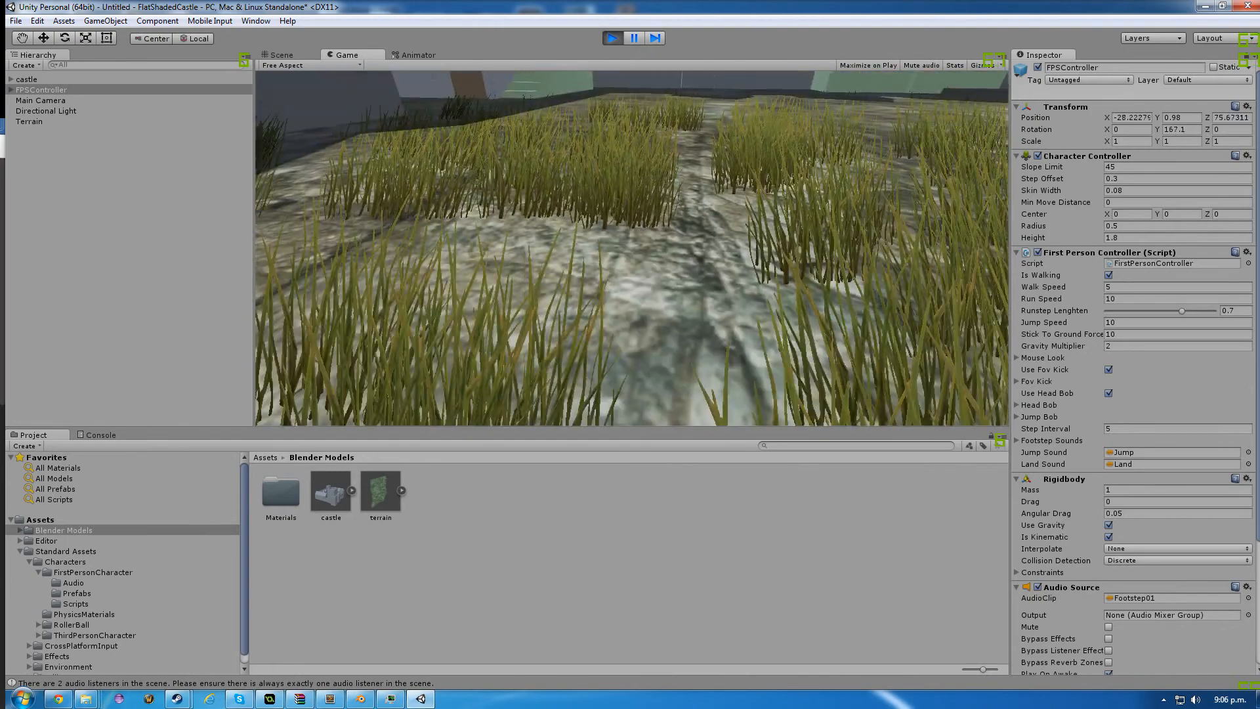
key(s)
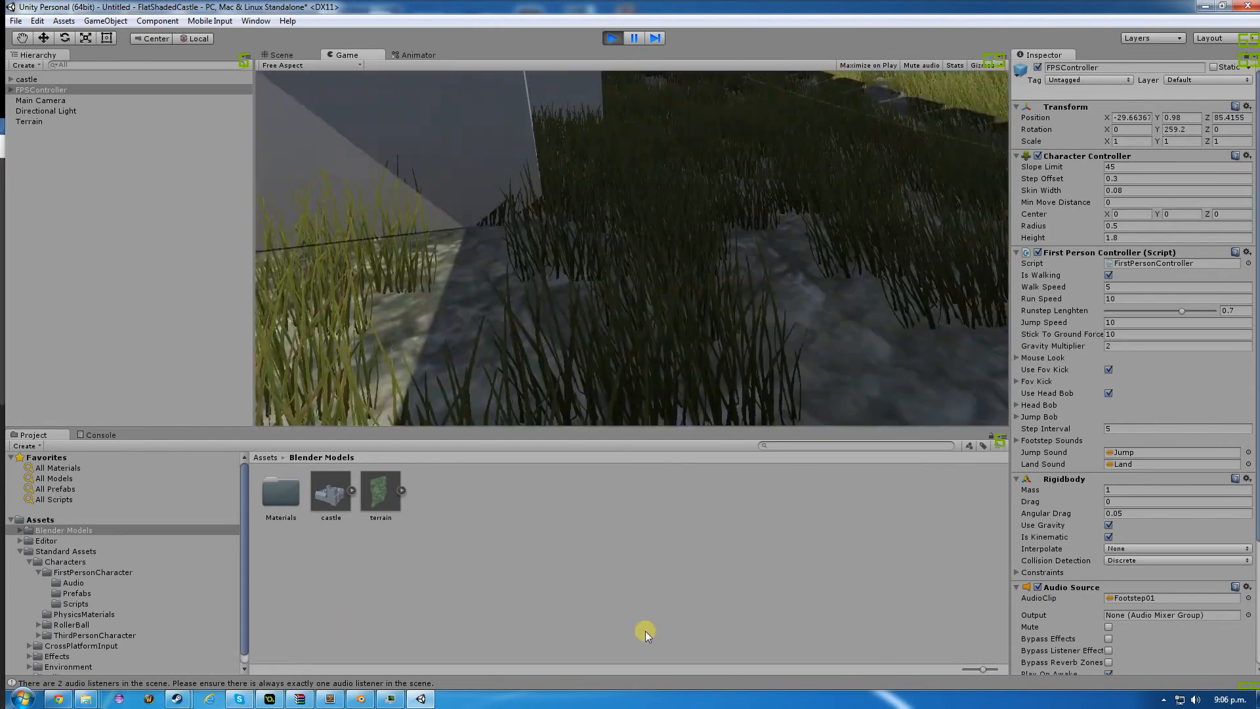
key(w)
key(w)
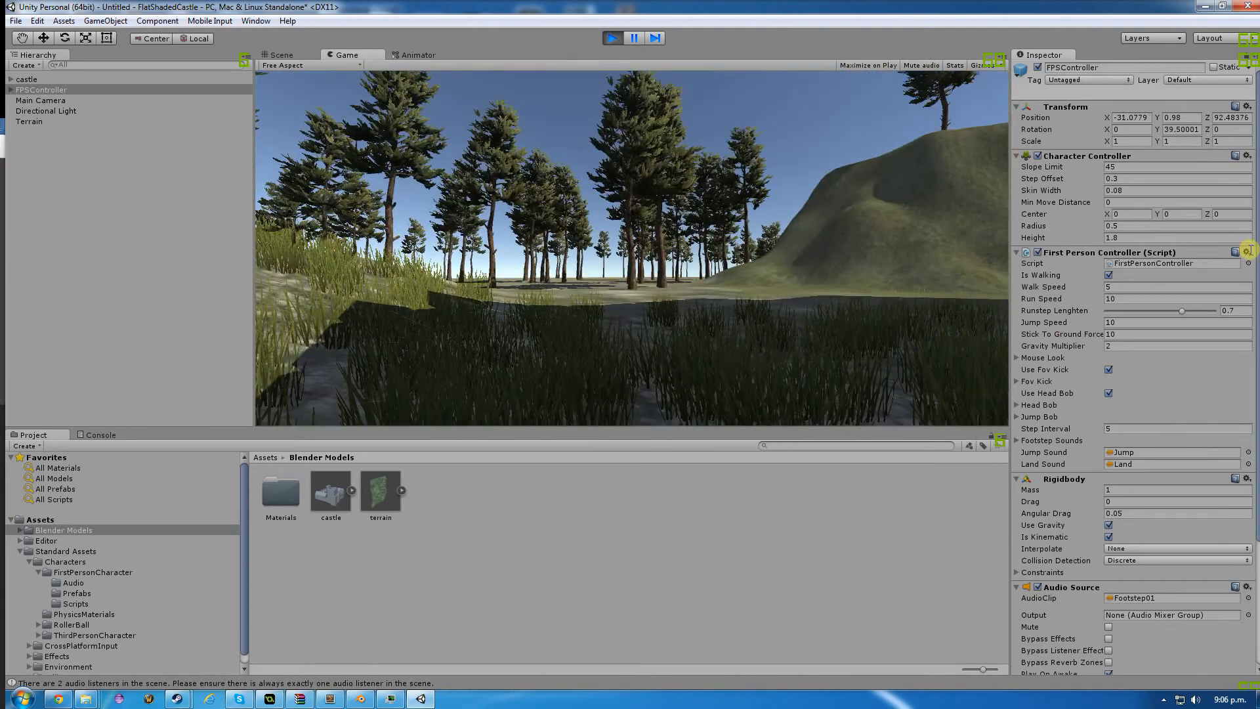
click(612, 39)
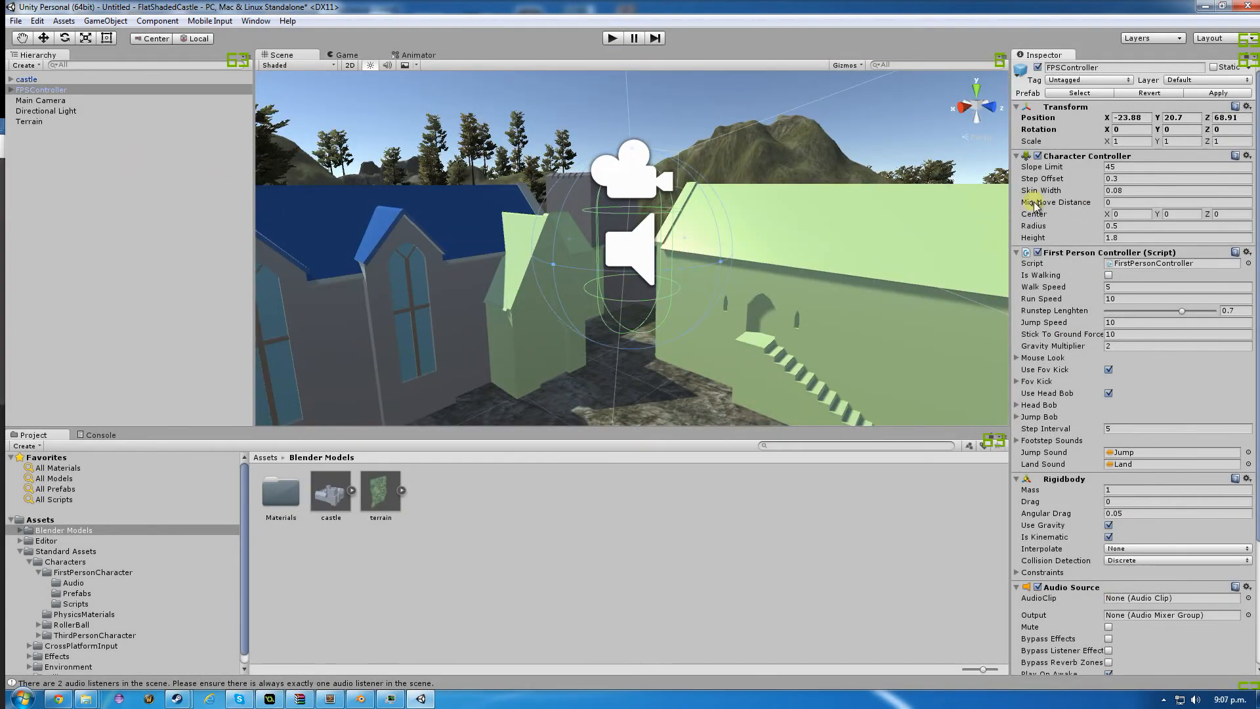
Open the Terrain Settings of the Terrain for review, and examine the castle and its surrounding landscape from outside.
click(643, 408)
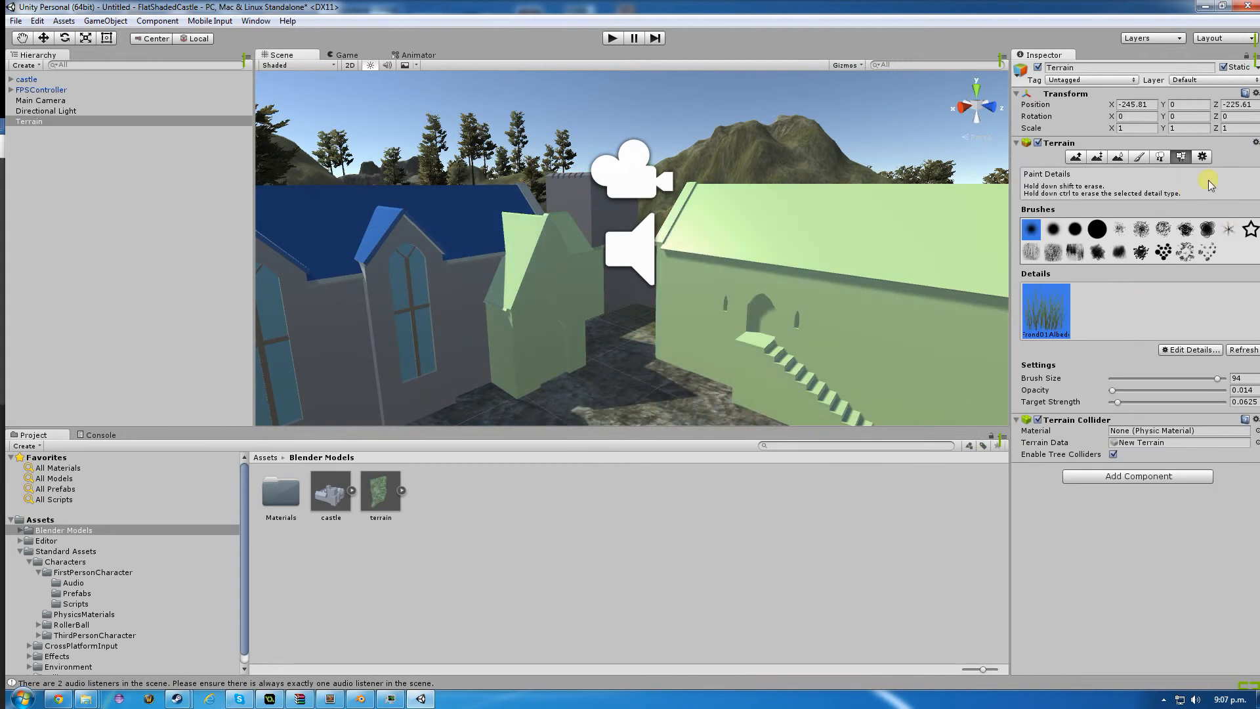
click(1201, 157)
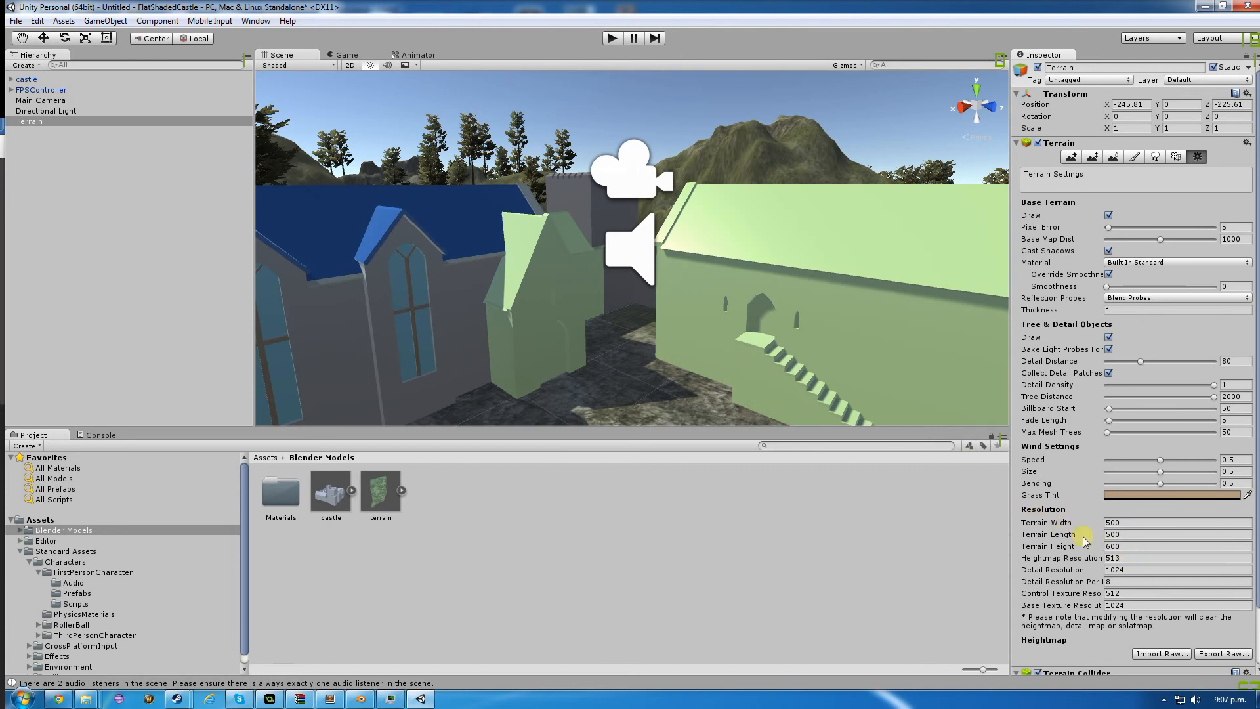
scroll(629, 381, up, 6)
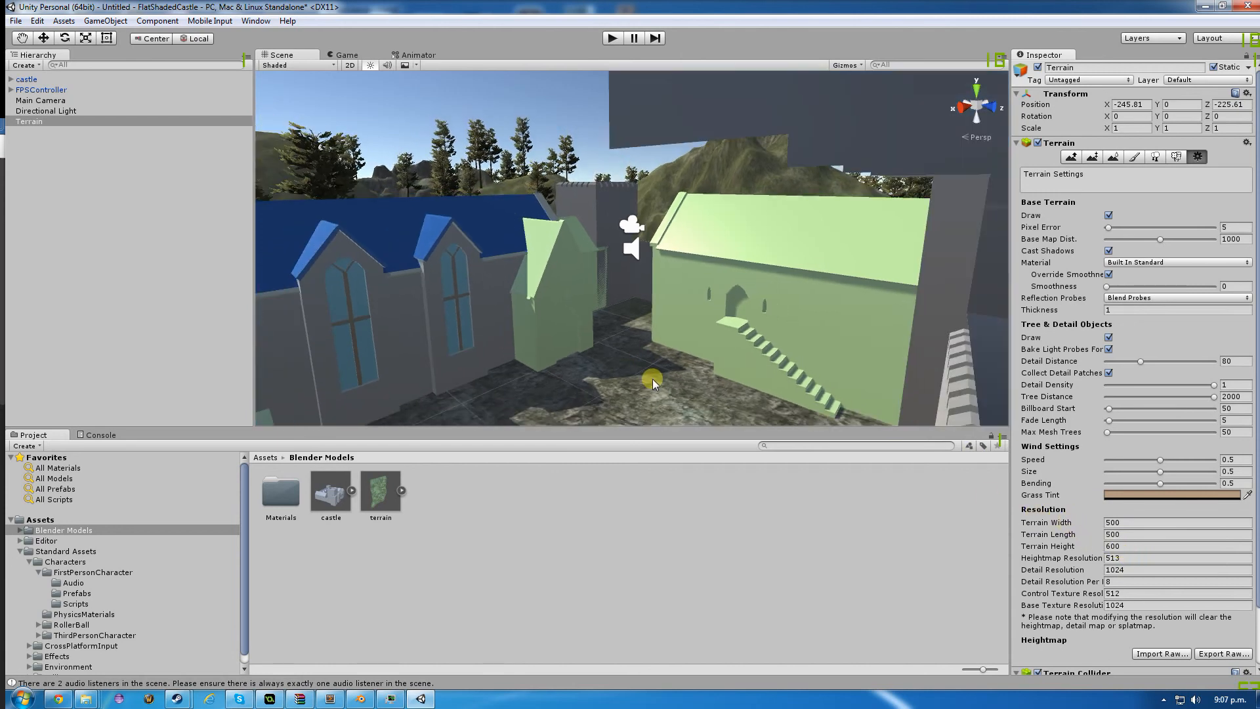
scroll(647, 391, down, 8)
scroll(647, 384, up, 4)
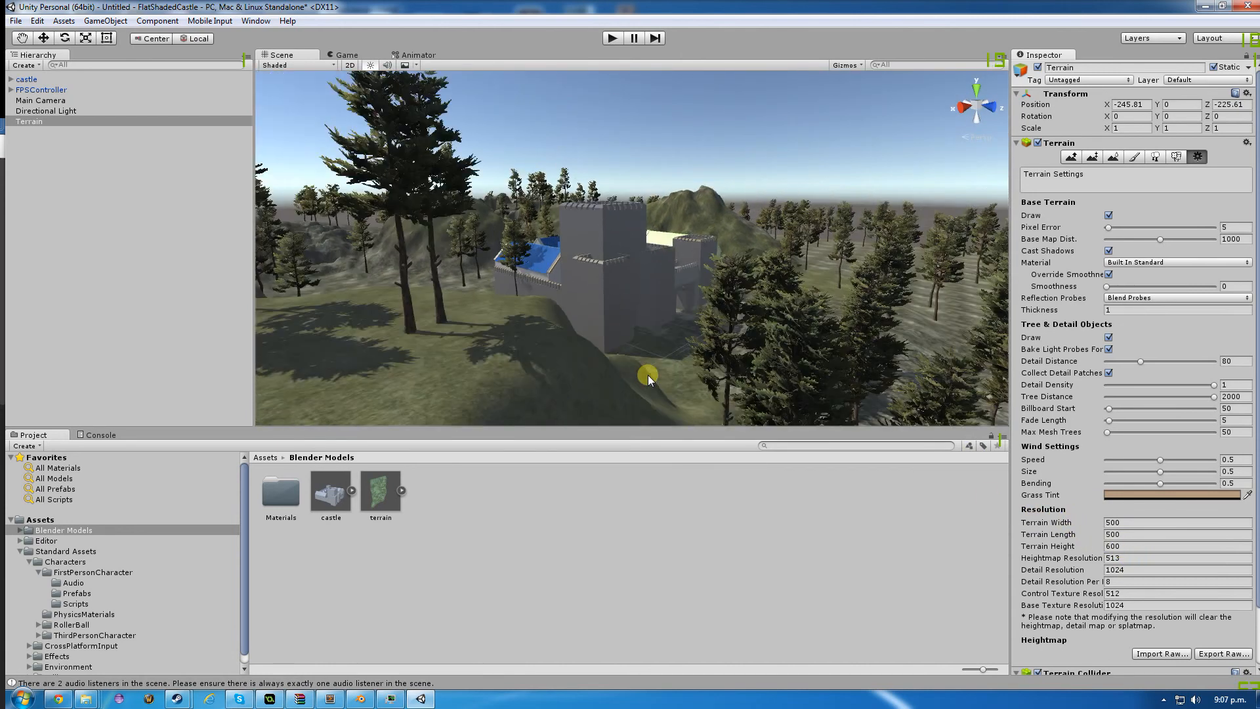
scroll(643, 378, down, 3)
scroll(633, 375, up, 5)
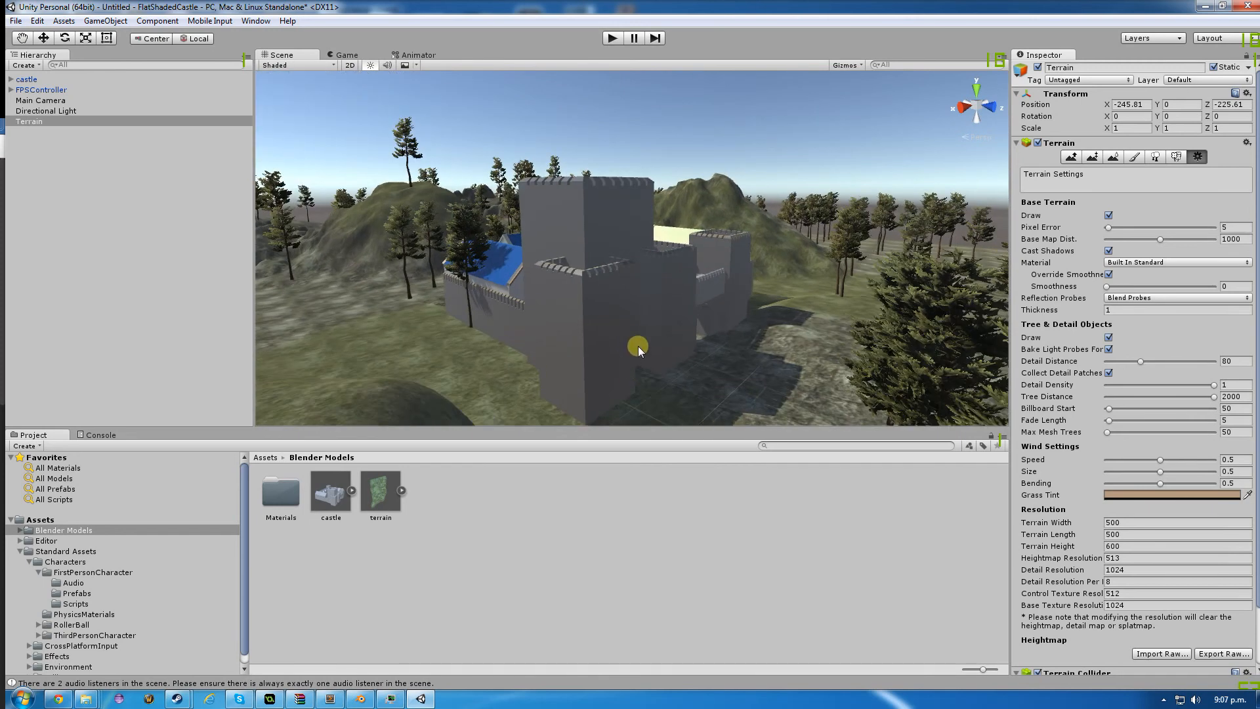
right_drag(437, 225, 482, 250)
right_drag(546, 289, 543, 285)
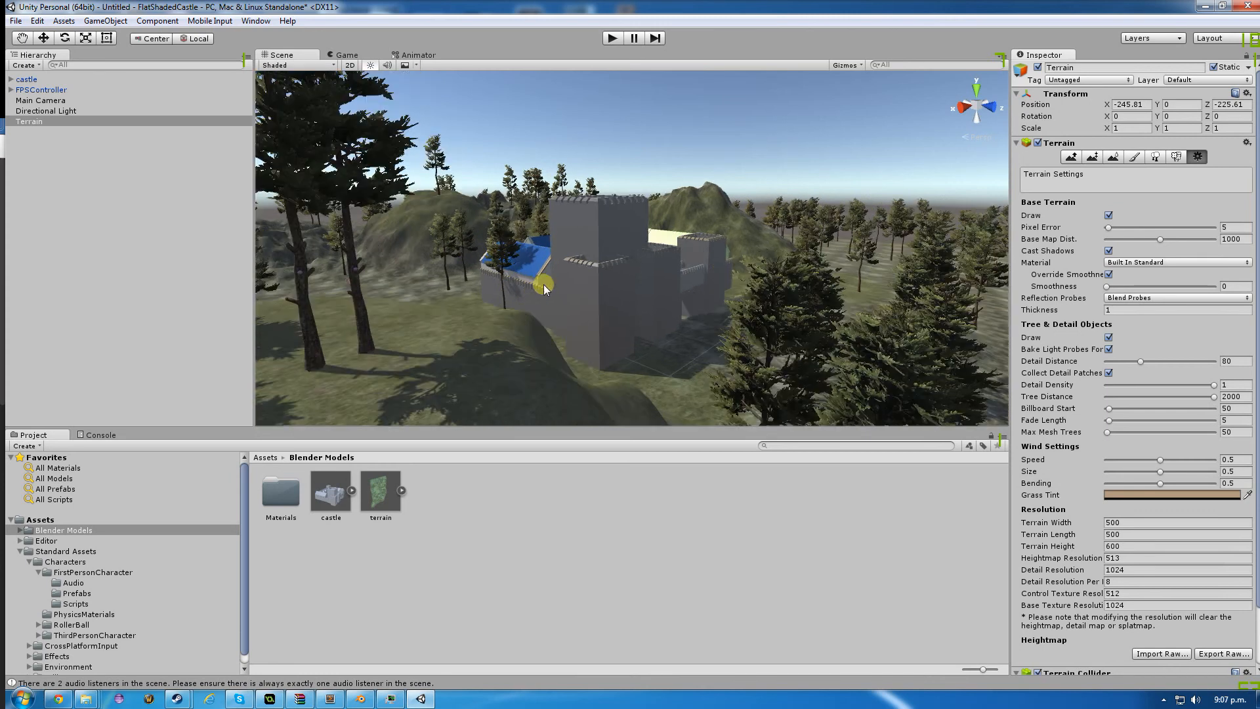
scroll(542, 282, up, 5)
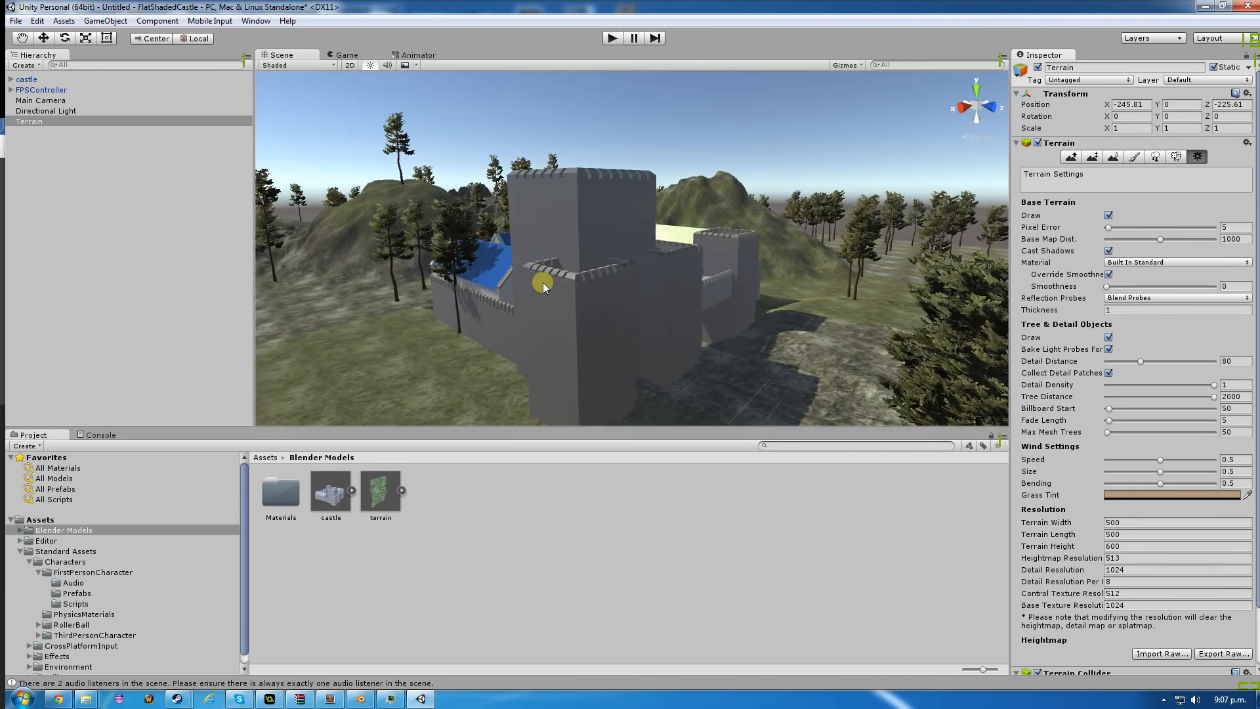
scroll(528, 290, down, 2)
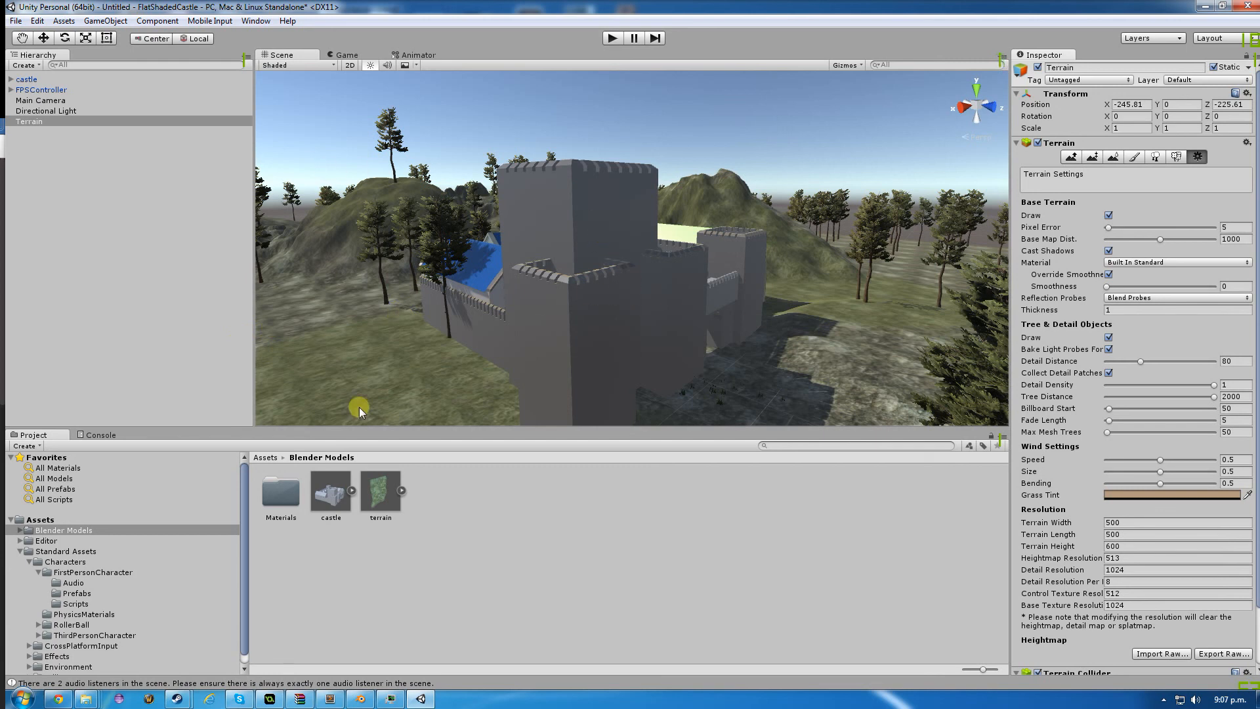
click(1163, 699)
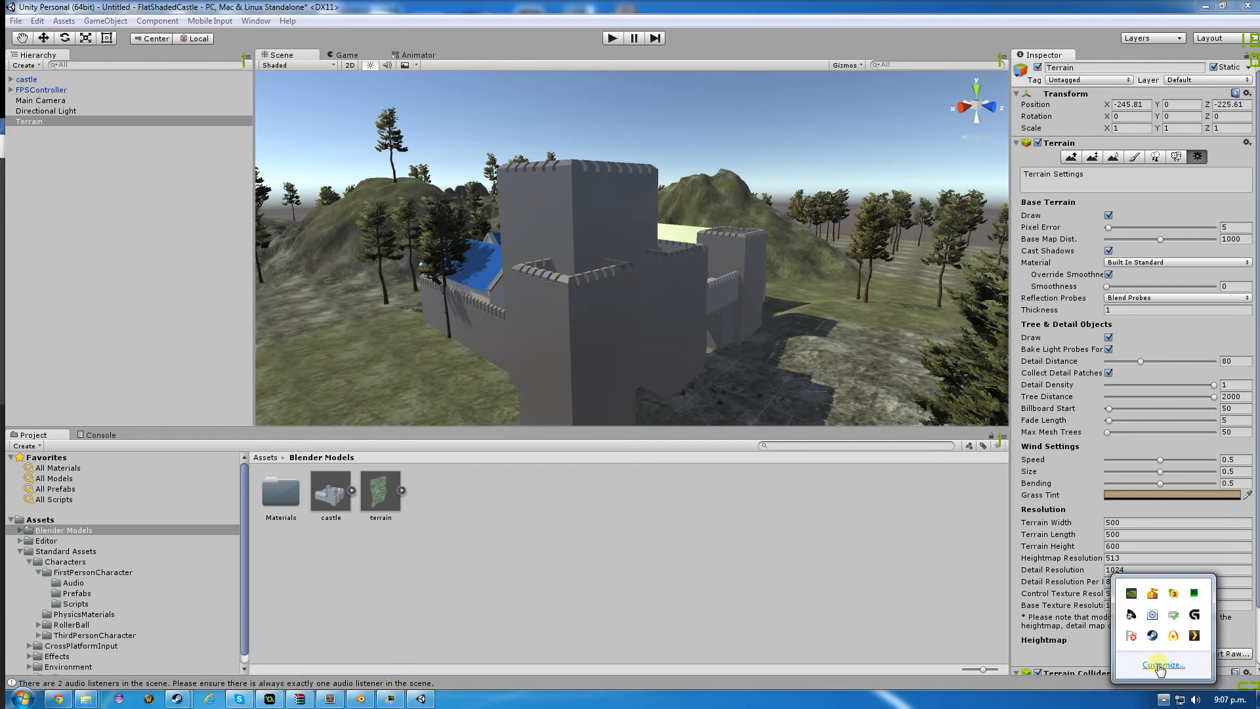